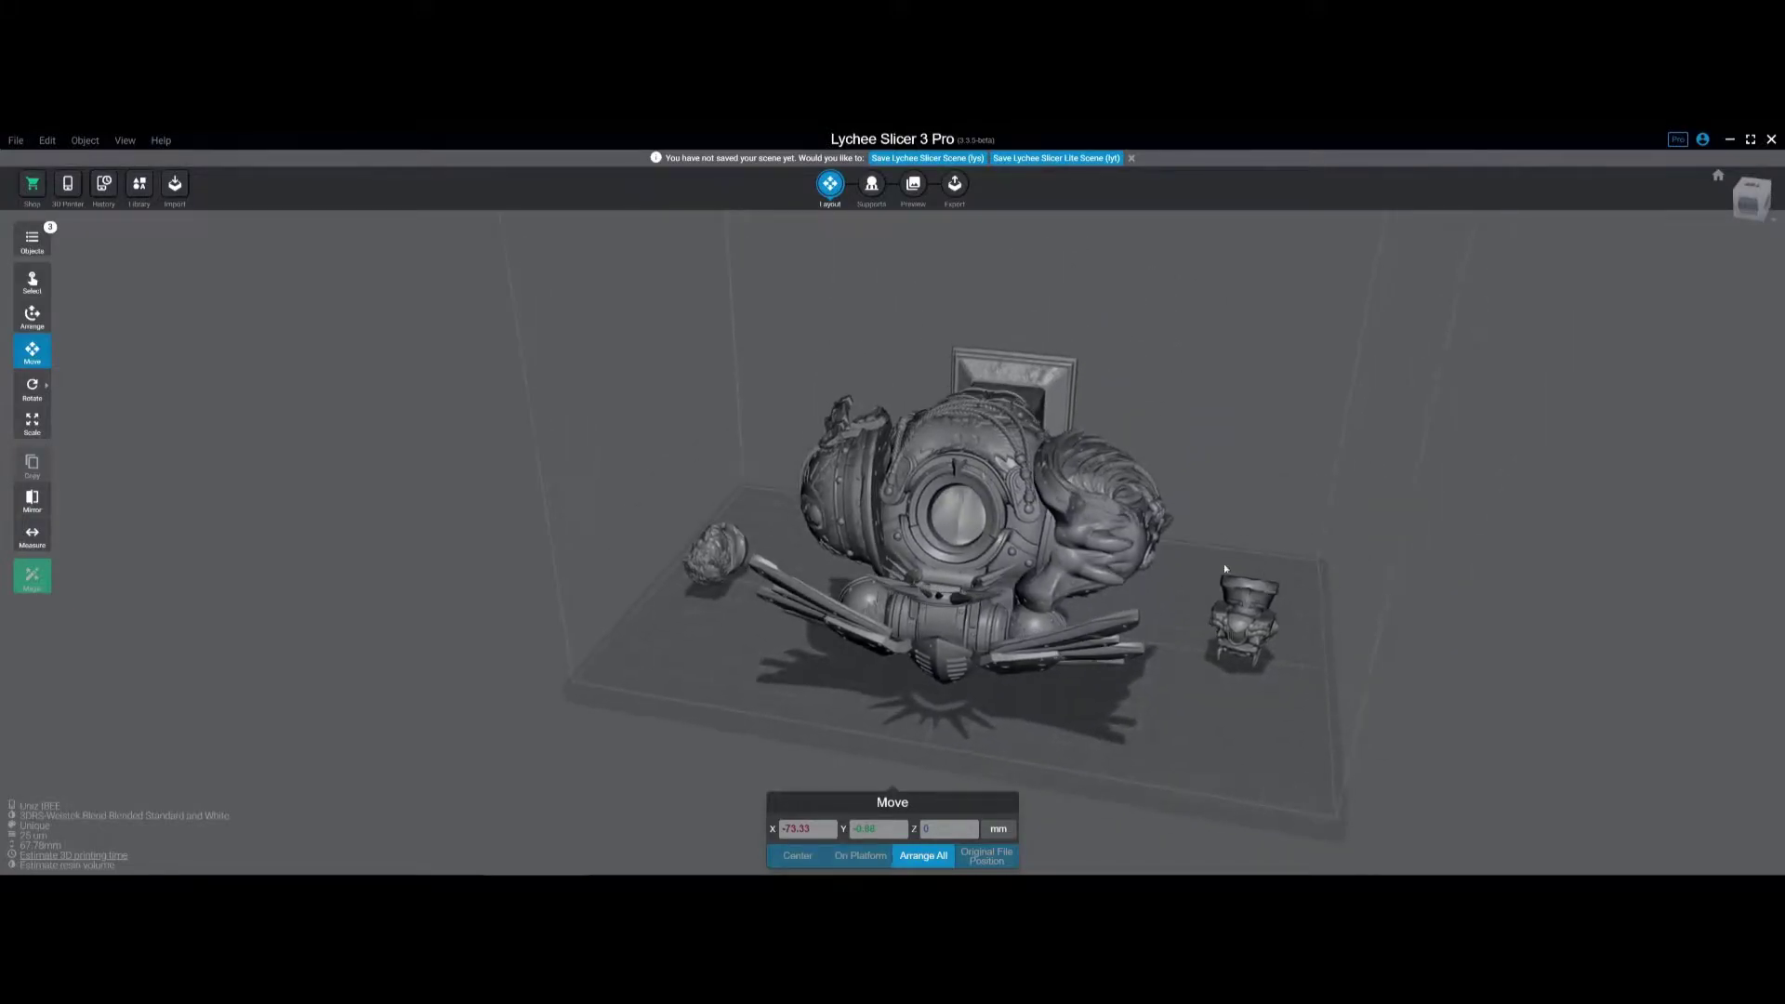
Step: Examine the bust body, helmet and head parts on the build plate from all sides and close up
scroll(1291, 558, up, 4)
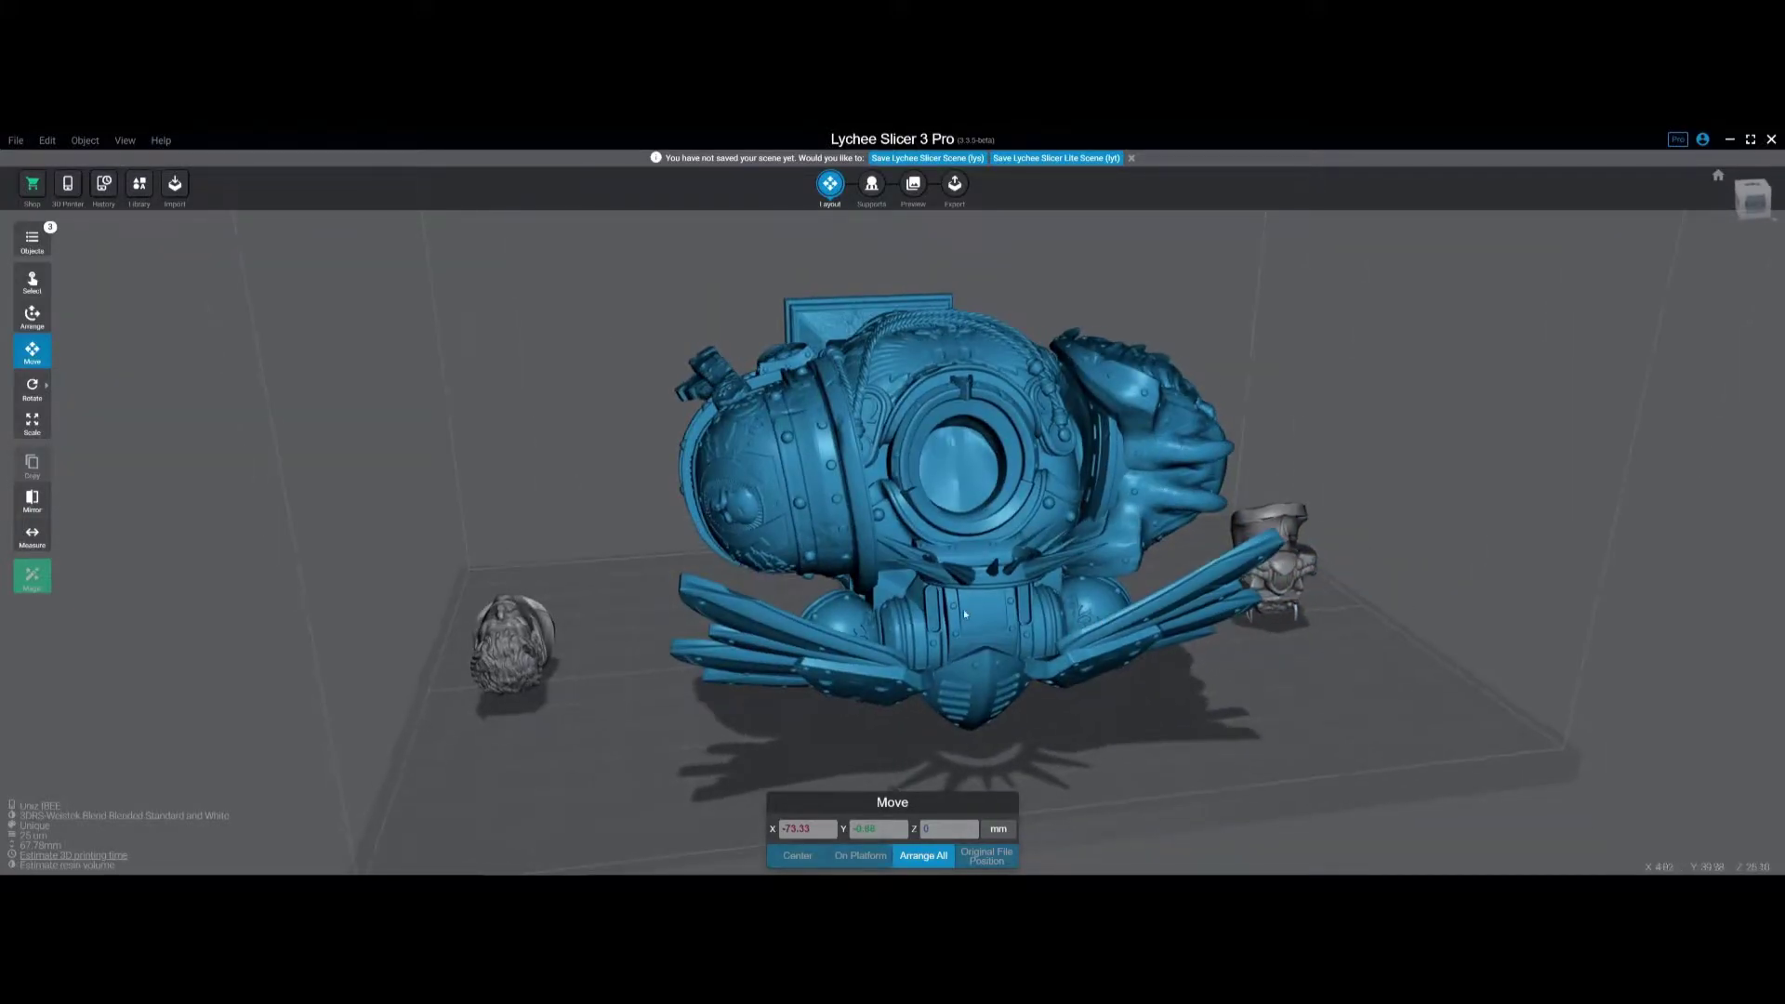
drag(855, 640, 1175, 576)
drag(729, 629, 941, 636)
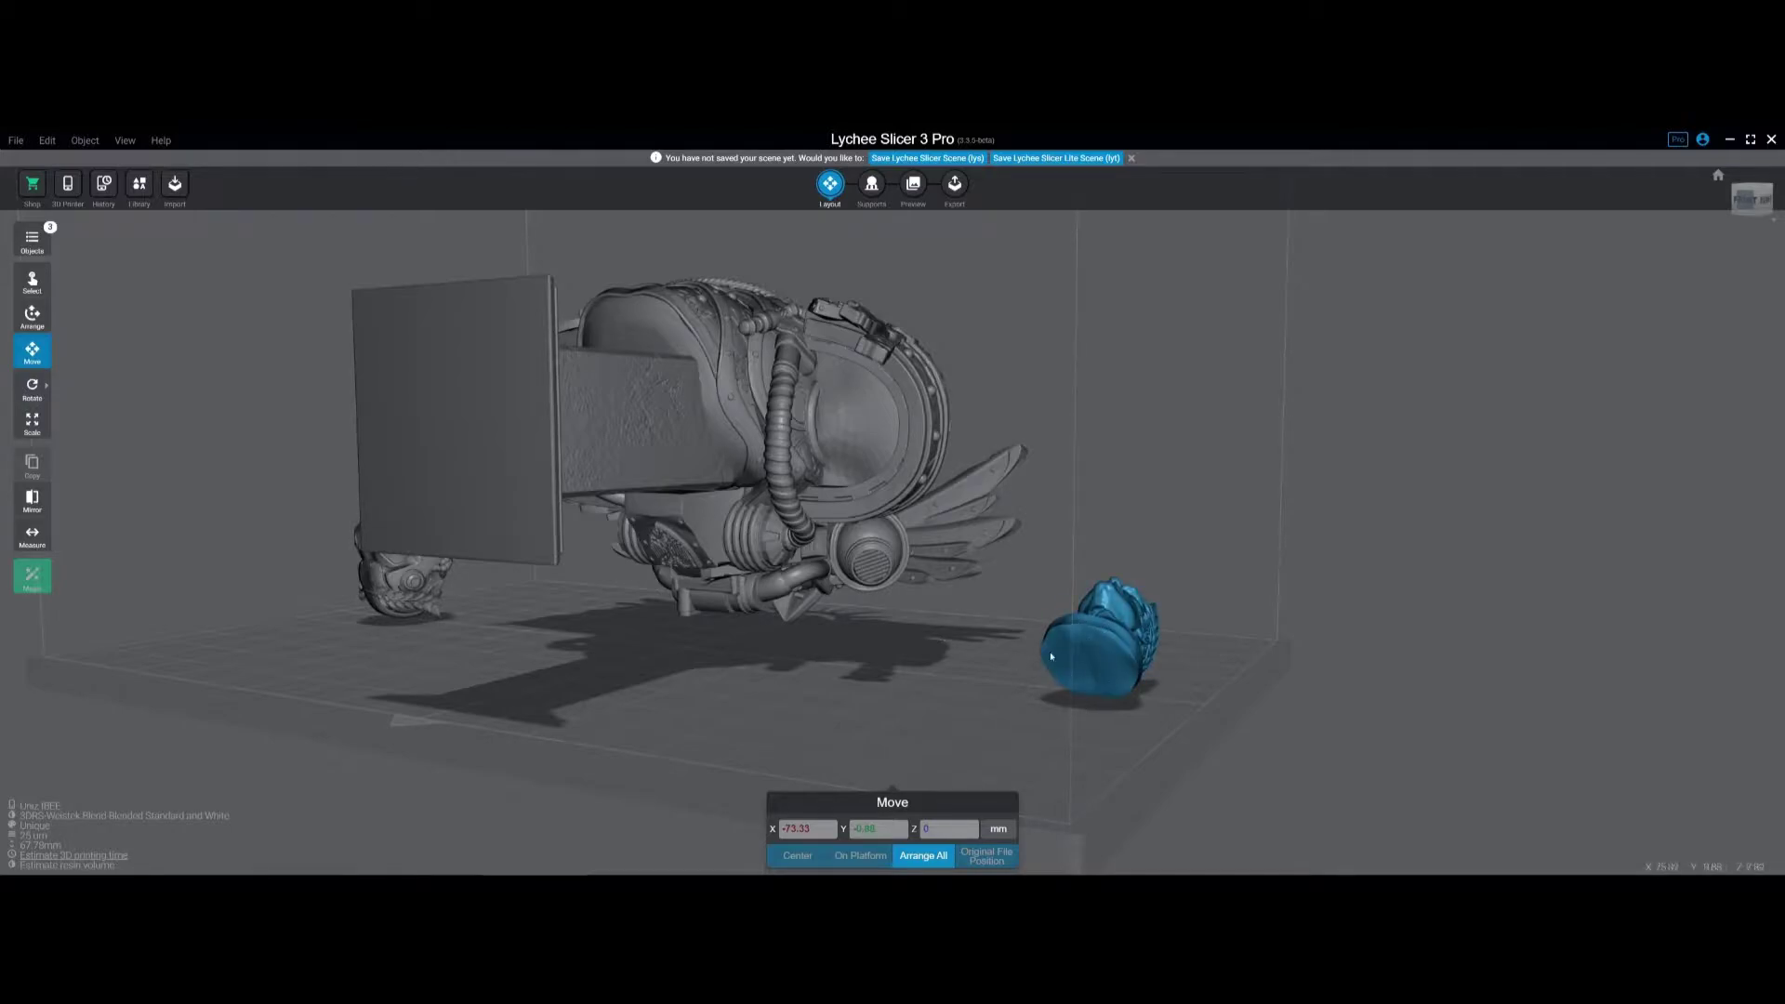
drag(1102, 629, 372, 558)
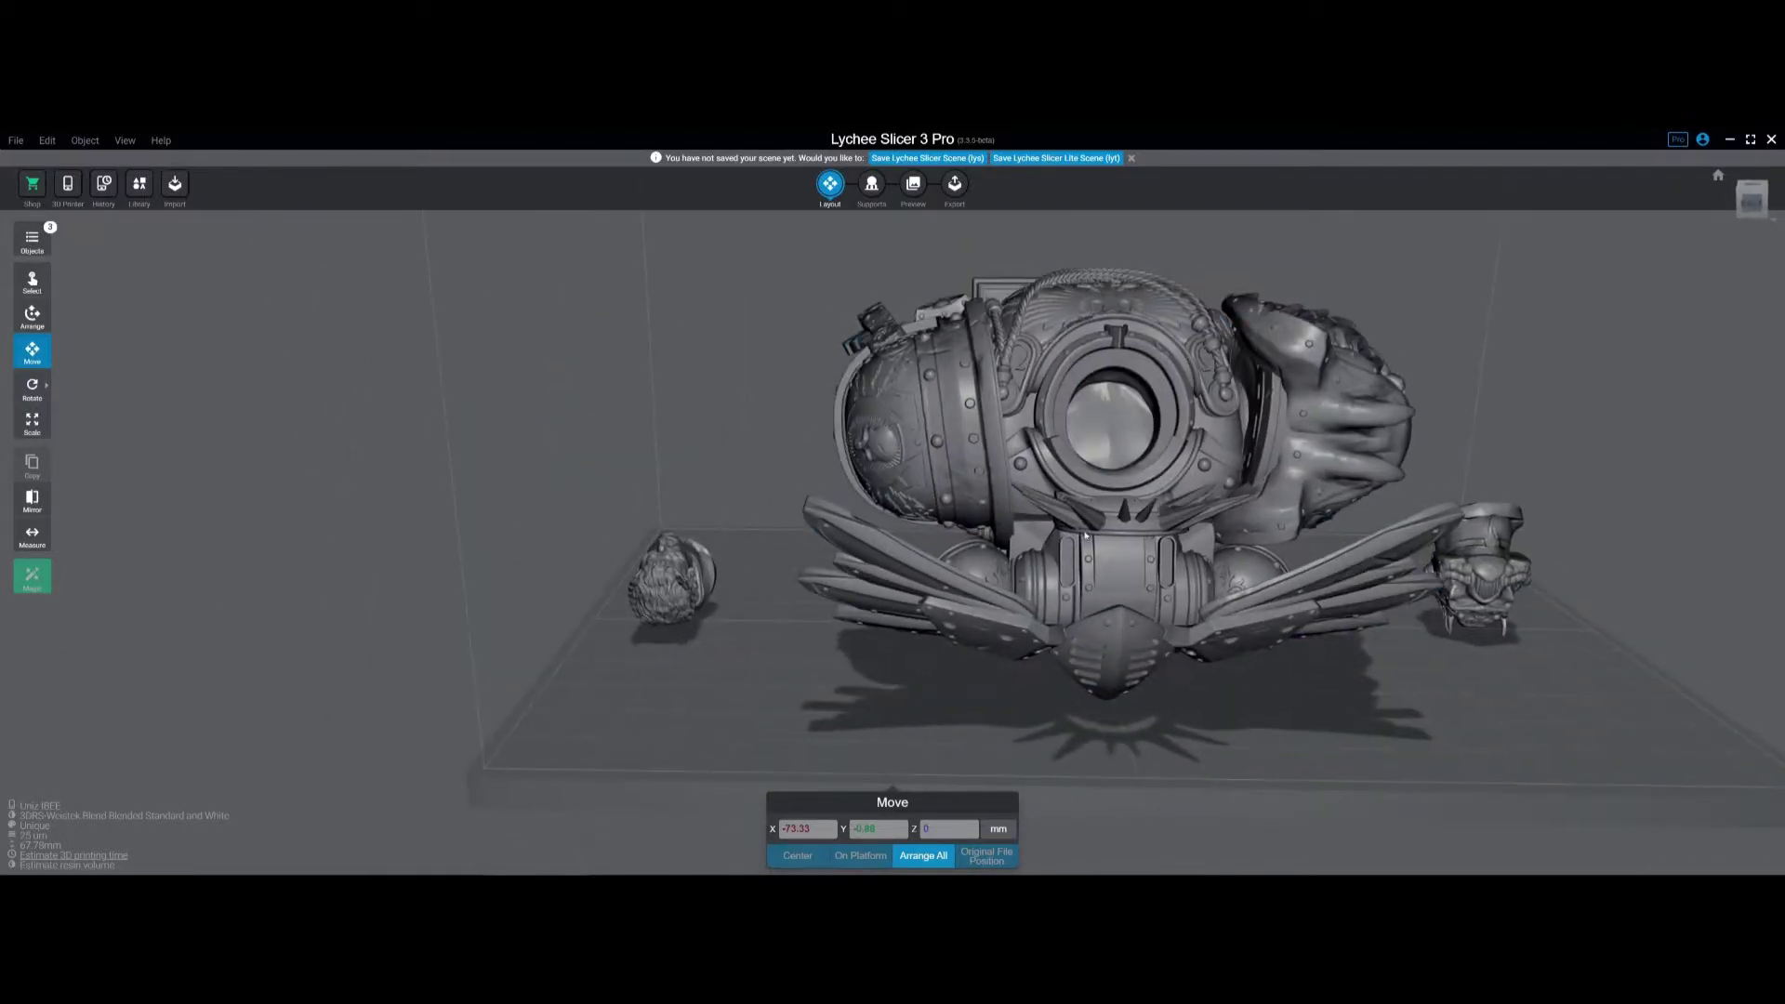
scroll(1081, 445, up, 8)
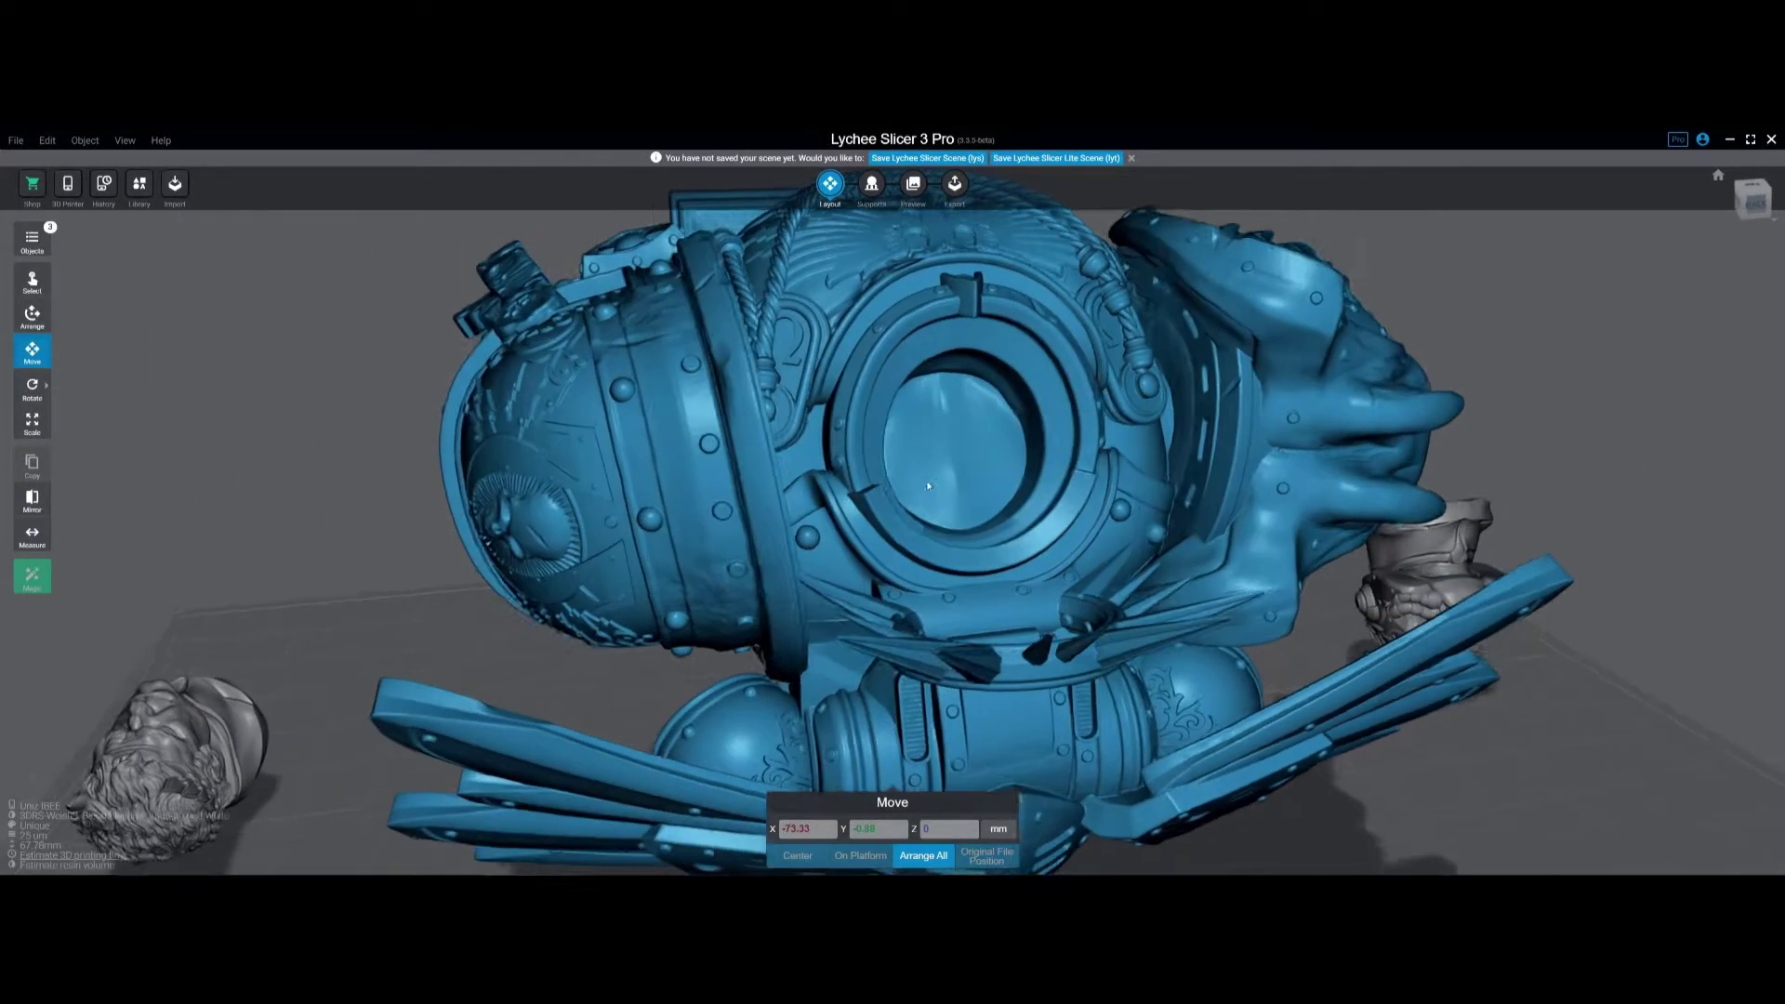
drag(927, 486, 1242, 641)
scroll(1056, 471, down, 3)
scroll(960, 595, up, 5)
scroll(1098, 611, down, 3)
right_drag(1242, 641, 1013, 297)
drag(1013, 297, 1146, 717)
scroll(1144, 718, down, 3)
Step: Rotate the bust body with its pillar towards upright, to an X rotation of about 64.41
click(1110, 651)
drag(1110, 651, 995, 590)
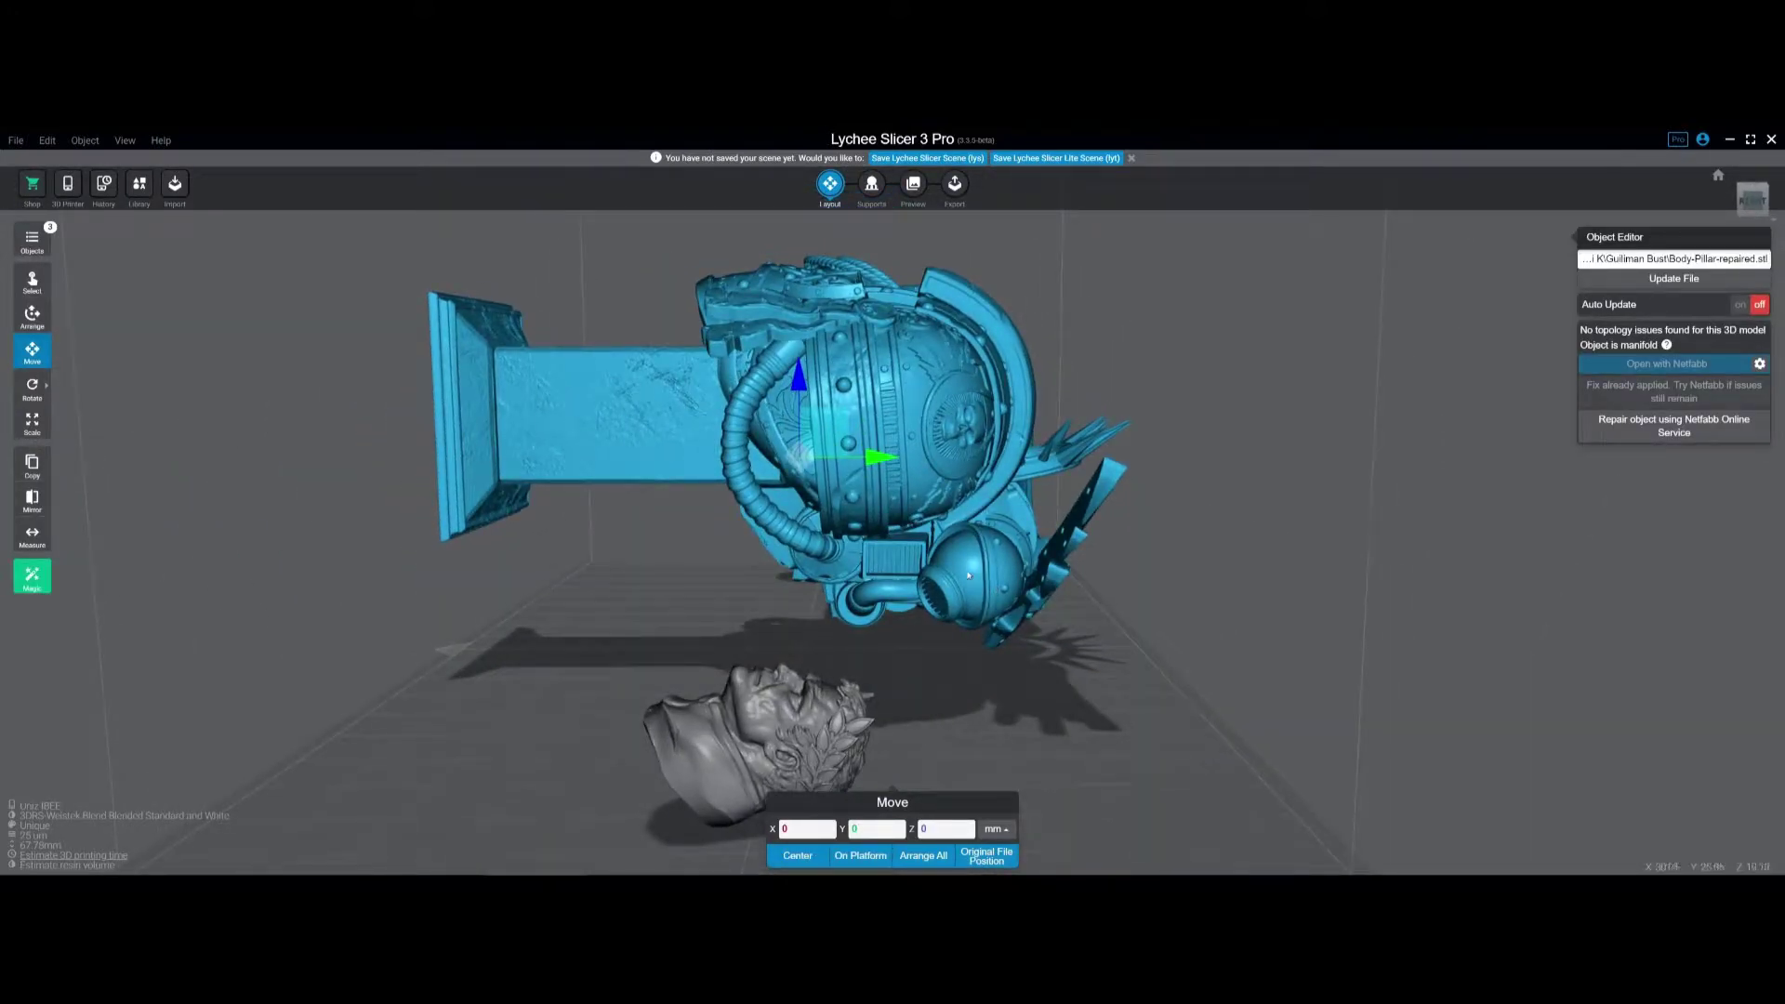
key(r)
drag(862, 399, 772, 367)
drag(571, 395, 1109, 561)
drag(915, 523, 973, 582)
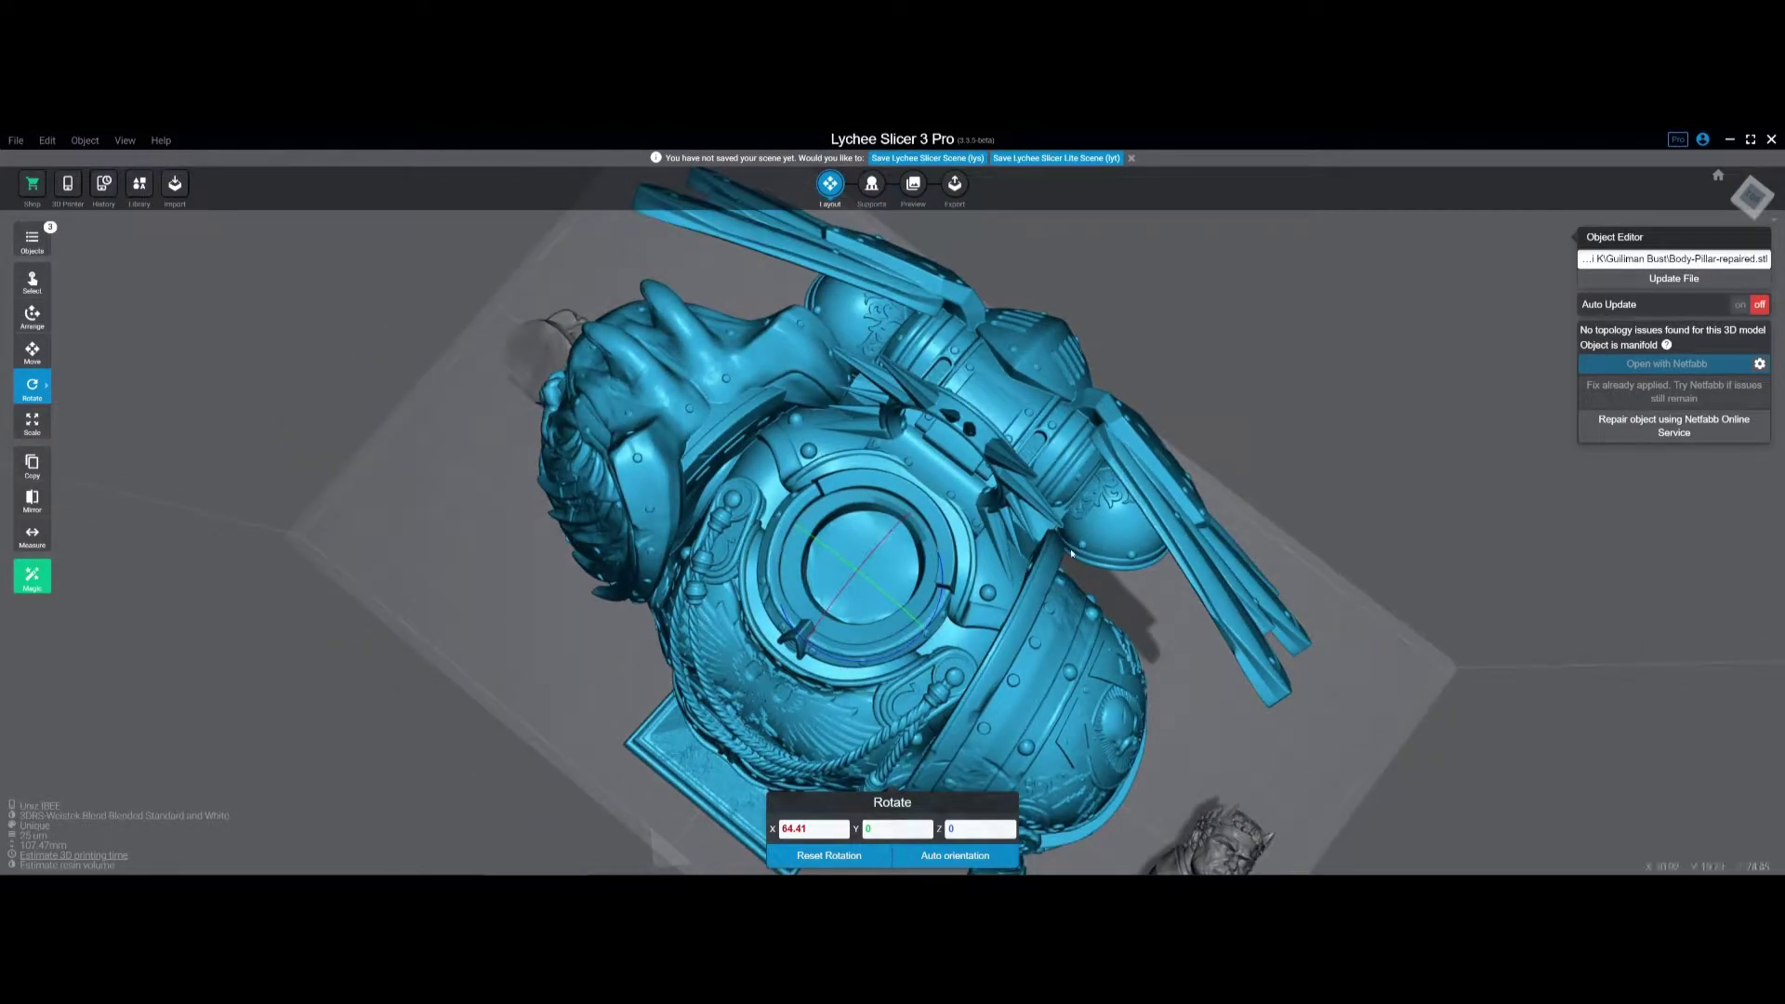
Step: Inspect the bust body's neck socket, and tilt the body further to an X rotation of about 72.55
right_drag(1070, 554, 1228, 546)
drag(1228, 546, 1291, 600)
scroll(1247, 525, up, 2)
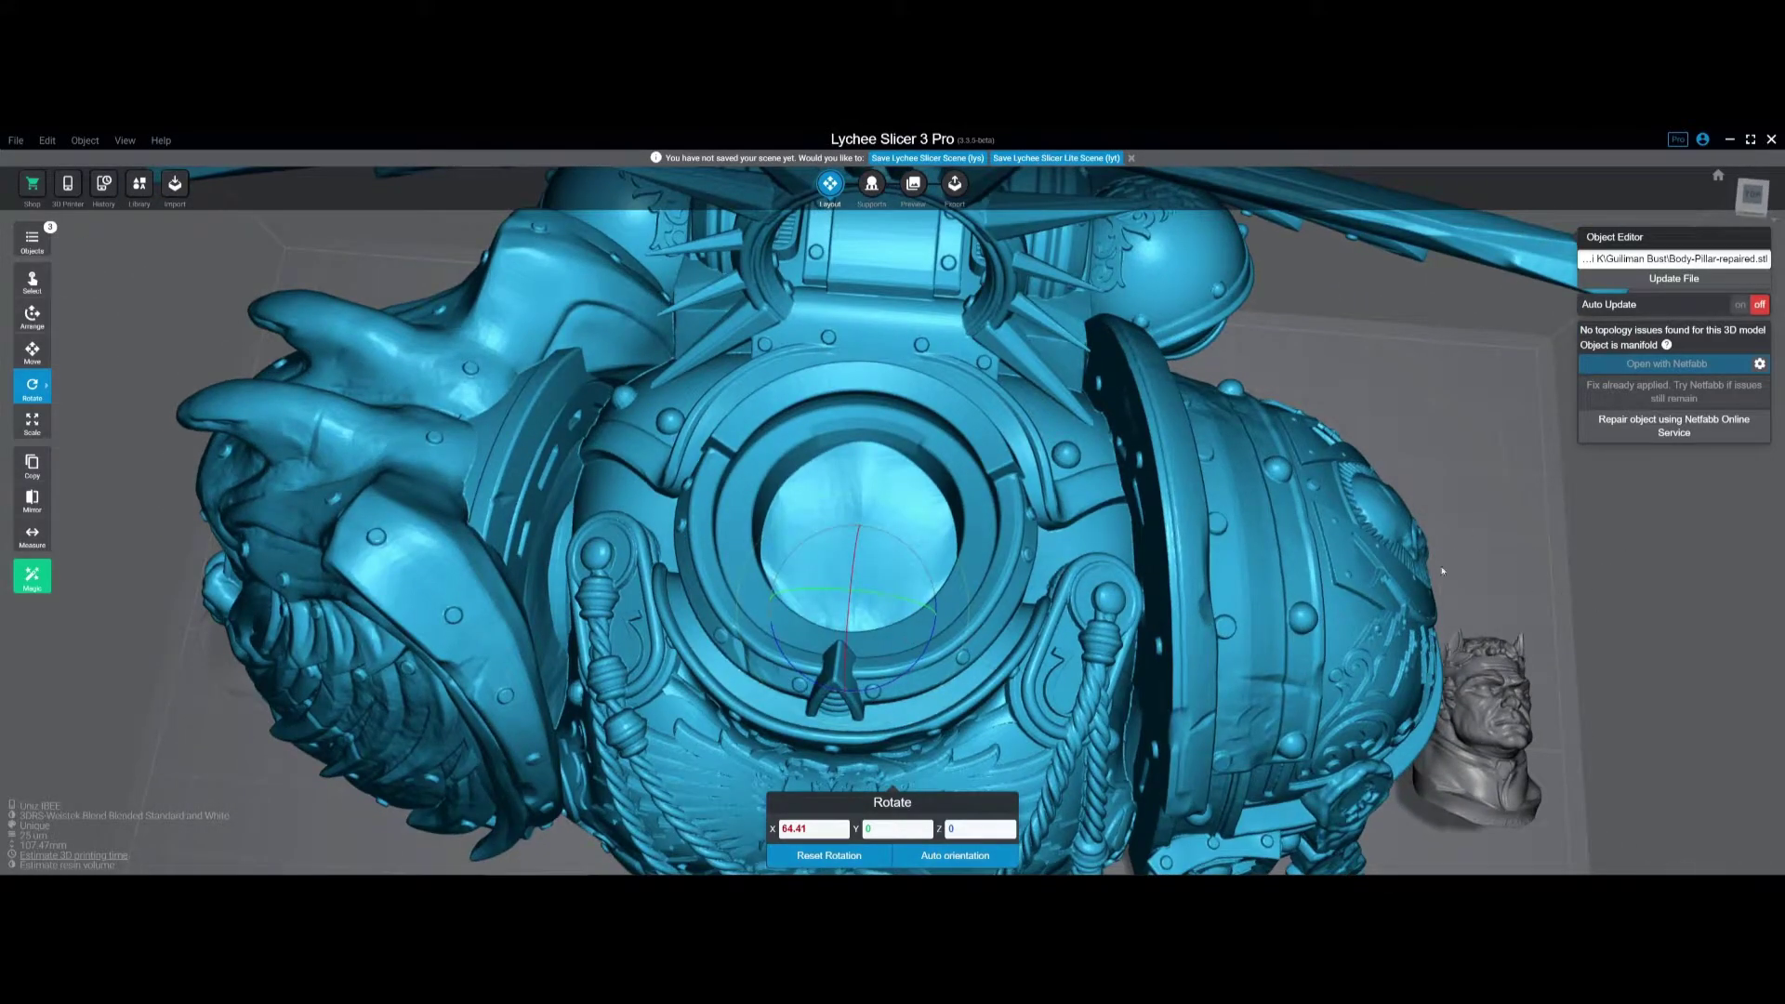
scroll(1007, 523, up, 6)
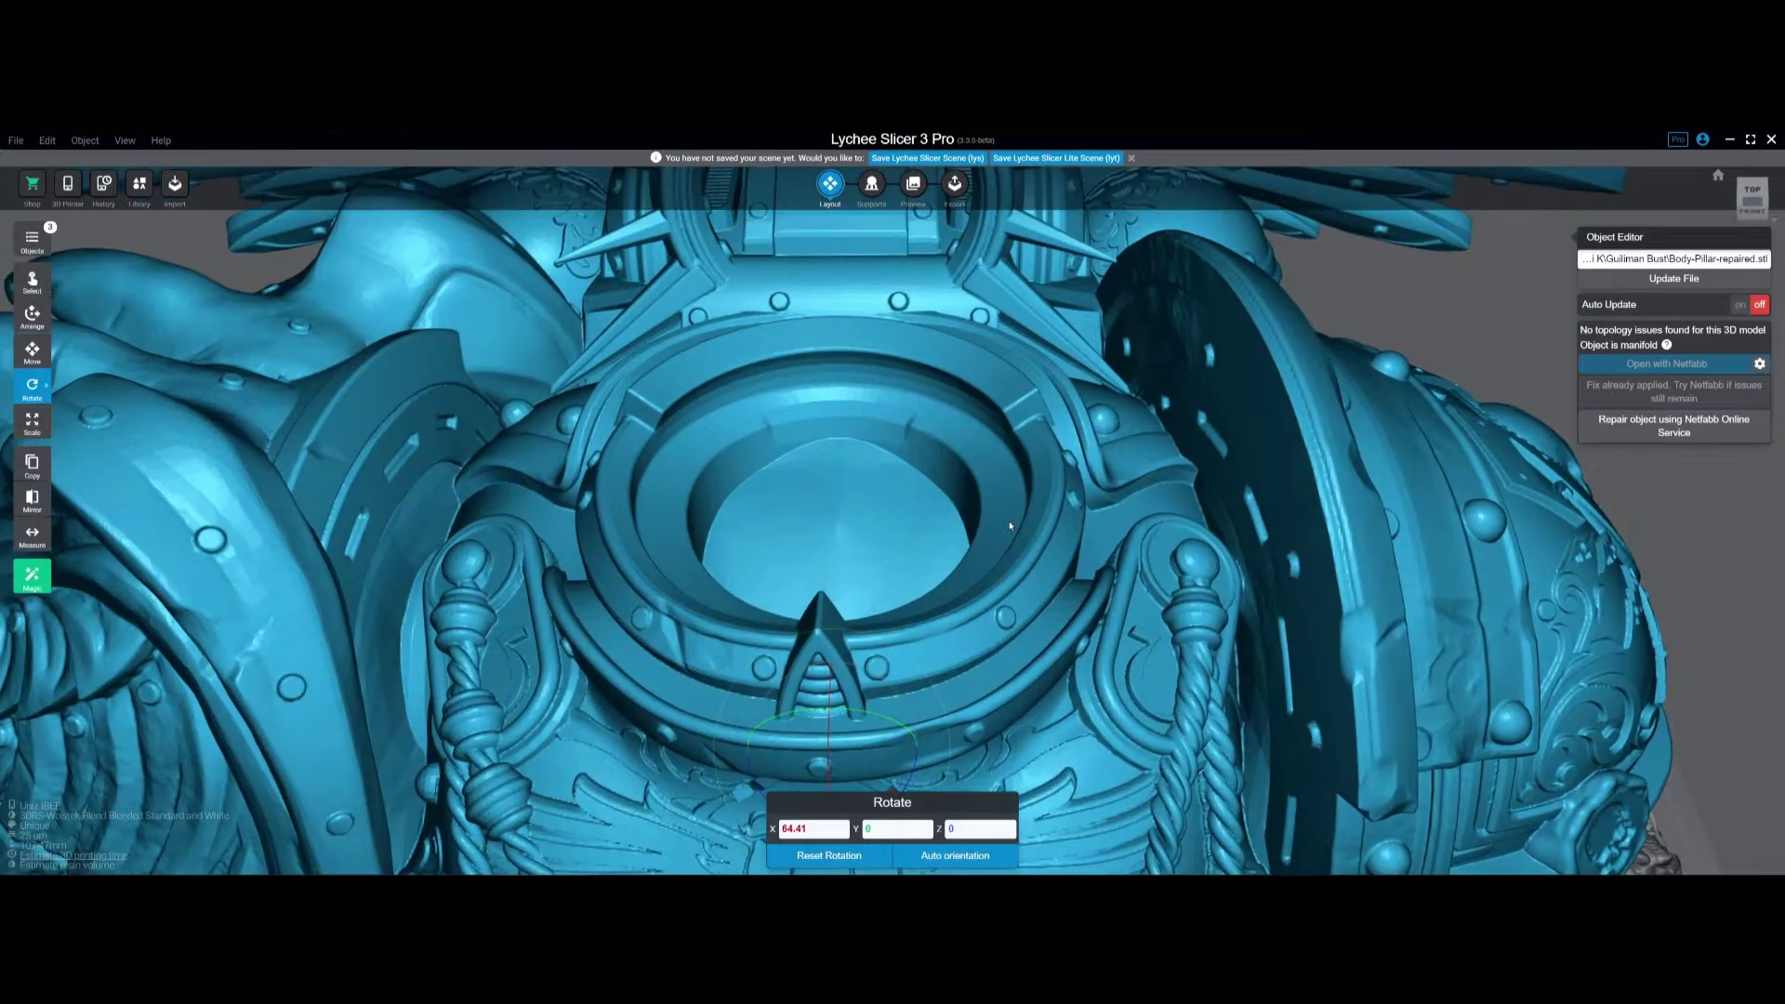
scroll(909, 518, down, 3)
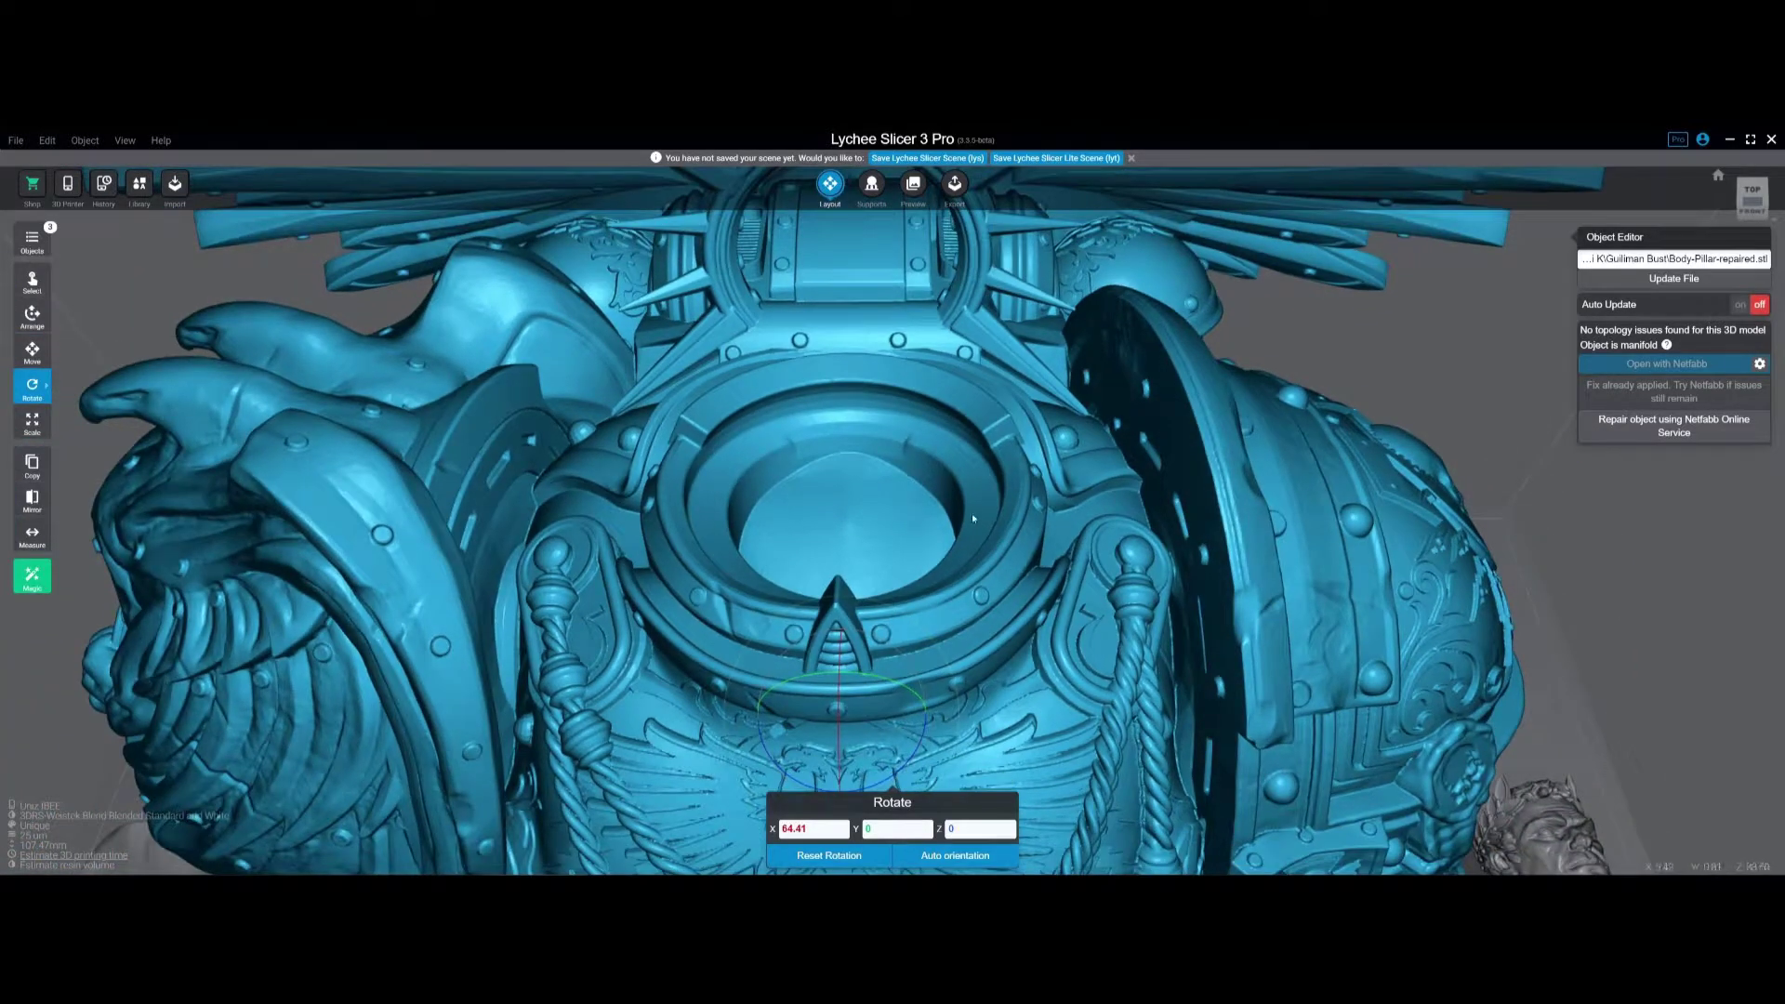
drag(972, 518, 900, 586)
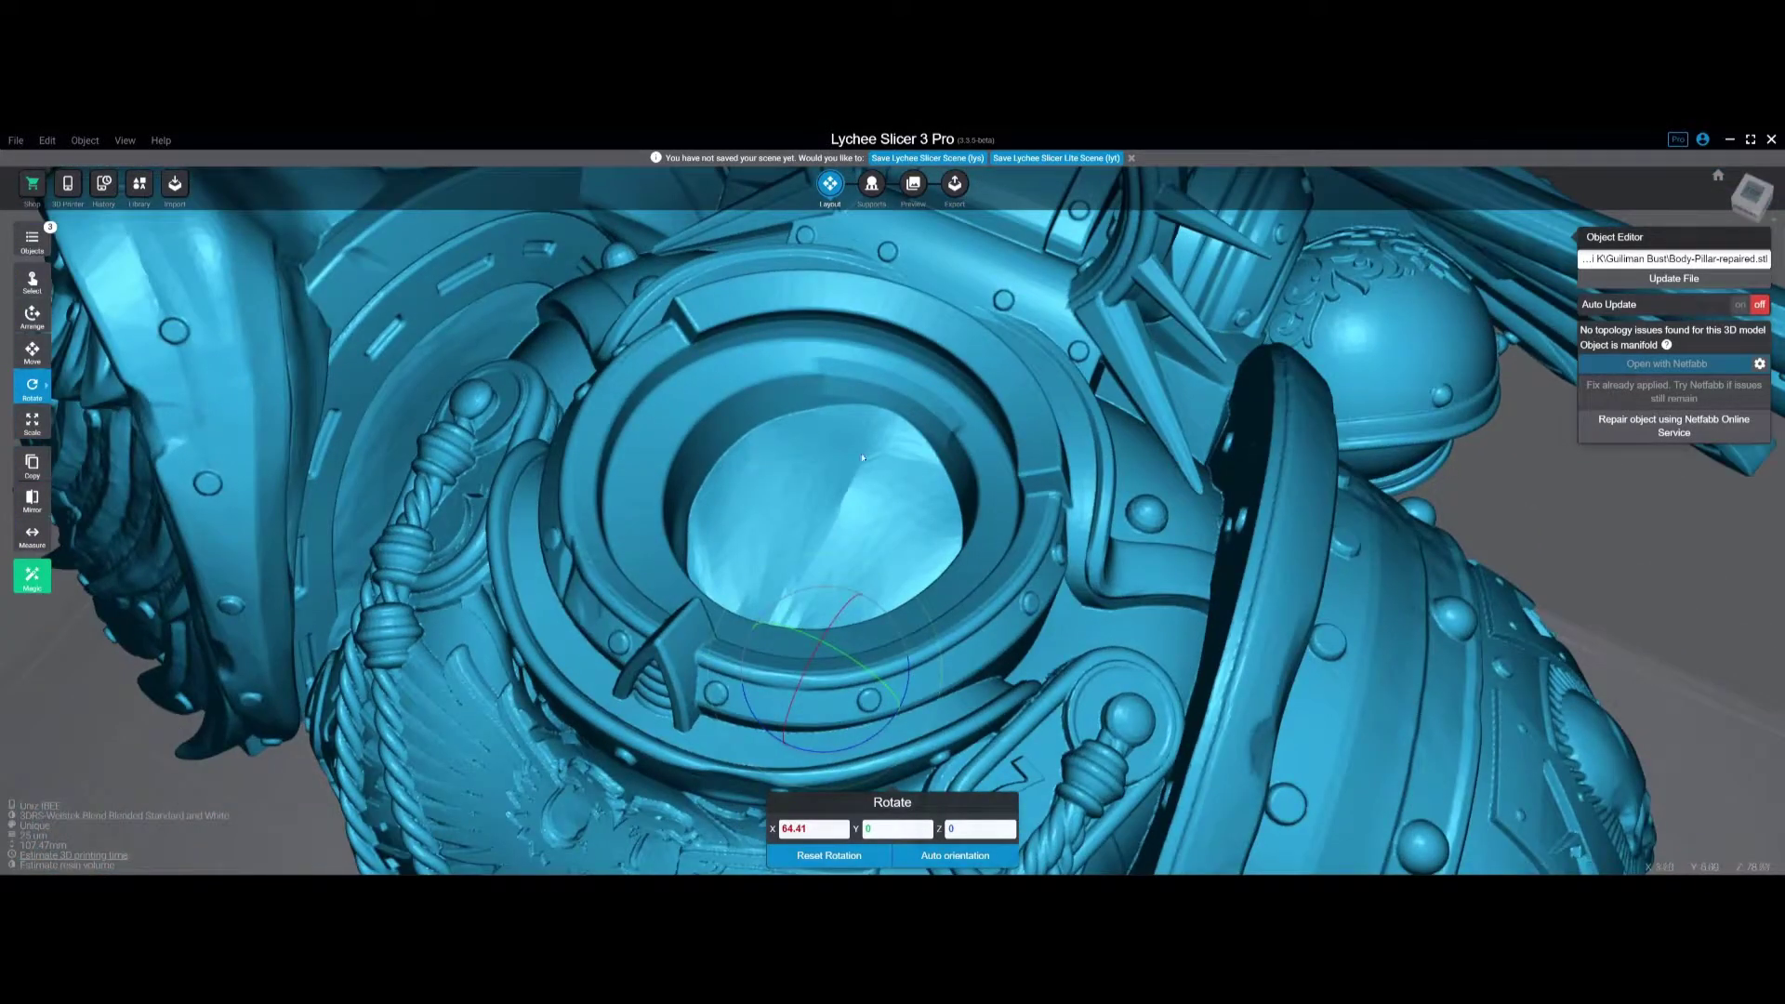
drag(863, 458, 889, 556)
drag(845, 456, 888, 446)
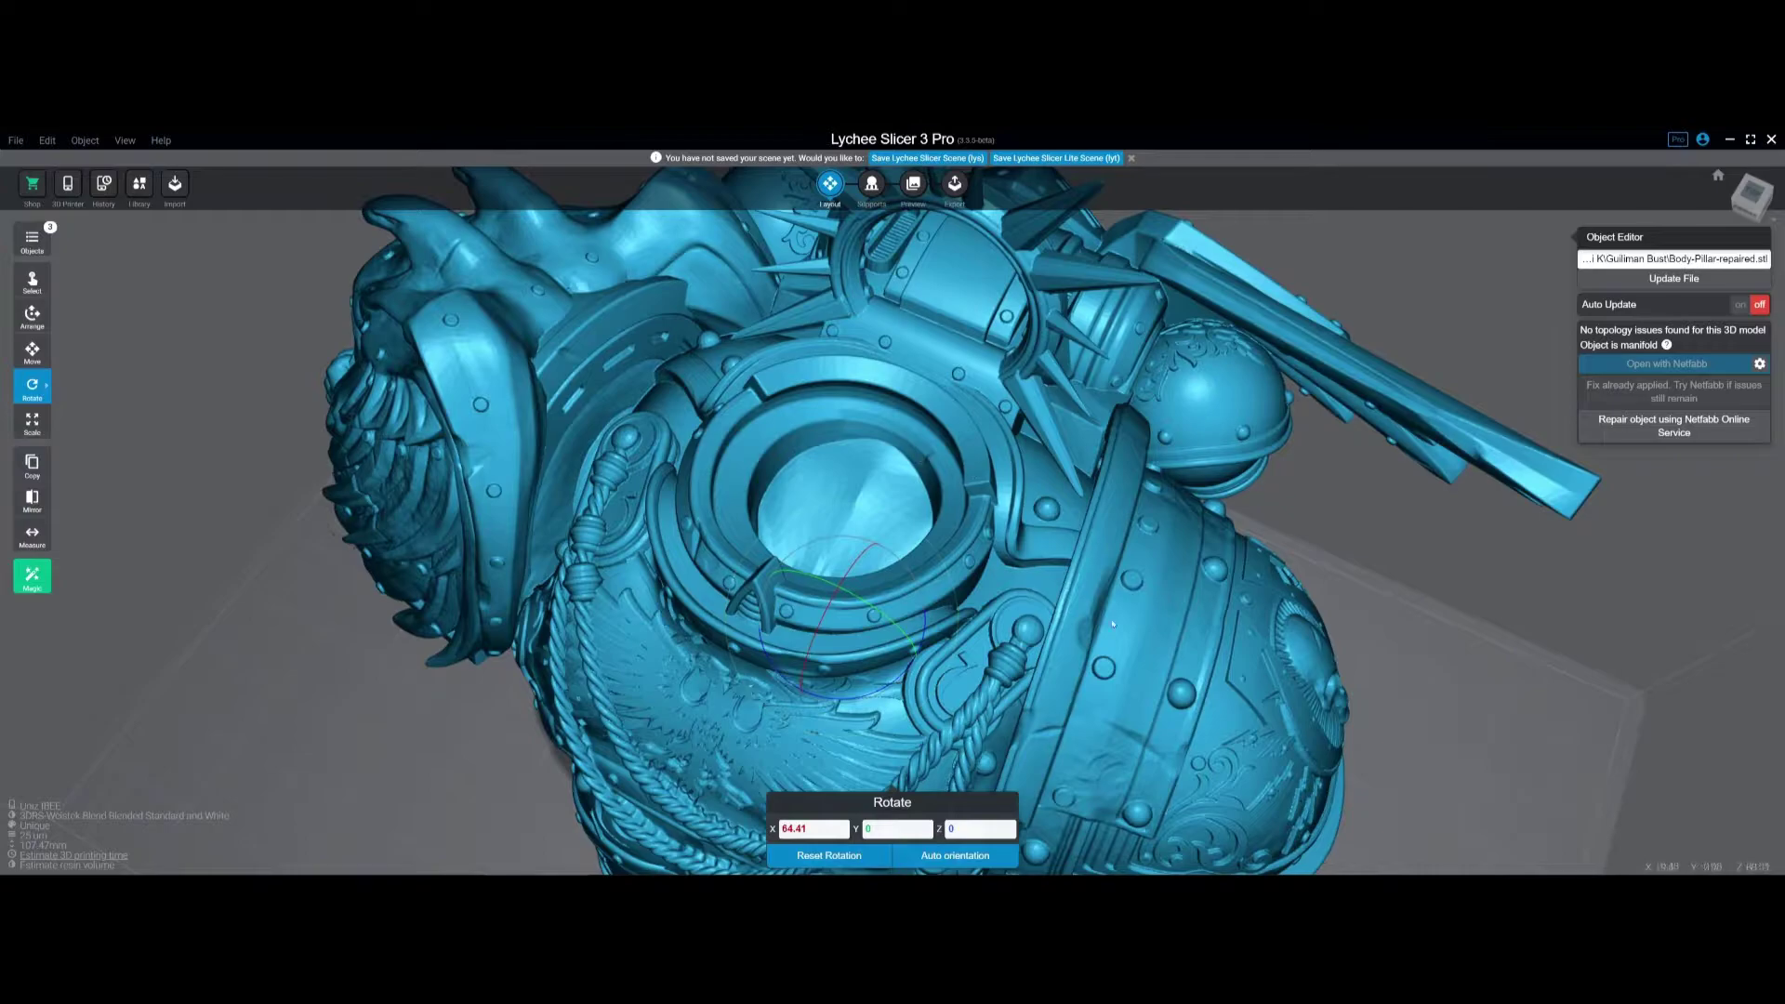
drag(1113, 624, 913, 461)
scroll(831, 528, down, 5)
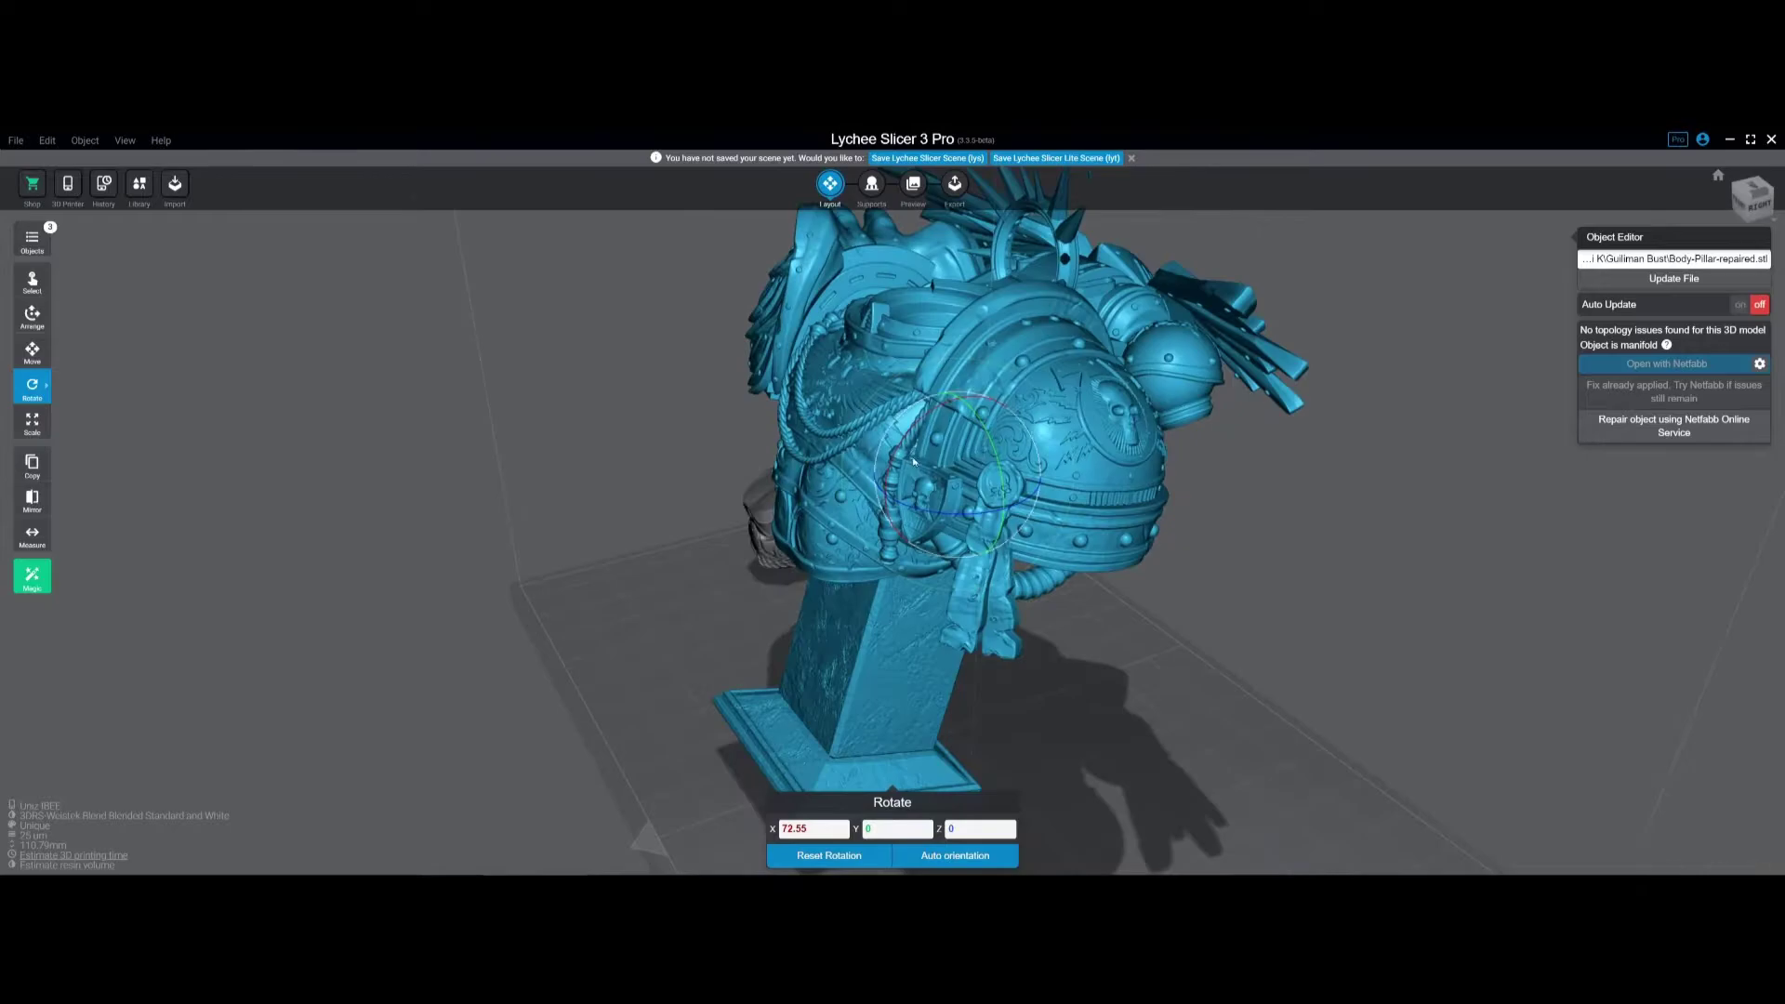
Step: Examine the tilted bust from the side, below and front, including its pillar, shoulders and clearance above the plate
drag(914, 375, 1043, 503)
drag(1193, 353, 1328, 515)
drag(1212, 711, 1119, 422)
drag(1045, 499, 879, 503)
scroll(879, 503, down, 2)
right_drag(1009, 492, 1000, 621)
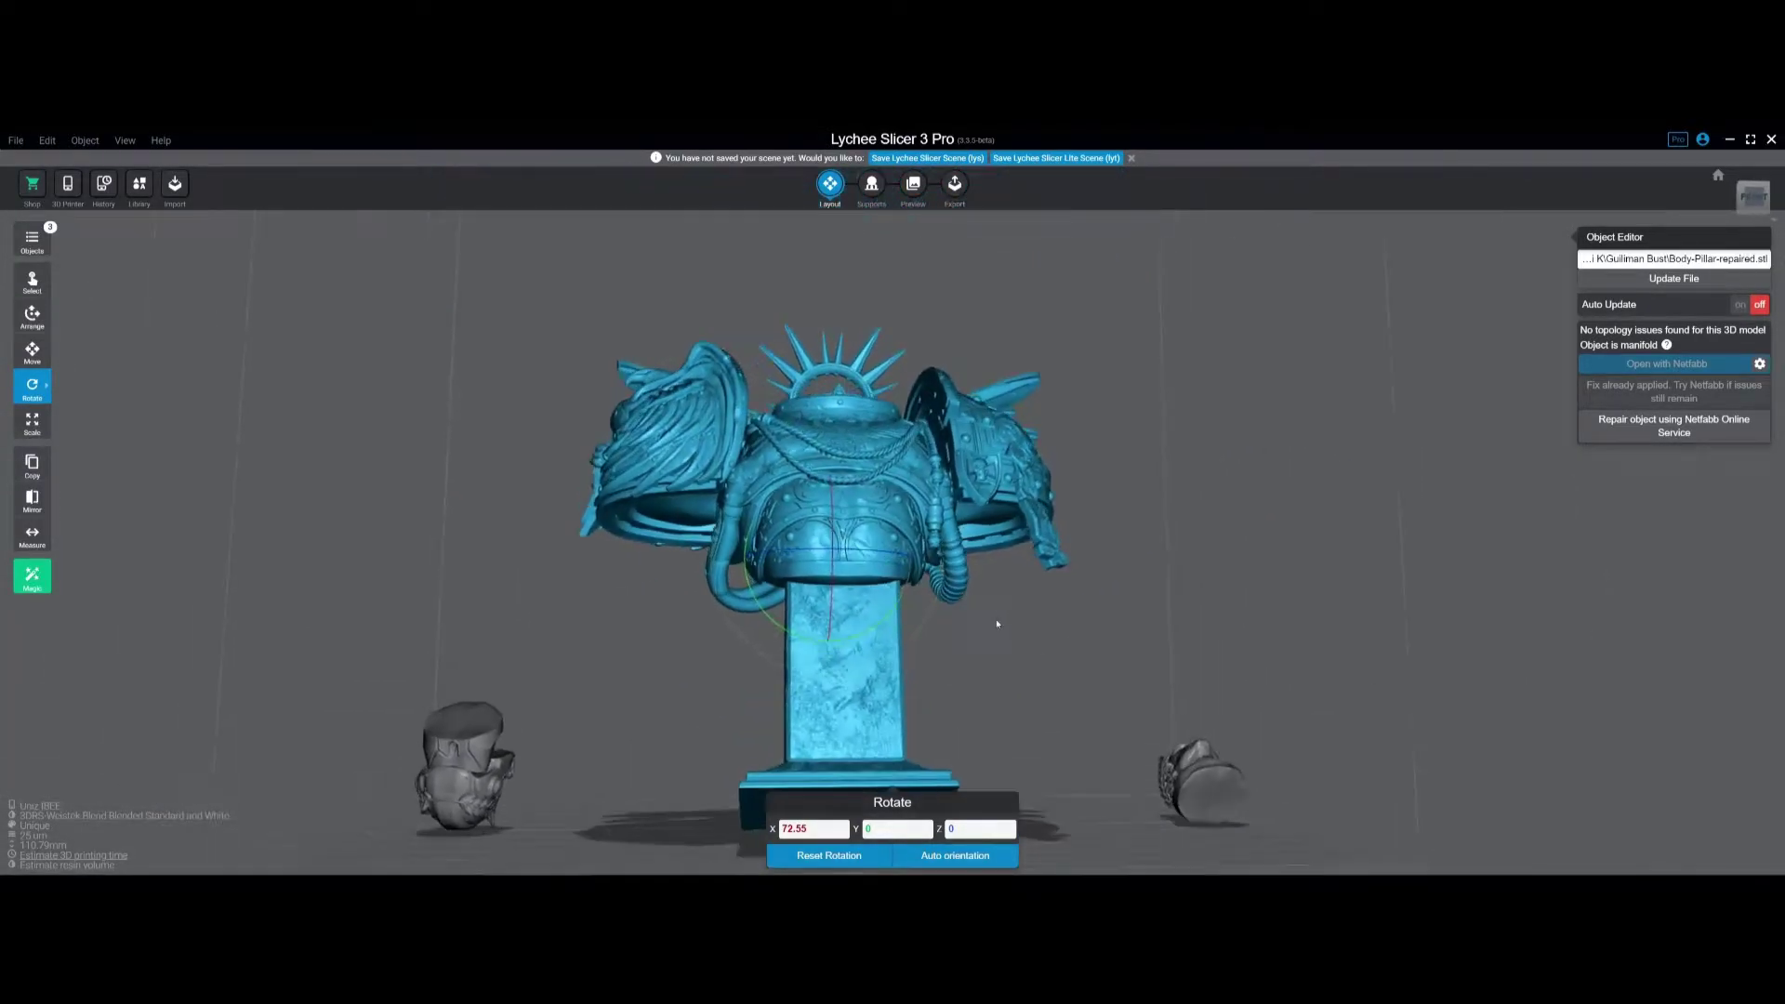
drag(999, 621, 983, 558)
scroll(982, 588, down, 2)
drag(1057, 513, 1116, 463)
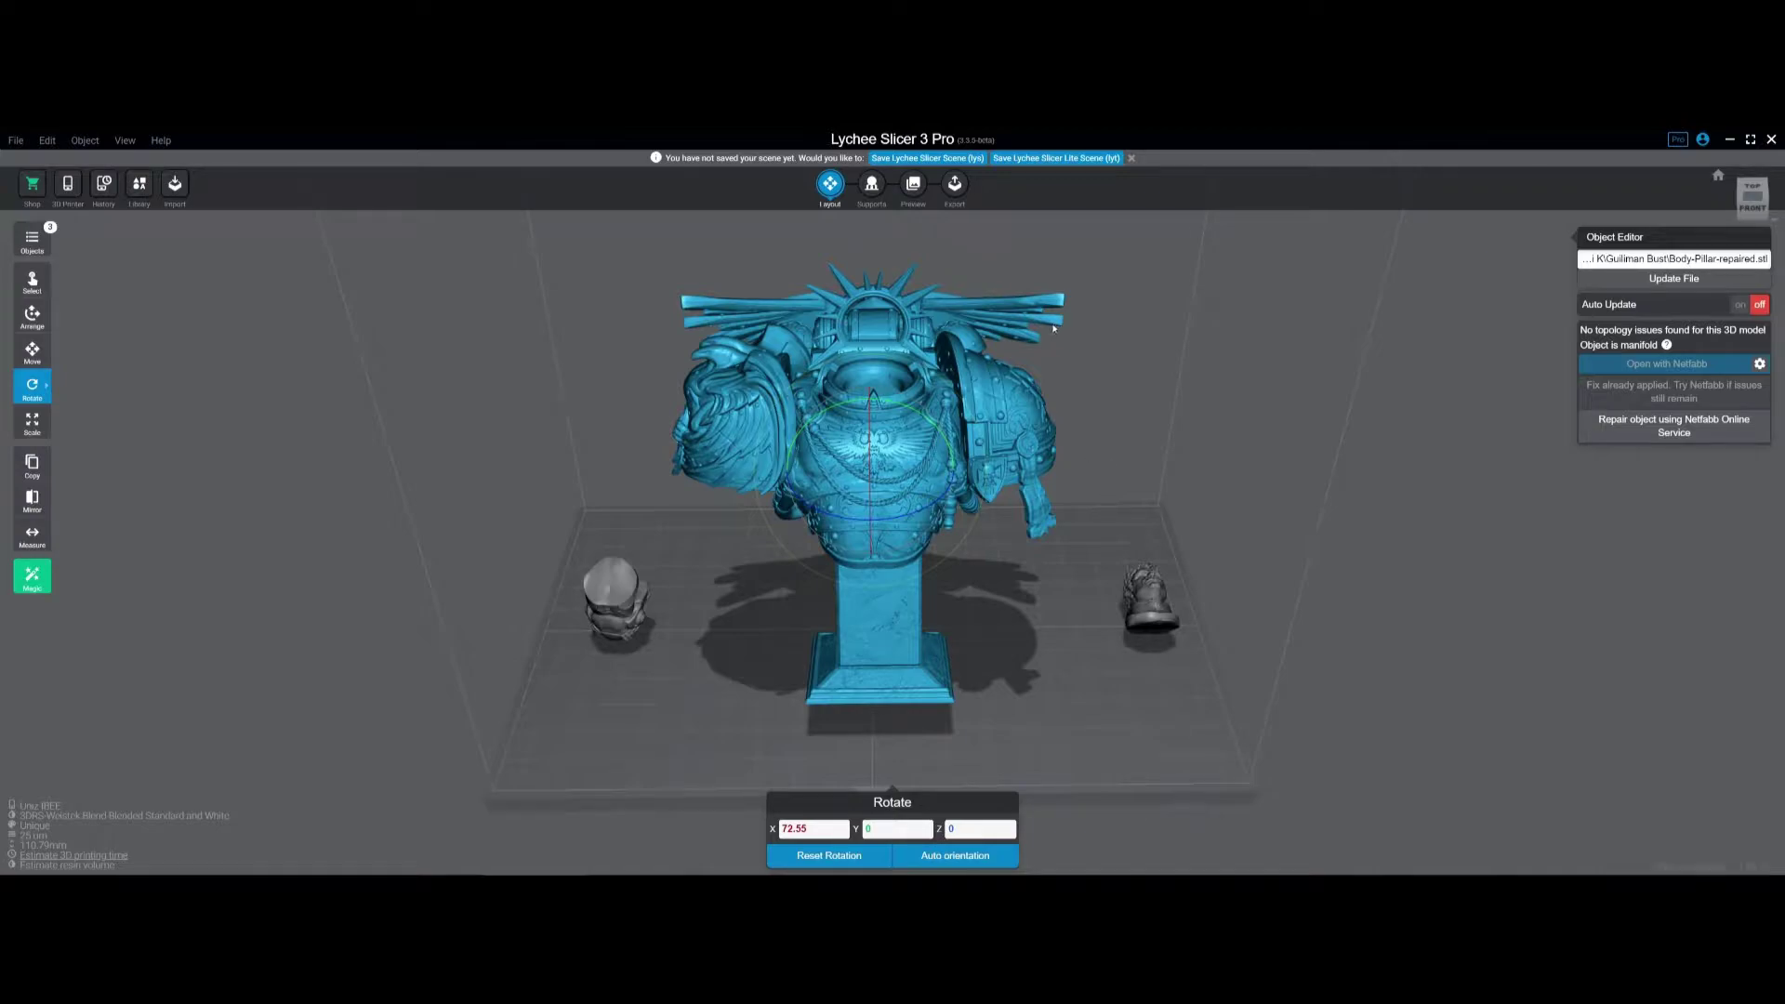
Step: Rotate the helmet about the X axis to about -117.87
drag(852, 596, 1004, 612)
scroll(1103, 612, up, 5)
click(906, 613)
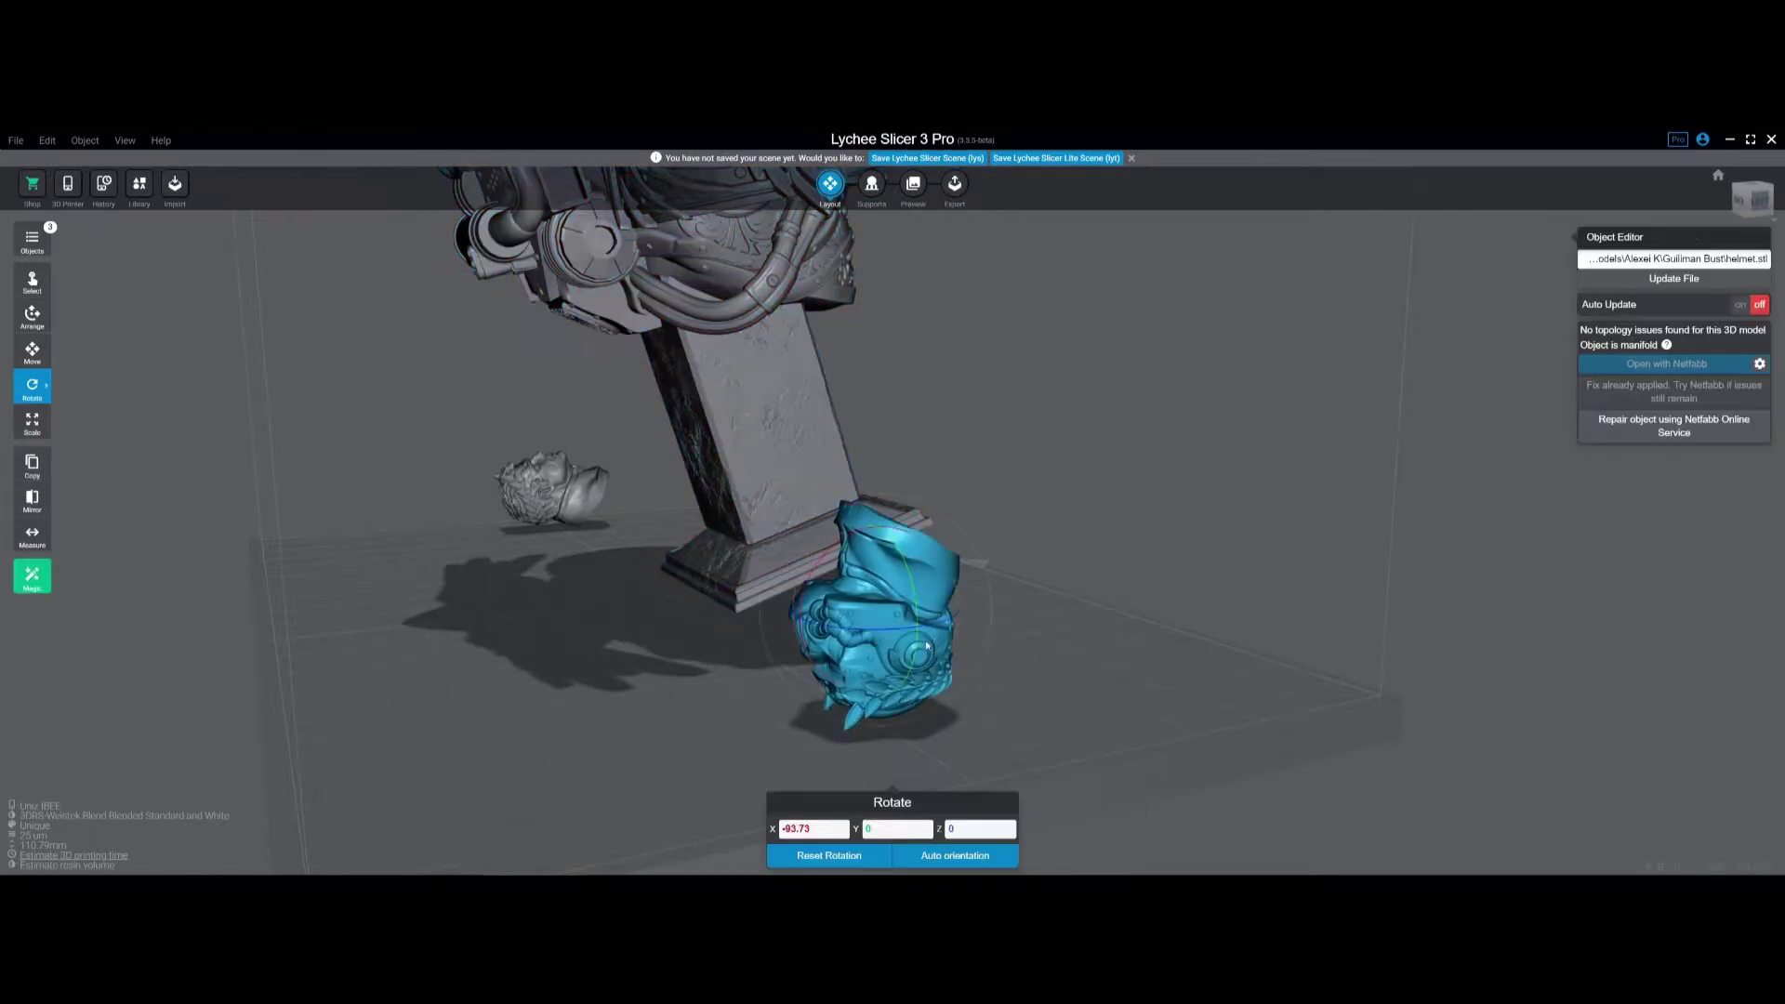
mouse_move(1130, 554)
mouse_down()
mouse_move(1297, 568)
mouse_move(1139, 568)
mouse_up()
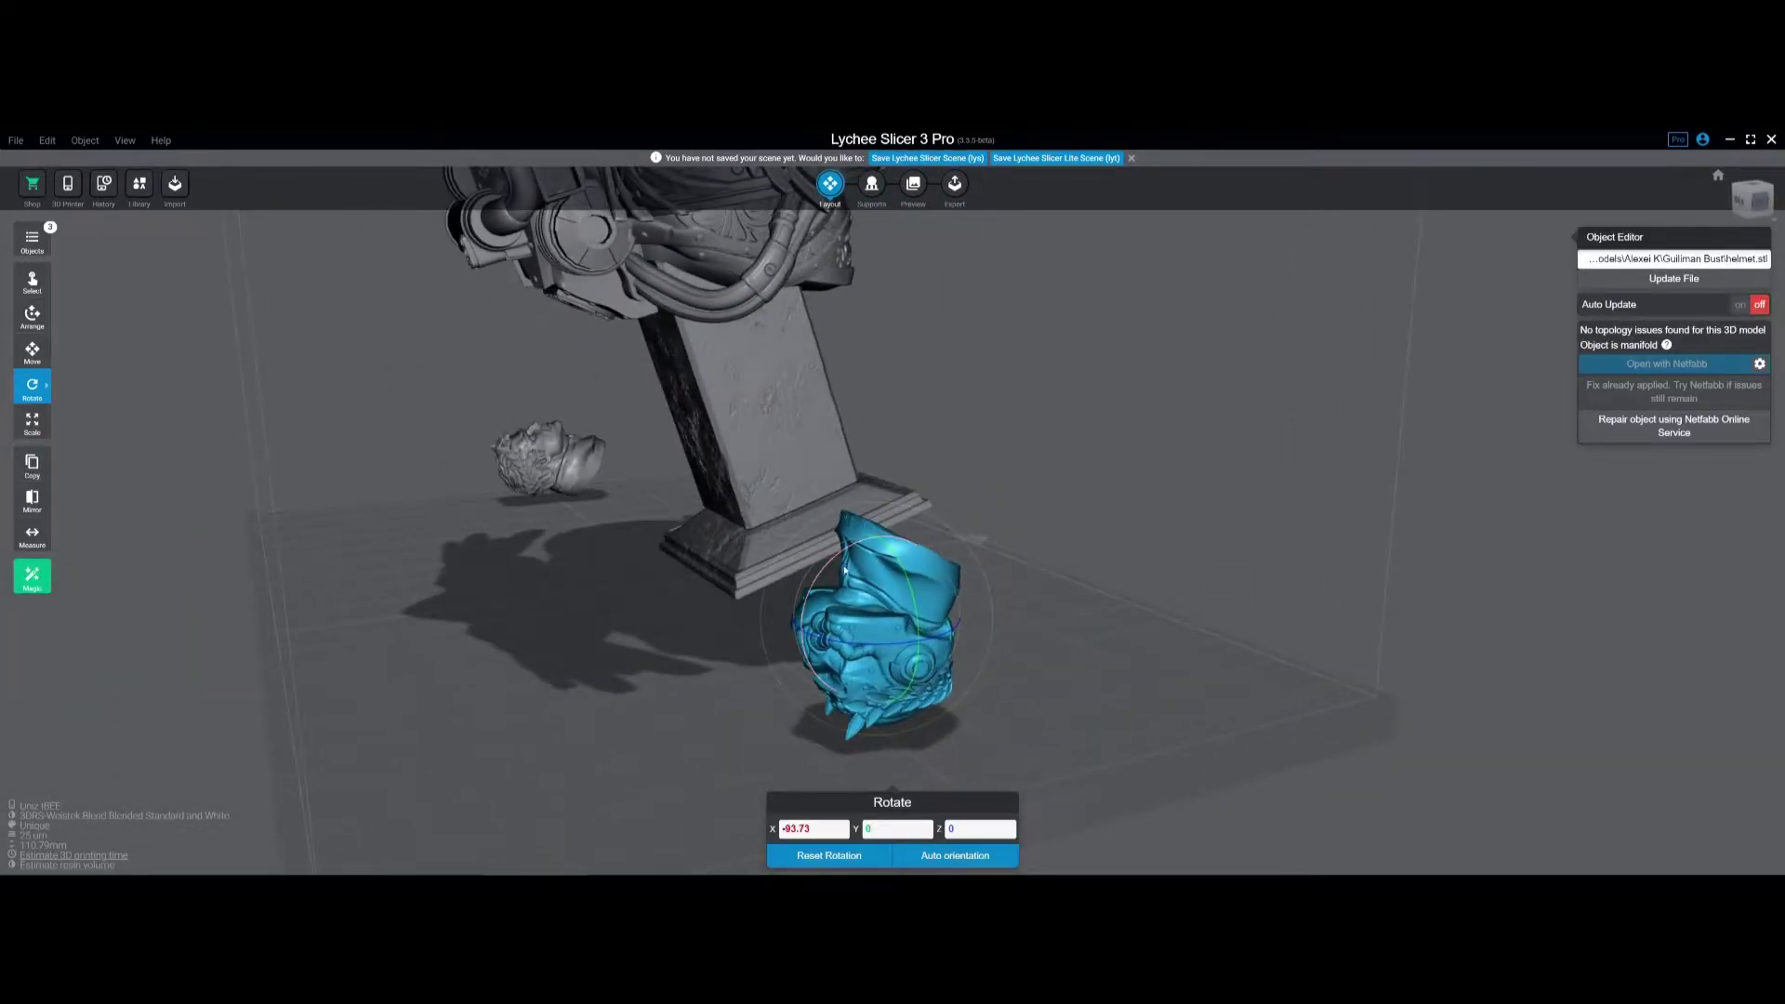
mouse_move(844, 569)
mouse_down()
mouse_move(1016, 550)
mouse_move(857, 545)
mouse_up()
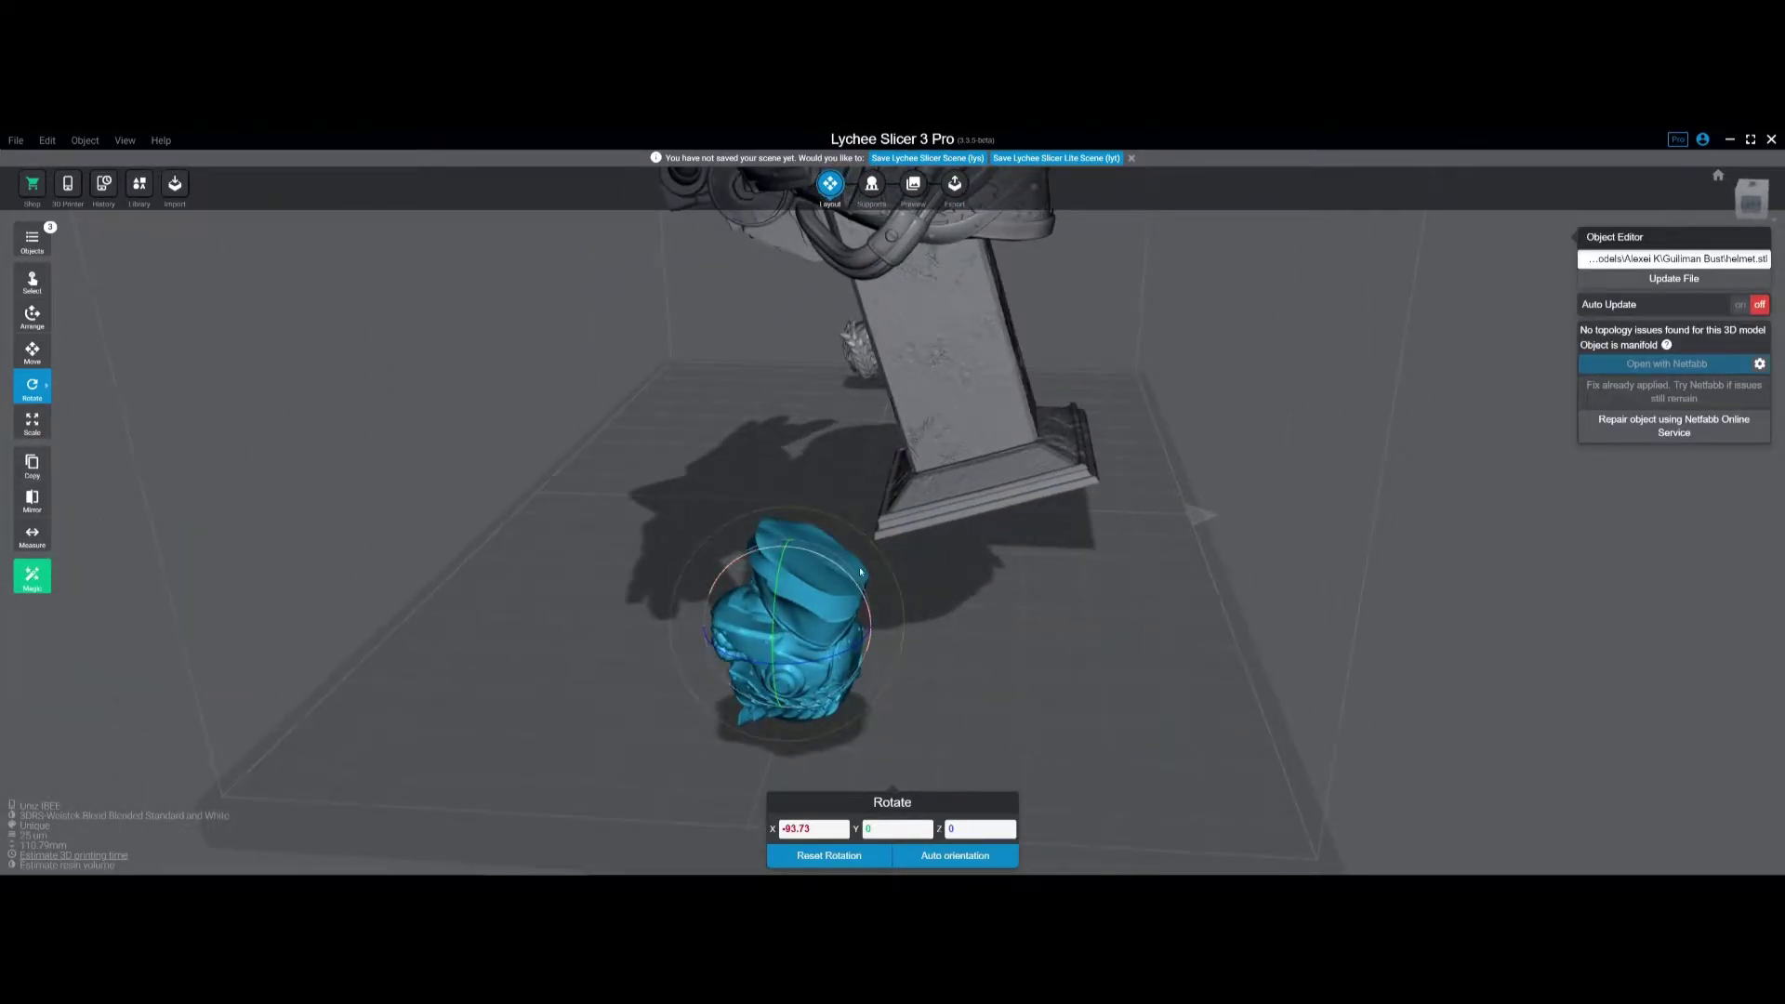
drag(743, 568, 846, 517)
drag(924, 575, 1107, 592)
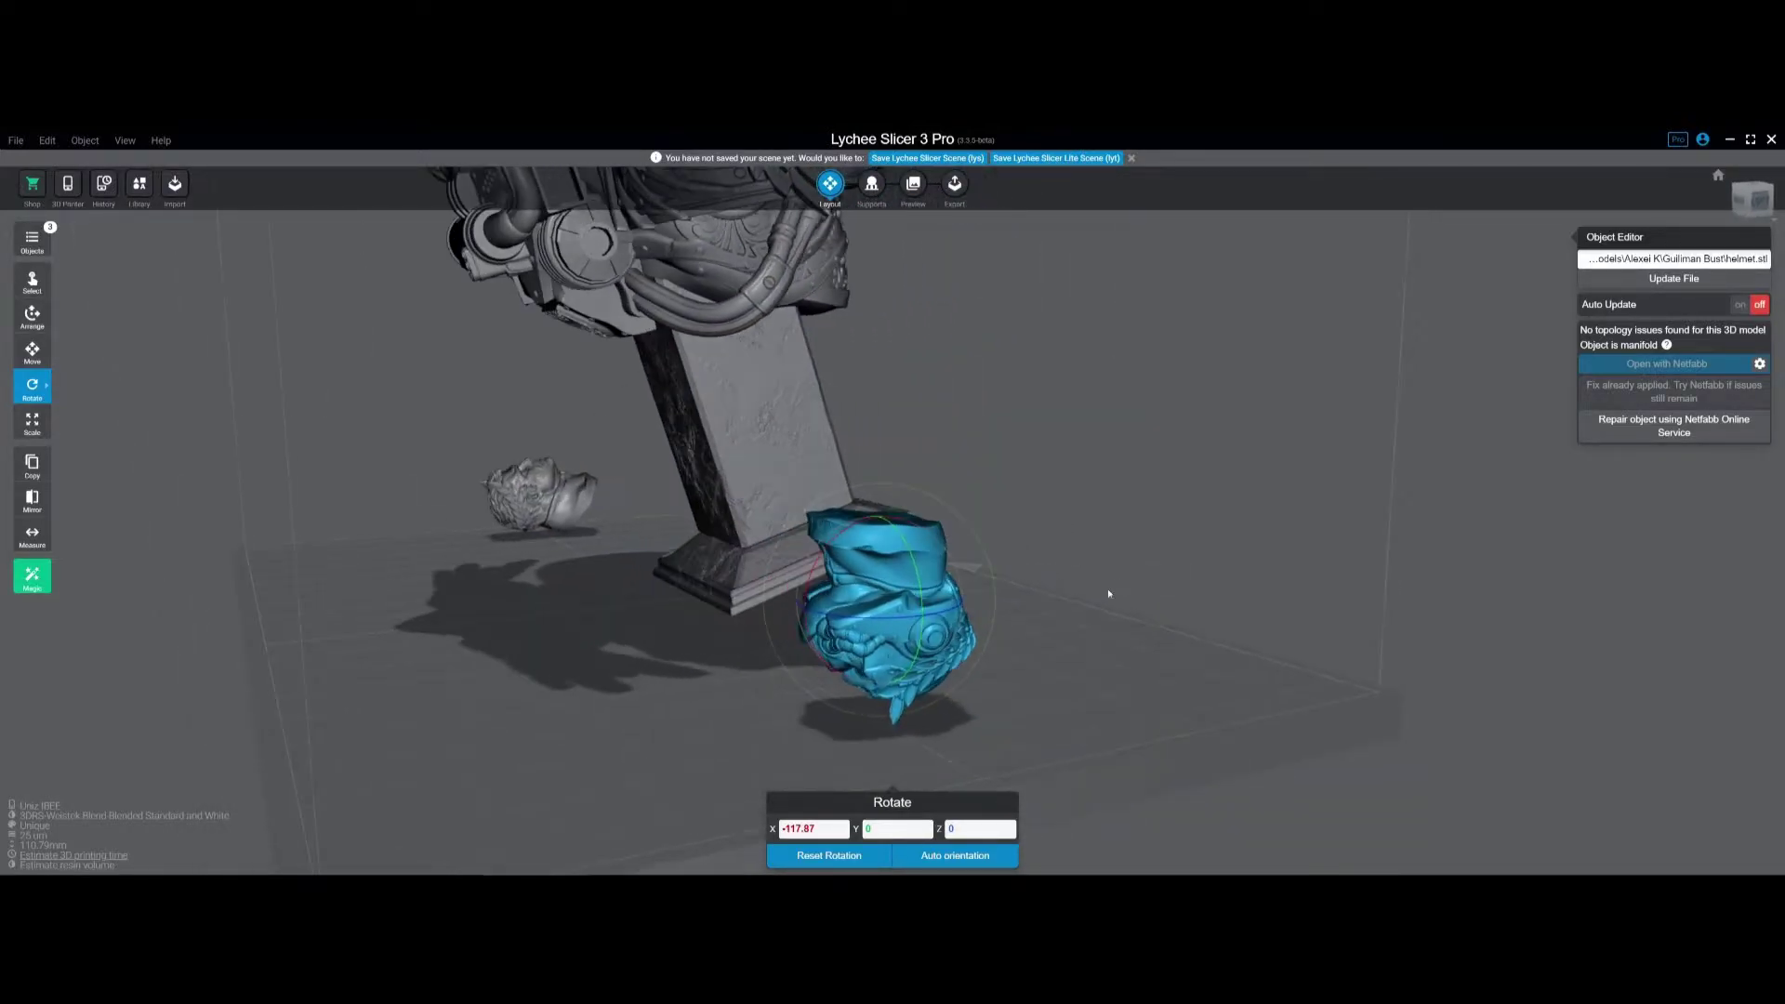
Step: Undo the helmet's slight Y-axis tilt and rotate the helmet about the X axis to about -43.19
scroll(1068, 671, up, 3)
drag(1067, 671, 1026, 680)
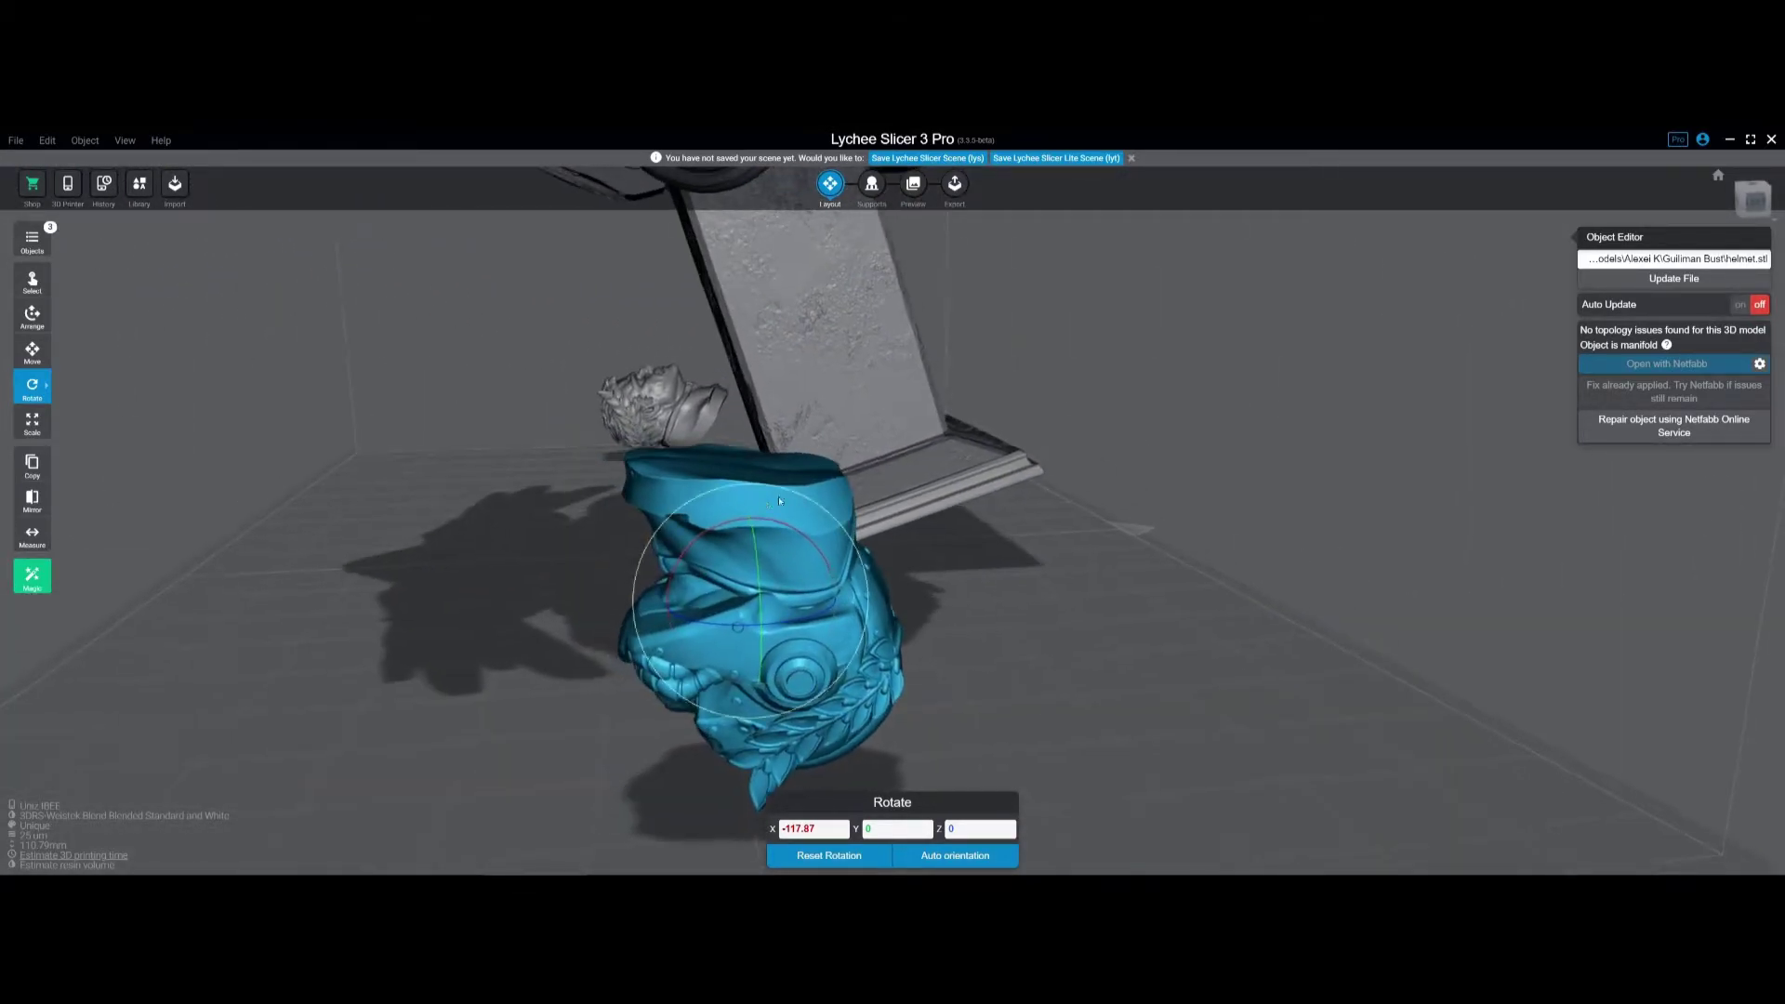
drag(764, 526, 778, 528)
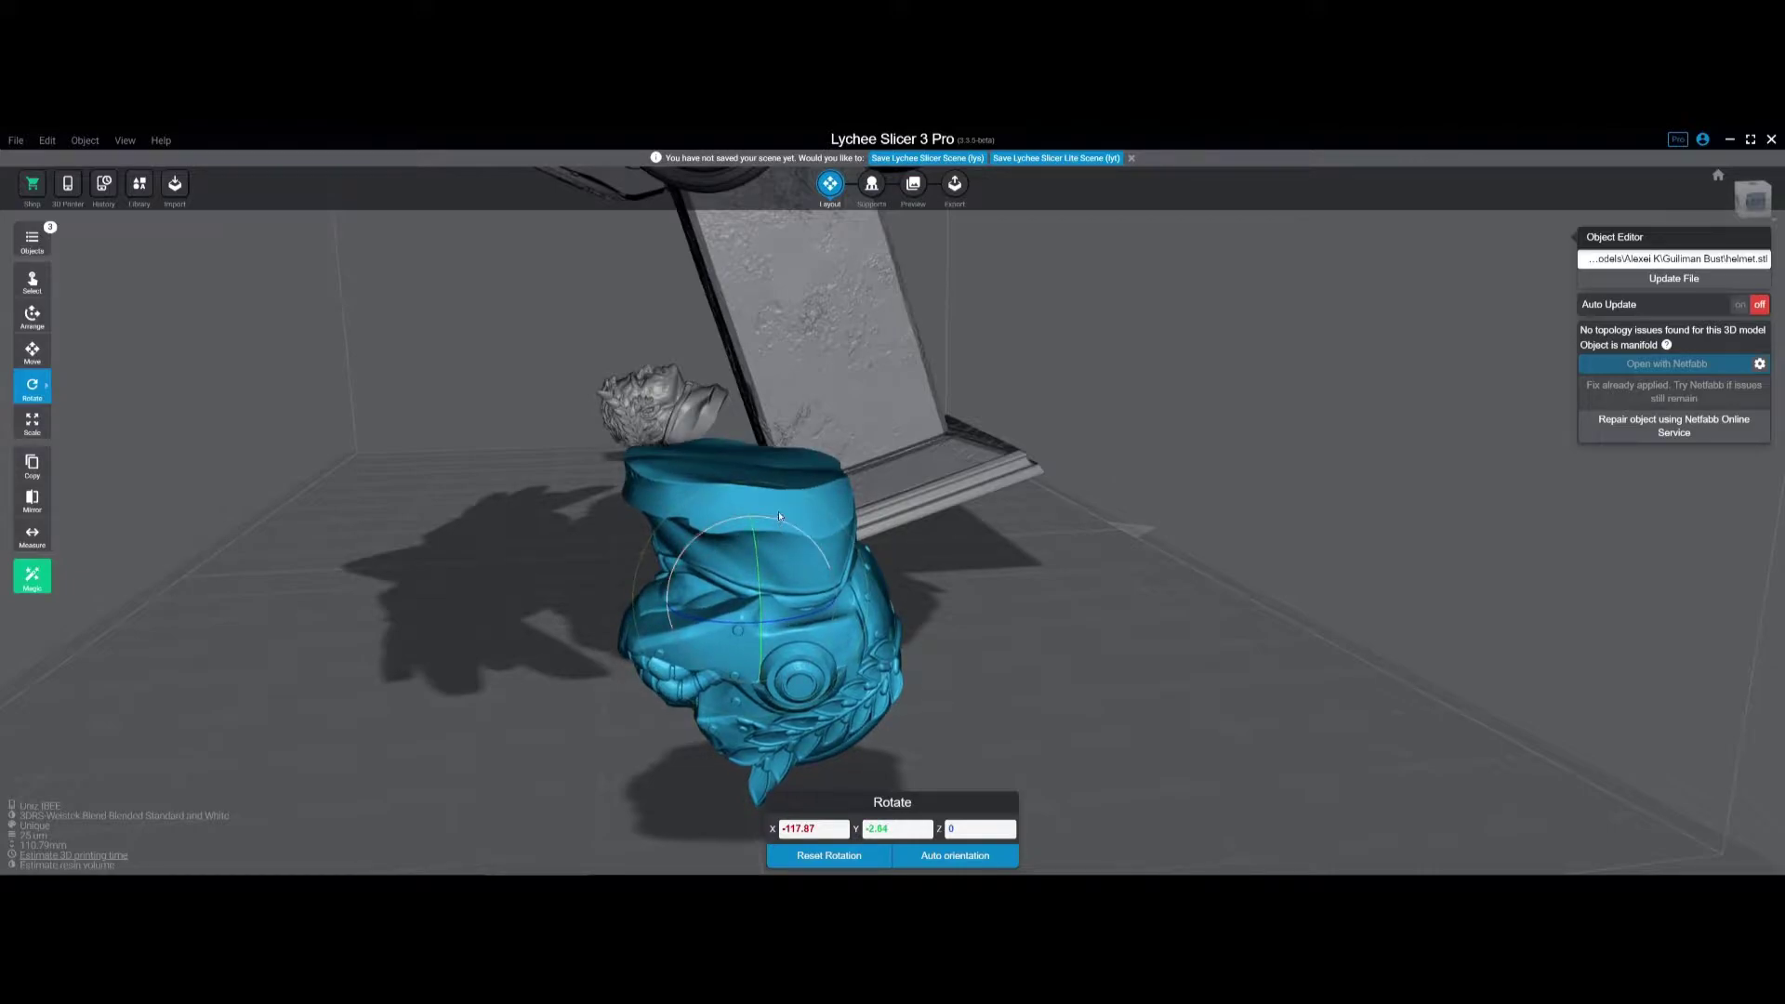
key(ctrl+z)
drag(783, 526, 886, 571)
right_drag(992, 570, 867, 564)
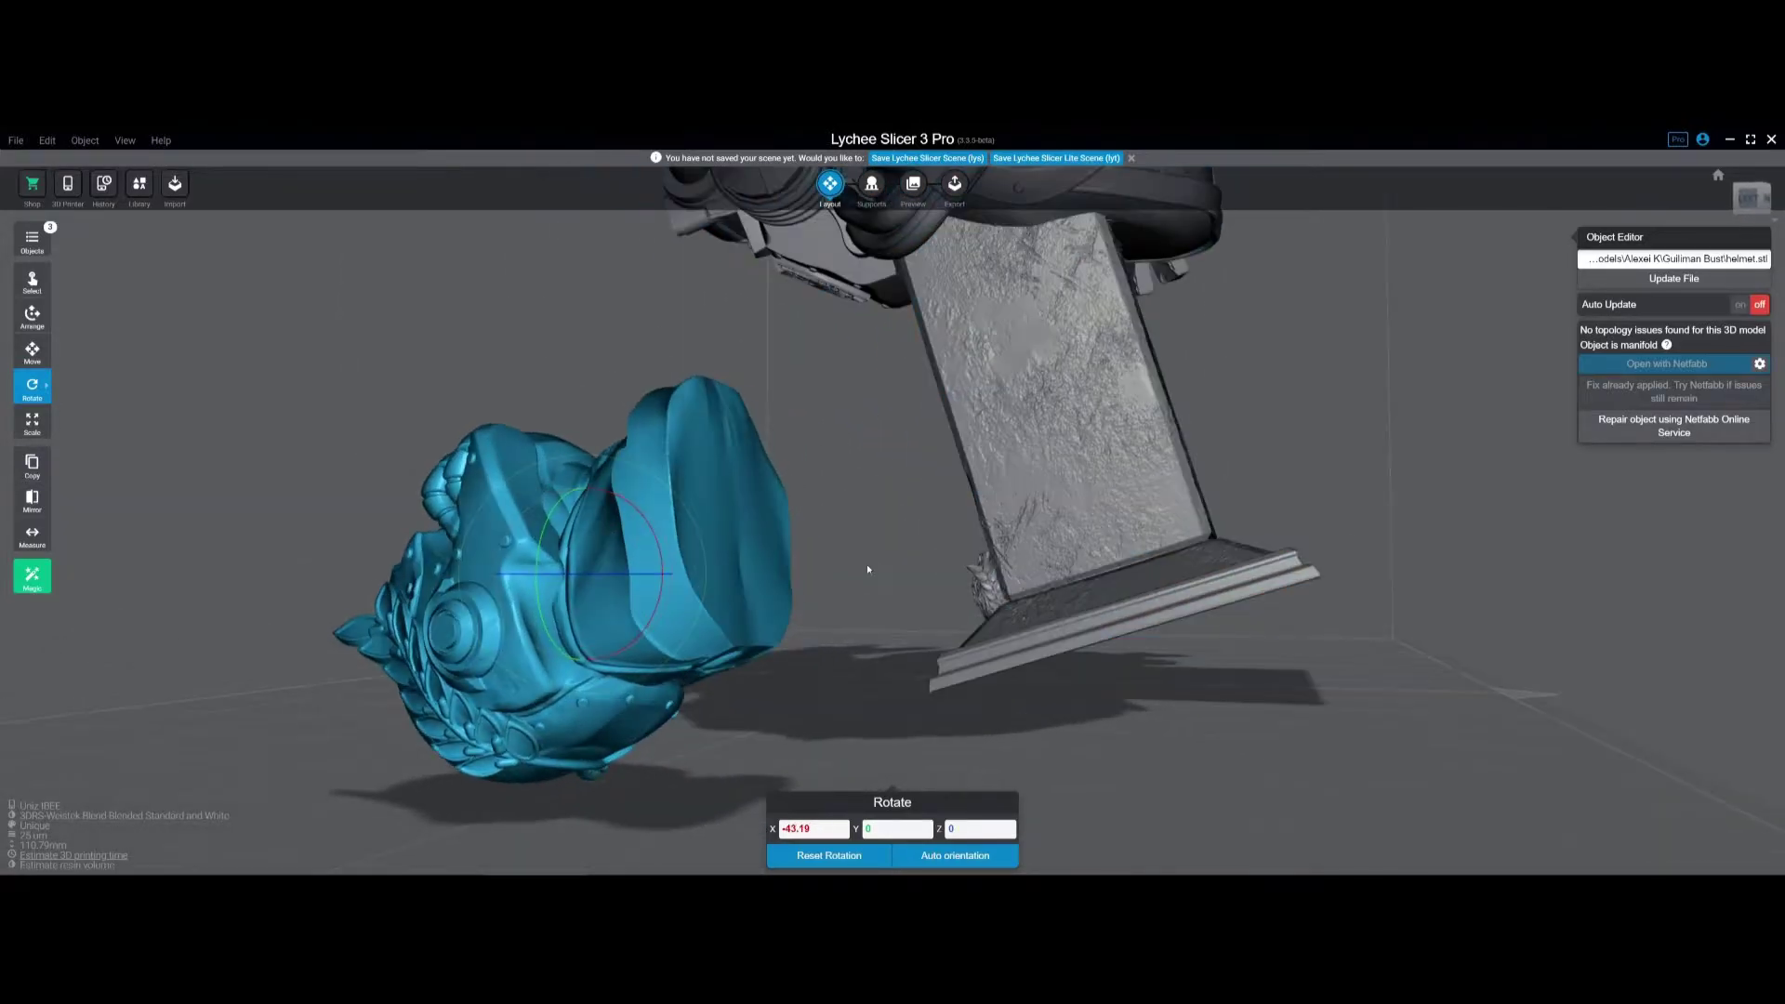
Step: Check the helmet's underside and neck edge, and adjust its X rotation to about -47.09
middle_drag(867, 565, 971, 578)
right_drag(1048, 604, 901, 664)
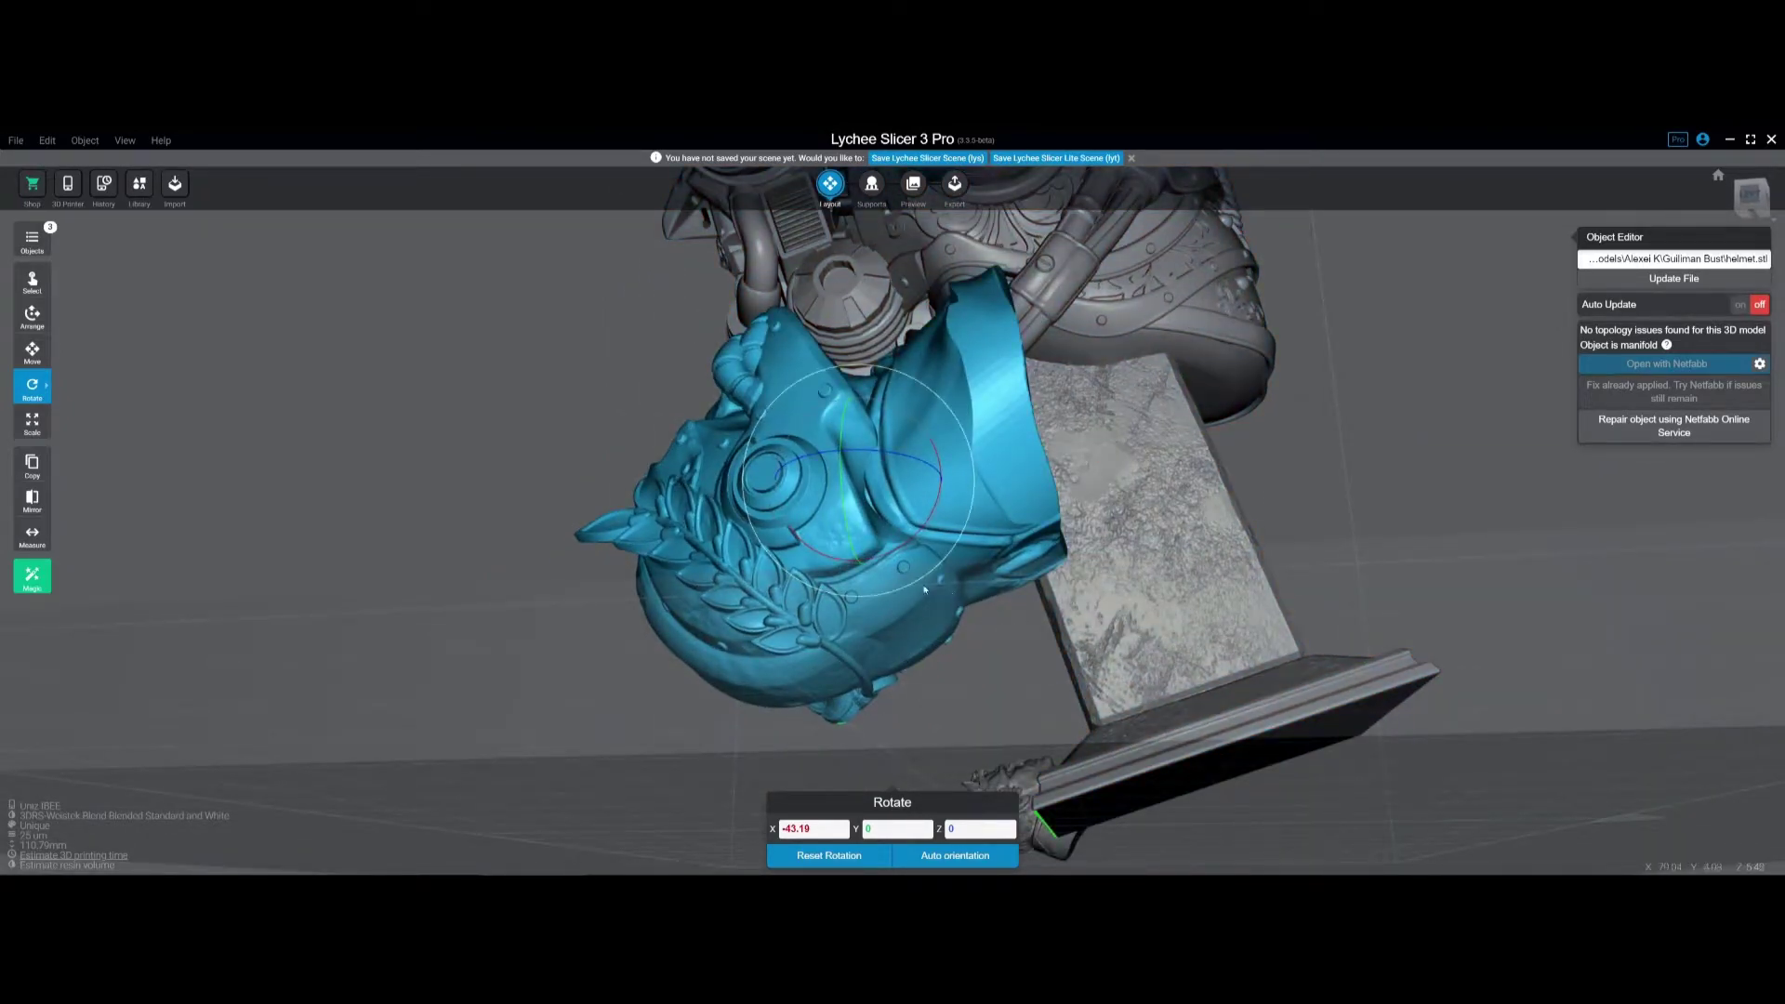
right_drag(924, 590, 927, 362)
right_drag(940, 507, 944, 435)
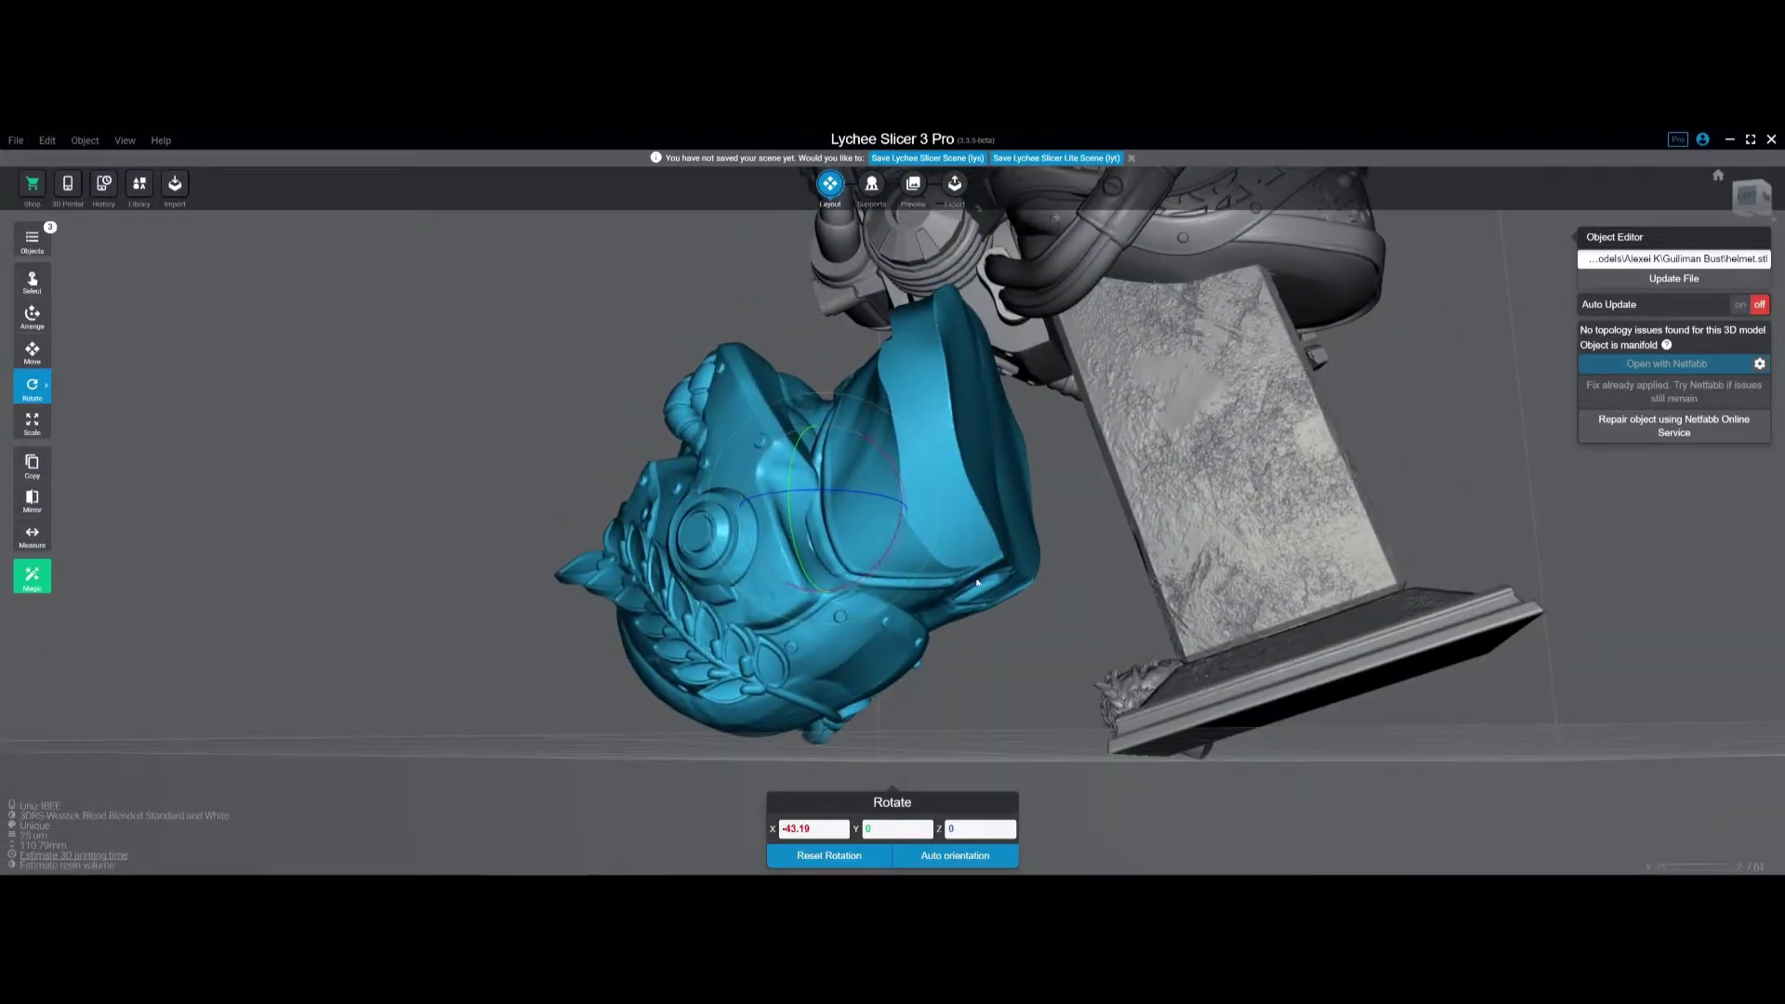
mouse_move(976, 583)
right_down()
mouse_move(1090, 594)
mouse_move(983, 609)
right_up()
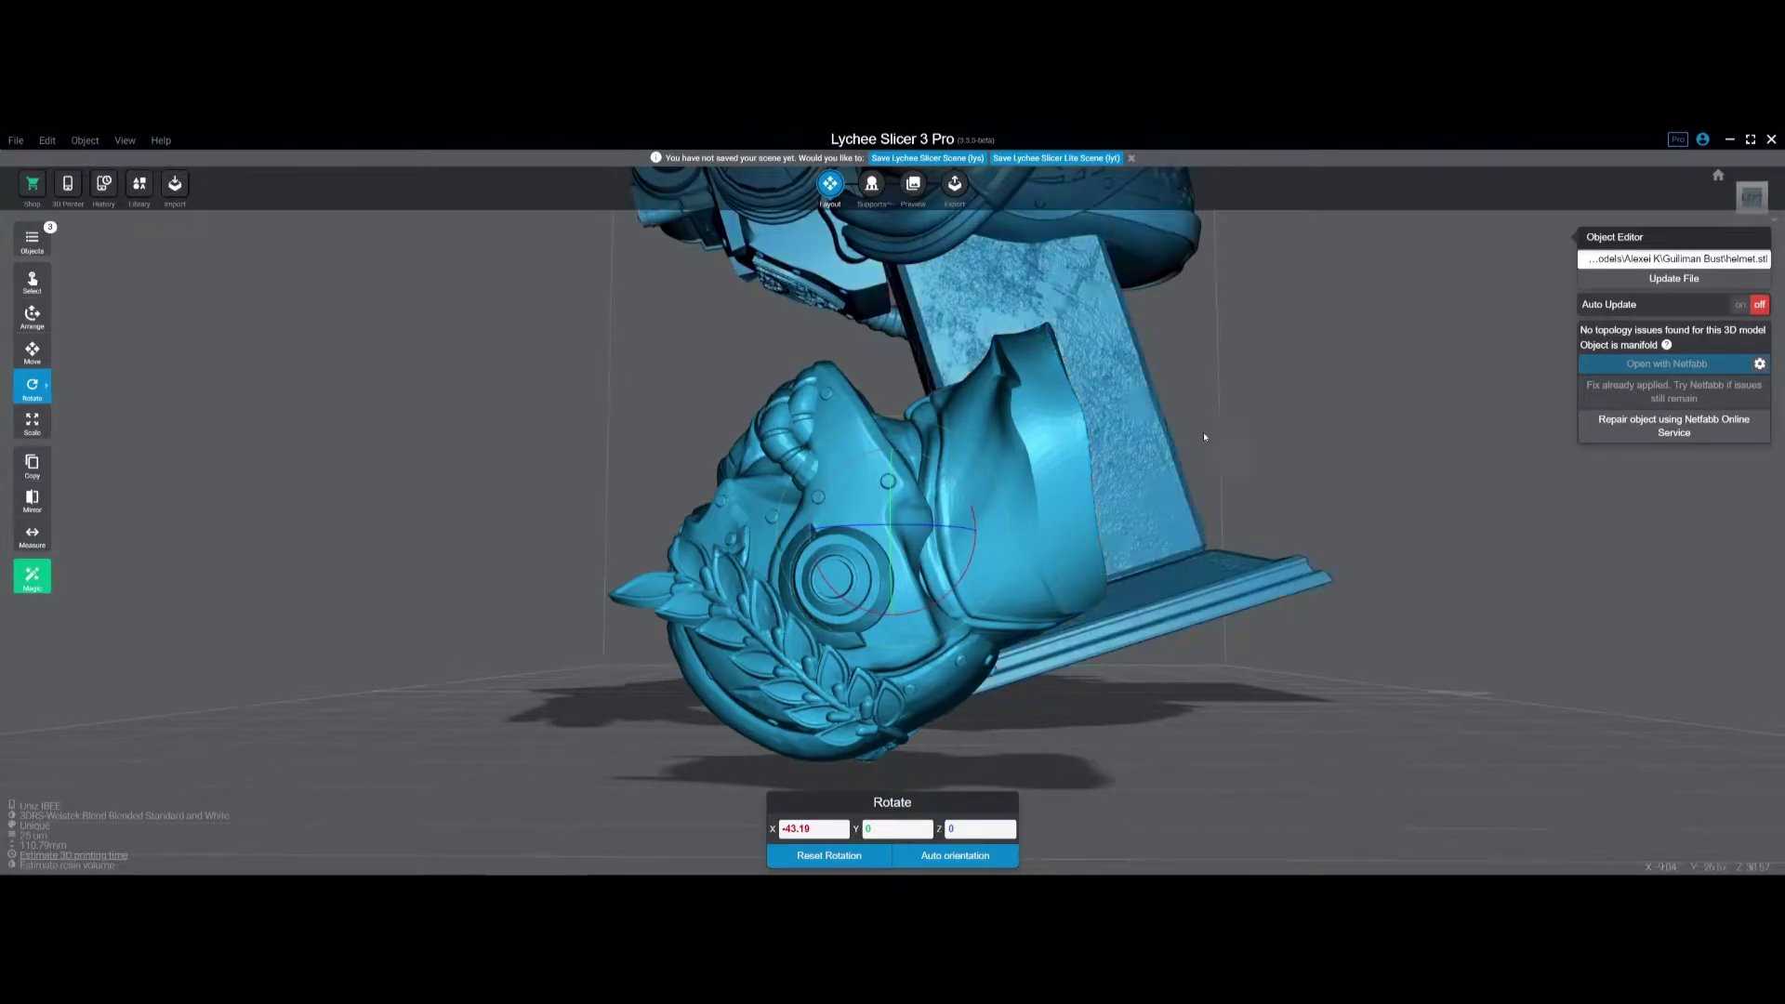
right_drag(1205, 433, 1169, 425)
right_drag(997, 348, 909, 542)
right_drag(872, 416, 985, 590)
mouse_move(985, 589)
mouse_down()
mouse_move(898, 549)
mouse_move(969, 567)
mouse_up()
right_drag(968, 567, 1001, 655)
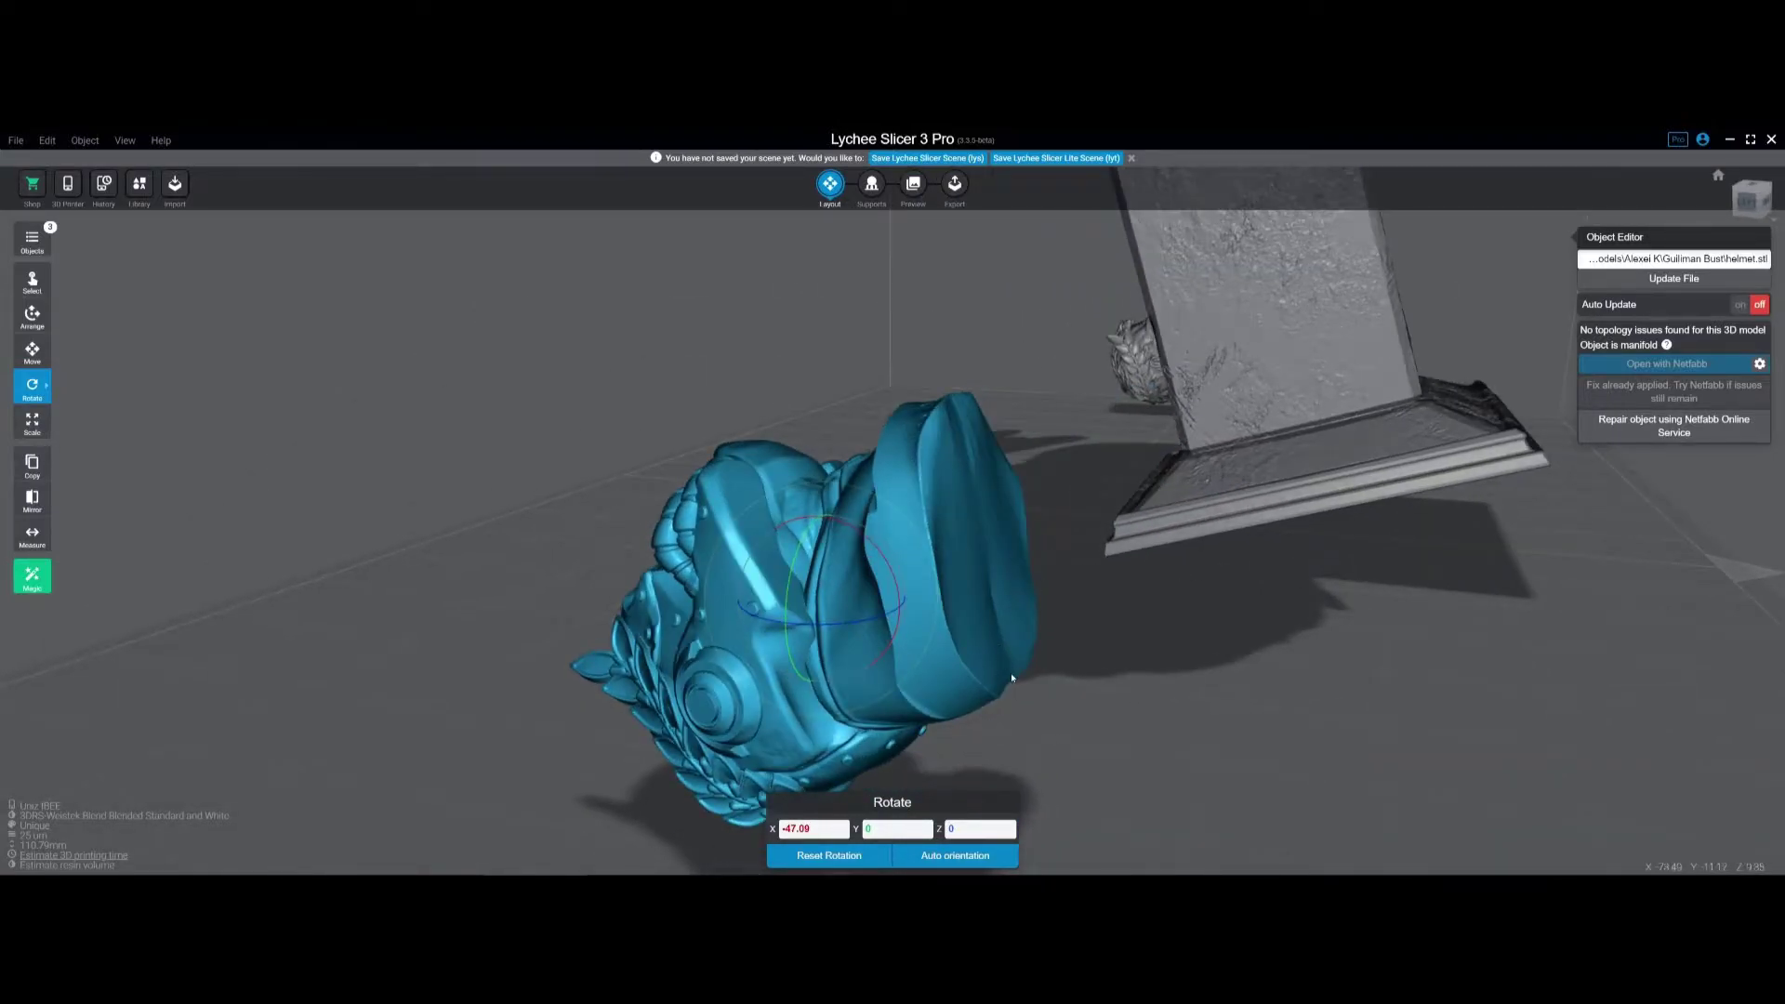
right_drag(965, 402, 600, 663)
Step: Examine the helmet and bust body together from above, comparing the helmet's neck with the body's neck socket
click(1193, 598)
scroll(1022, 609, down, 3)
click(761, 597)
right_drag(762, 598, 705, 658)
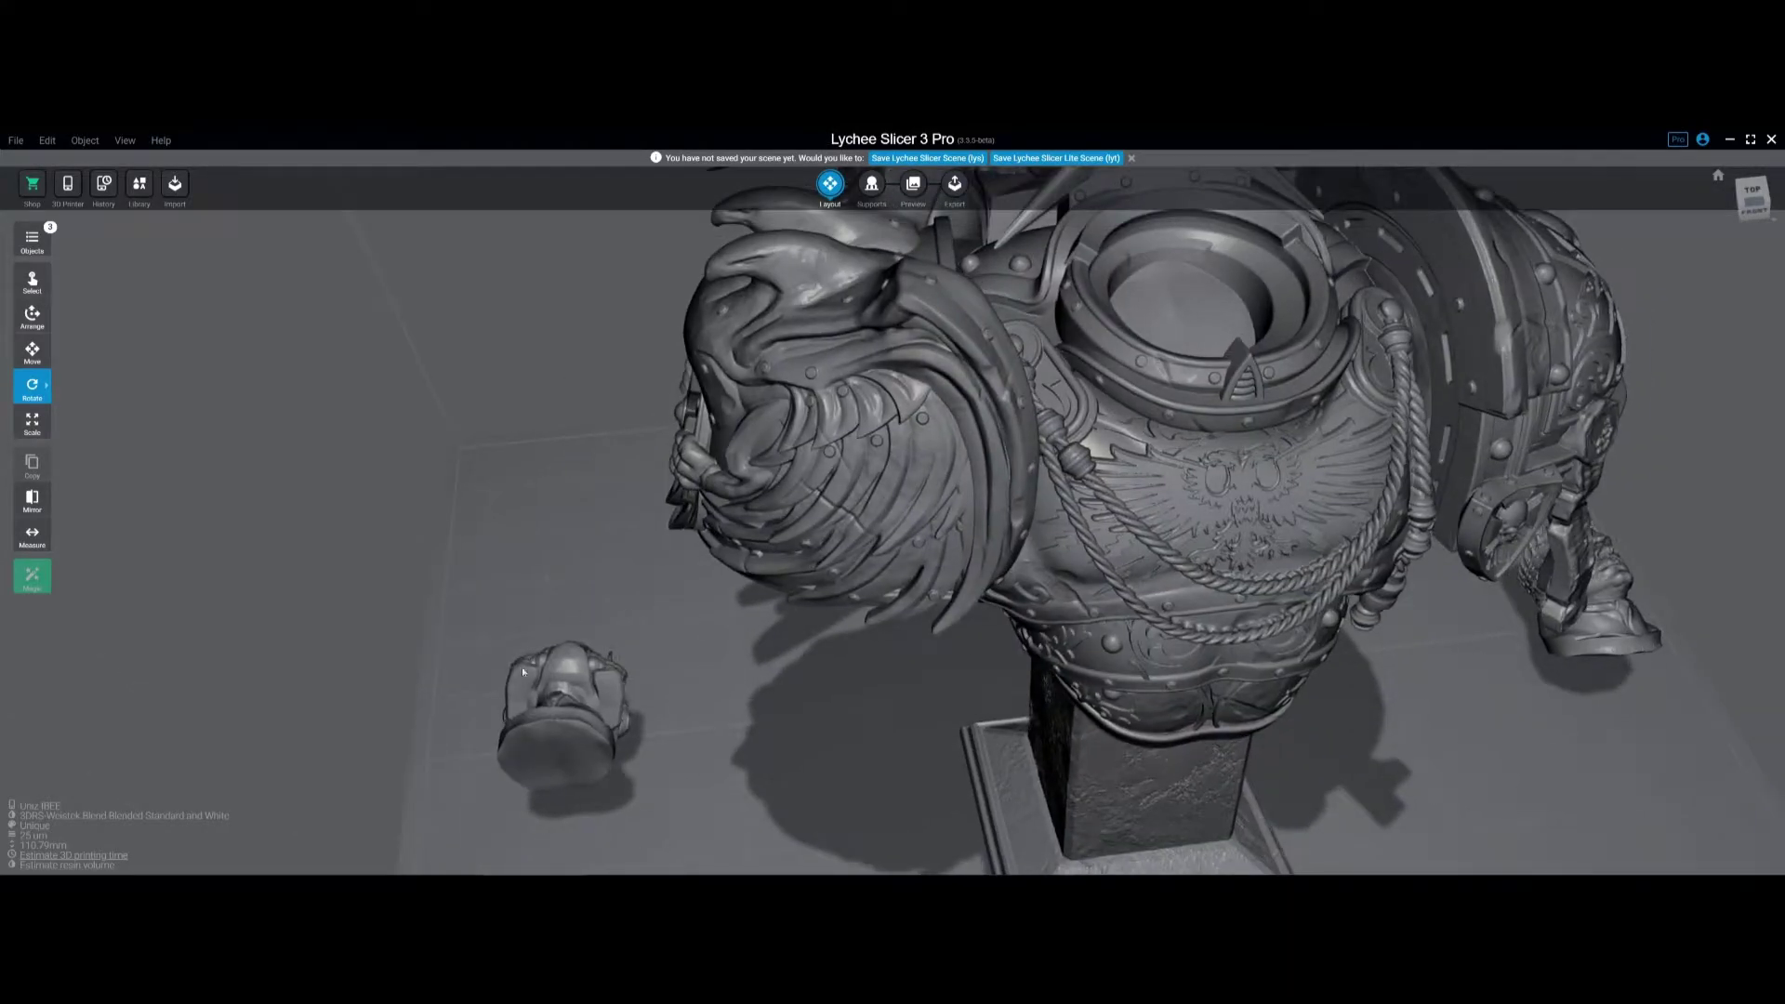
right_drag(818, 651, 575, 709)
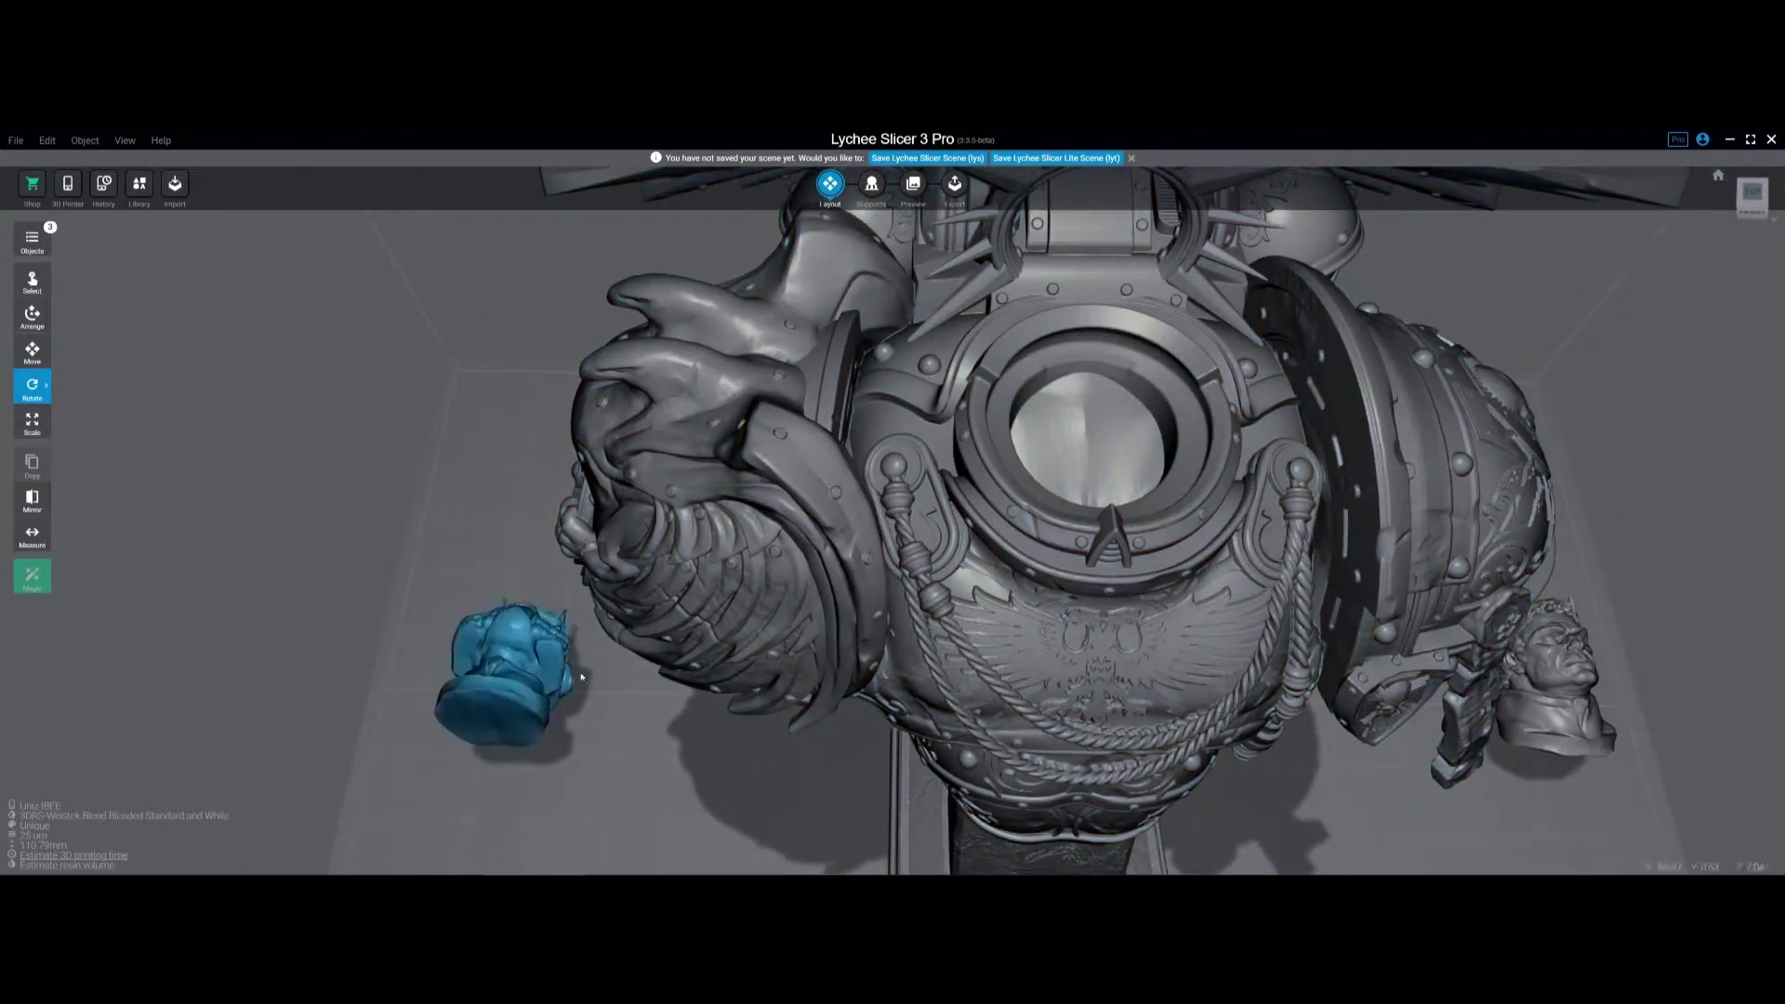
right_drag(475, 625, 525, 663)
click(526, 664)
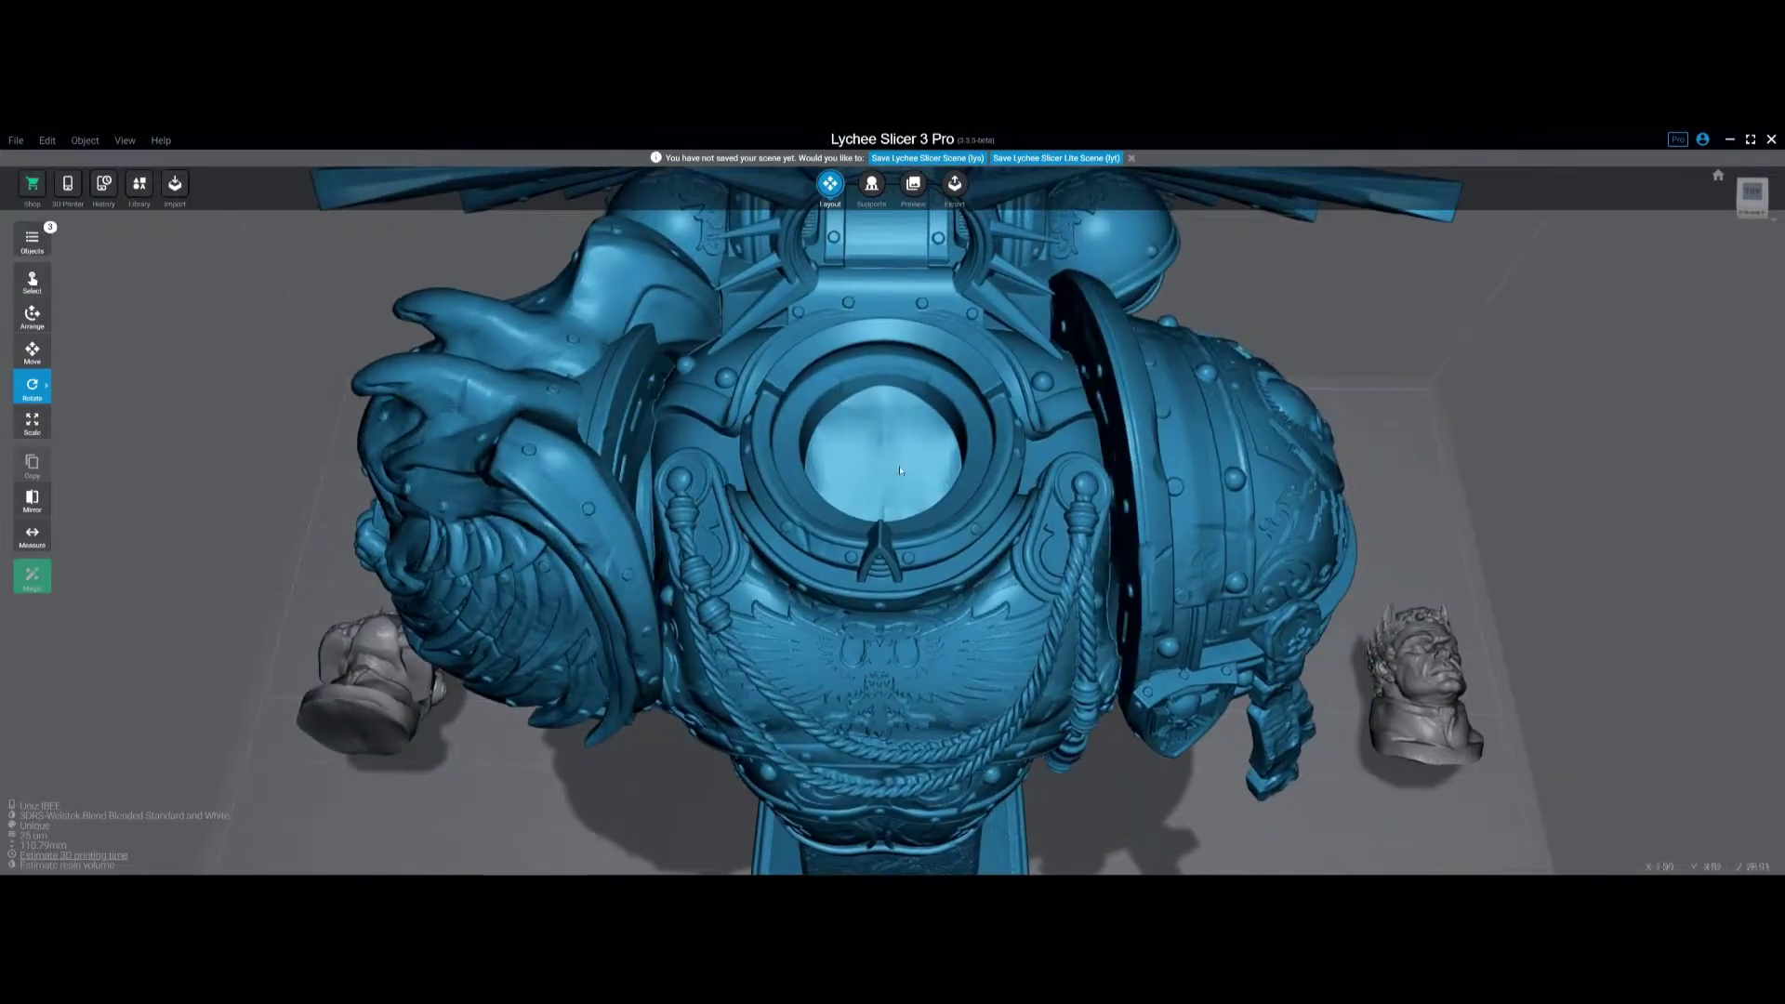
right_drag(659, 544, 764, 681)
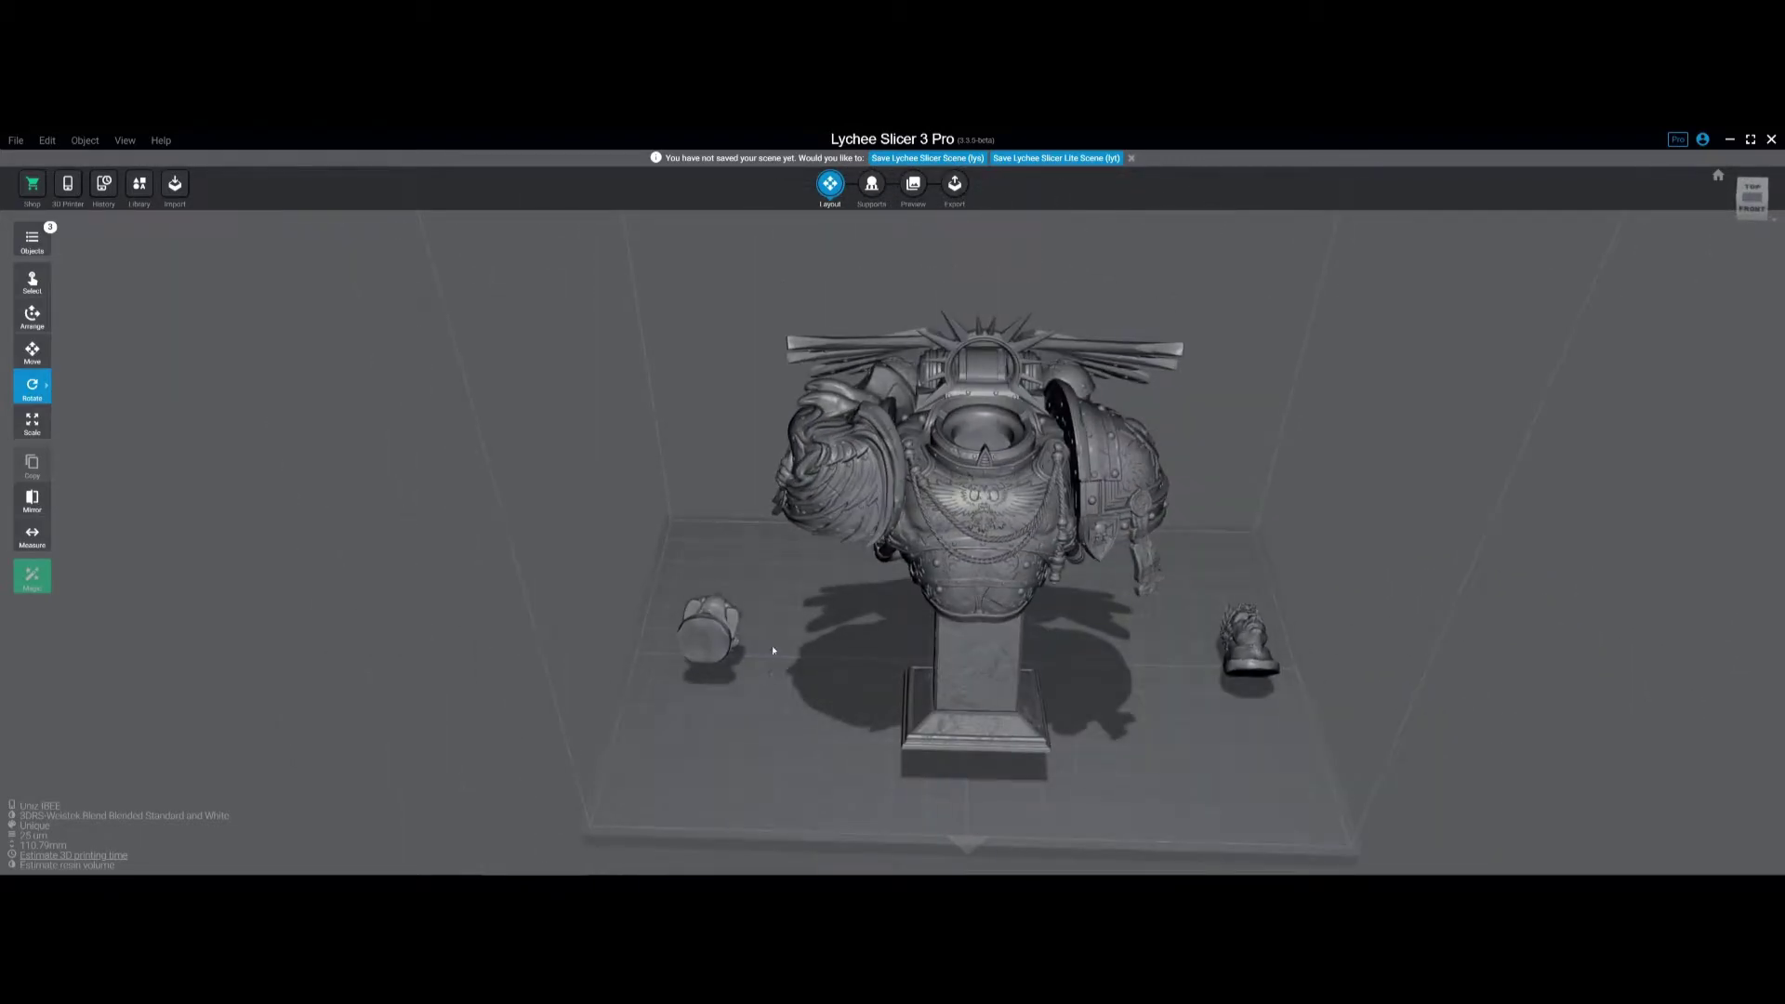
Step: Move the bust body and the helmet along X off the build plate, placing the helmet at about X 115.14 mm
click(937, 551)
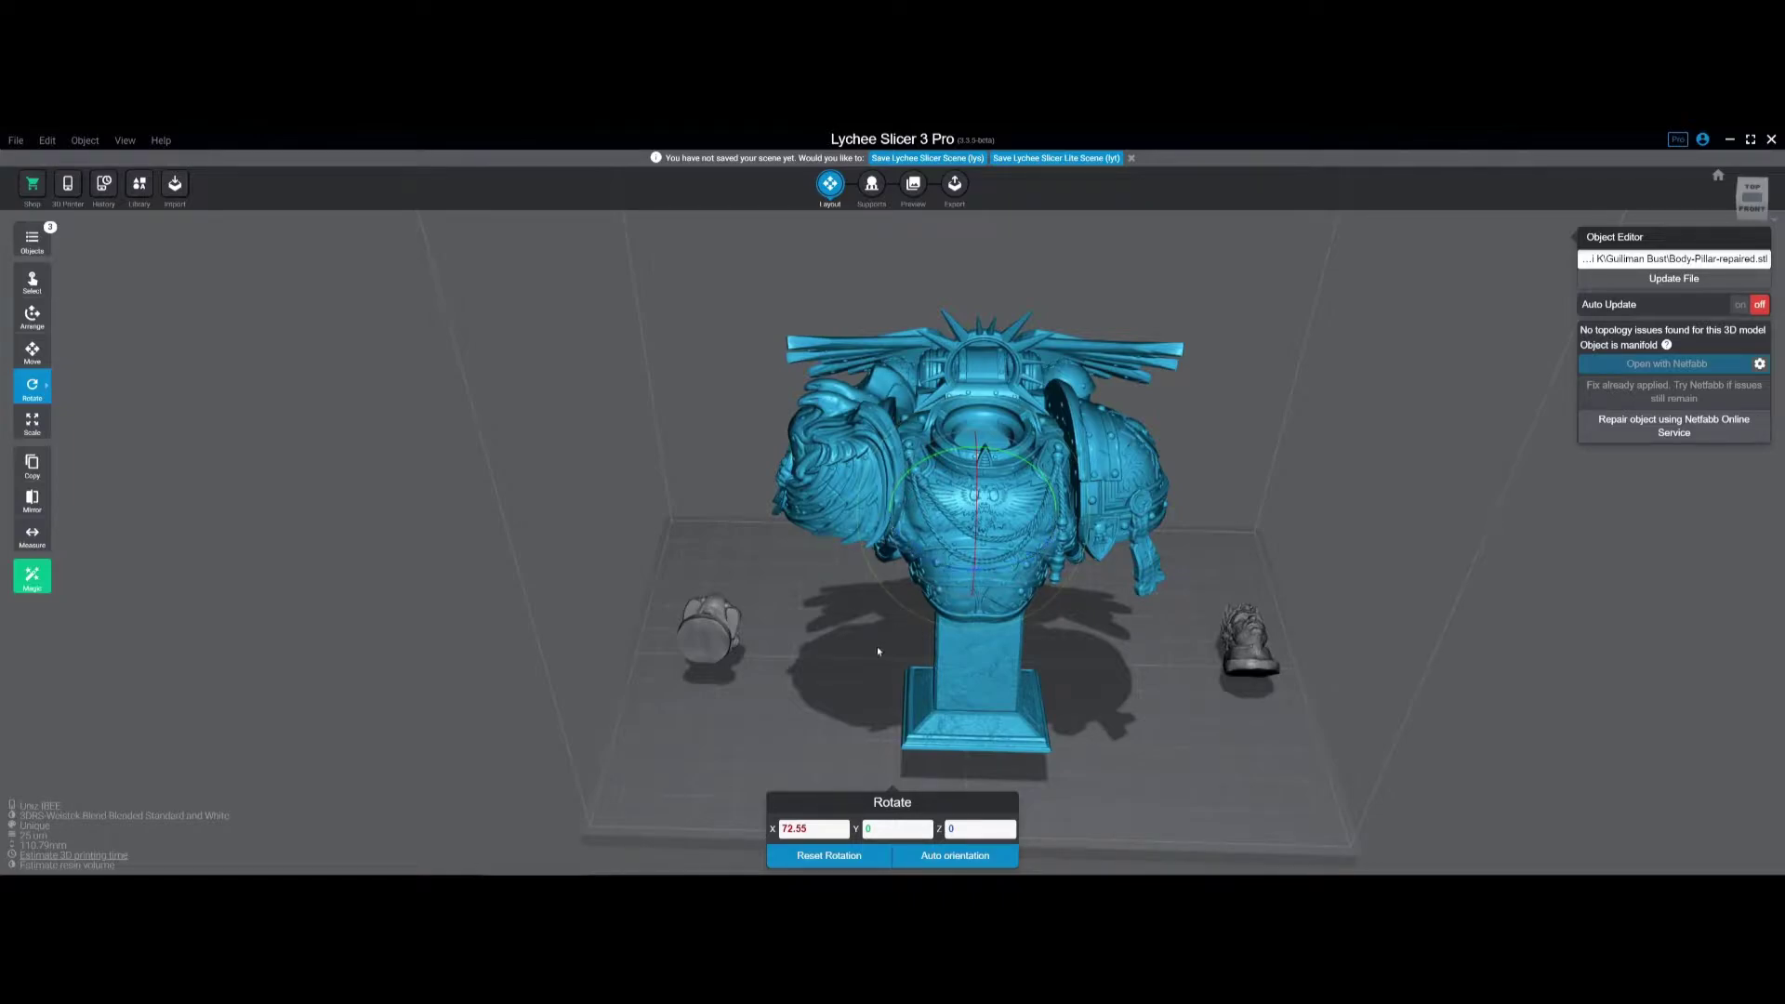
key(m)
drag(894, 526, 1447, 510)
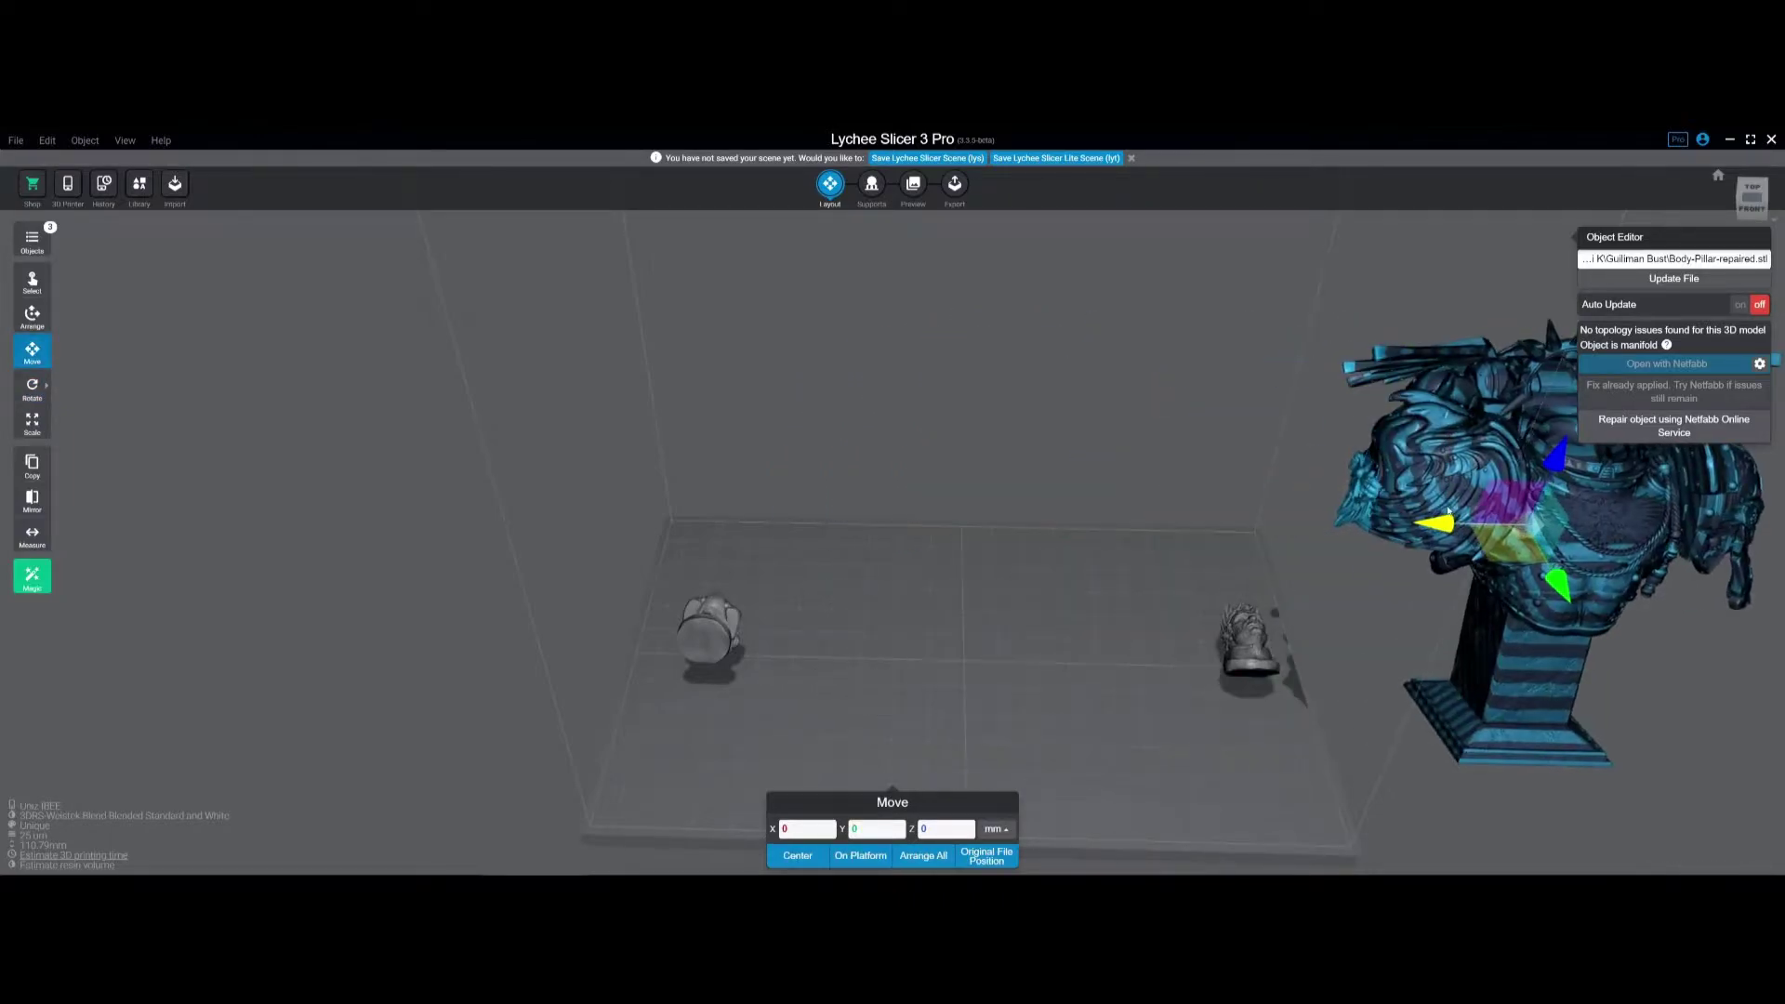
click(691, 632)
drag(785, 625, 1457, 638)
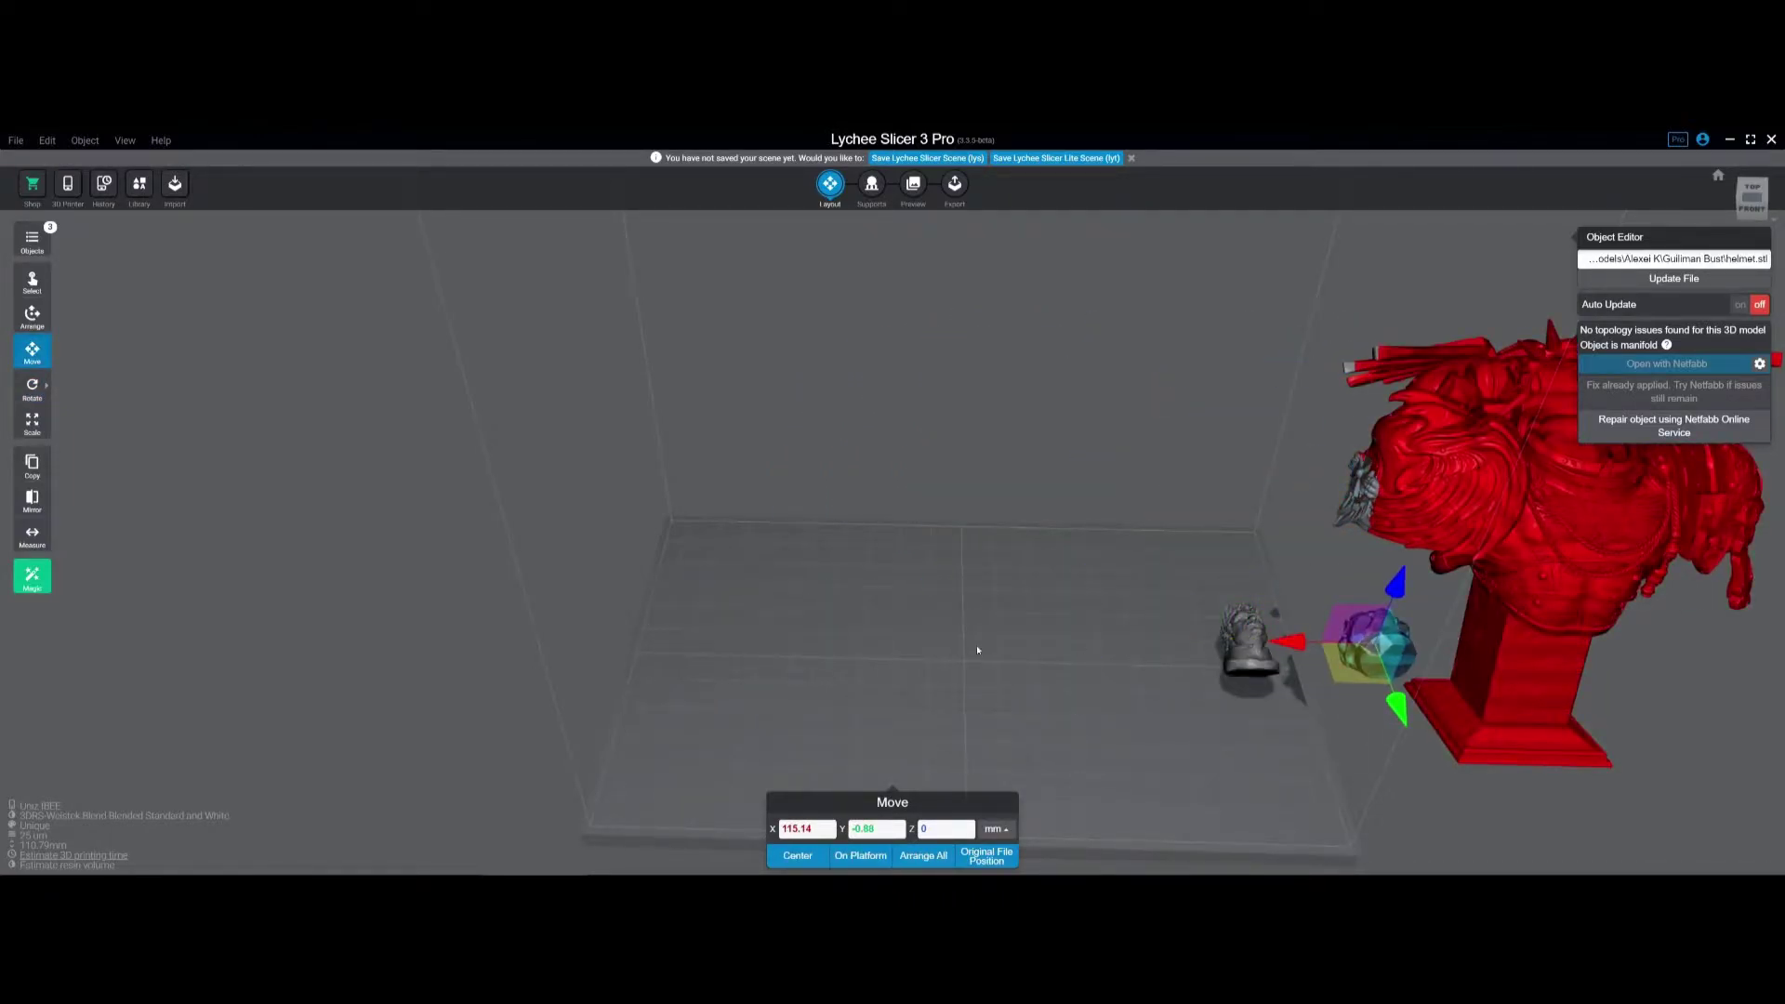
Step: Import the model made of three perpendicular bars into the scene on the build plate
key(super)
click(678, 409)
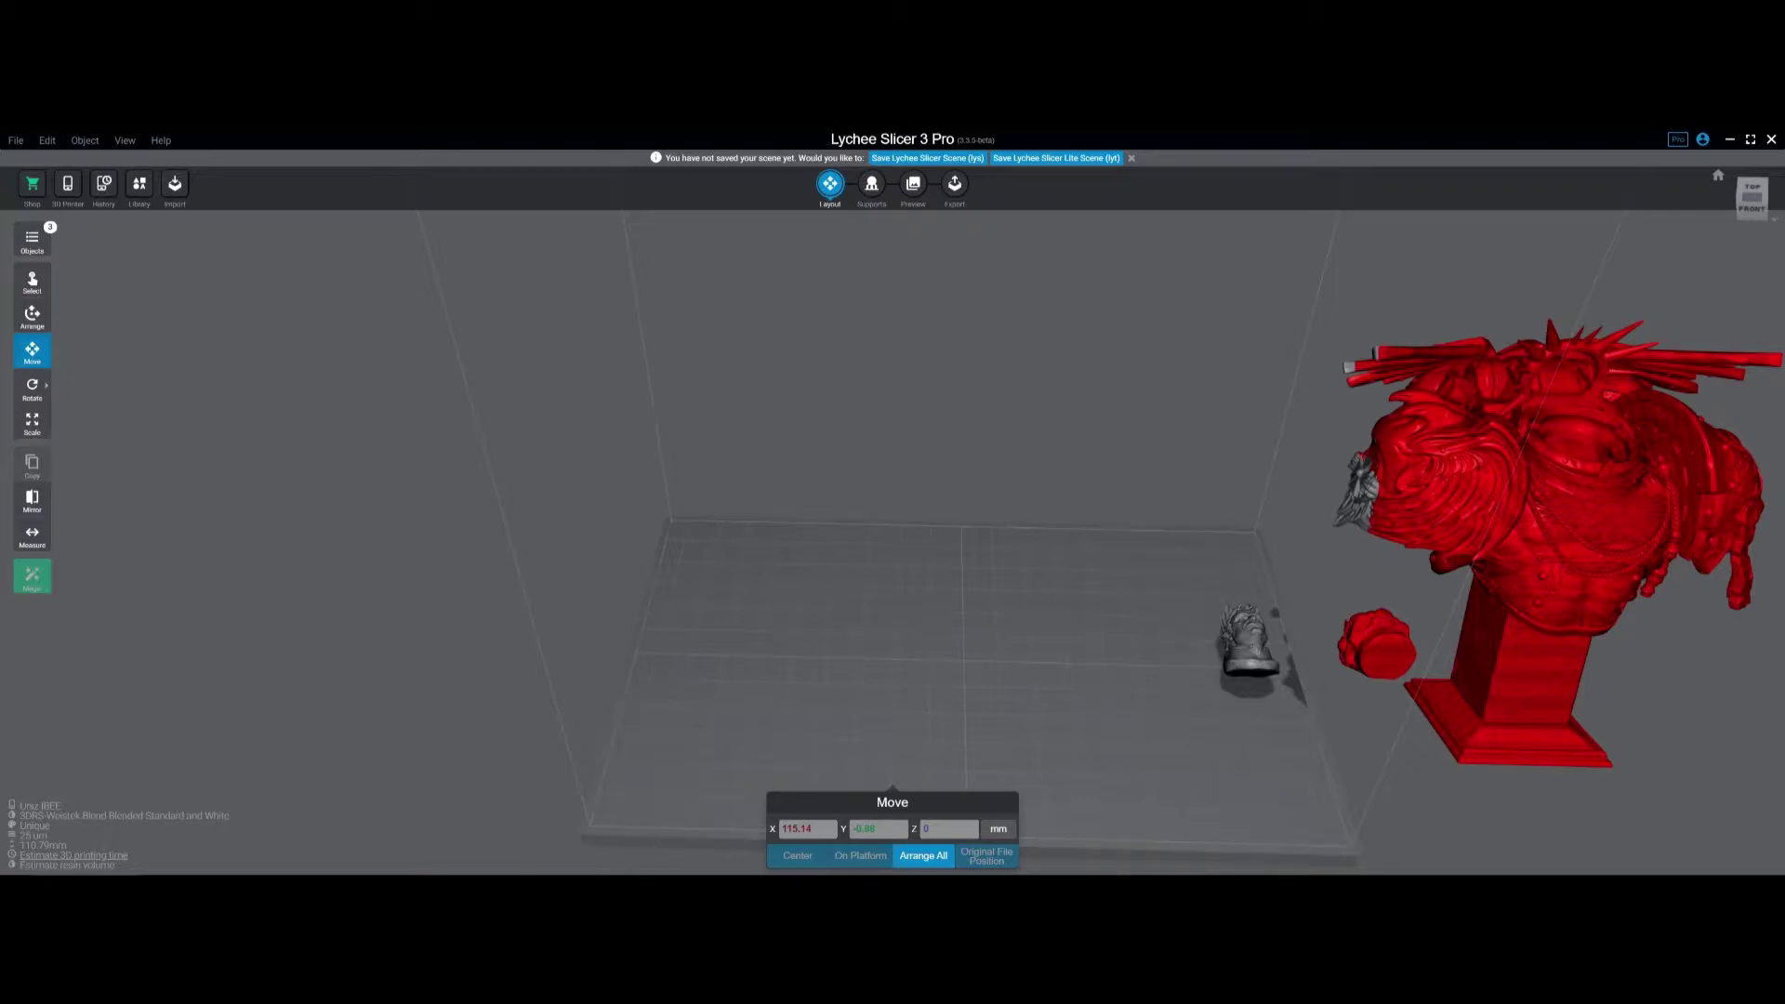
drag(571, 681, 816, 676)
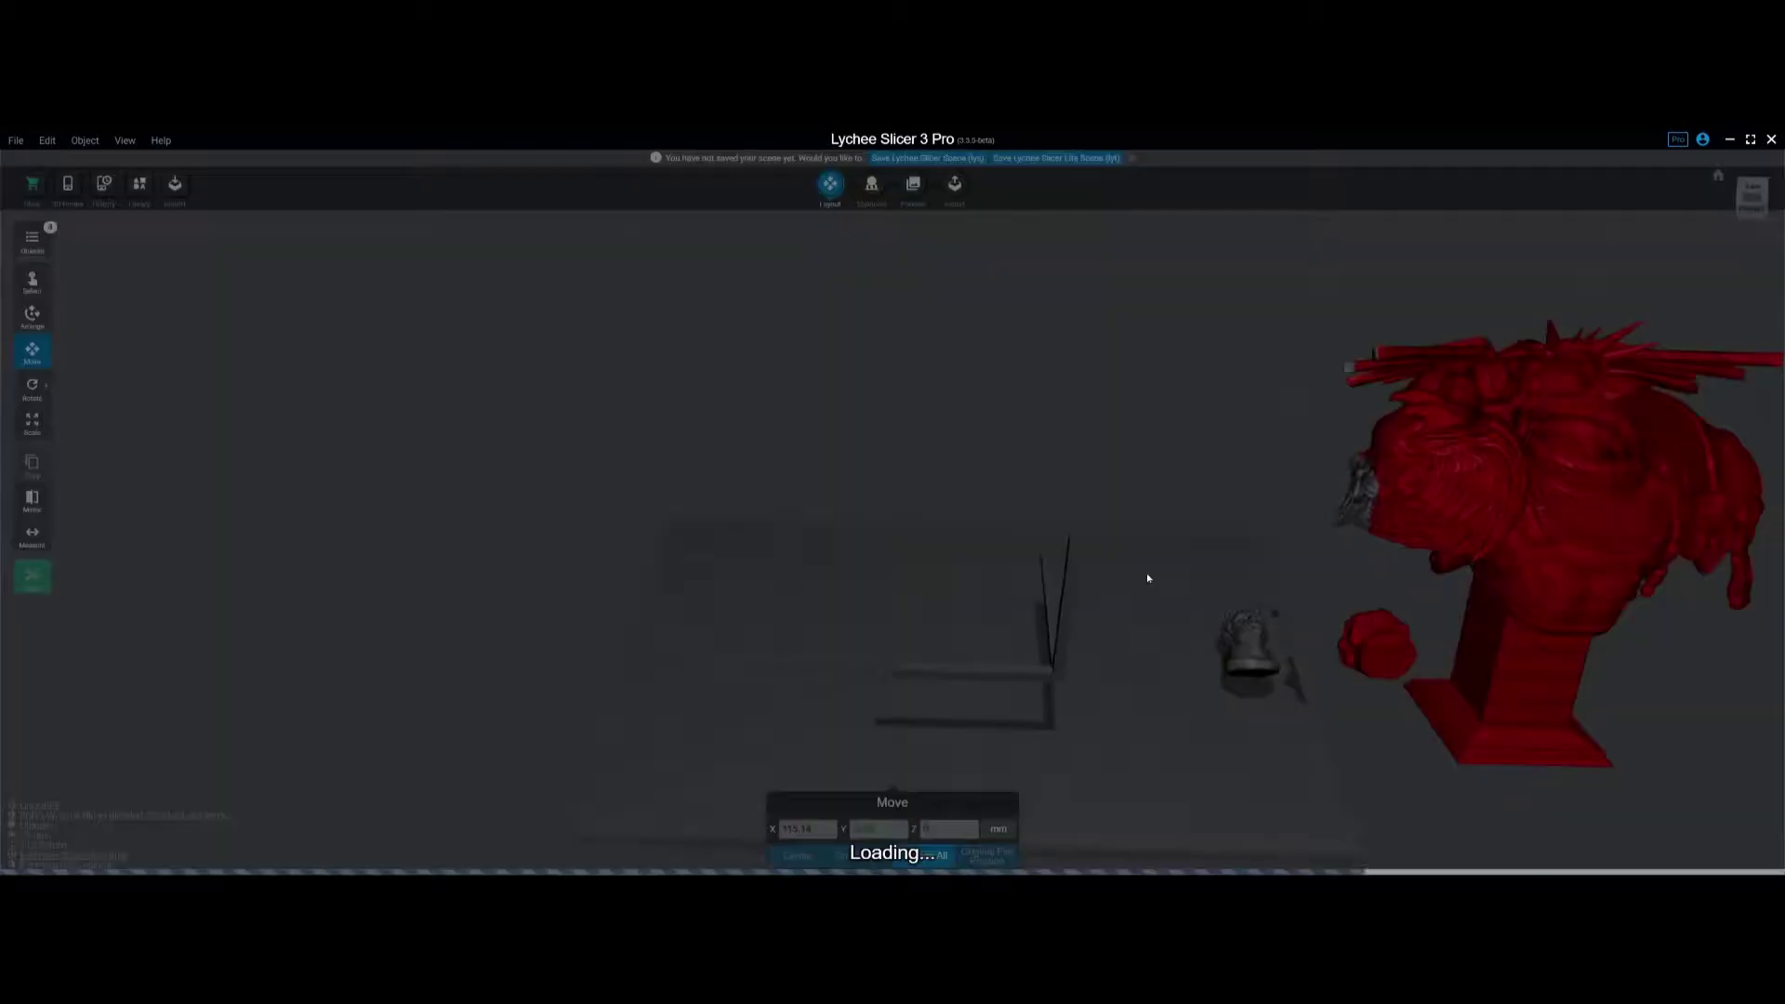
middle_drag(1075, 506, 926, 438)
right_drag(926, 439, 973, 496)
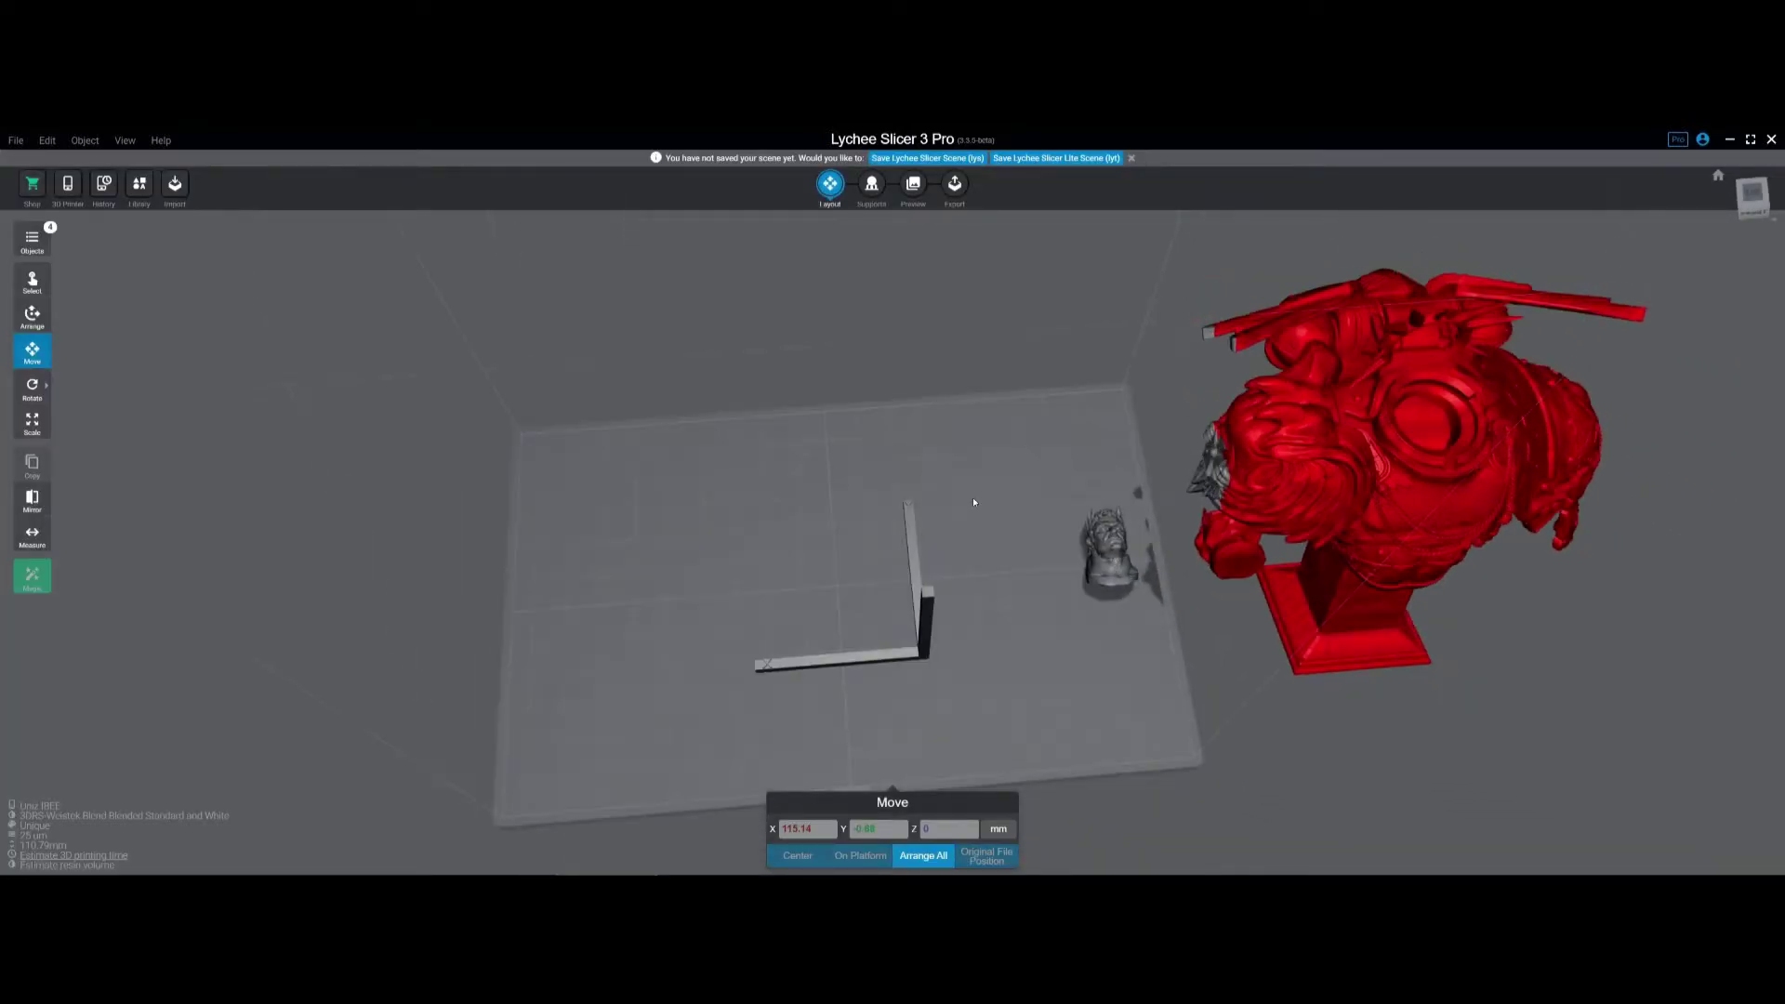
Step: Examine the three-bar model from the front, below and above to show its three perpendicular axes
scroll(973, 497, up, 3)
middle_drag(972, 496, 1011, 425)
right_drag(972, 718, 993, 597)
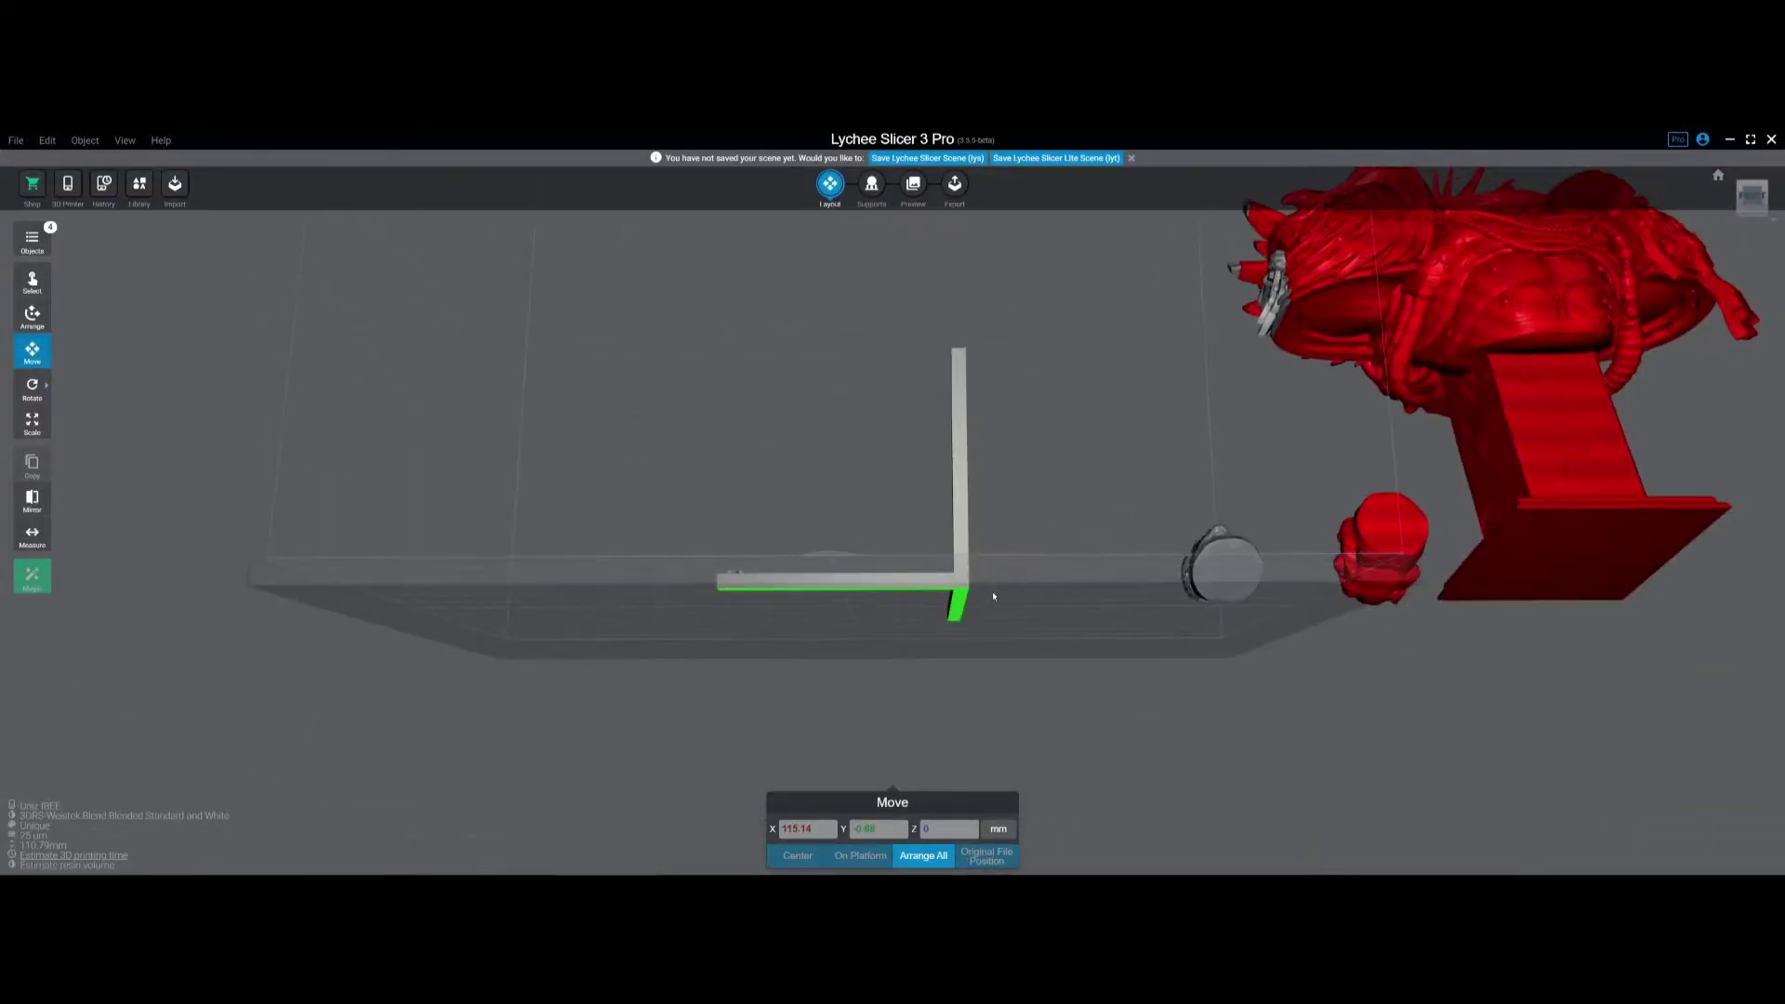
right_drag(990, 304, 1028, 546)
right_drag(827, 436, 845, 518)
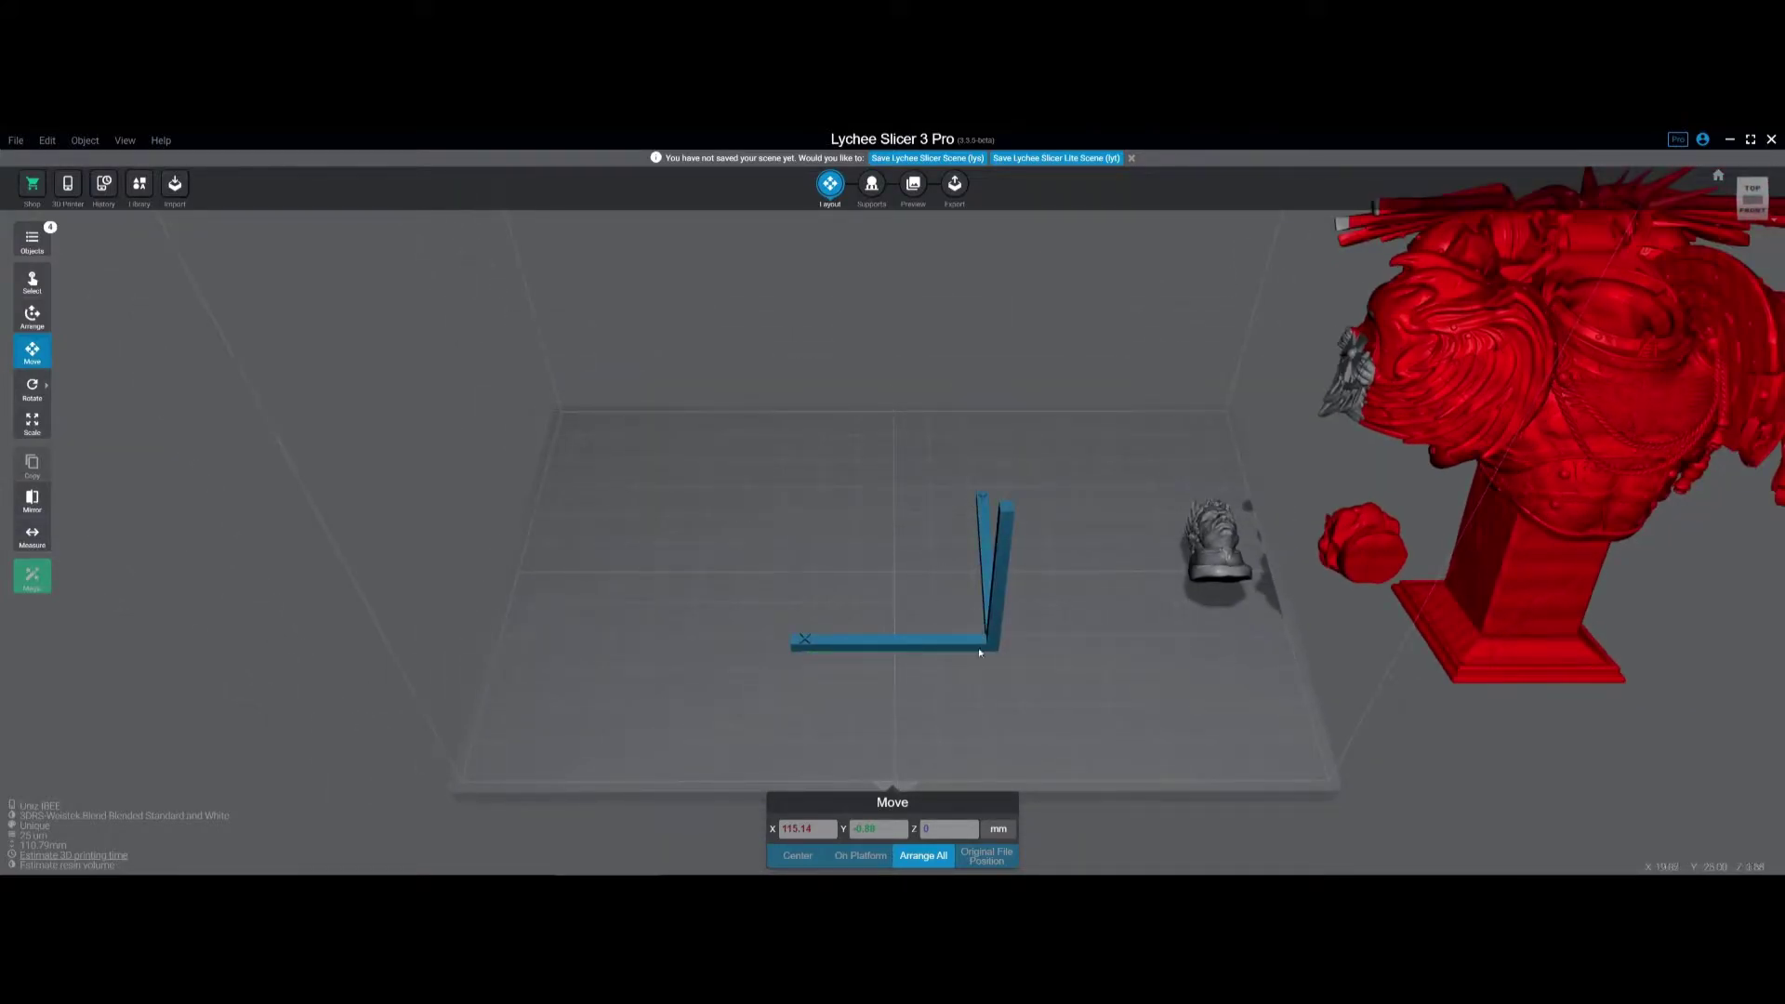
right_drag(1011, 583, 1063, 599)
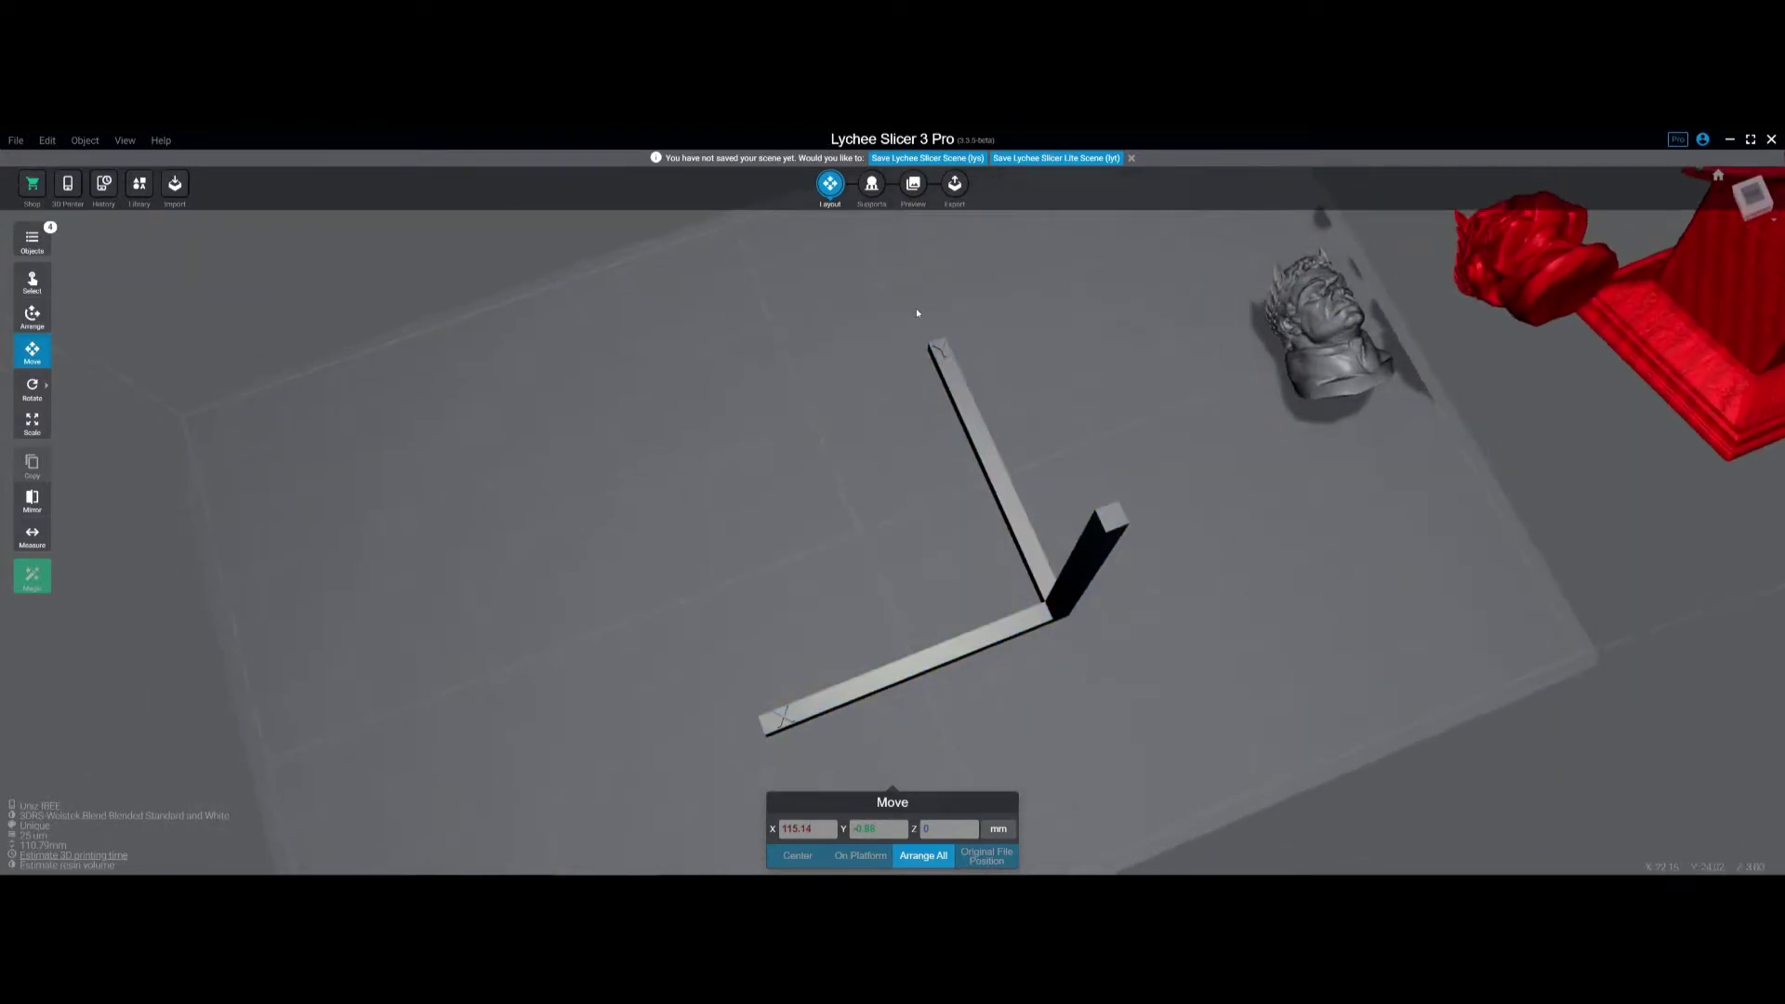
right_drag(841, 679, 841, 533)
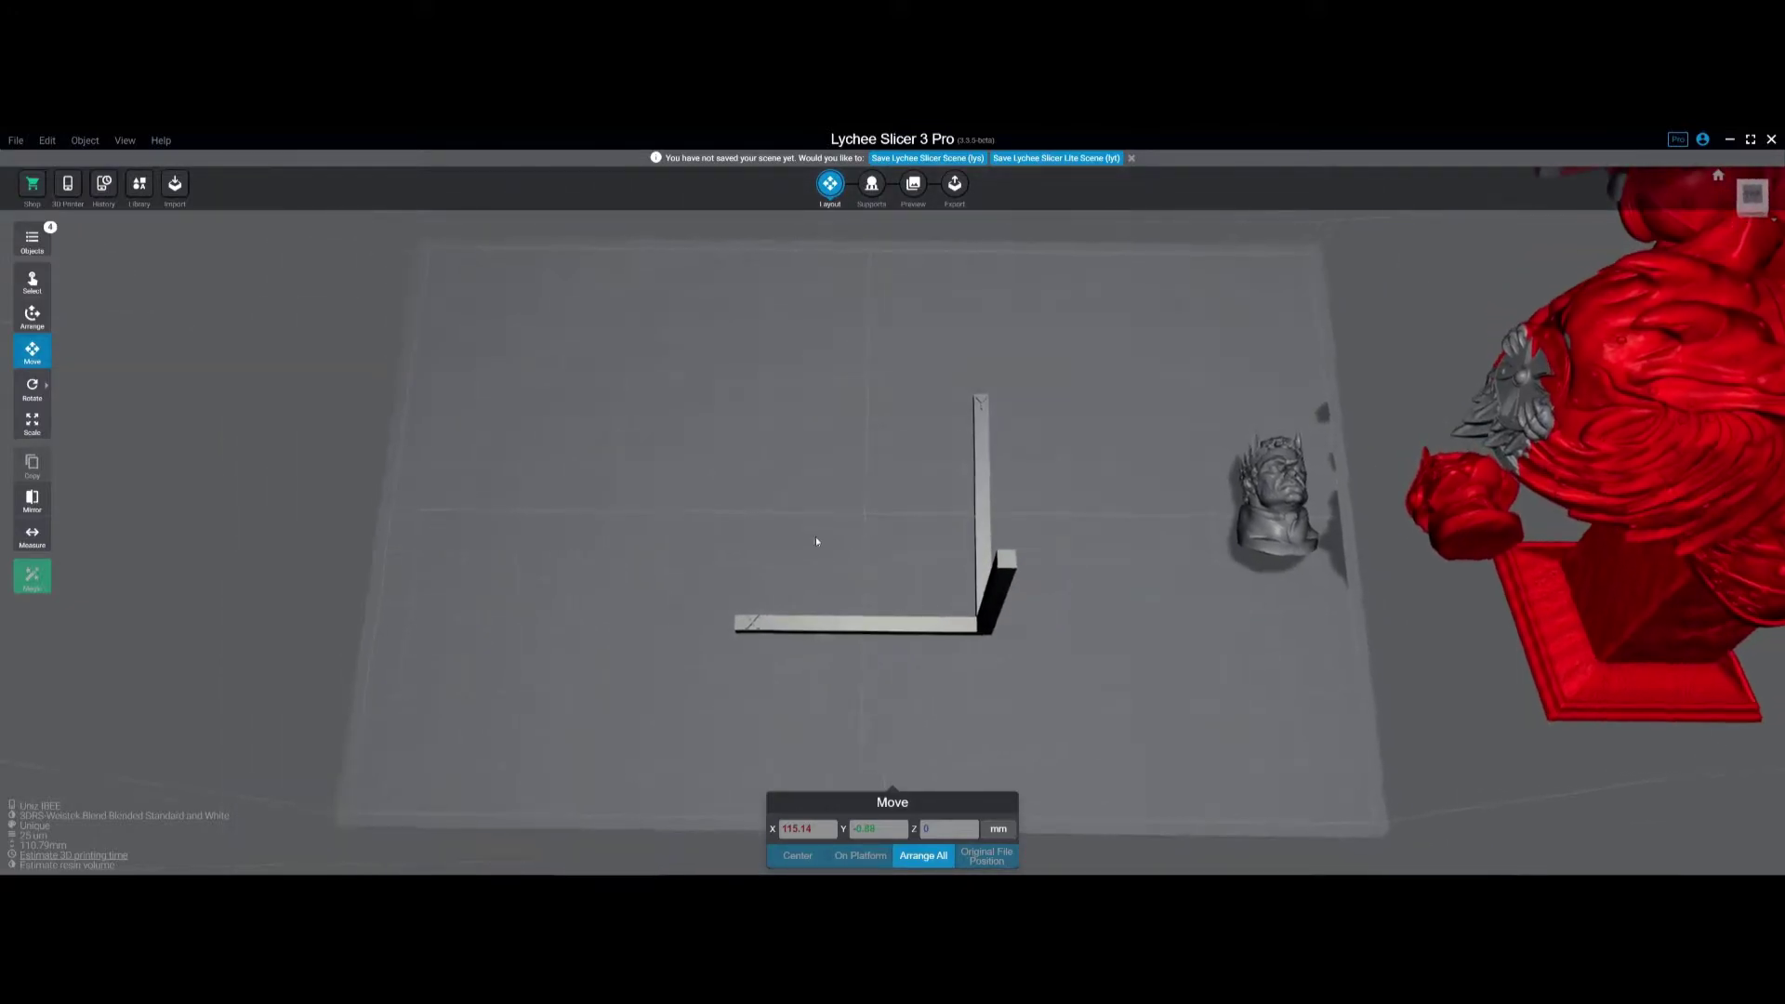
Step: Check the three-bar model's X, Y and Z dimensions with the Scale tool
click(31, 423)
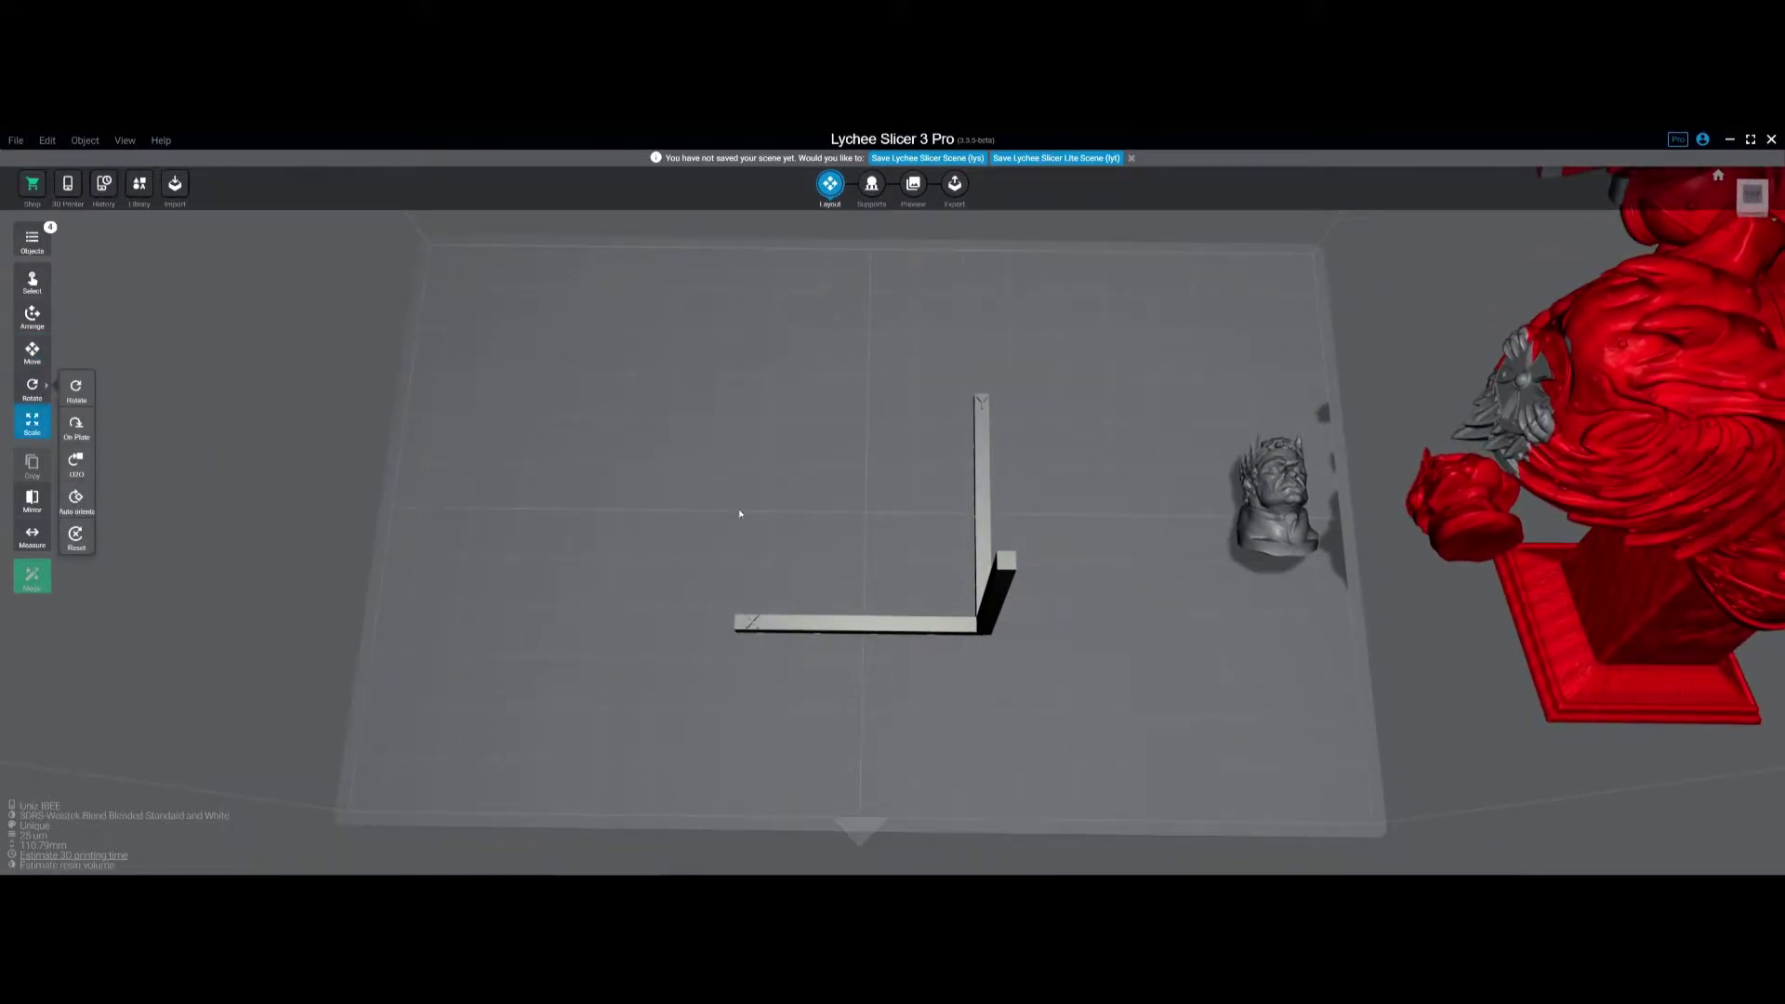
click(865, 622)
right_drag(911, 593, 927, 545)
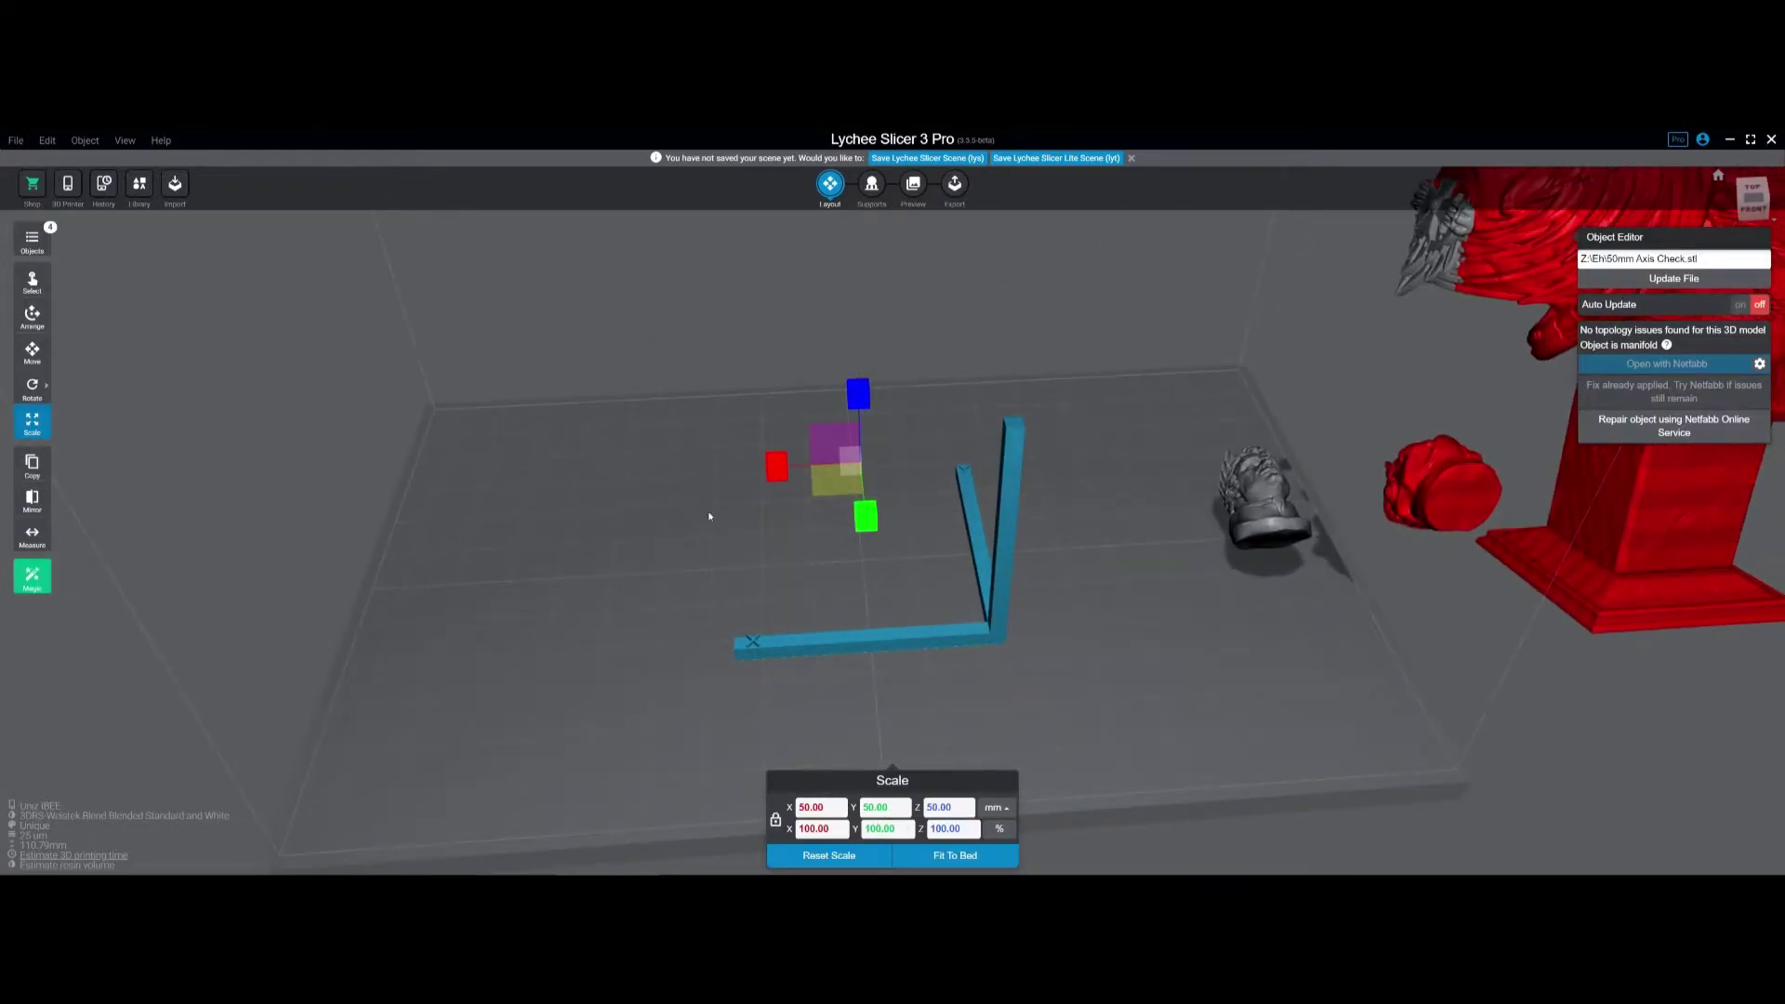
right_drag(786, 544, 314, 541)
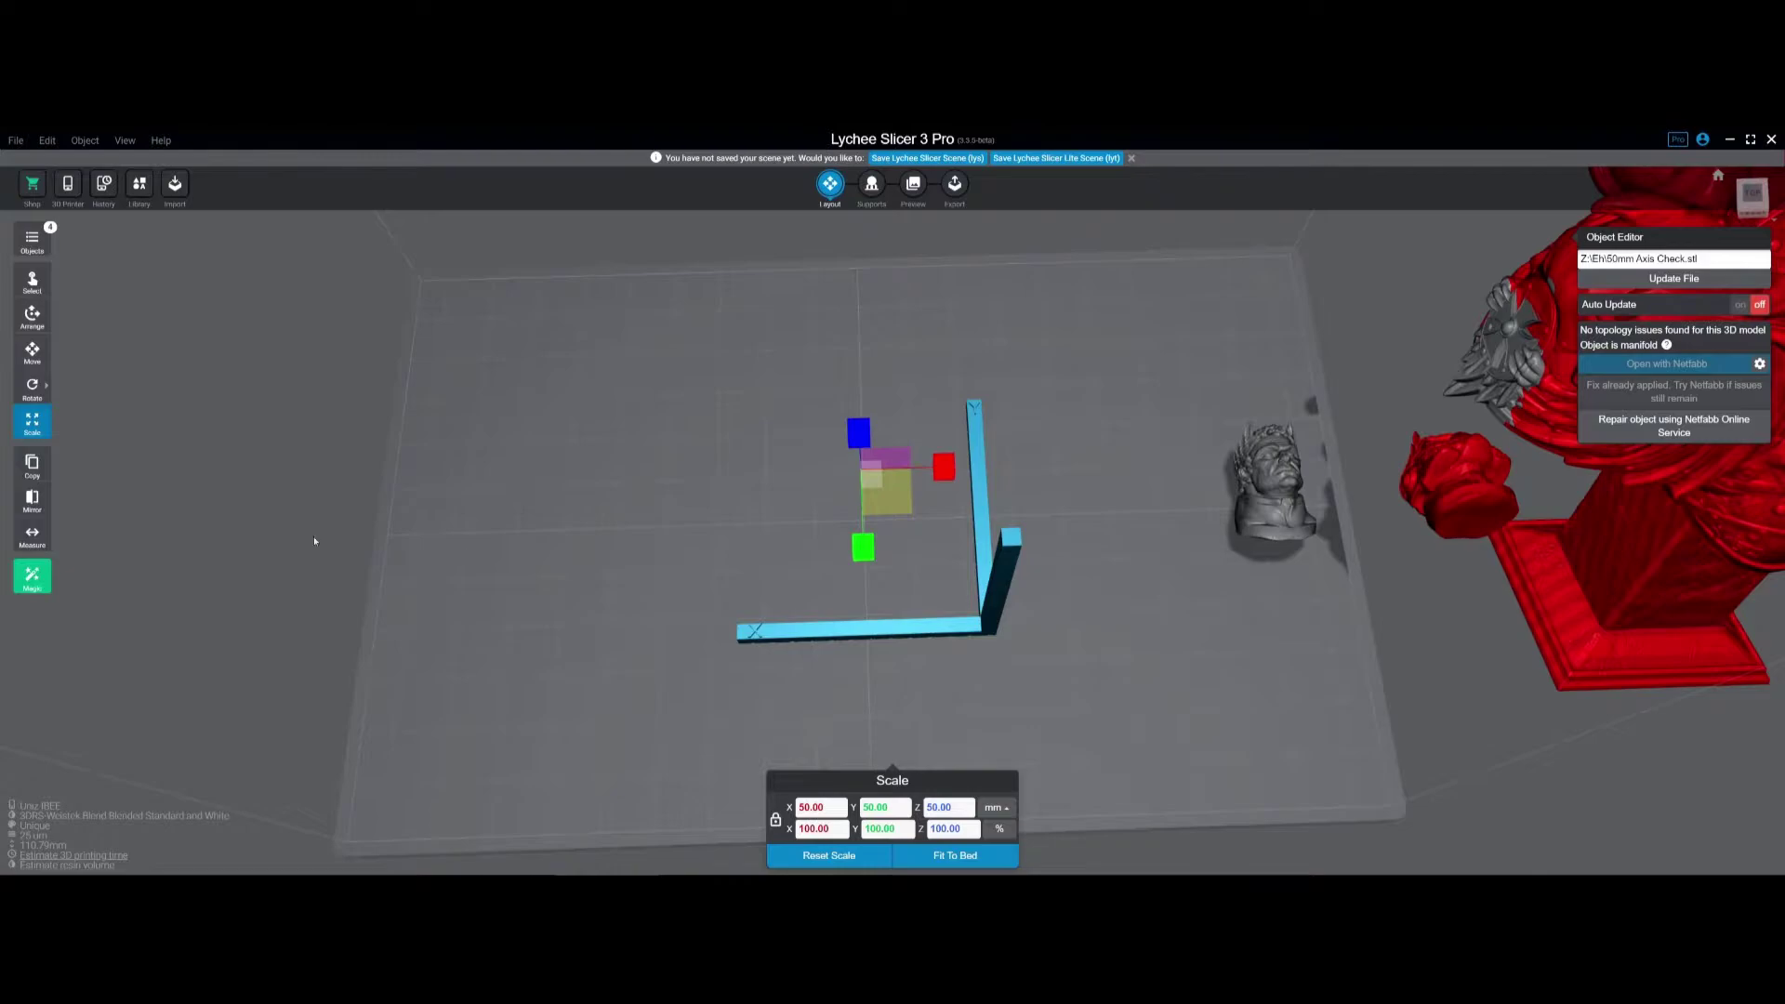
Step: Switch to the Move tool and inspect the bars' lower edges and shared corner on the build plate from several low angles
click(32, 351)
right_drag(403, 539, 931, 579)
mouse_move(1050, 642)
right_down()
mouse_move(999, 640)
mouse_move(1061, 635)
right_up()
scroll(1033, 637, up, 3)
scroll(1061, 635, up, 4)
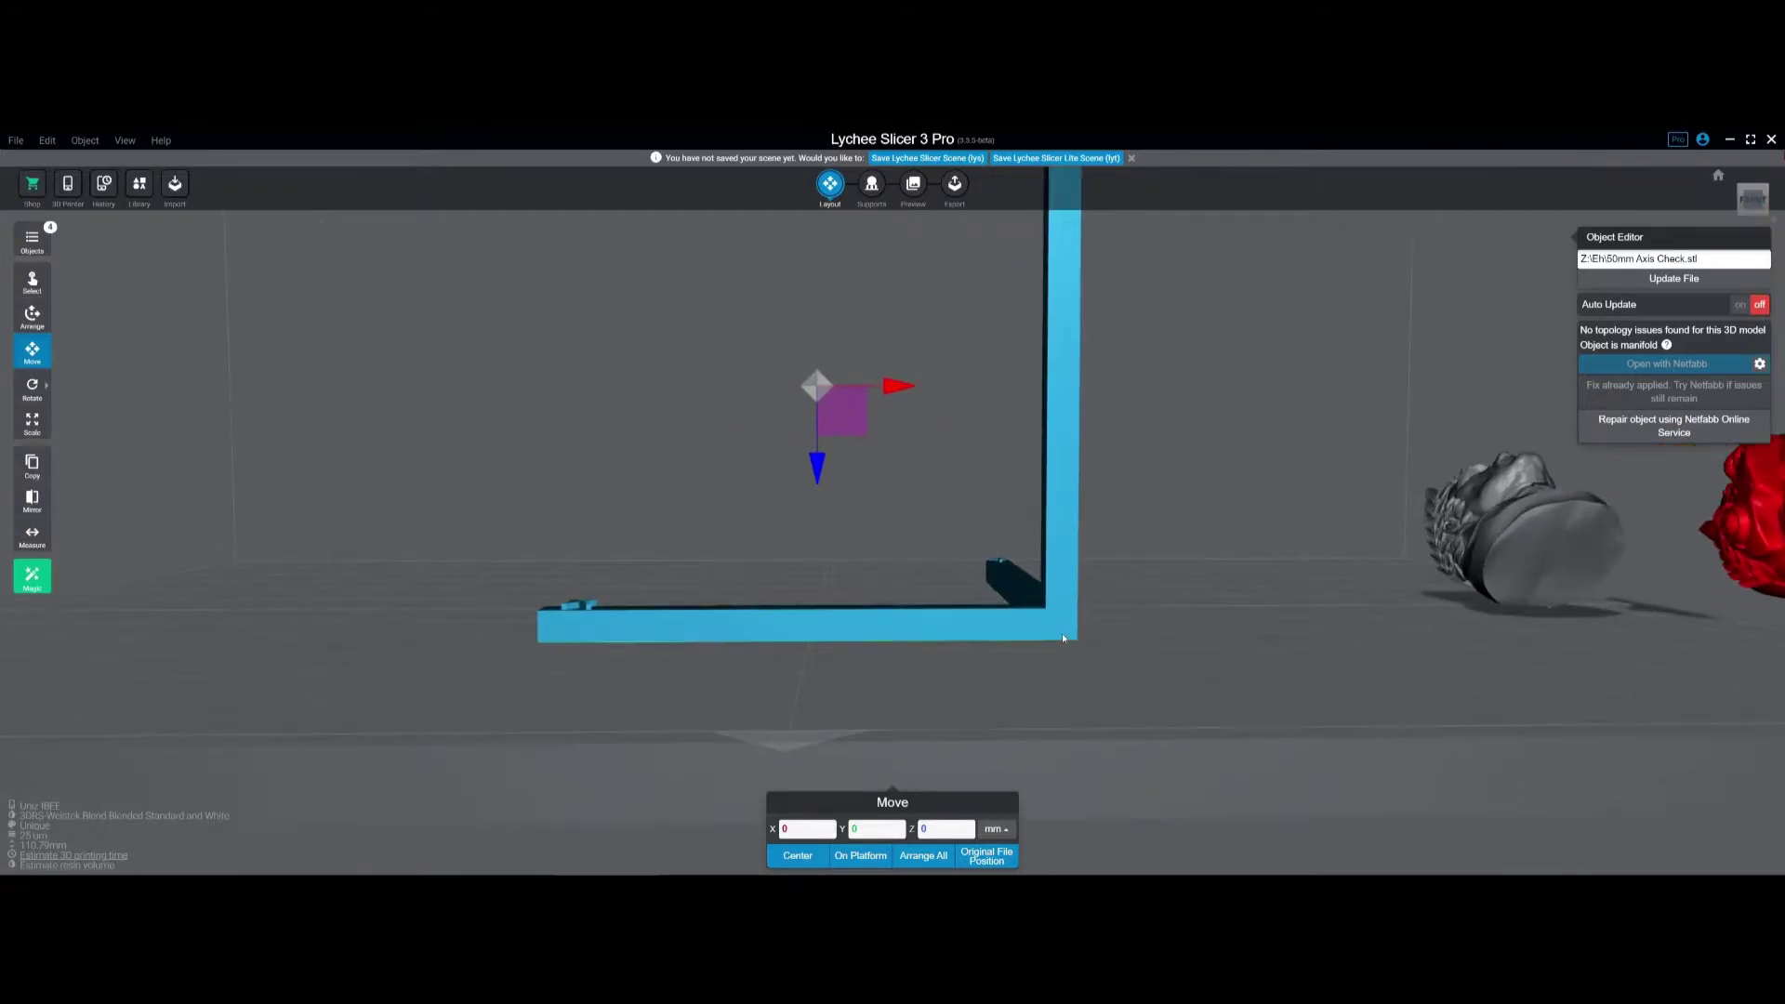
right_drag(460, 652, 1109, 656)
right_drag(734, 662, 1026, 646)
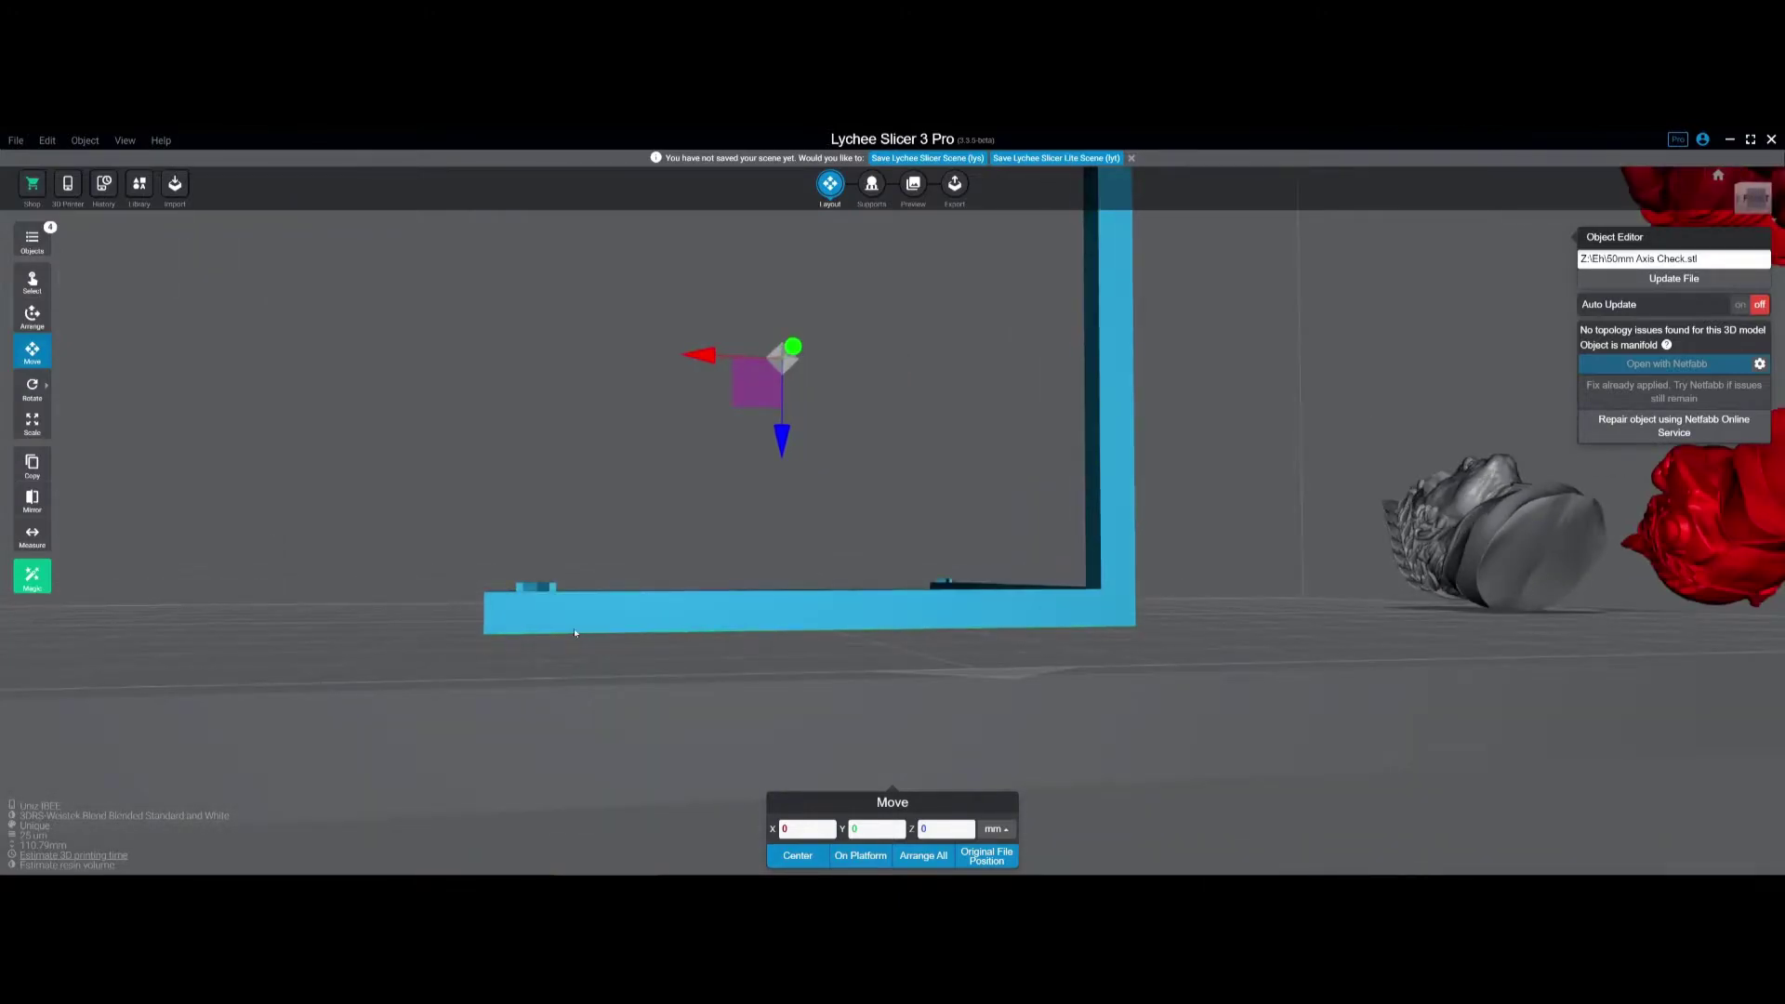
right_drag(729, 626, 972, 621)
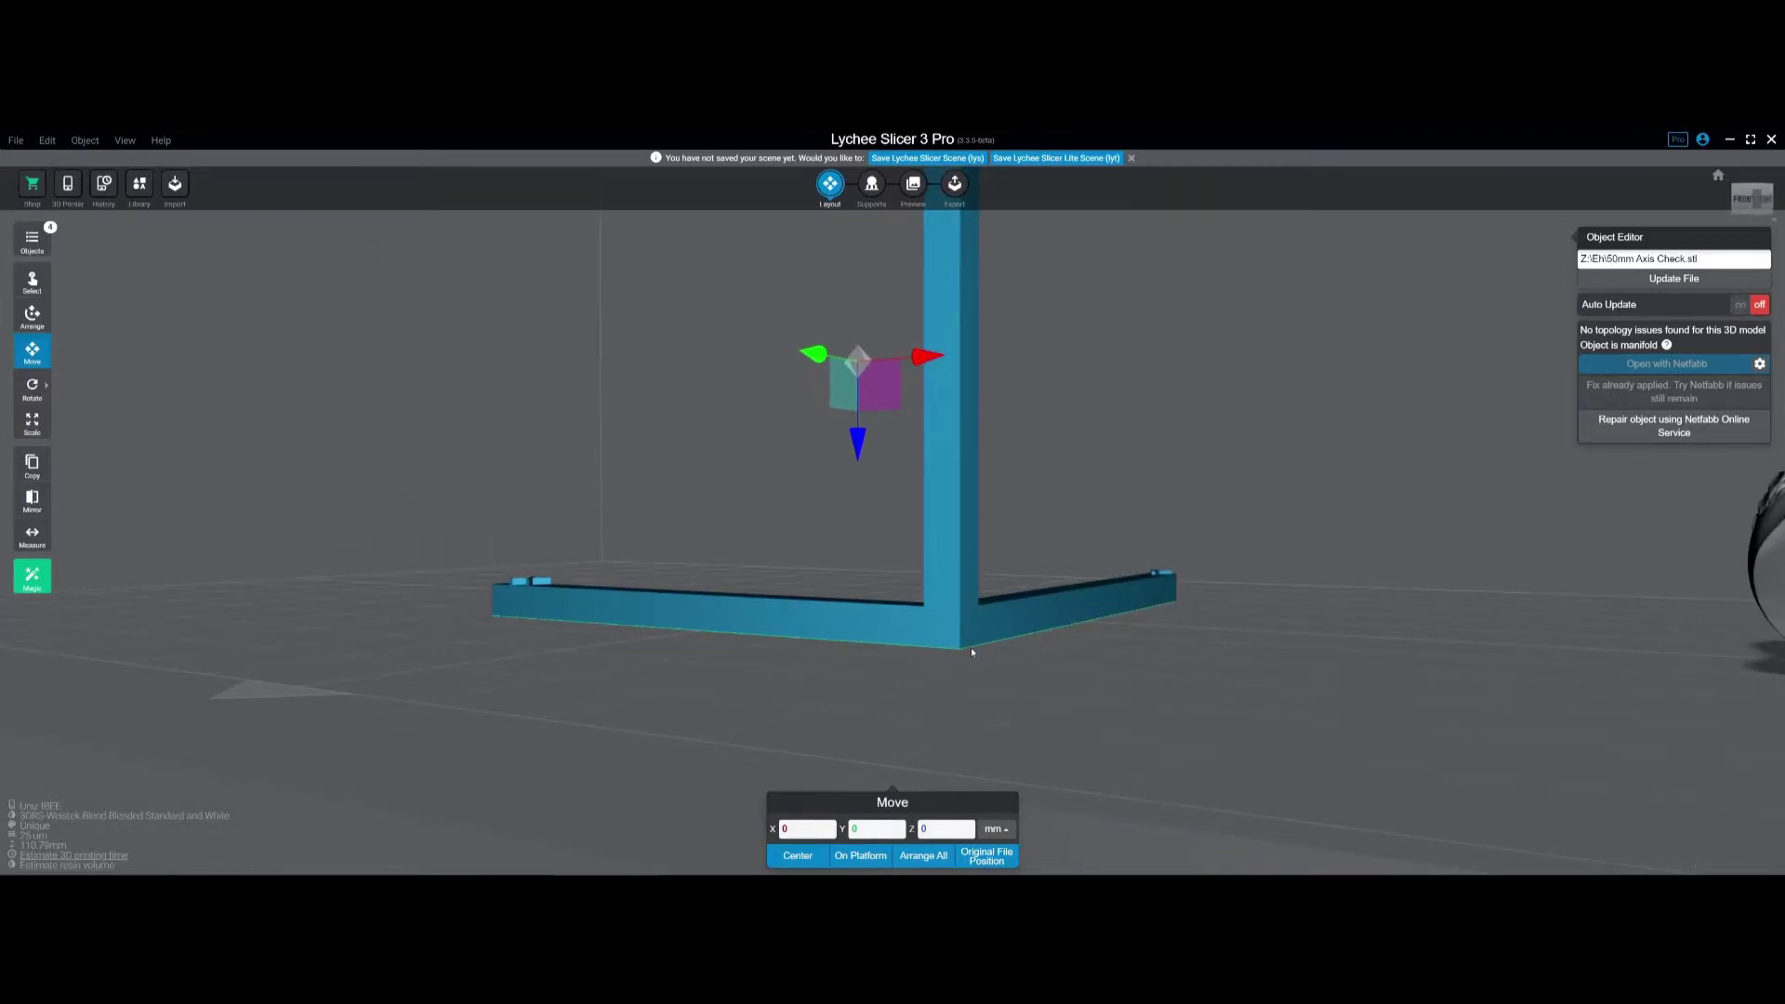
right_drag(969, 639, 1001, 615)
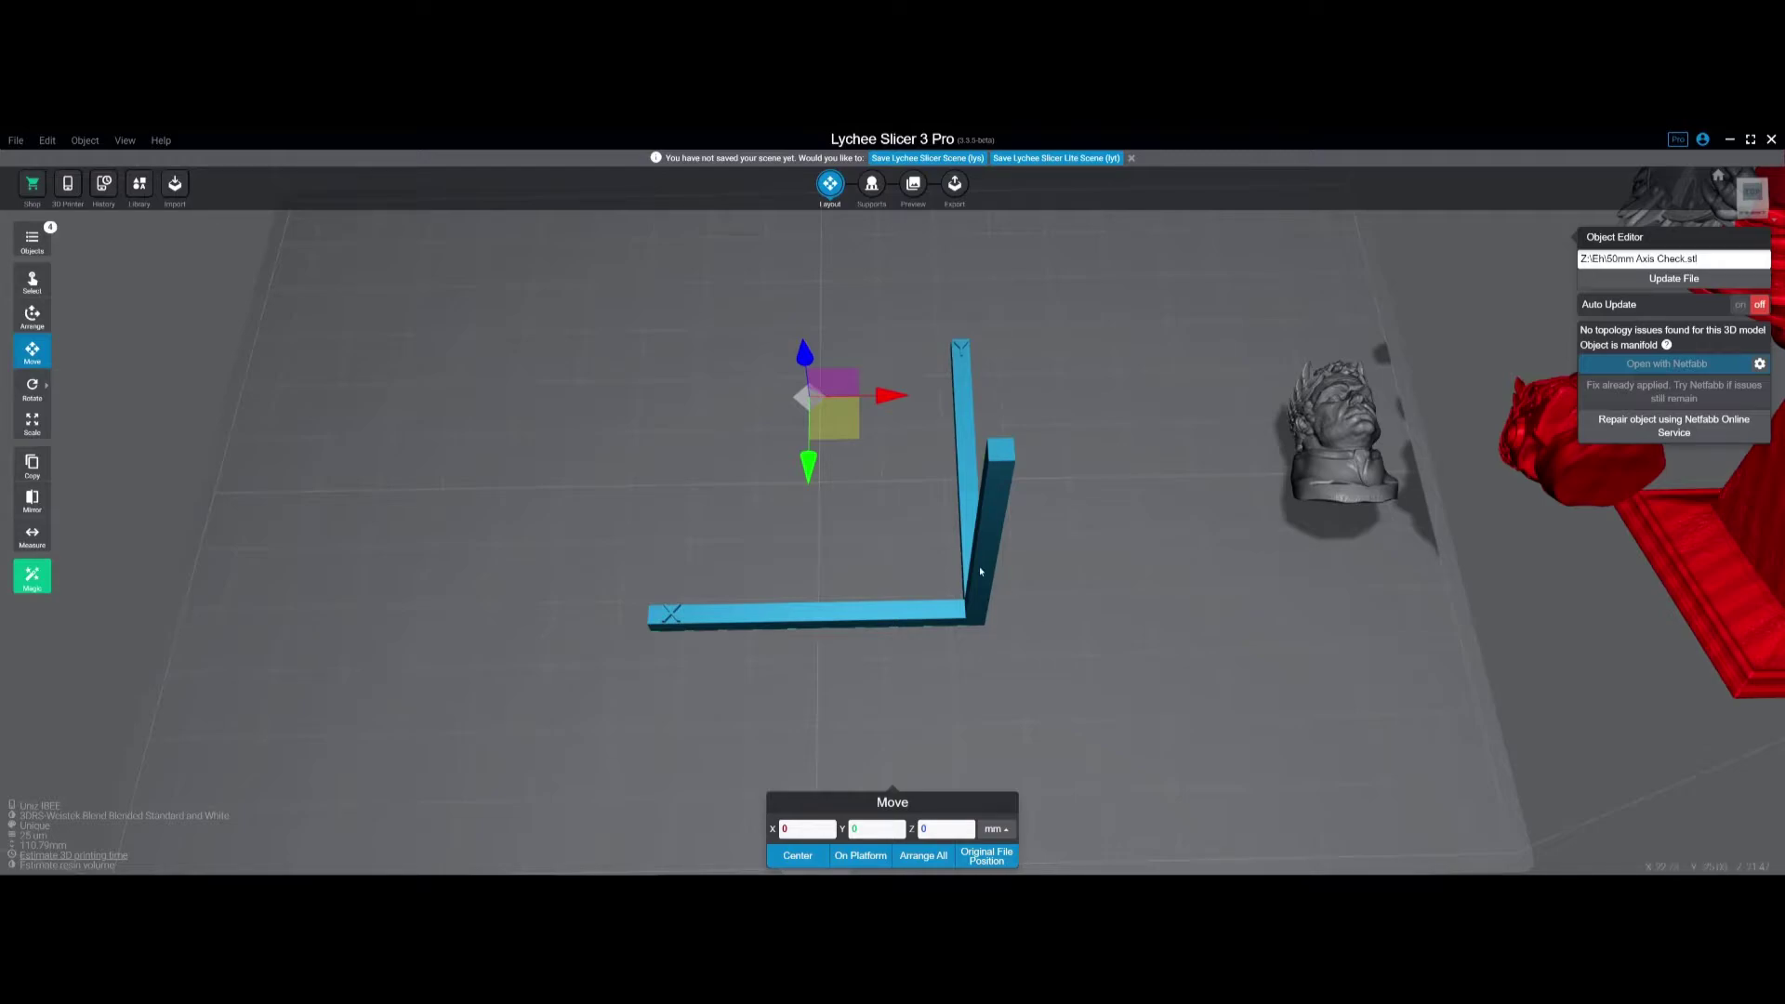
Step: Open the Windows Calculator, divide 49.8 by 50 to get the X compensation factor, and close it
key(super)
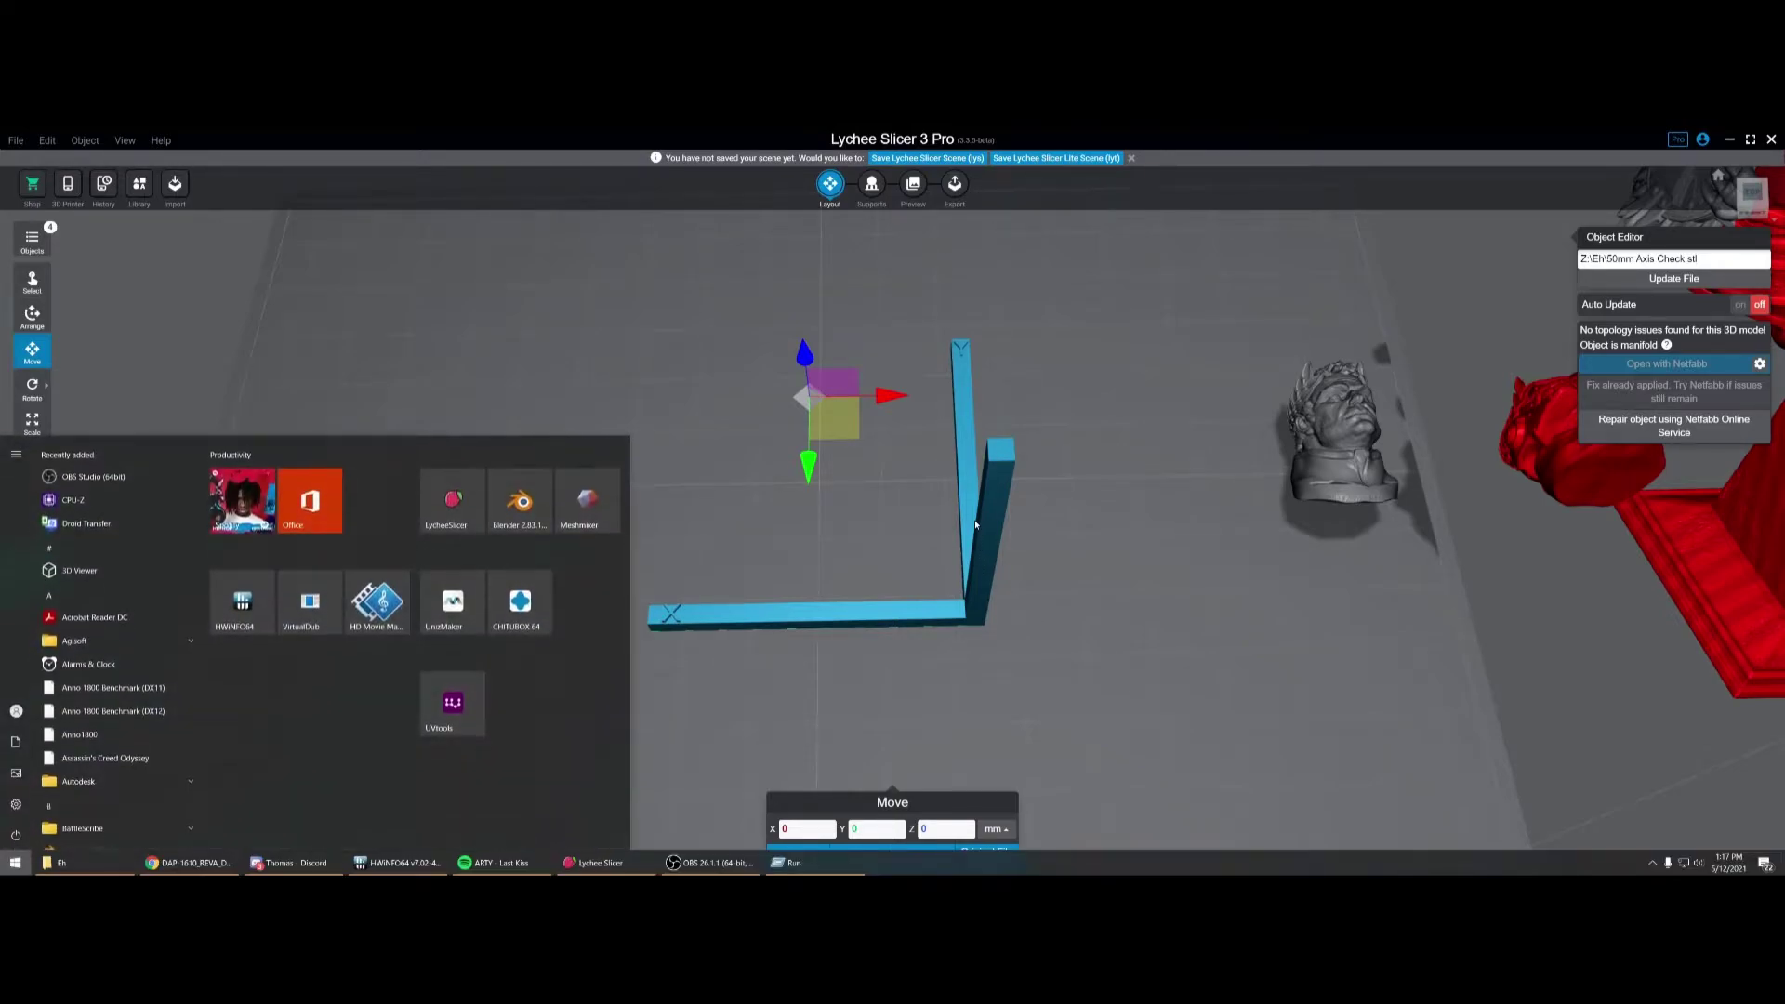
key(super+r)
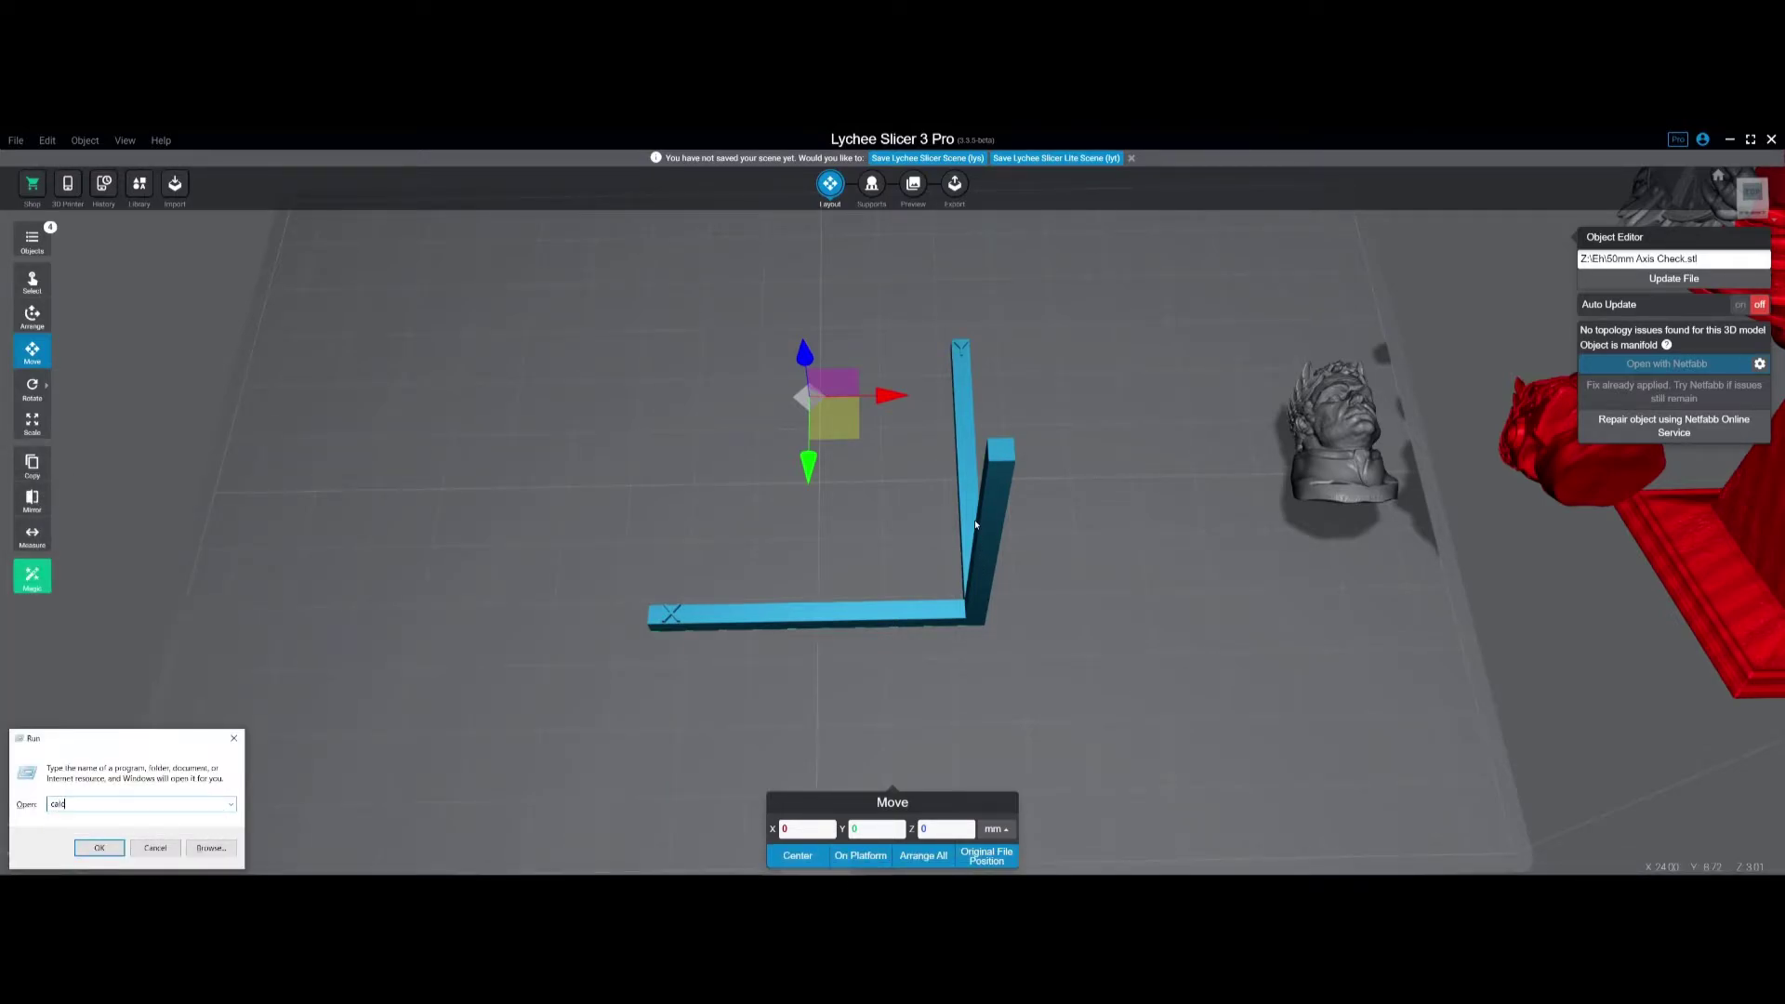
key(Return)
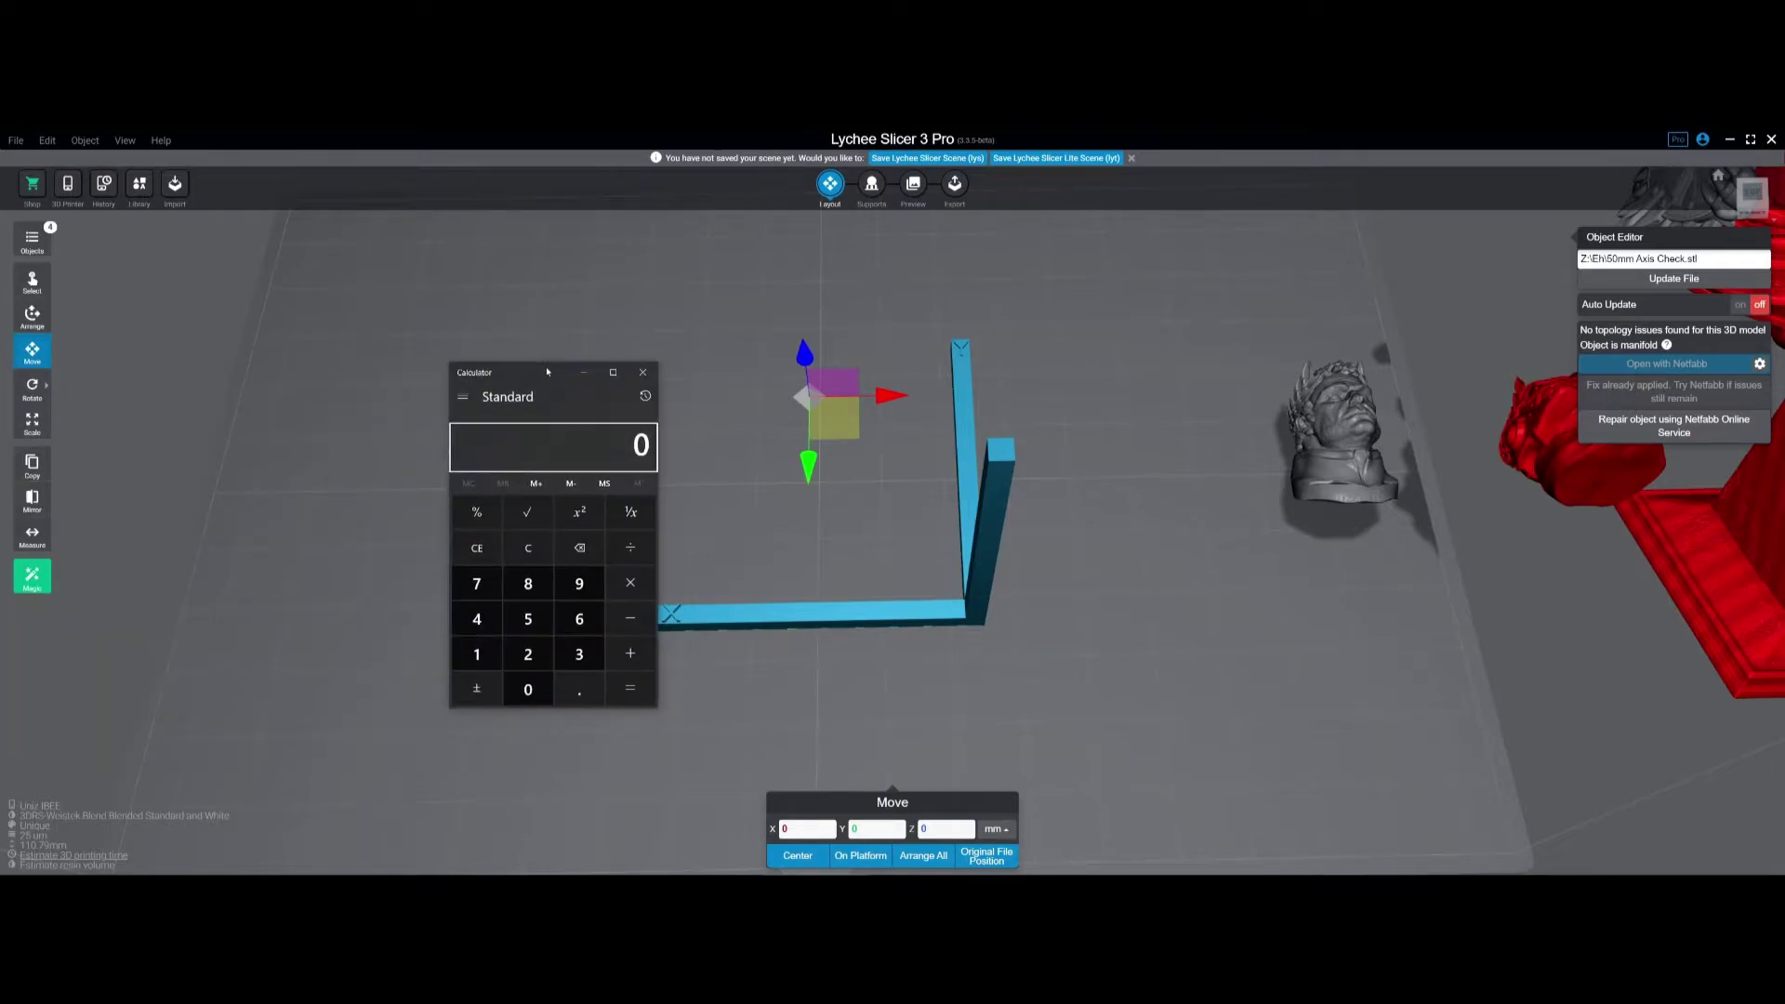
text(49.8)
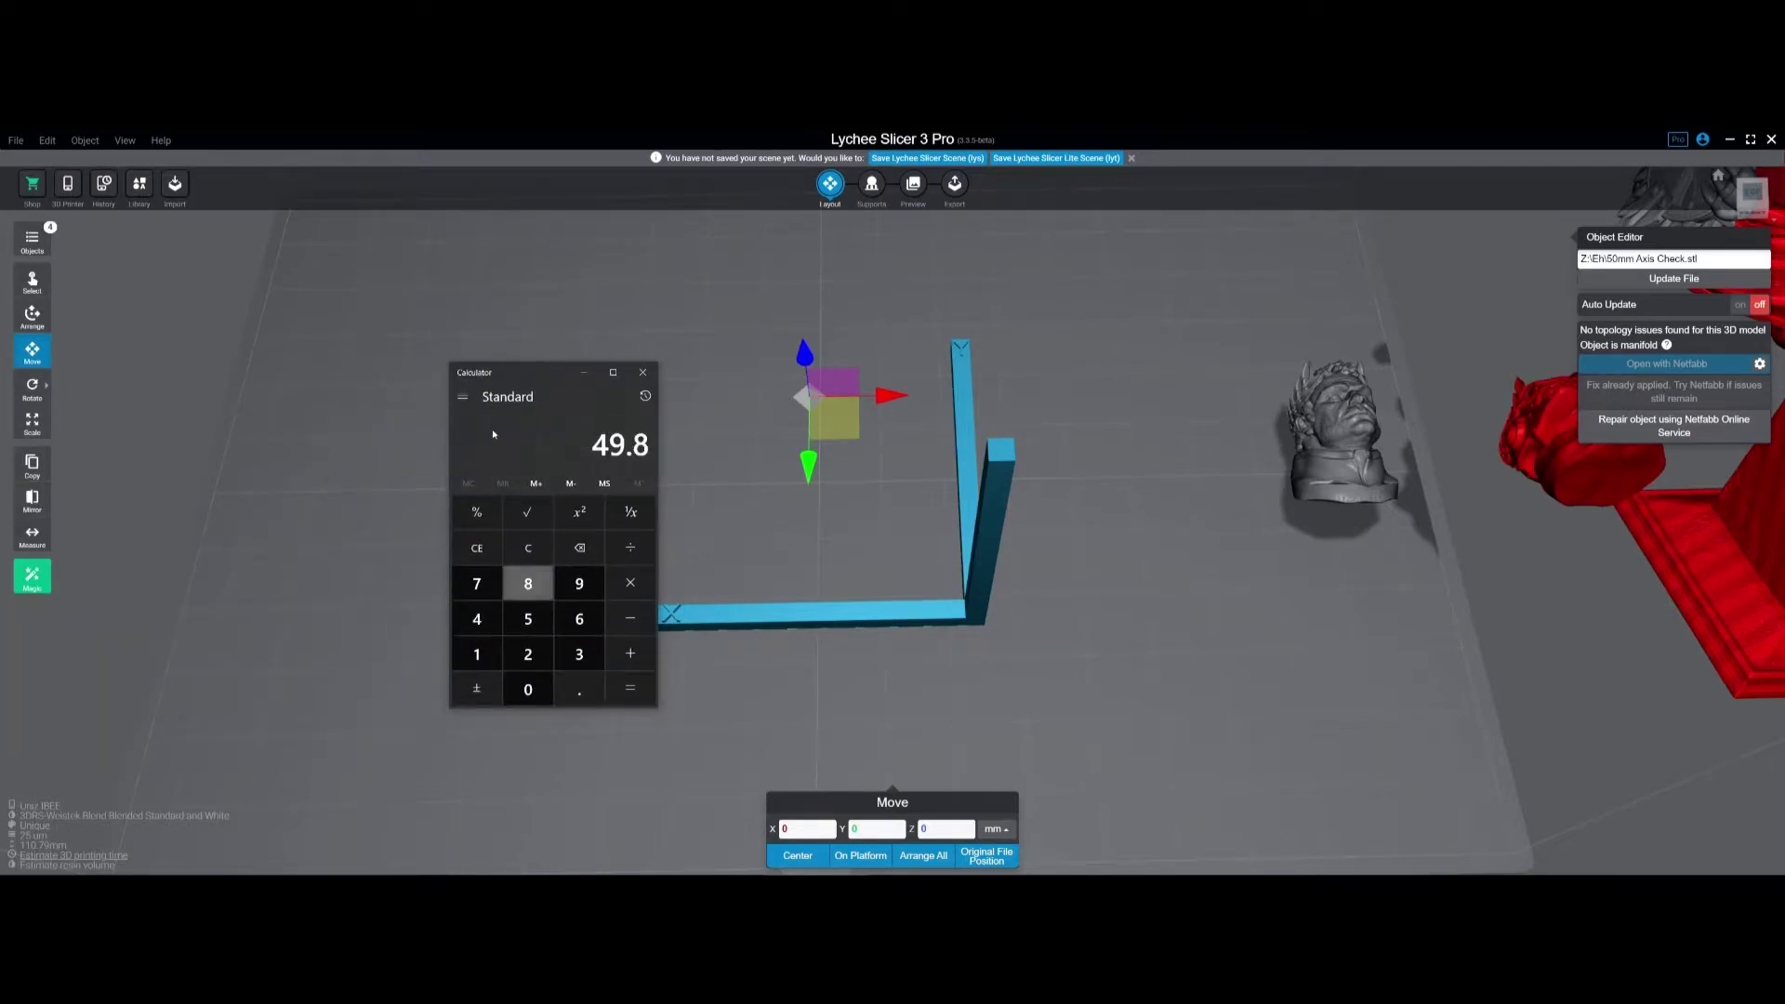
text(/50)
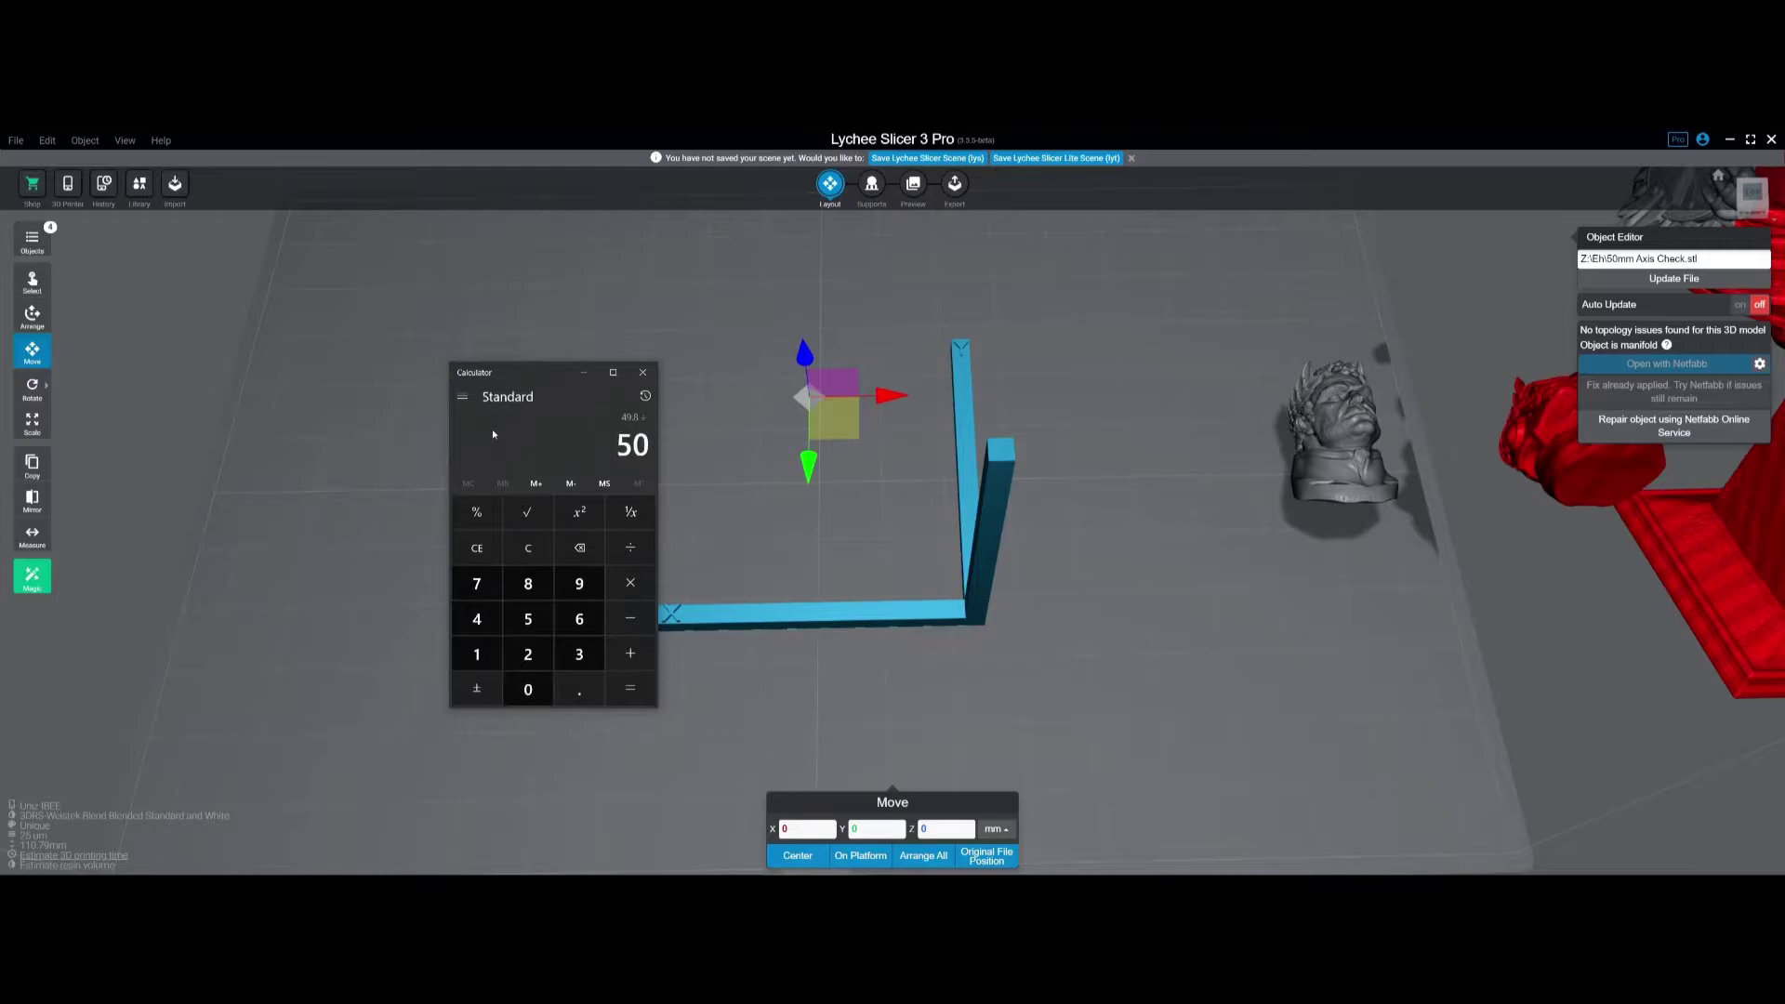
key(Return)
click(642, 372)
Step: Select the Phrozen Sonic 4K as the printer and open its settings
click(67, 184)
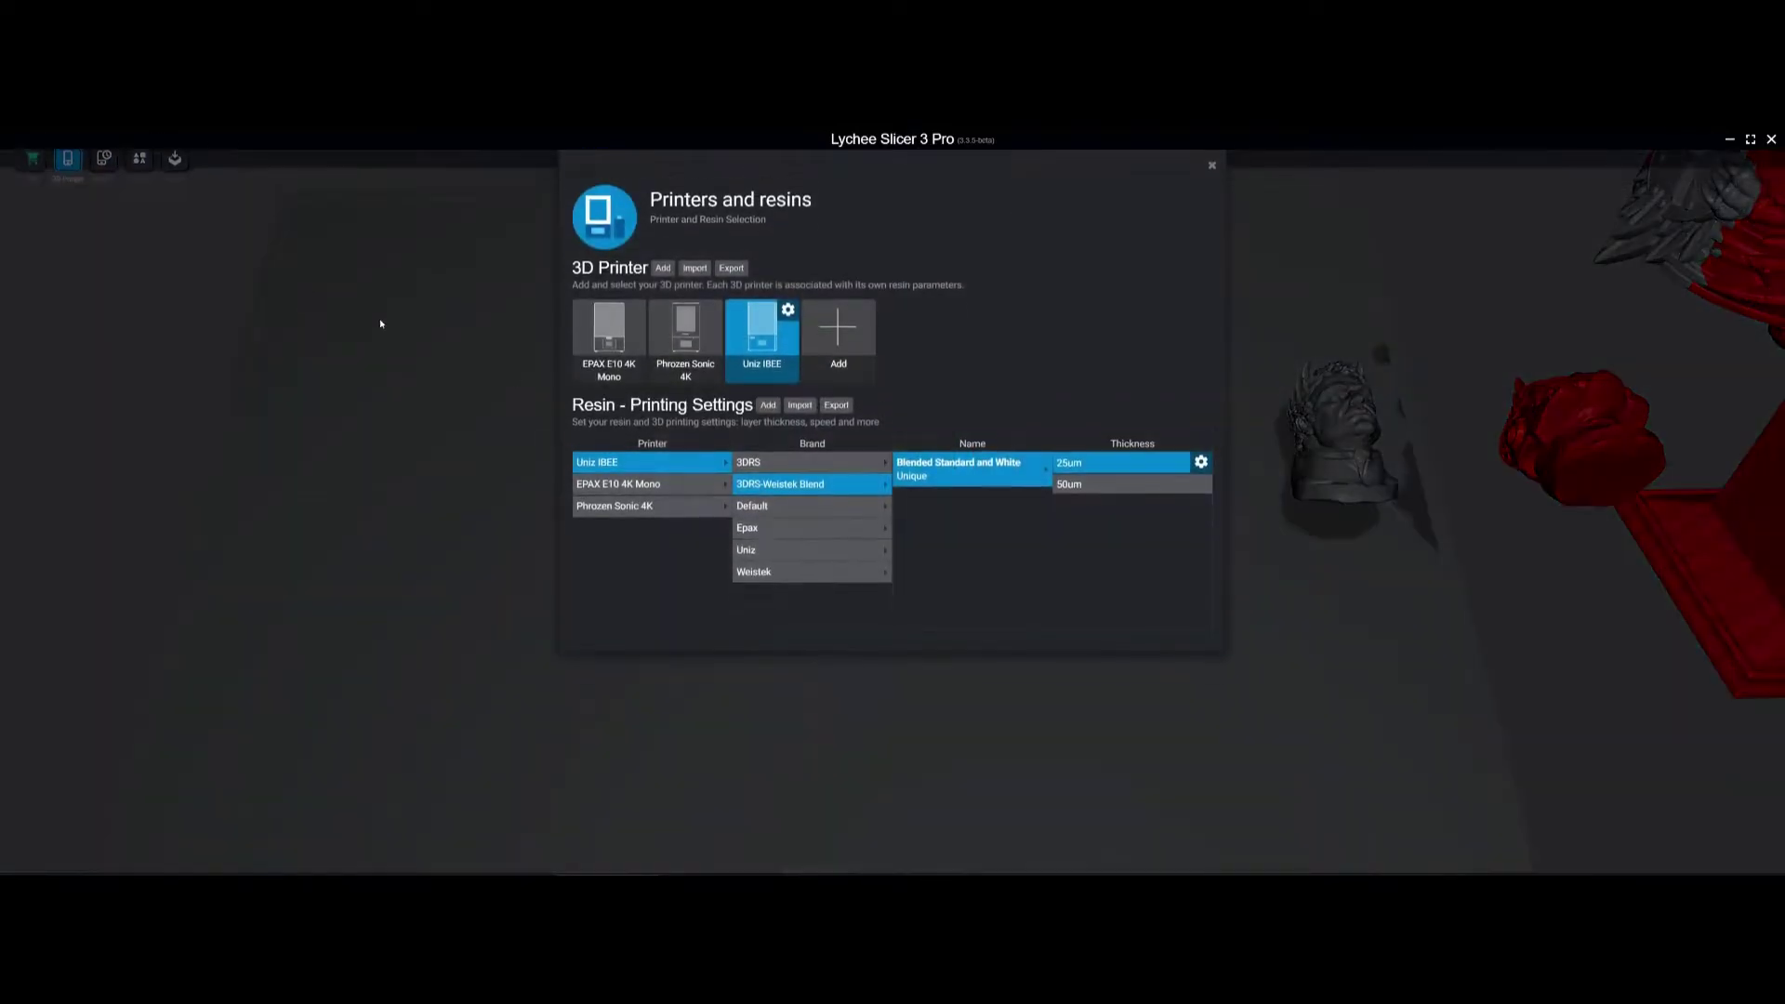
click(685, 348)
click(713, 338)
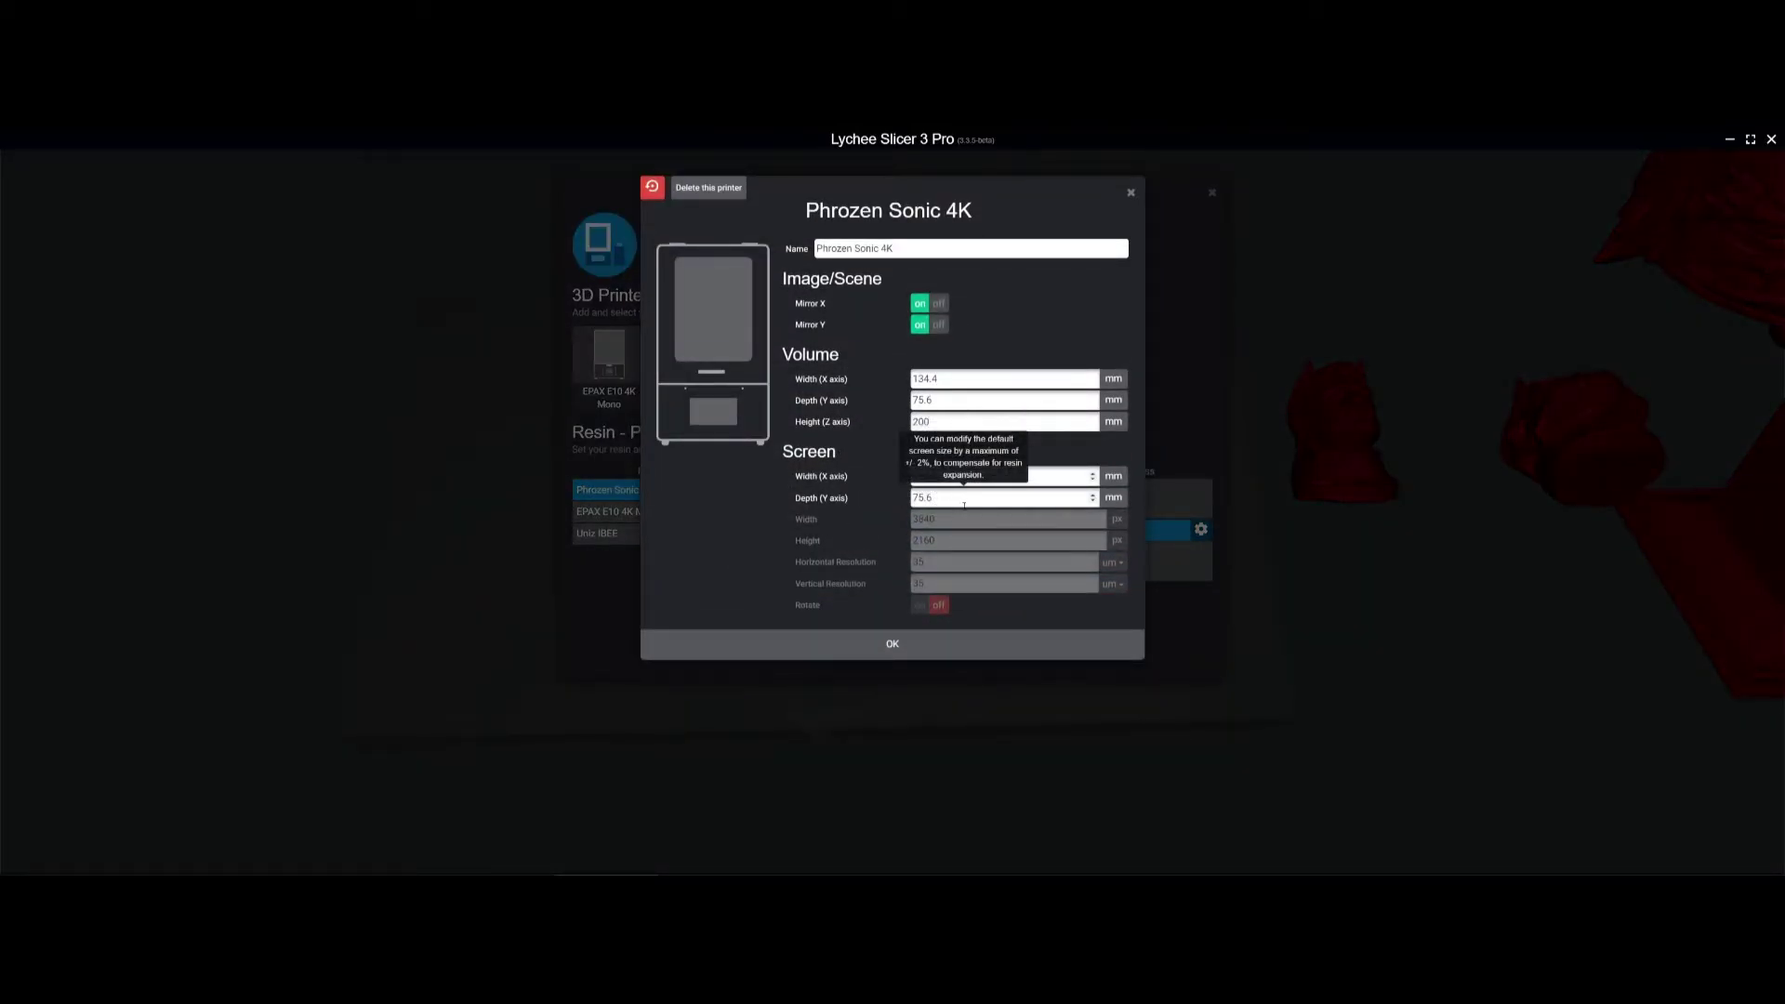
Step: Open the Calculator beside the printer settings and multiply the 134.4 mm screen width by 0.996
key(super+r)
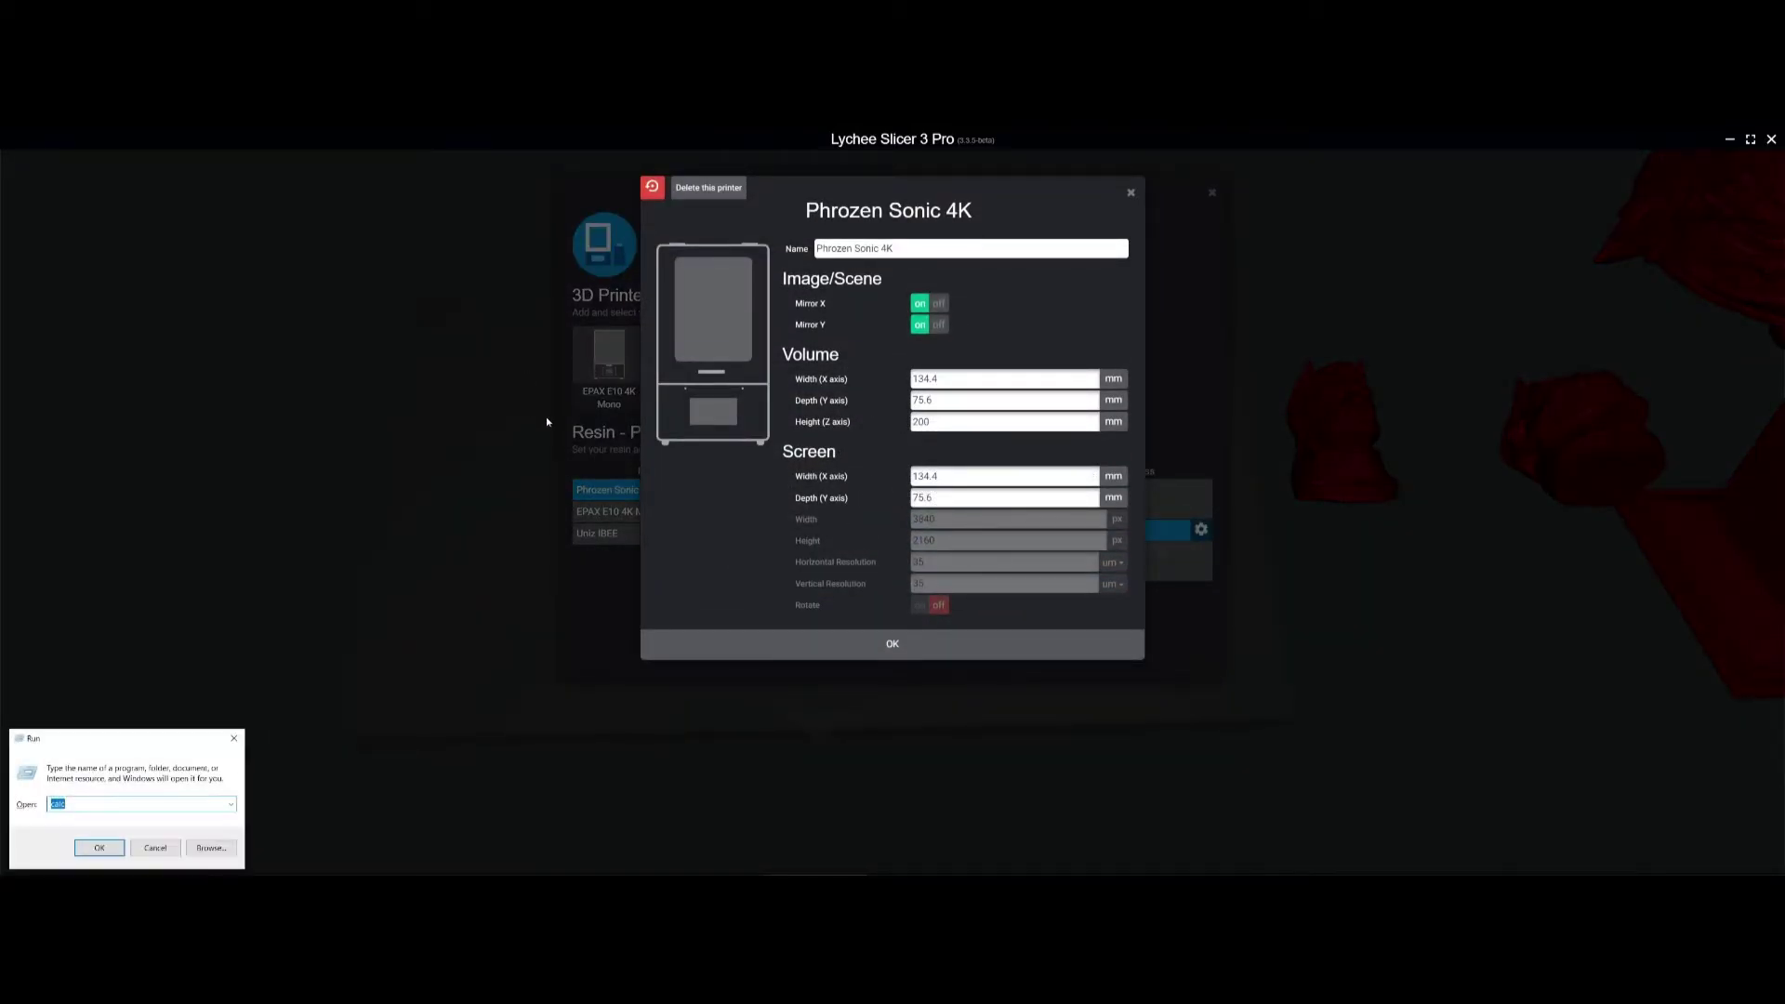
text(calc)
key(Return)
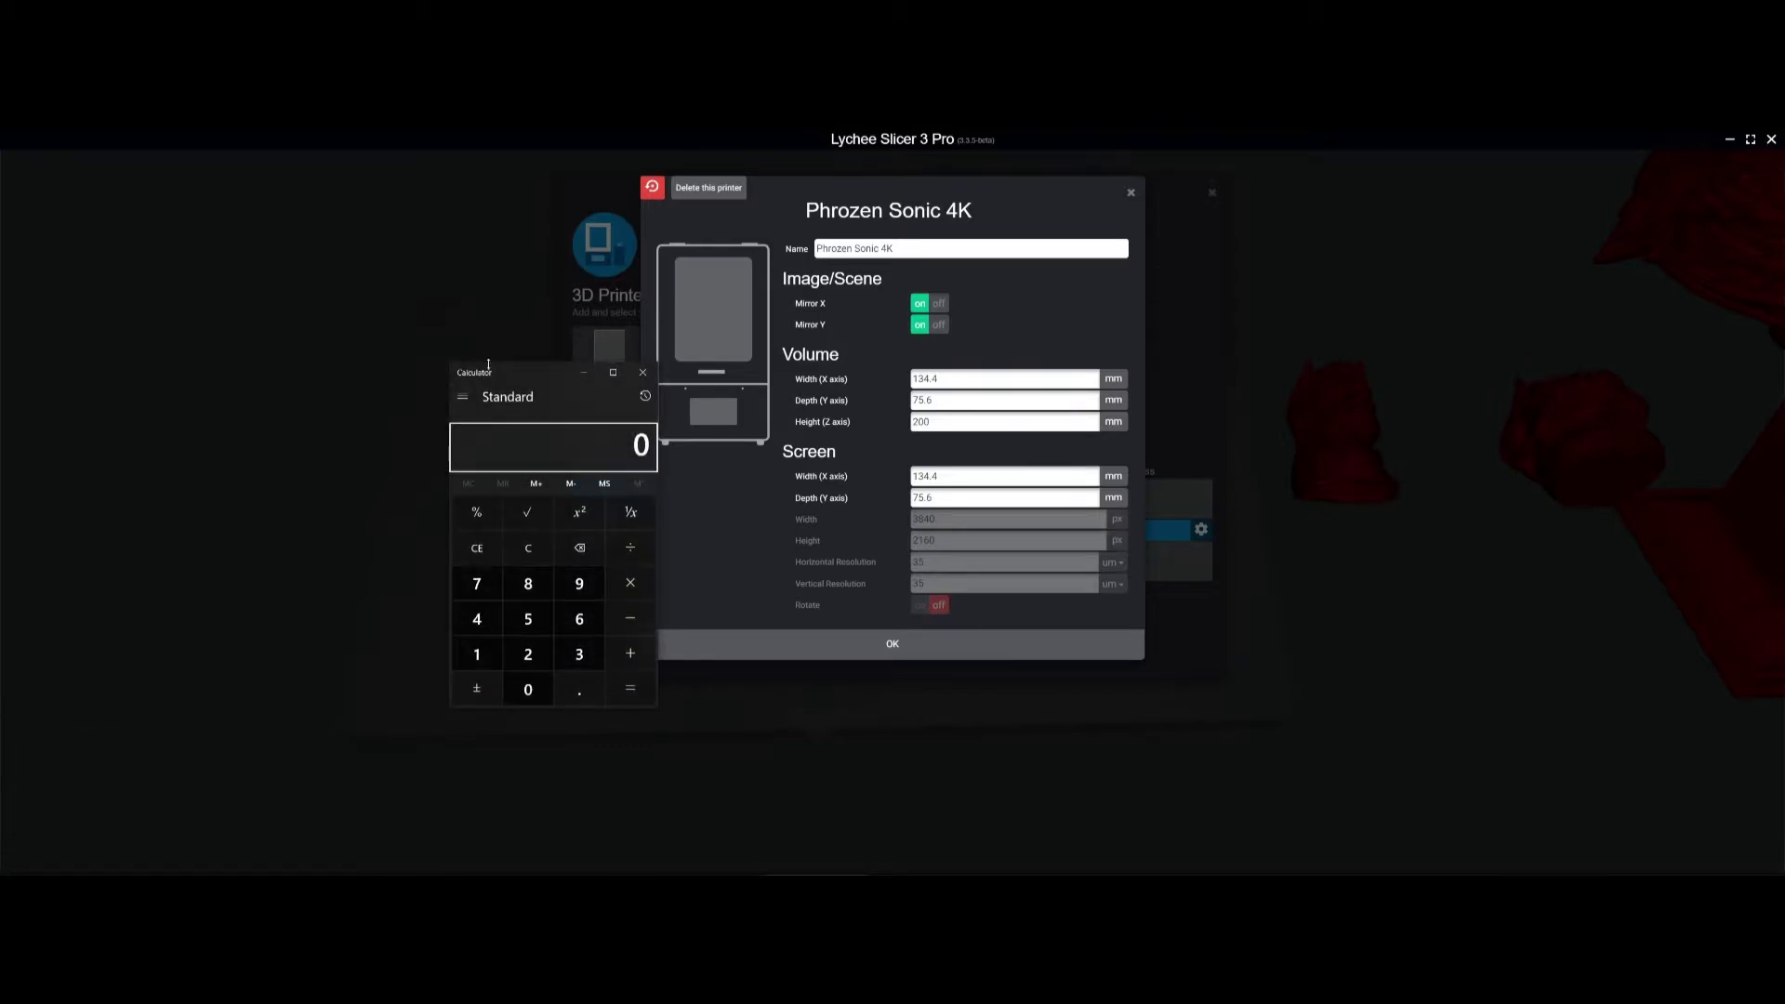
drag(518, 377, 451, 383)
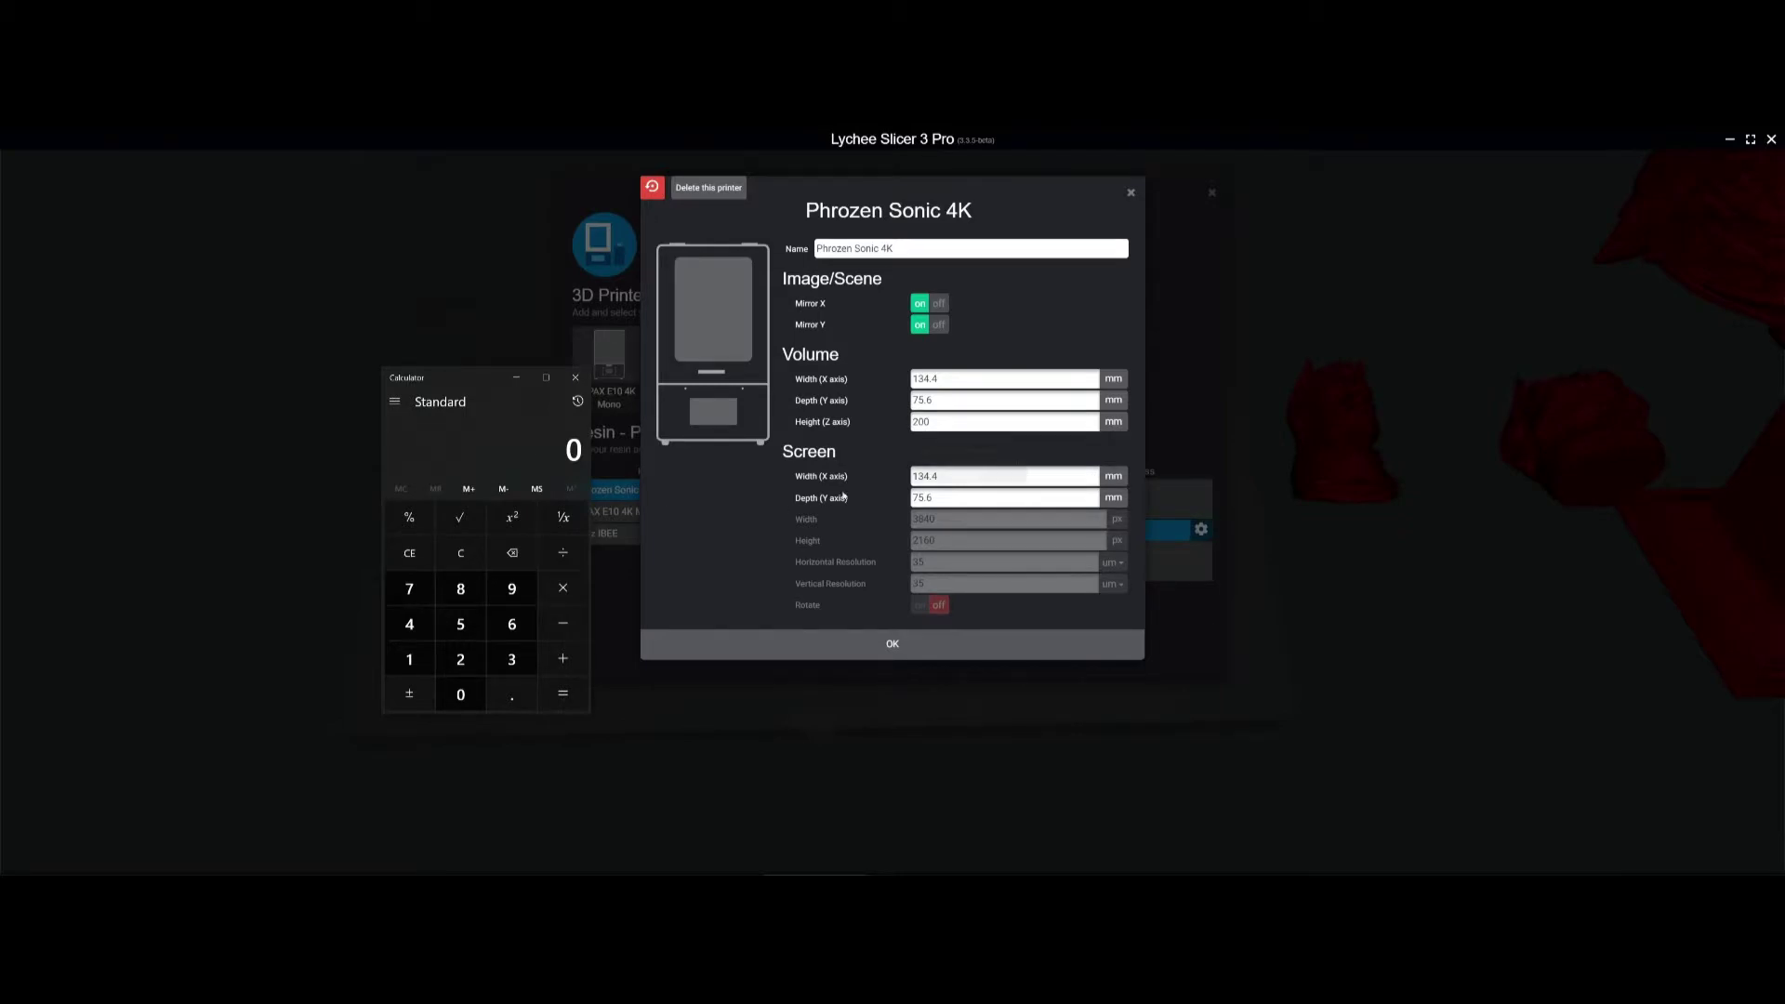
text(134.4*)
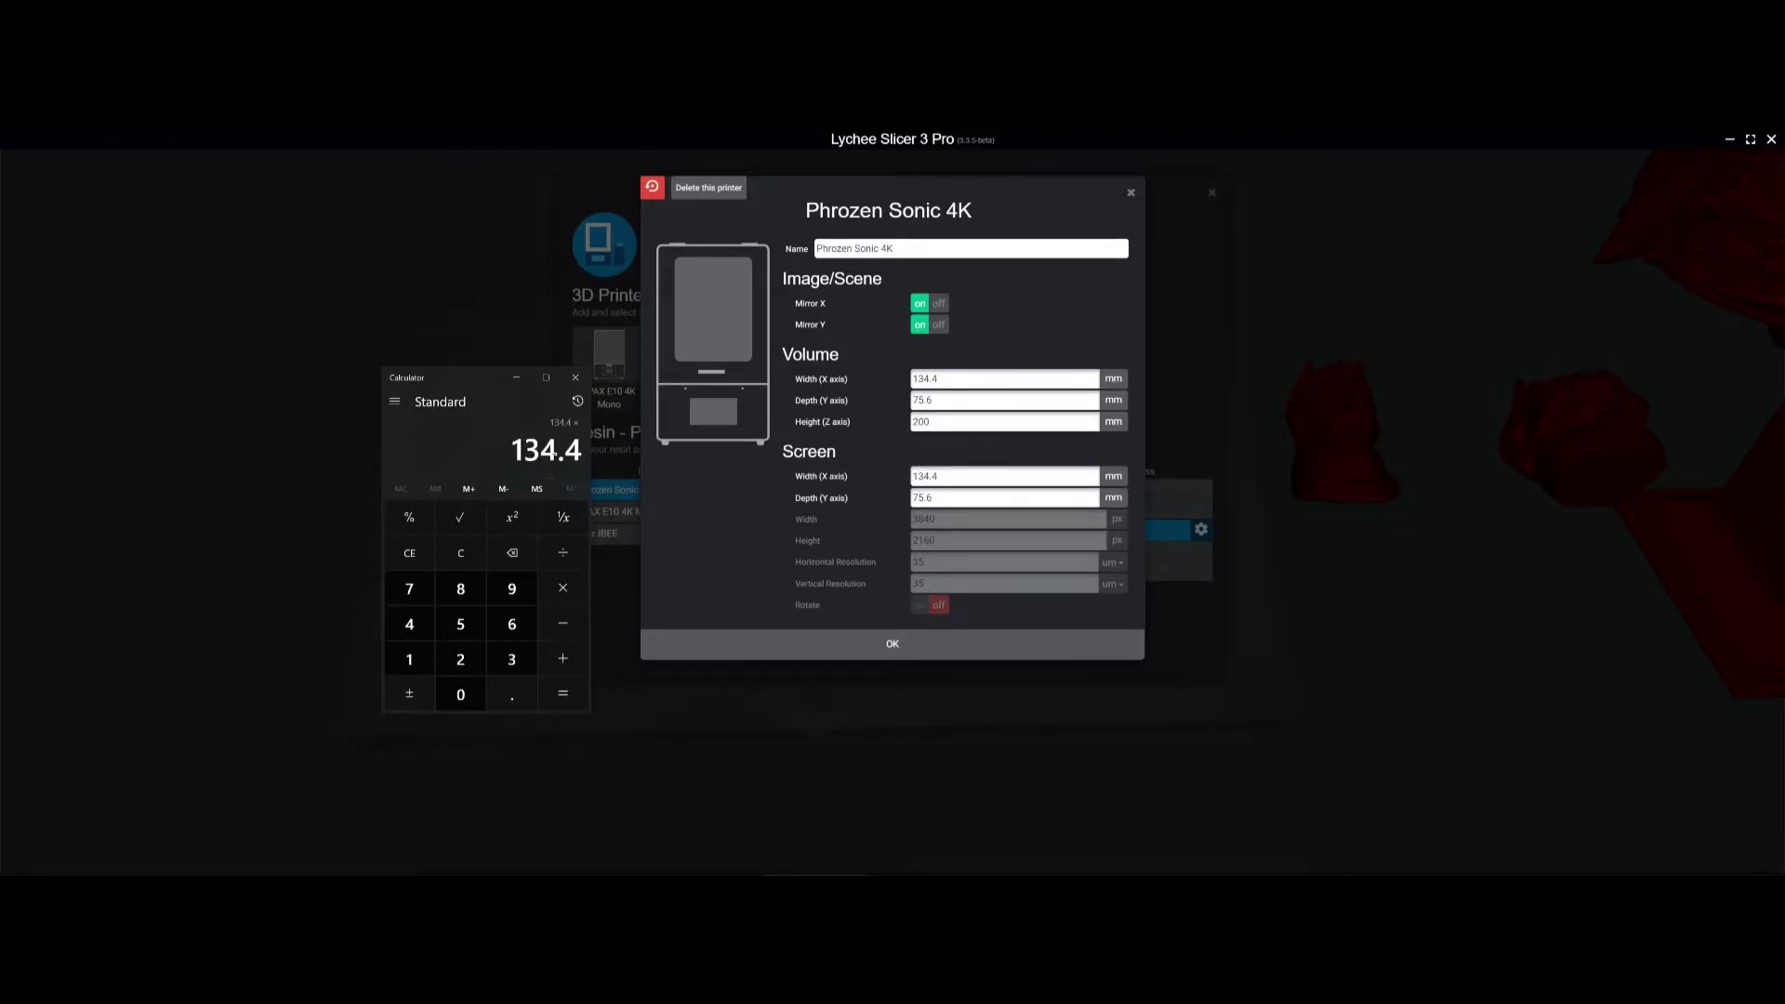
text(0.996)
key(Return)
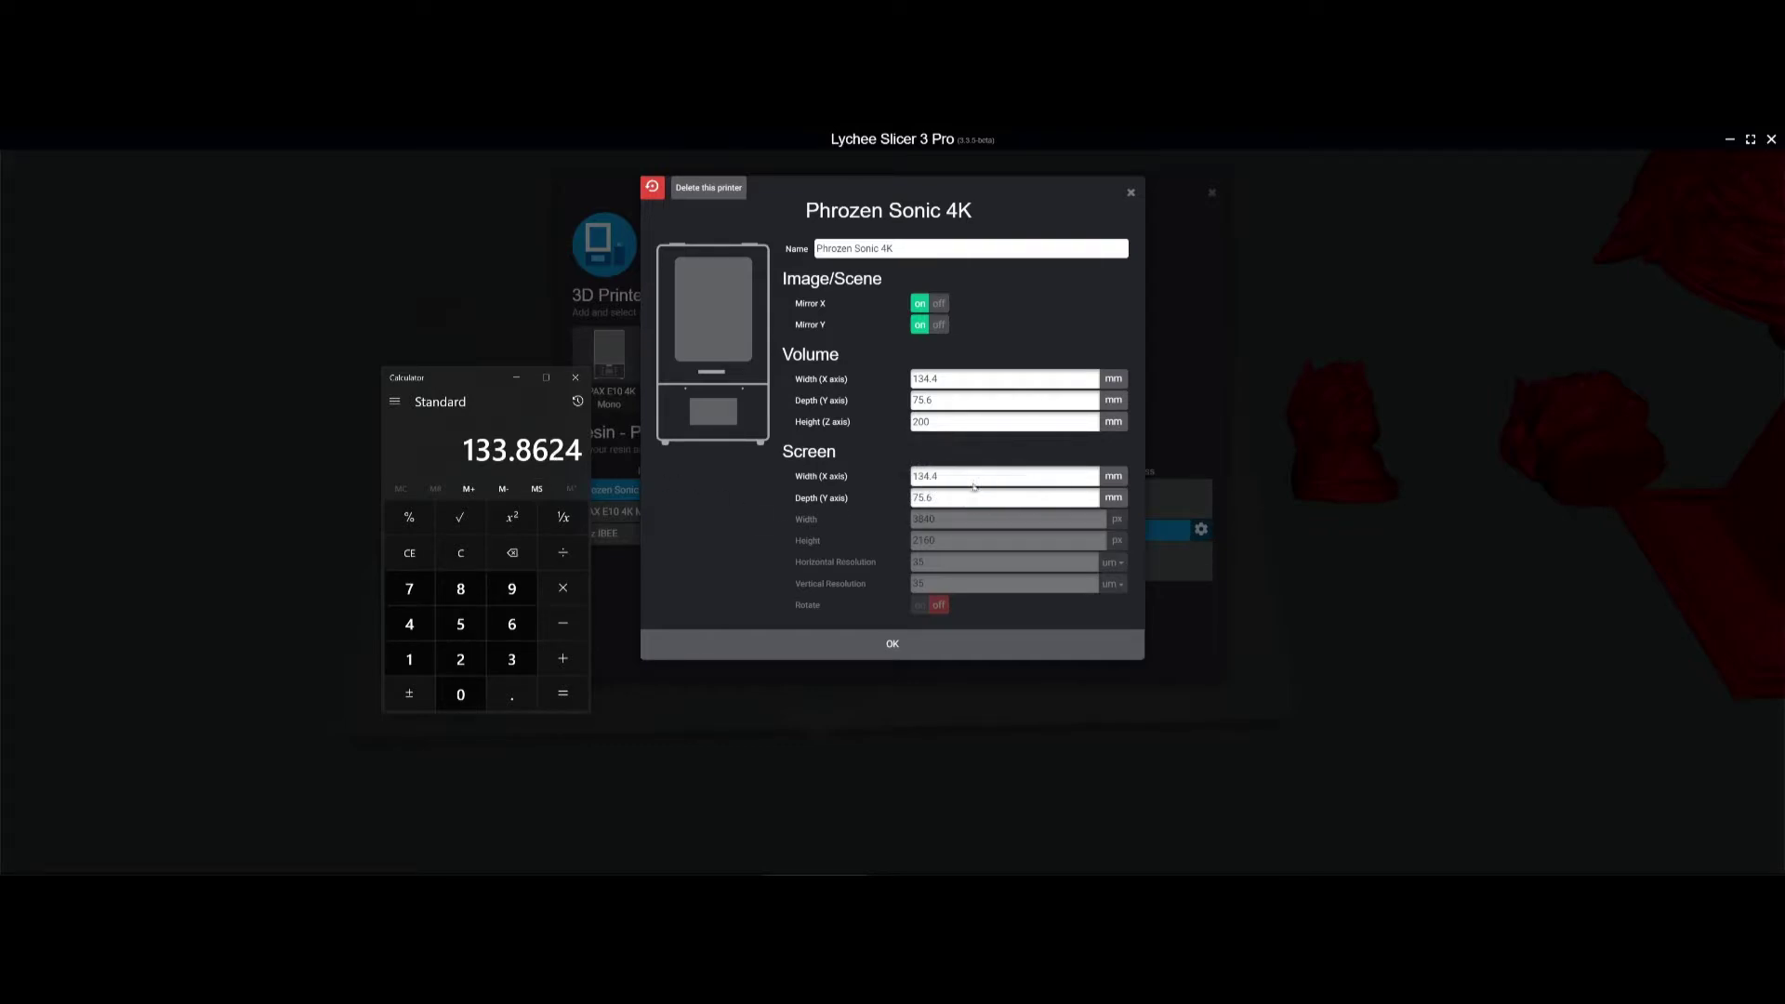
Step: Set the Phrozen Sonic 4K's screen width on the X axis to 133.86 mm
drag(941, 477, 850, 481)
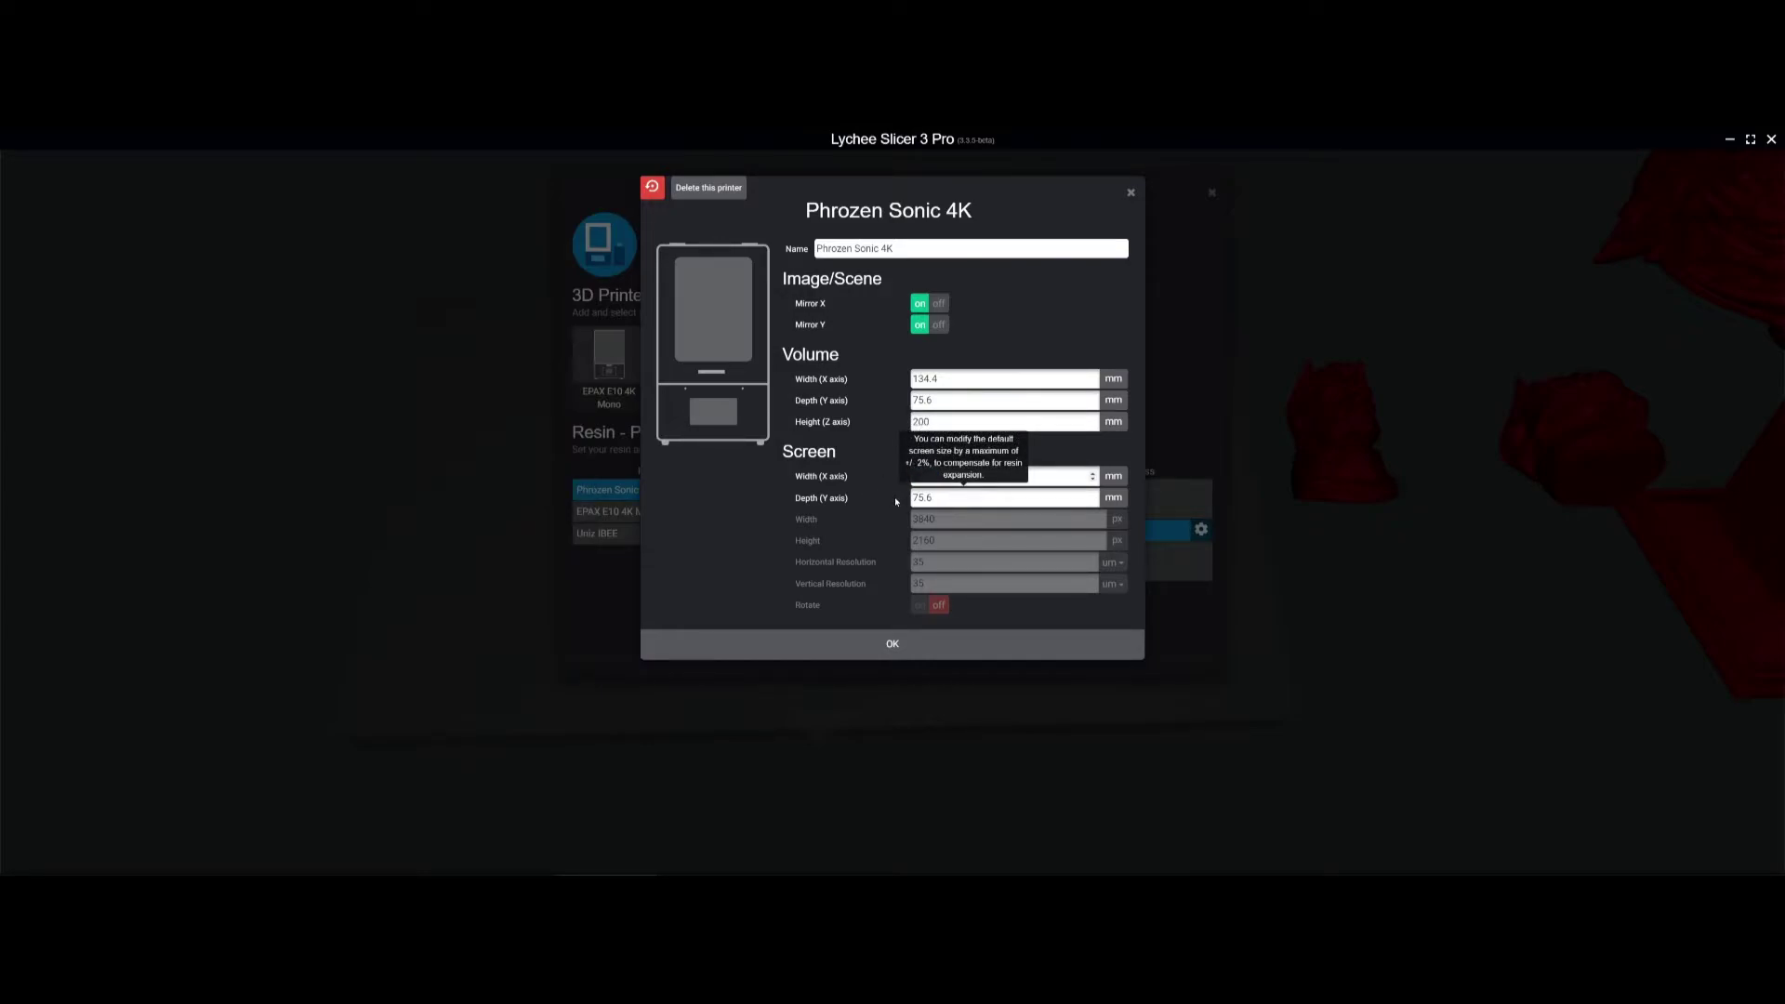
text(133.86)
key(Tab)
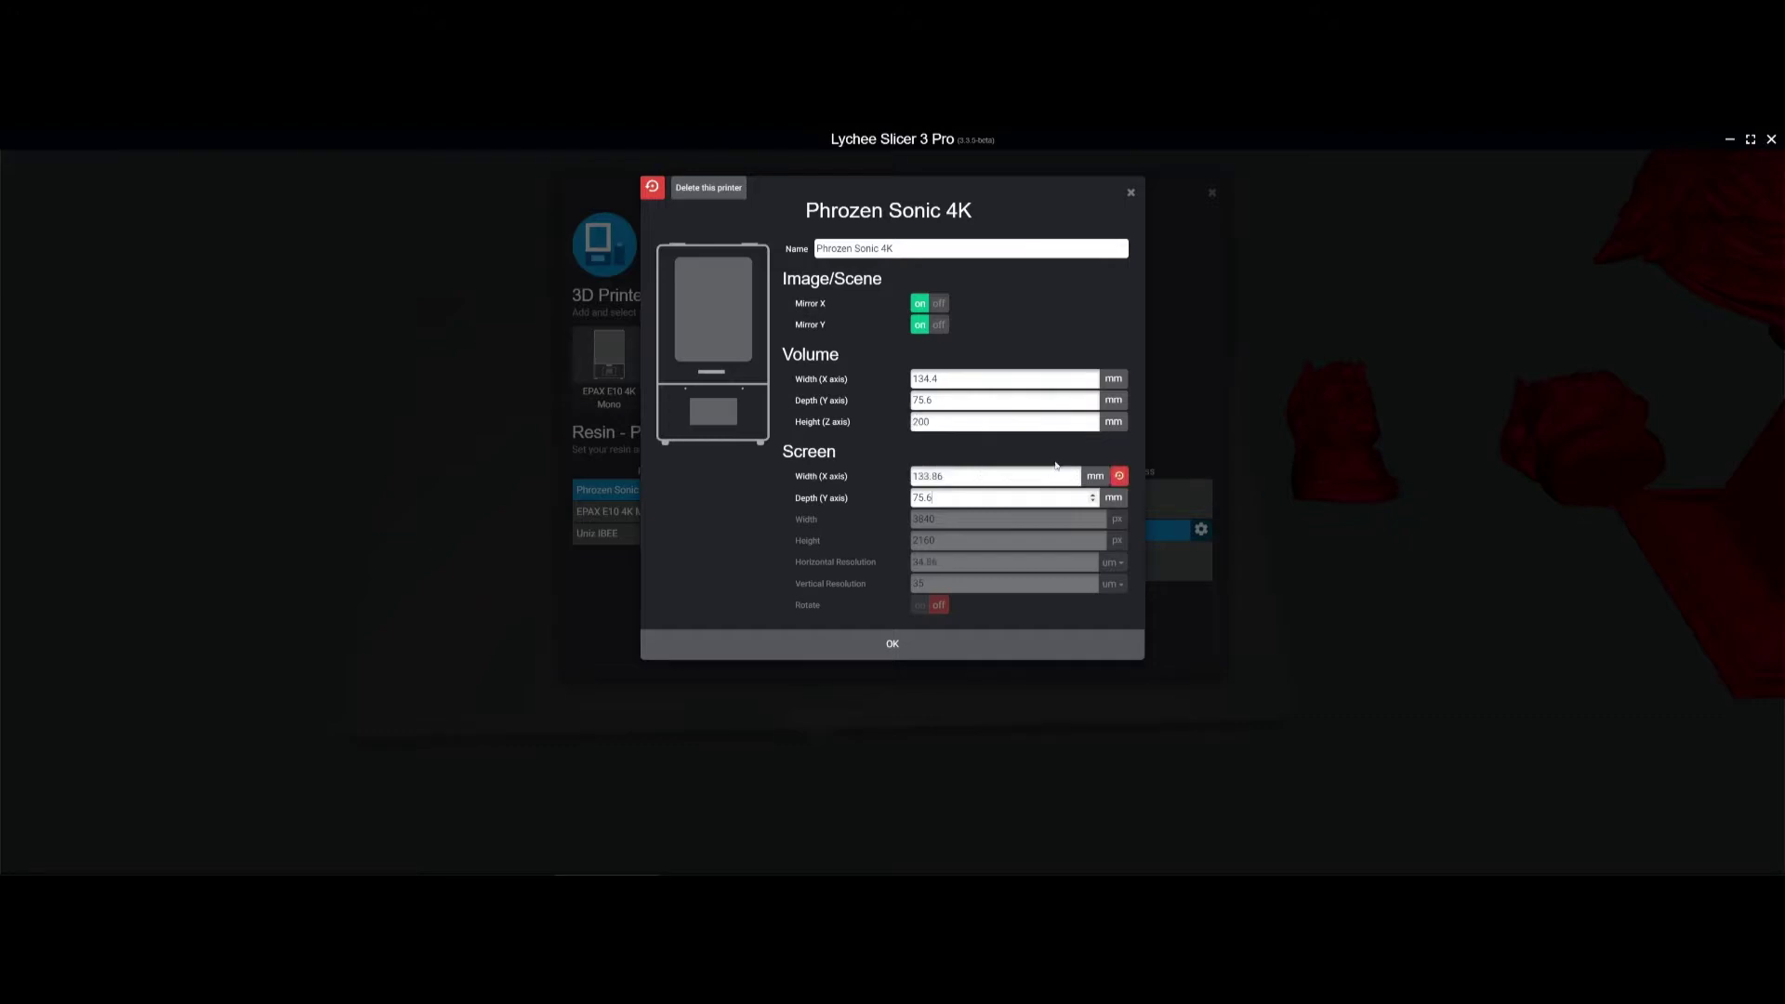
click(1042, 477)
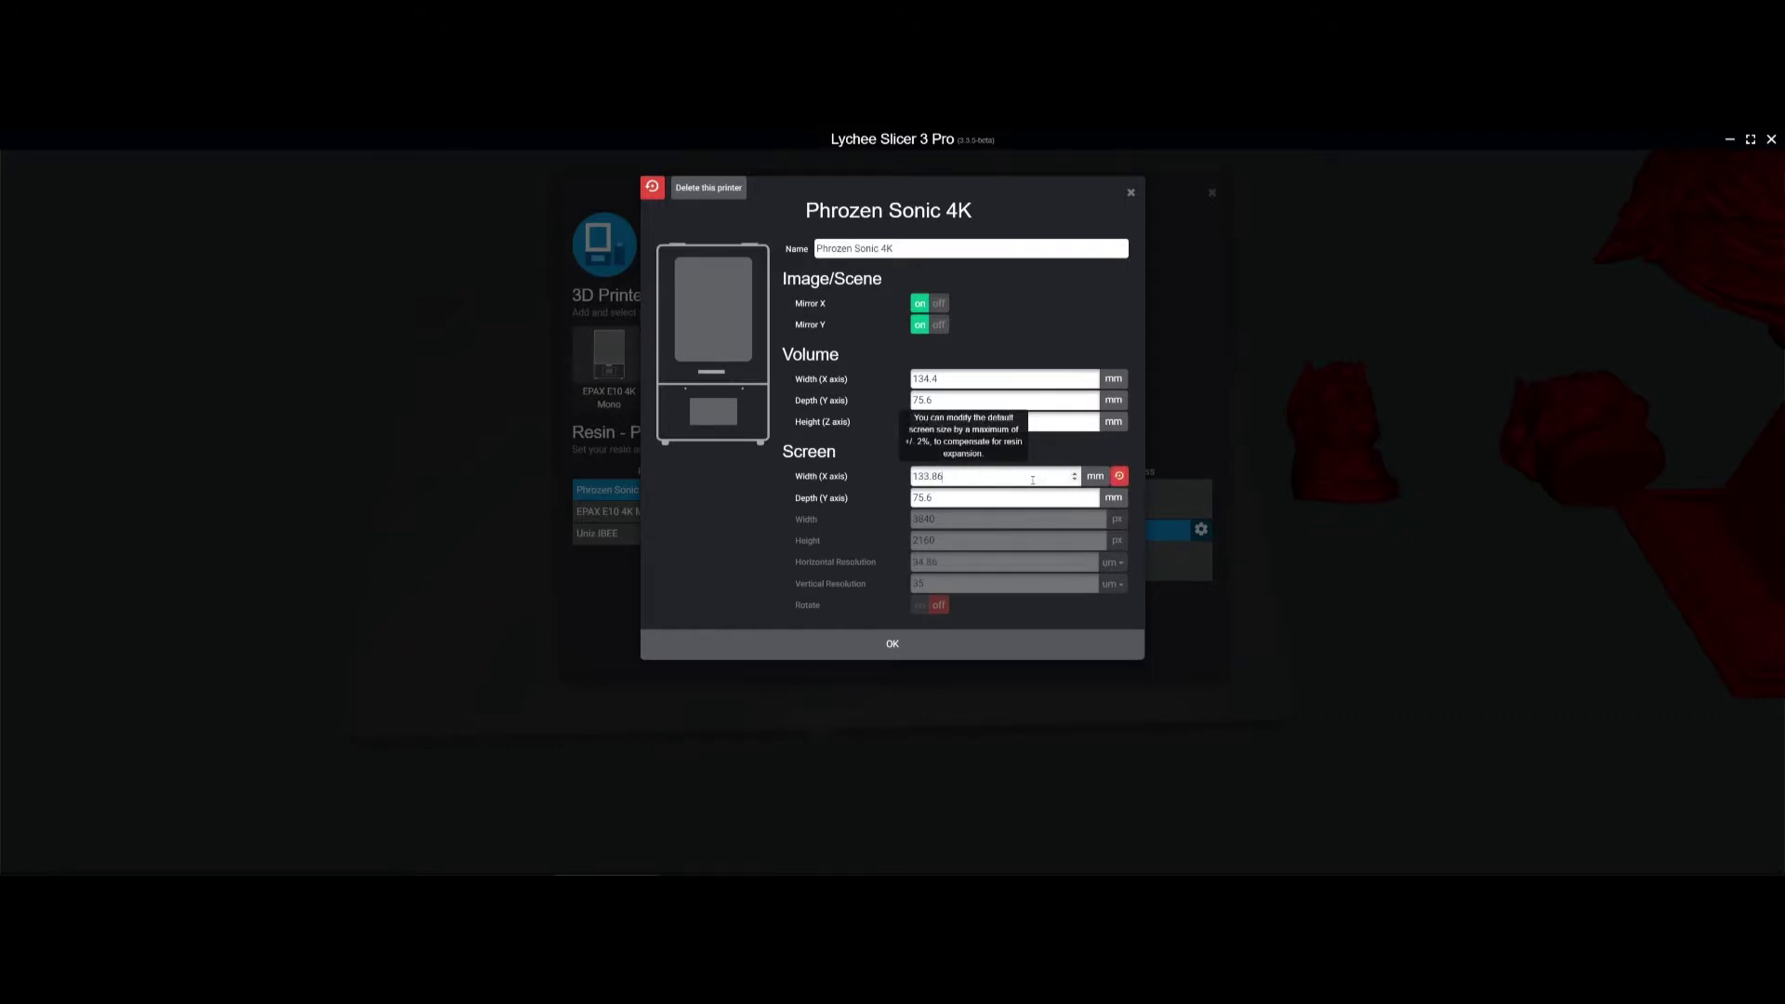
click(1010, 497)
Step: Return to the Calculator, clear it, and compute 49.6 / 50 multiplied by the 75.6 mm screen depth
key(alt+Tab)
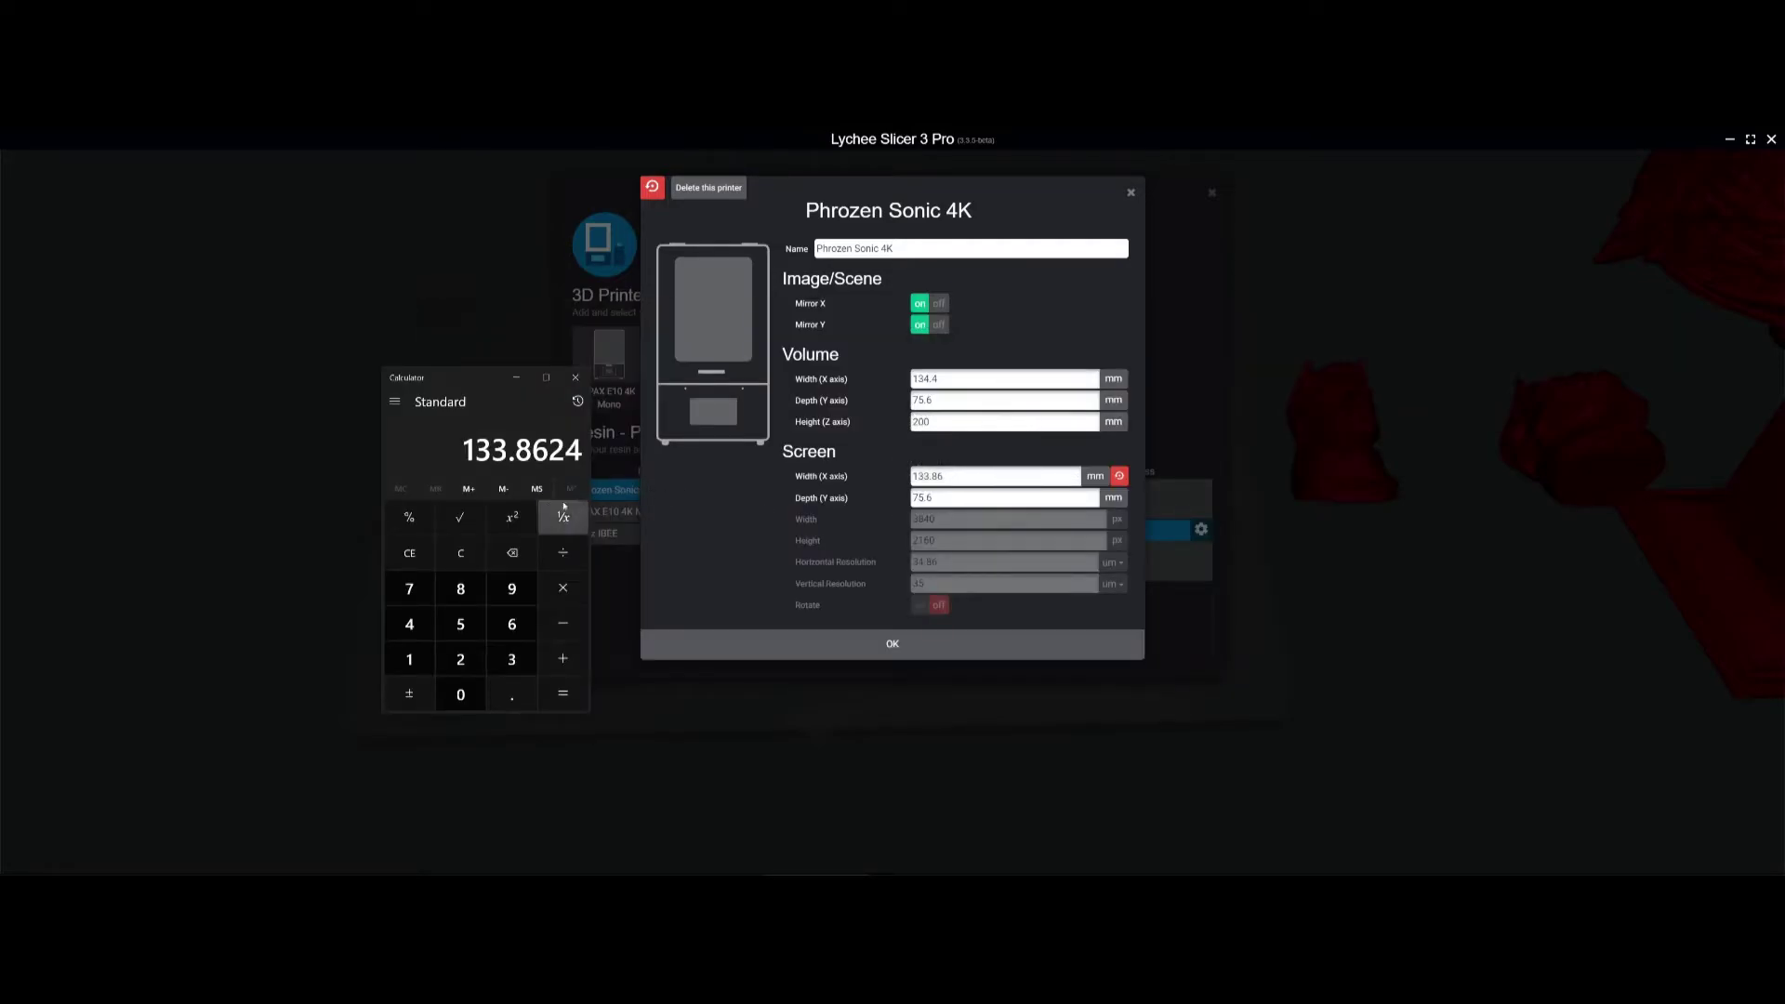
click(460, 552)
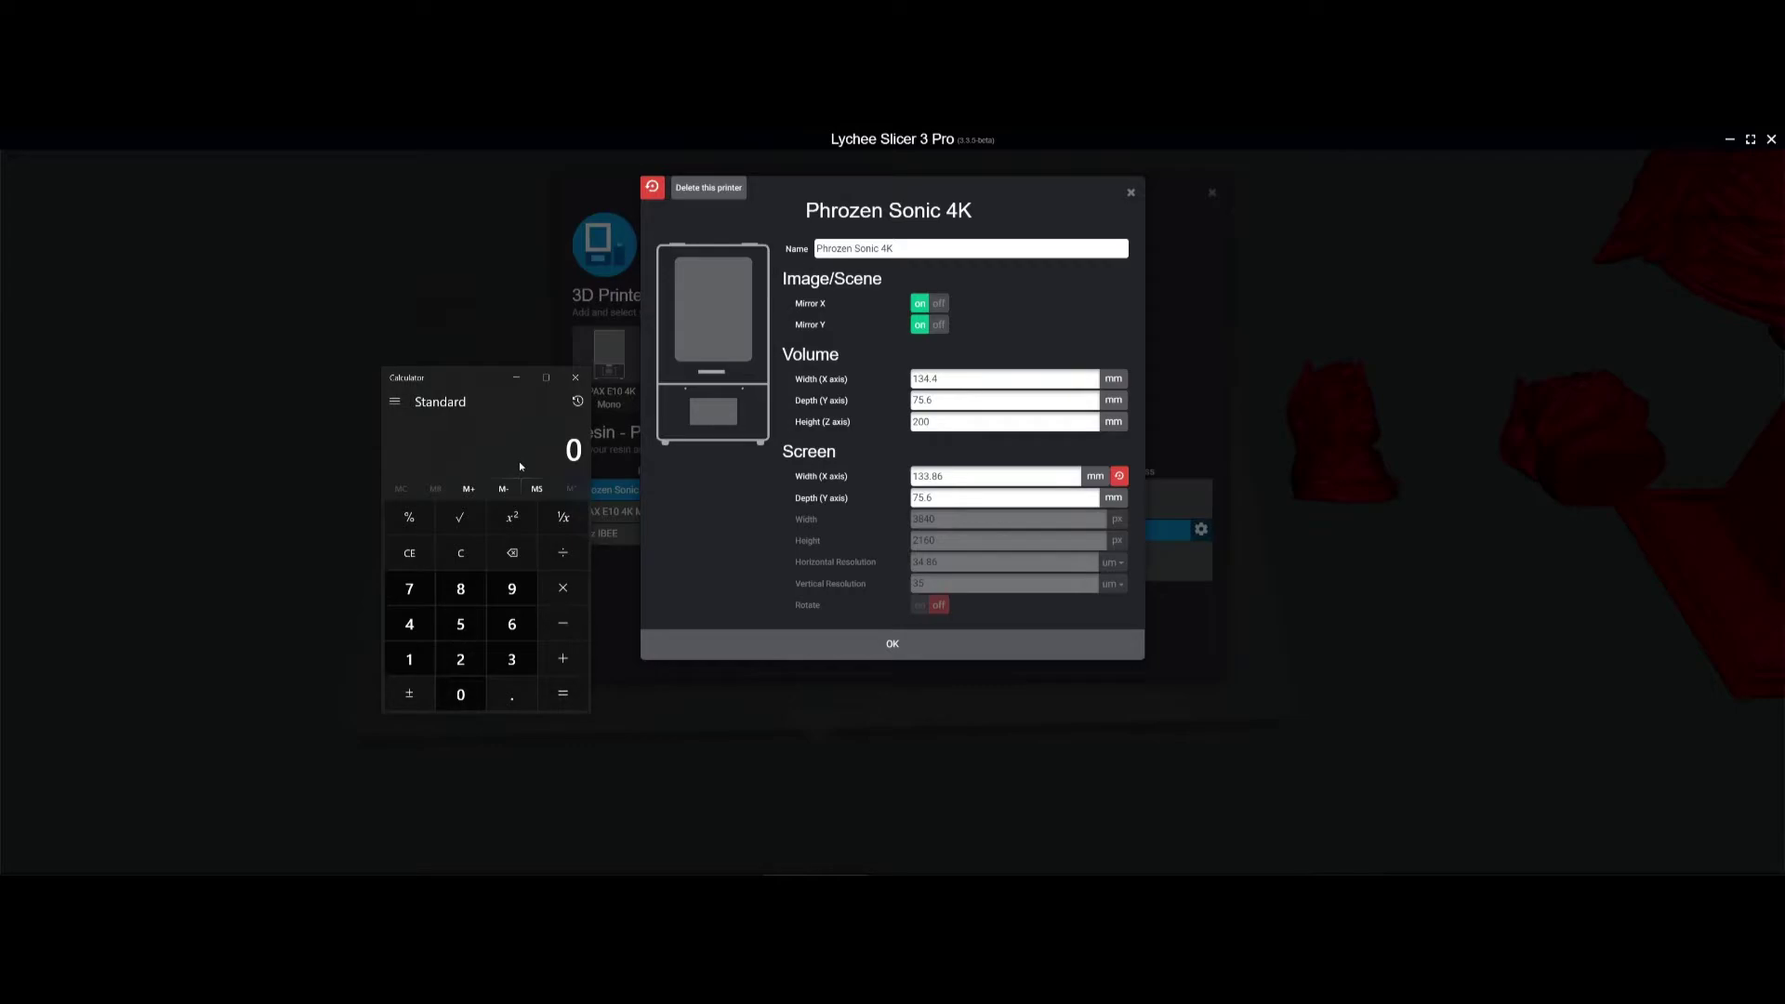
text(49.6)
key(slash)
text(50)
key(Return)
key(asterisk)
text(75.6)
key(Return)
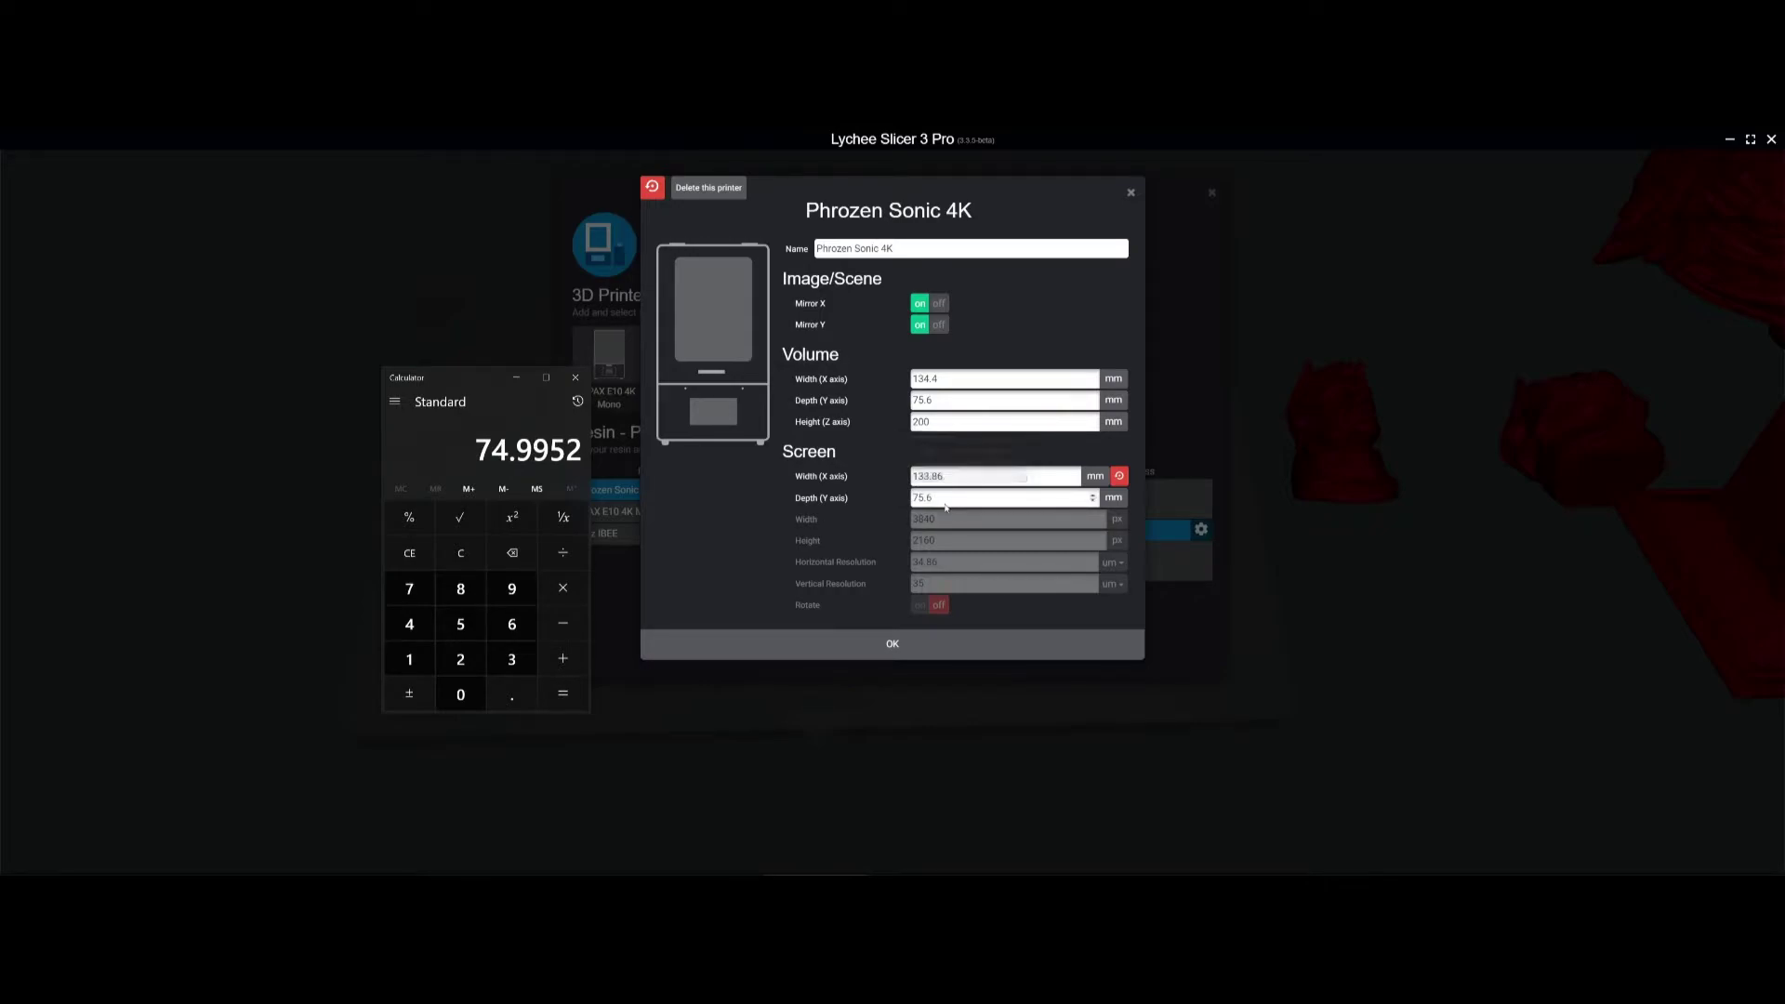
Step: Replace the screen depth on the Y axis with the calculated value and close the printer settings
drag(945, 499, 899, 500)
key(alt+Tab)
key(alt+Tab)
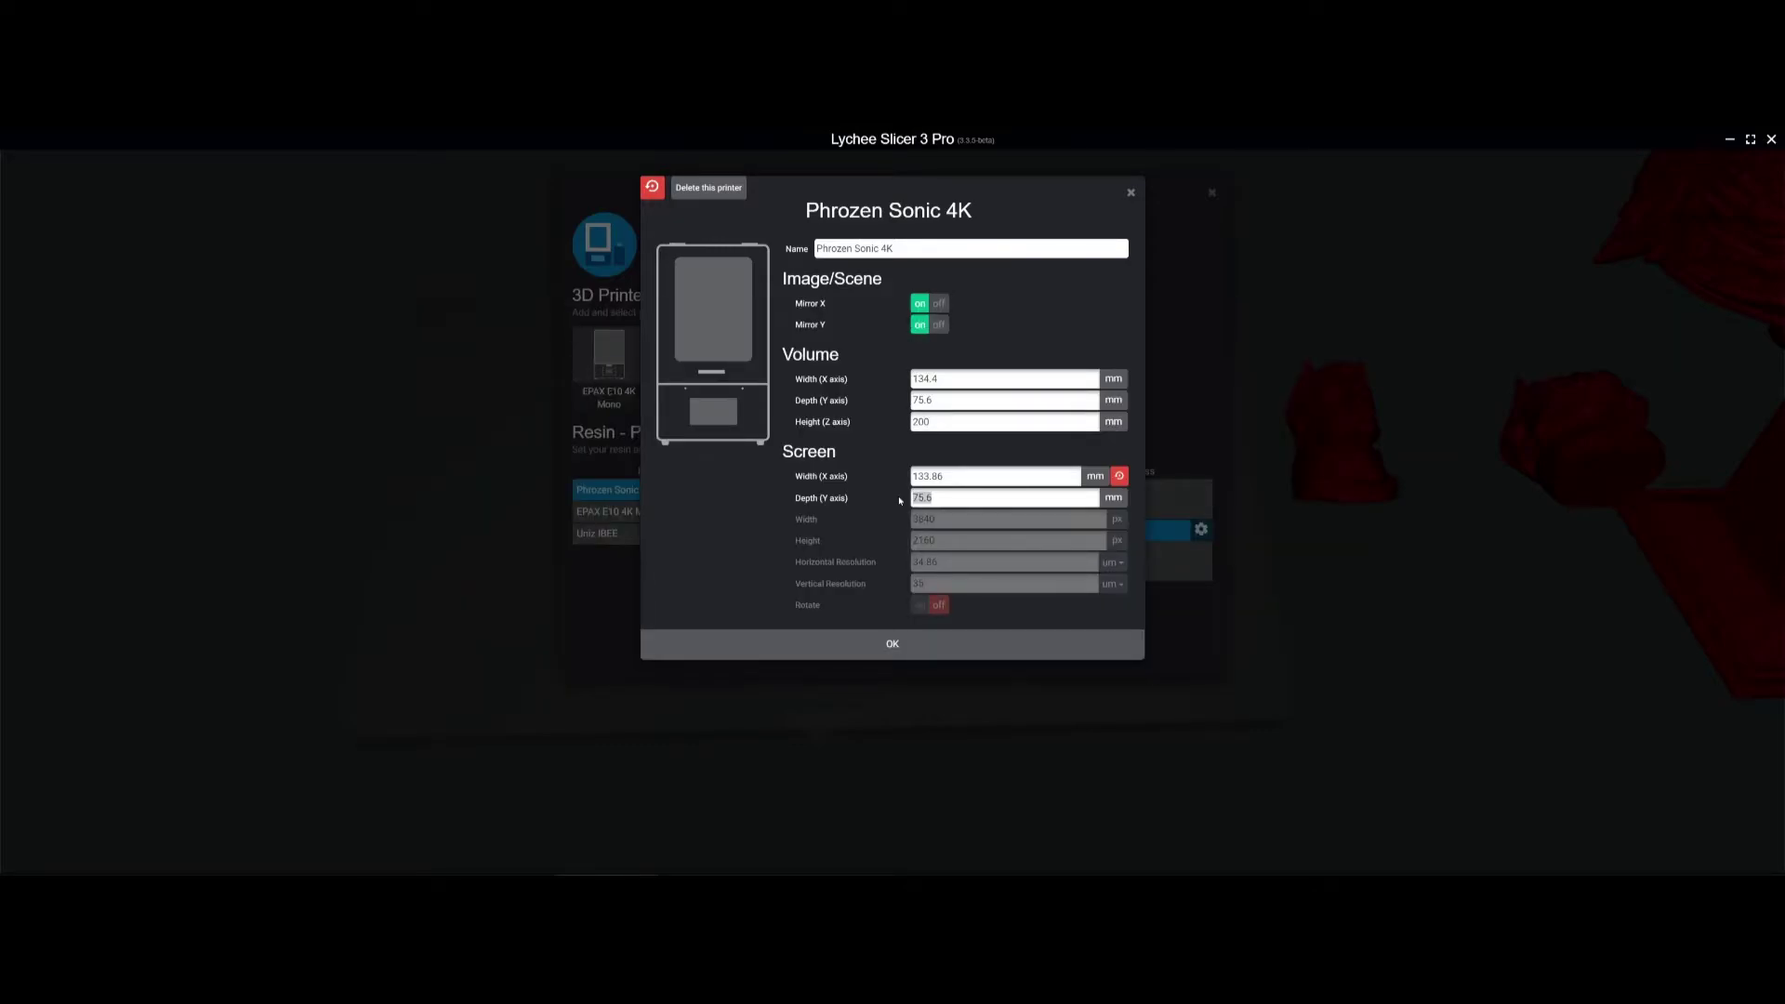
text(7)
click(1130, 192)
click(1213, 194)
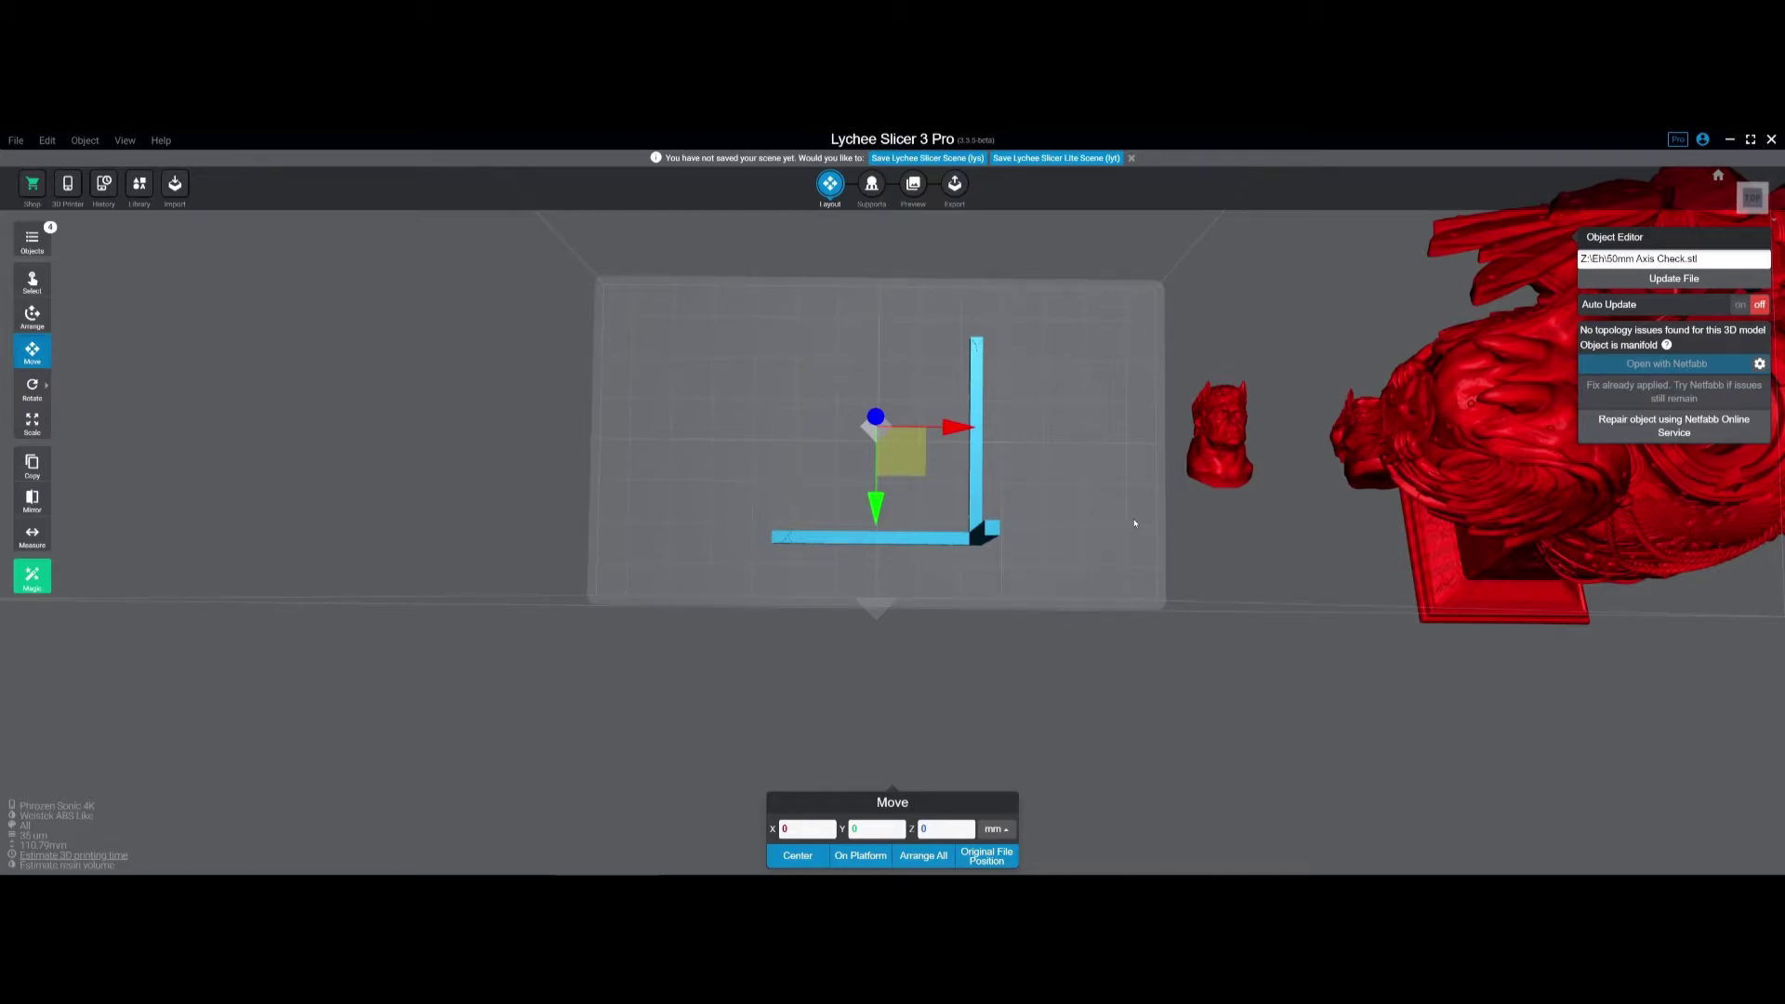
Step: Move the head onto the build plate behind the front bar, at about X -8.73 and Y 0.83 mm
drag(1108, 540, 1118, 497)
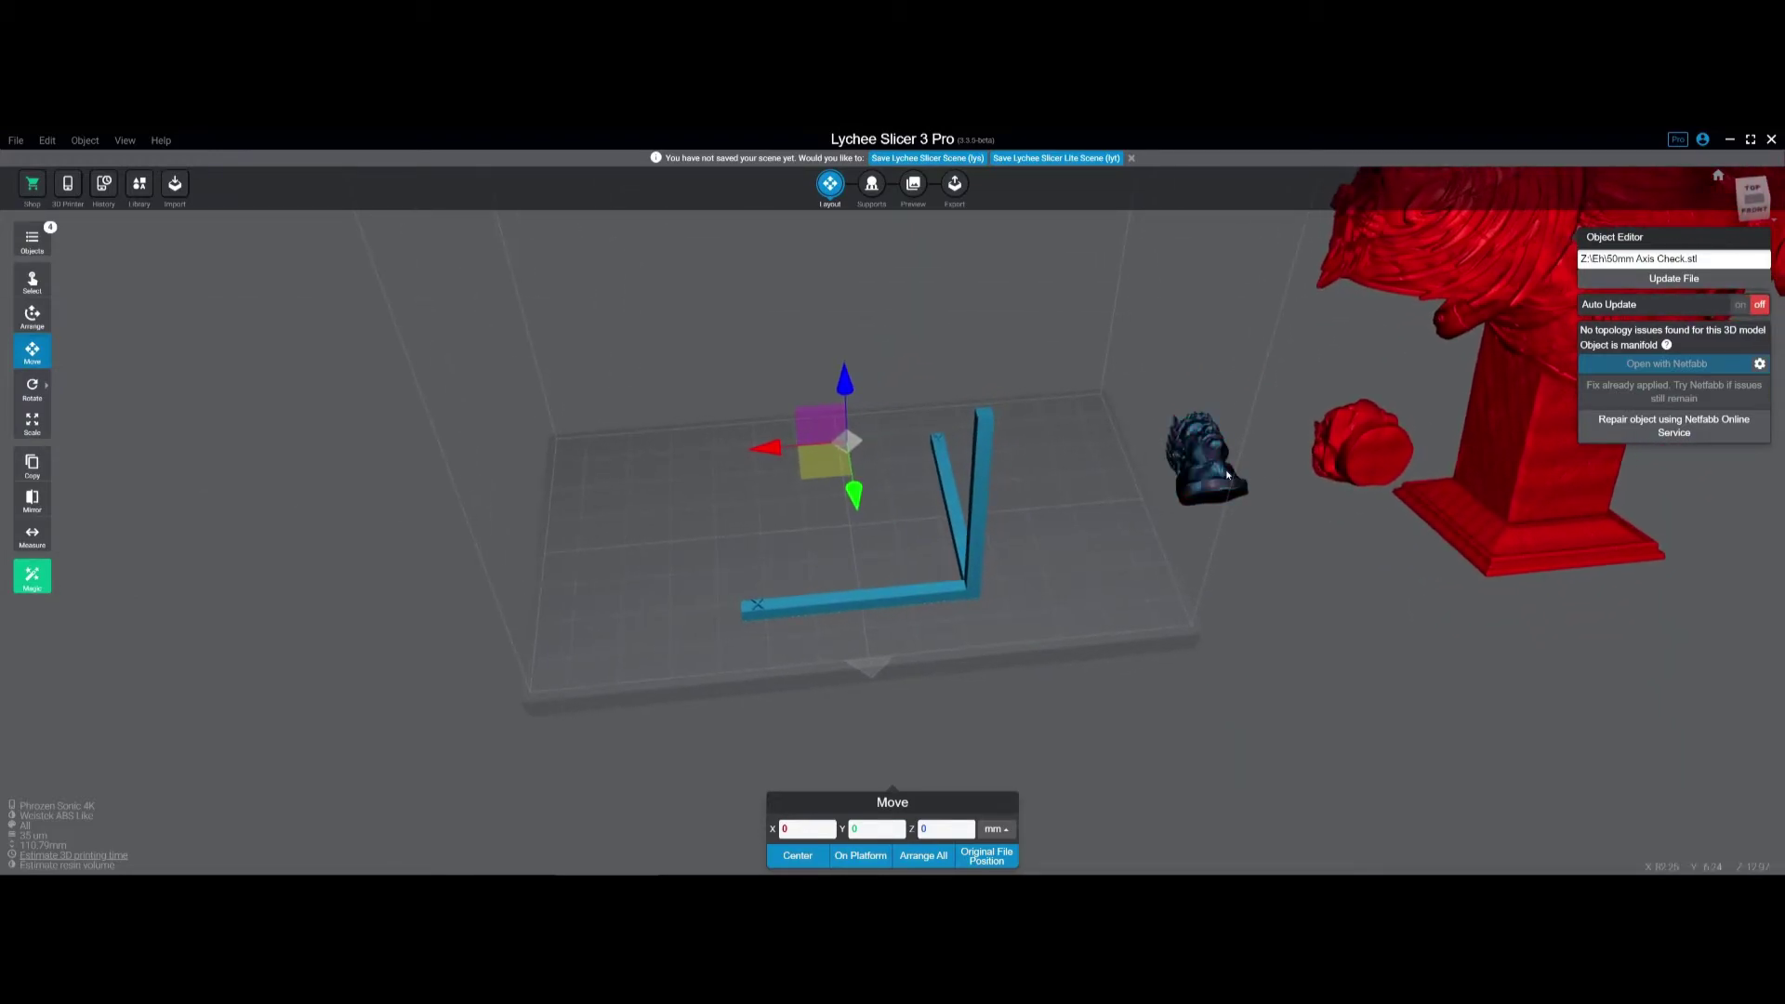
drag(1213, 450, 873, 470)
middle_drag(873, 470, 1034, 487)
scroll(1034, 487, up, 2)
right_drag(1033, 487, 999, 488)
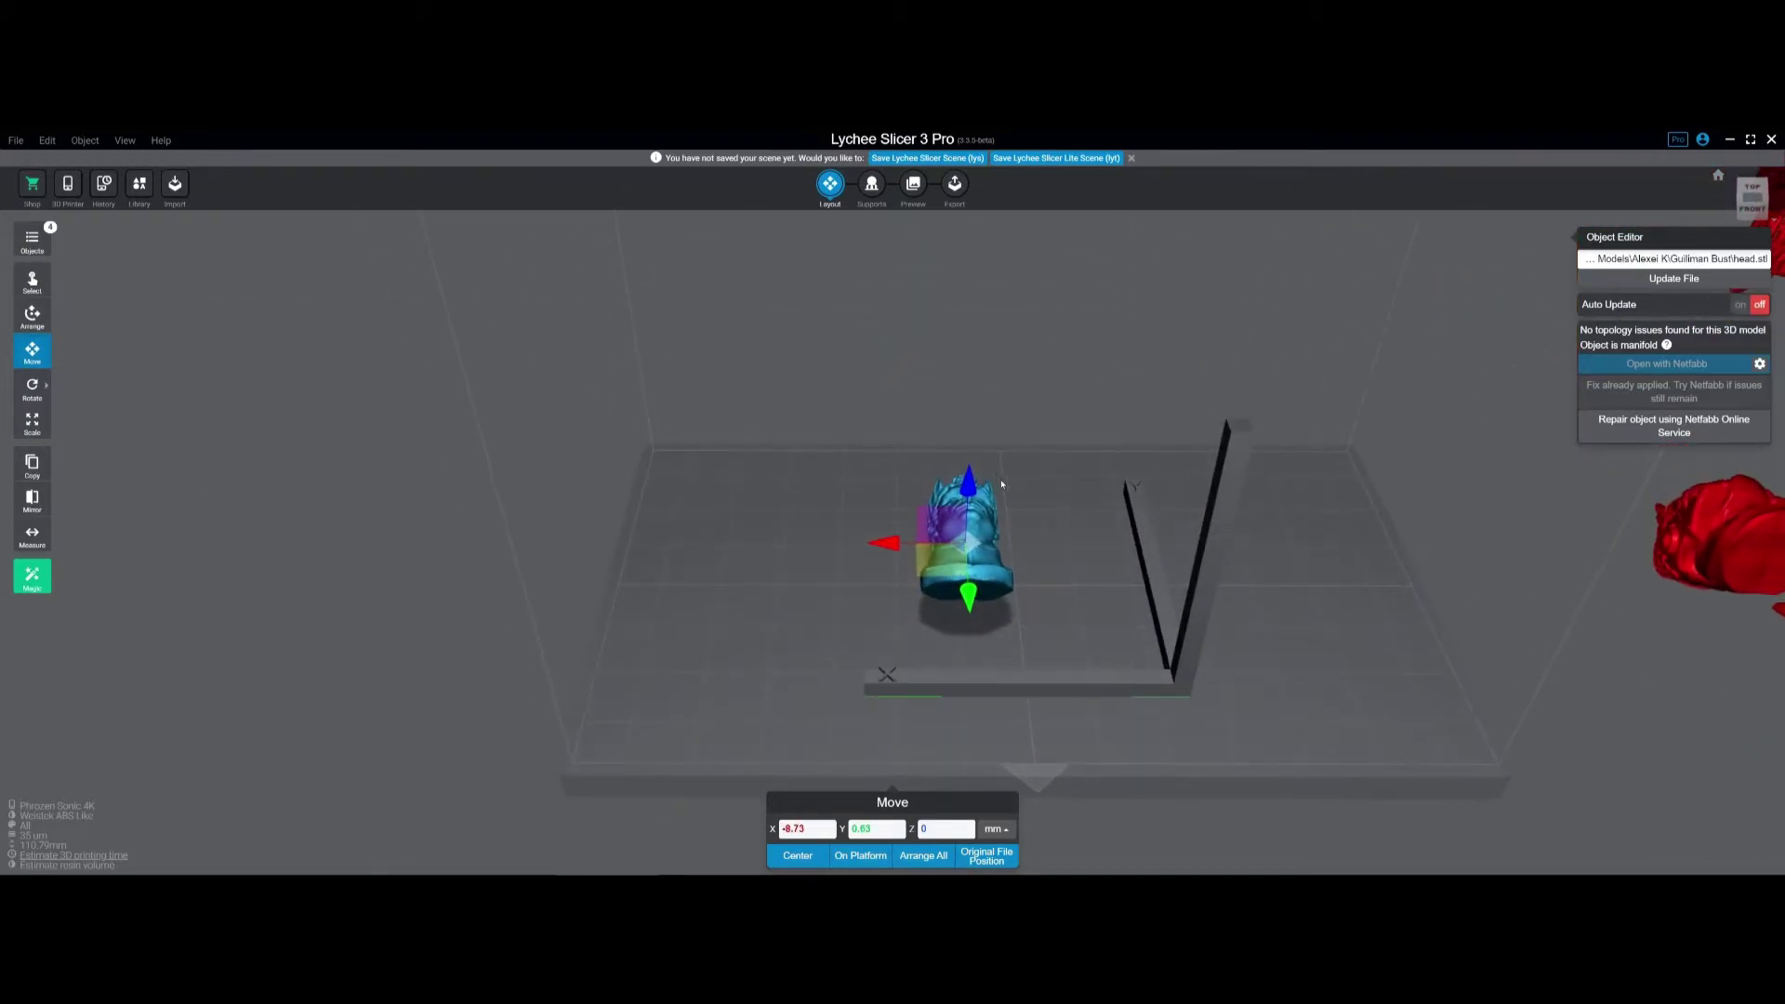
Step: Select the 50 mm axis check model, open the Calculator, compute 49.2 / 50 for its vertical bar, and close the Calculator
middle_drag(999, 488, 952, 457)
click(1149, 586)
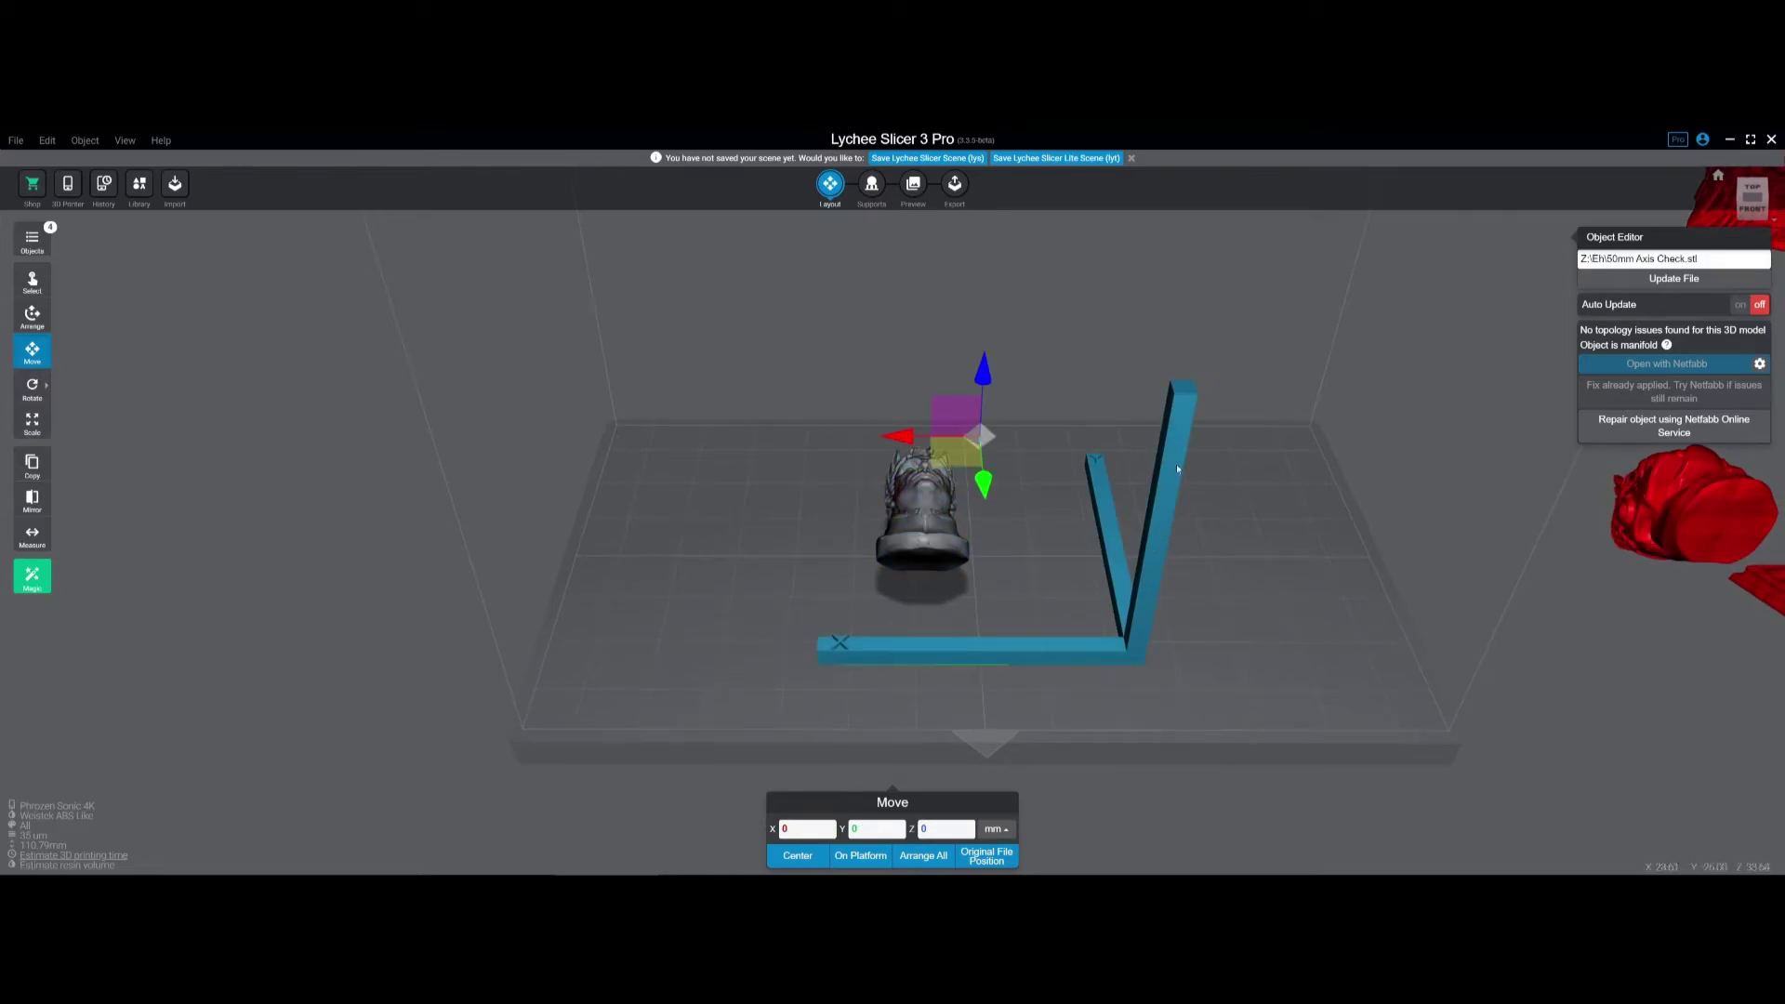
key(super+r)
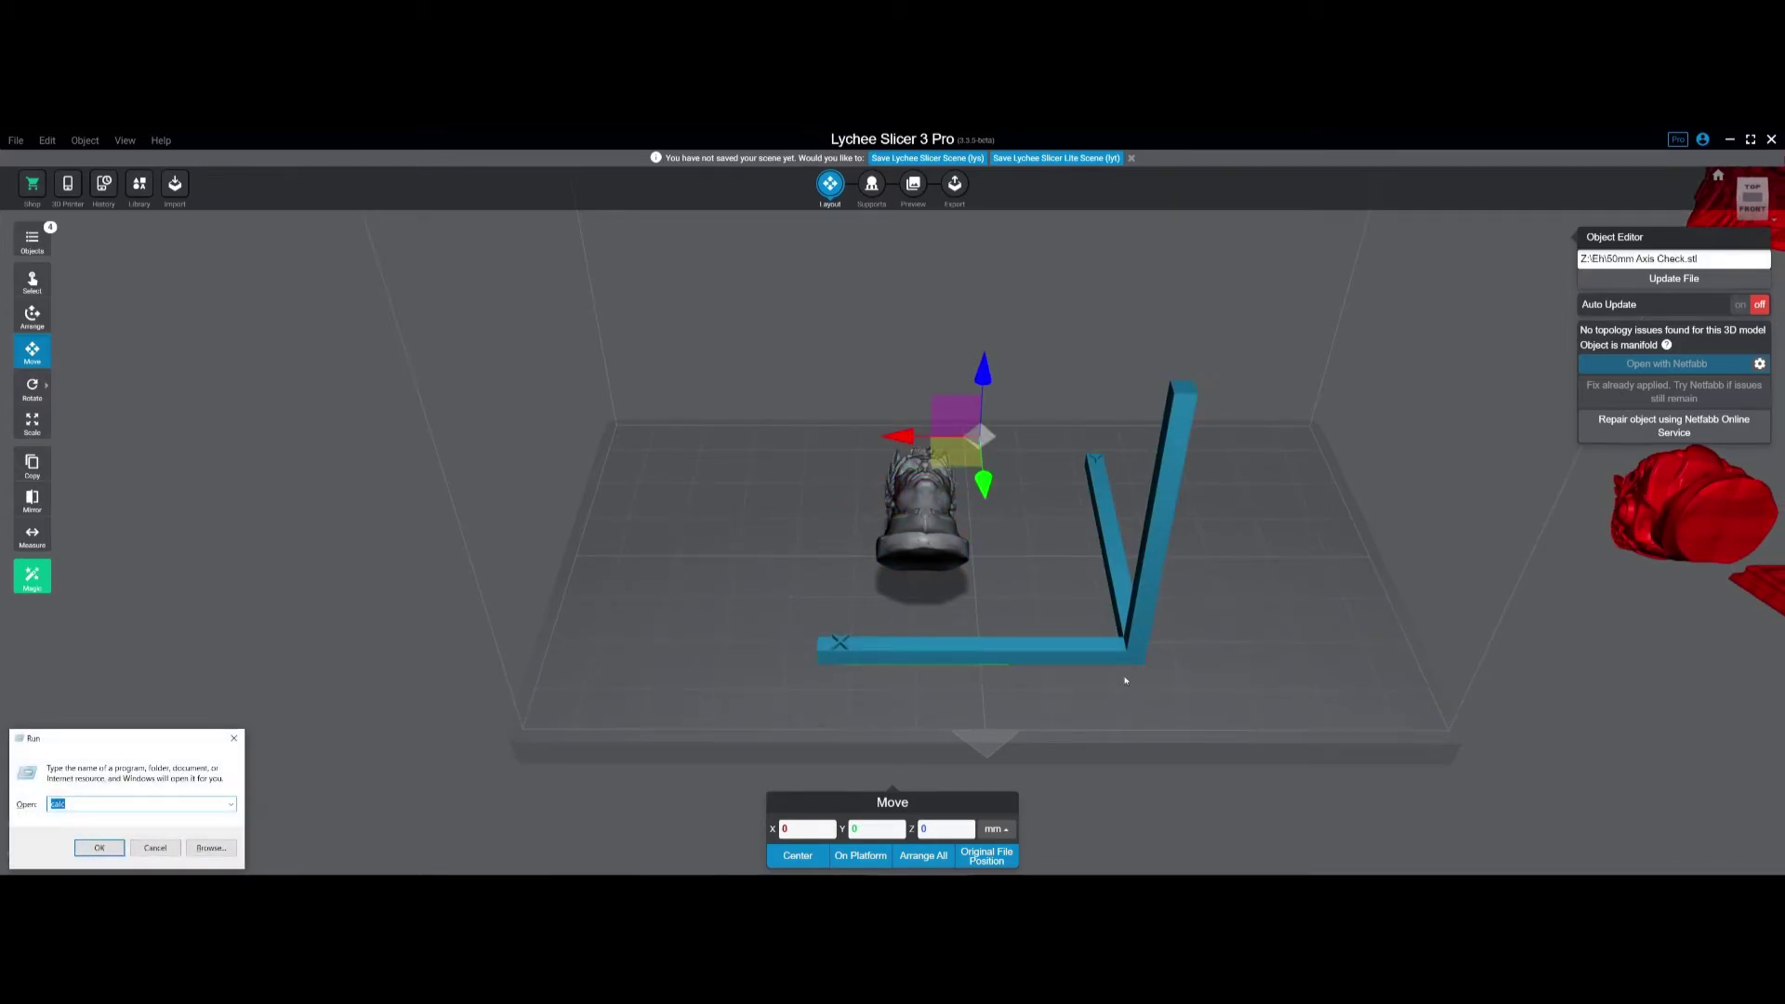
text(calc)
key(Return)
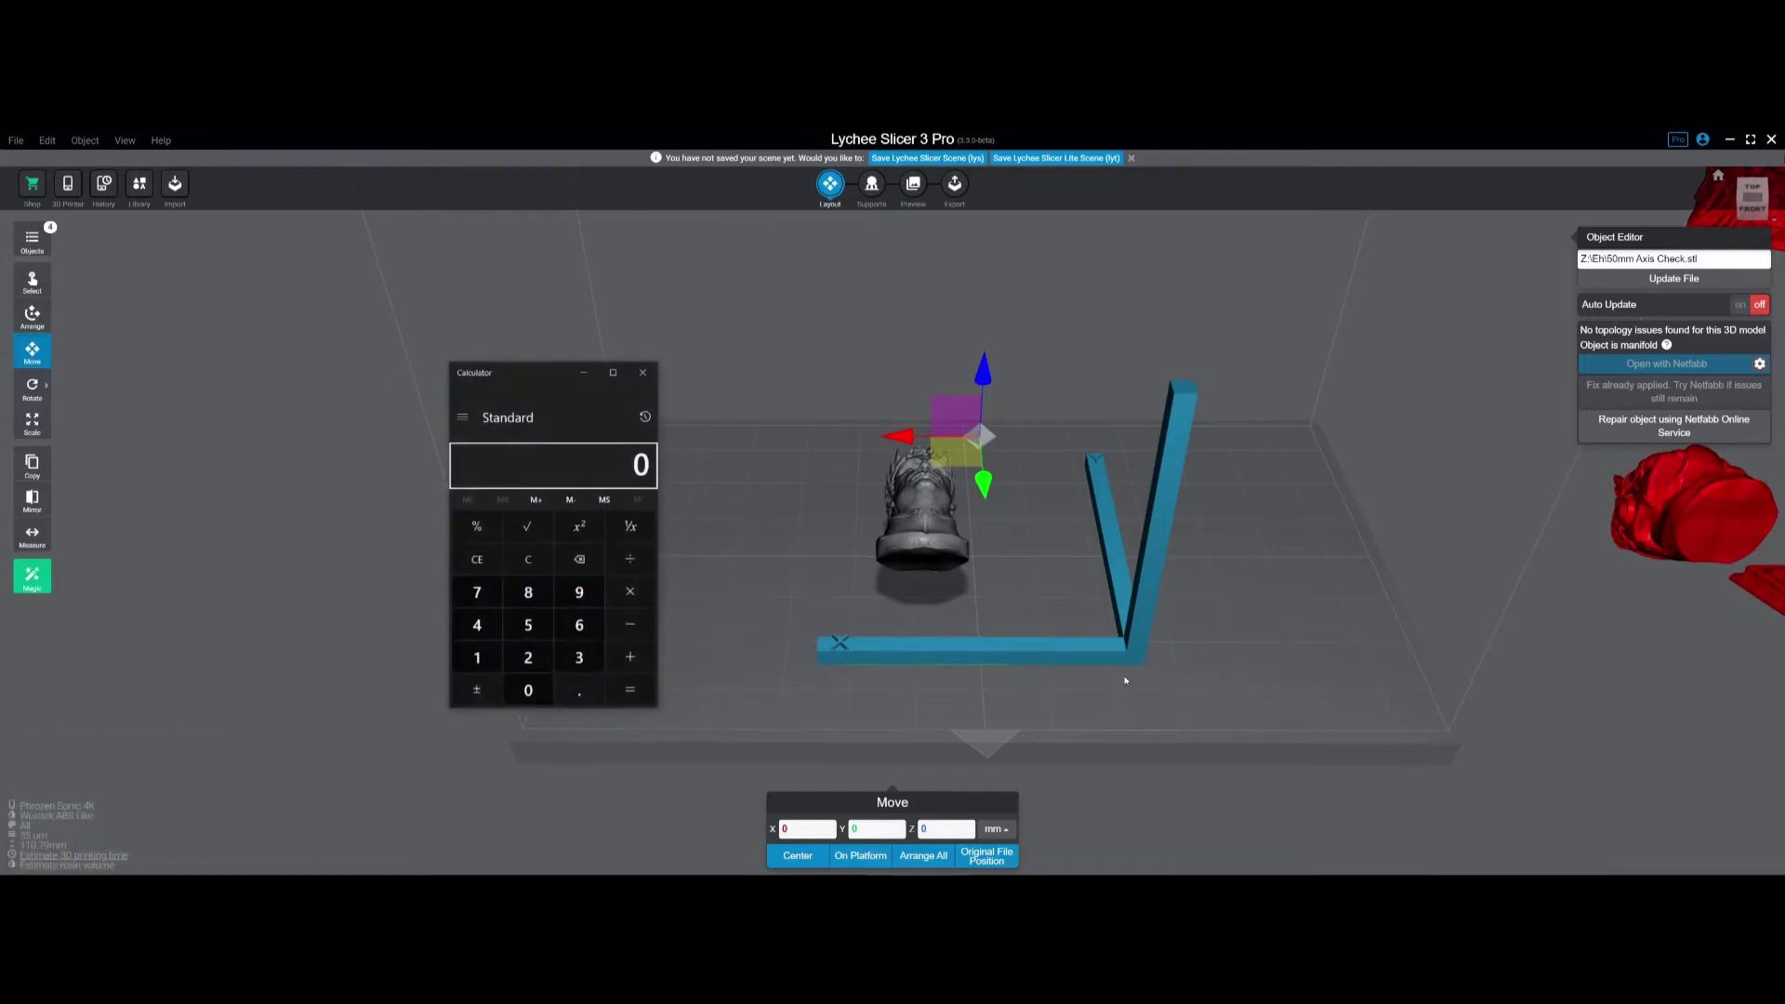
text(49.2)
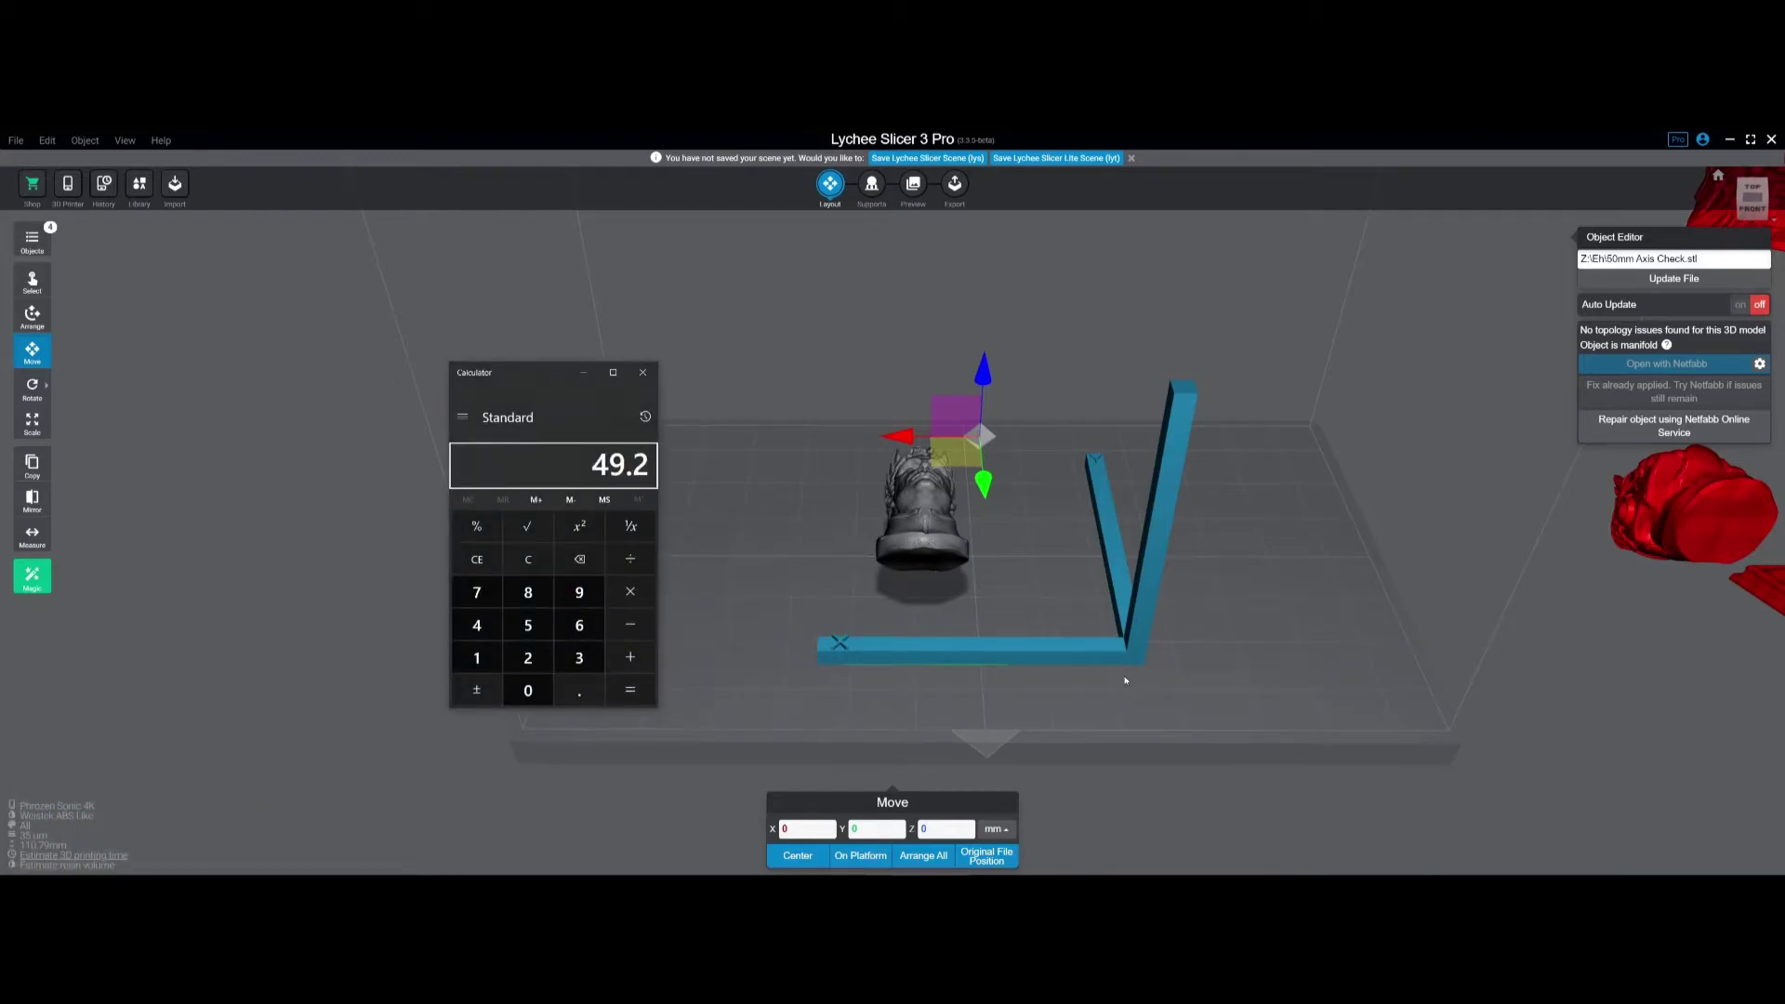
text(/5)
key(Return)
click(839, 642)
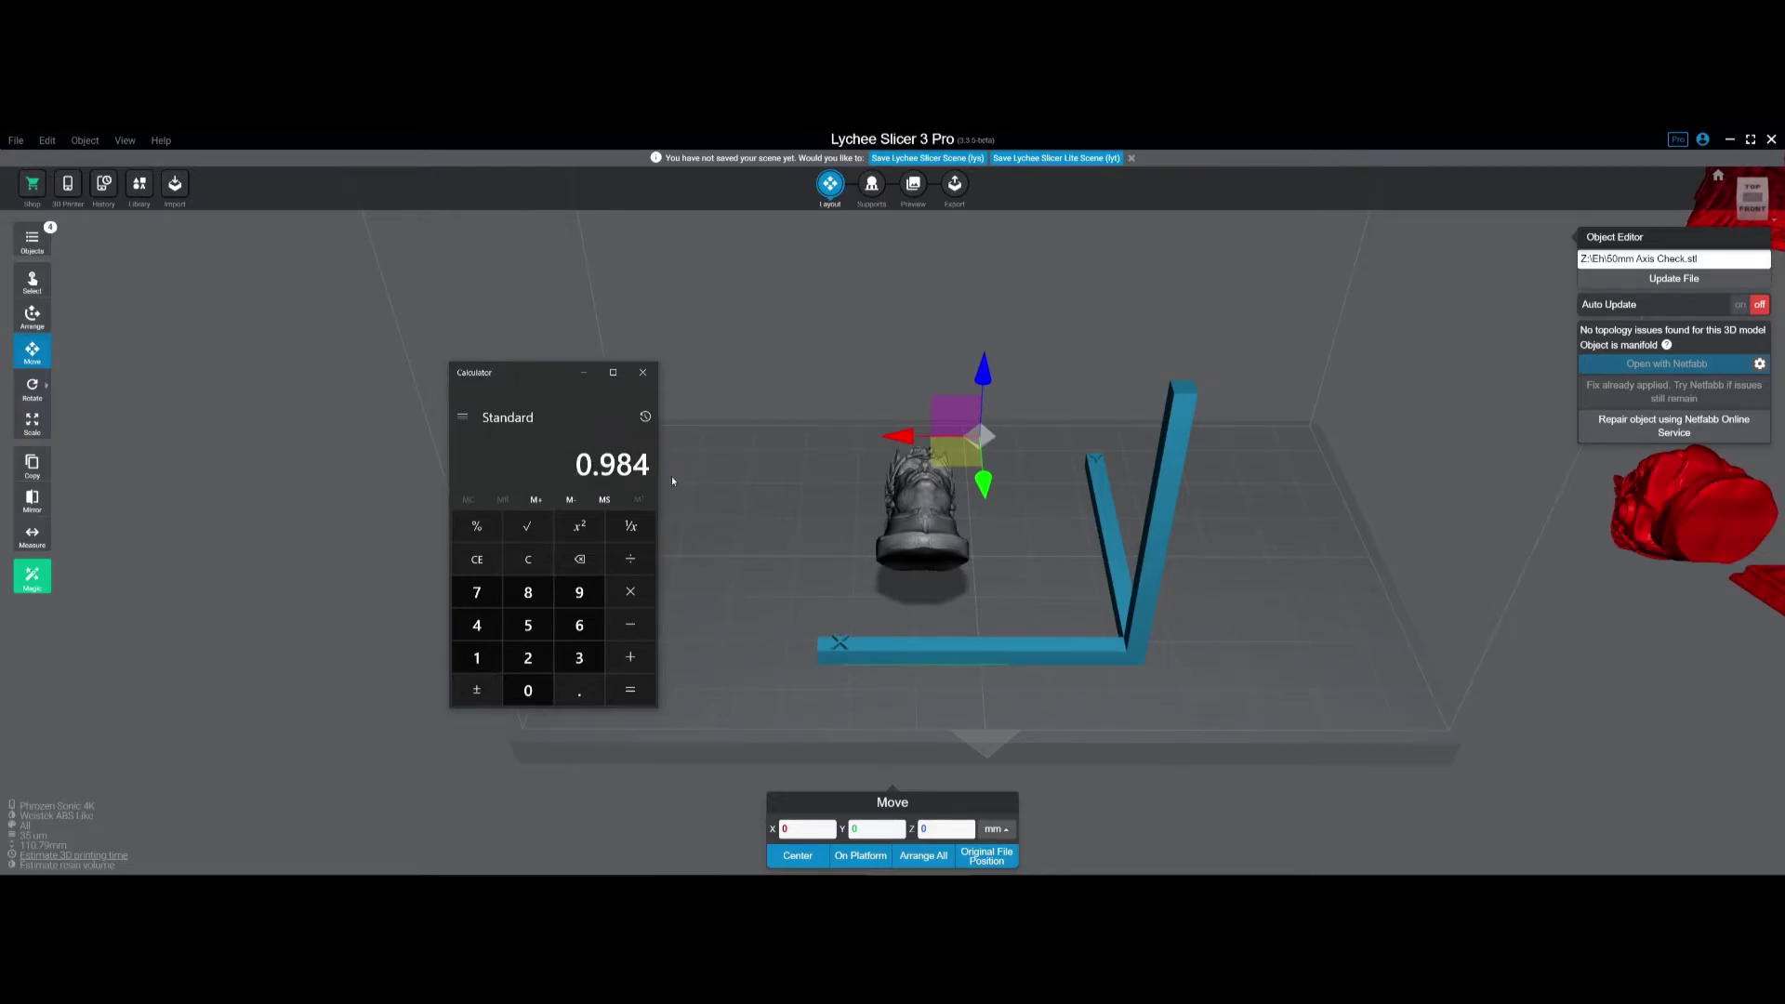
click(642, 372)
Step: Scale the head to 101.6% along the Z axis only, leaving X and Y at 100%
click(922, 506)
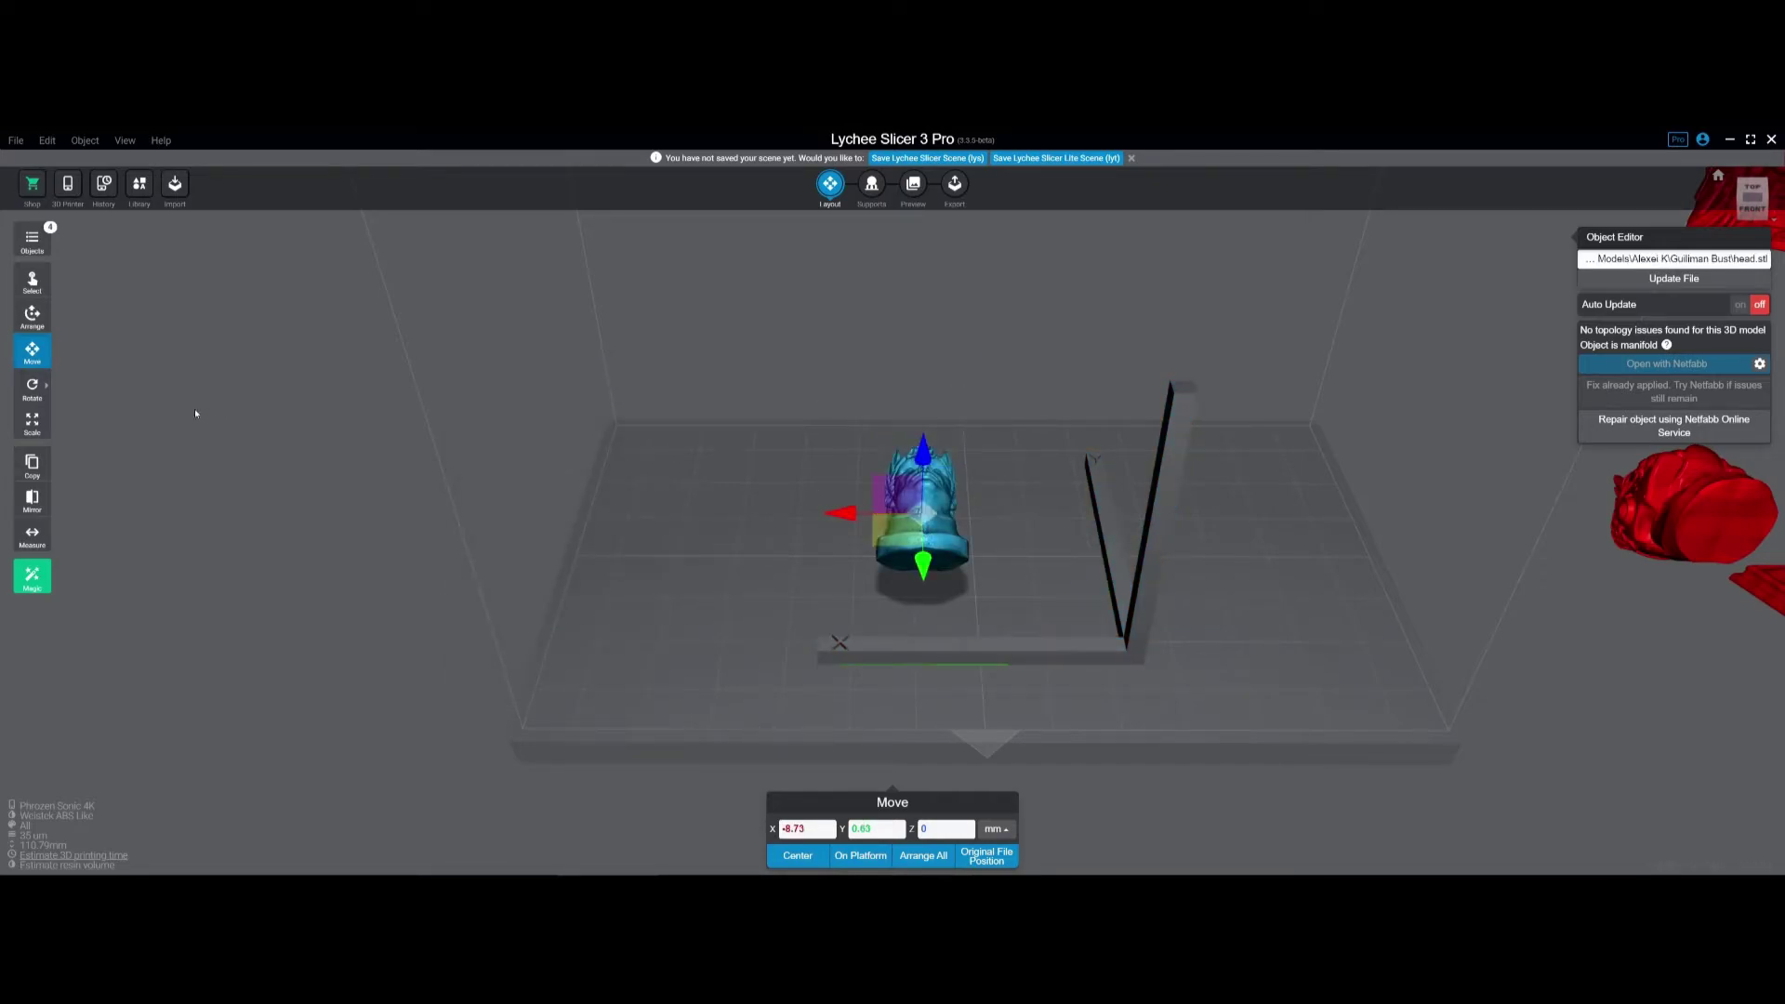
click(31, 422)
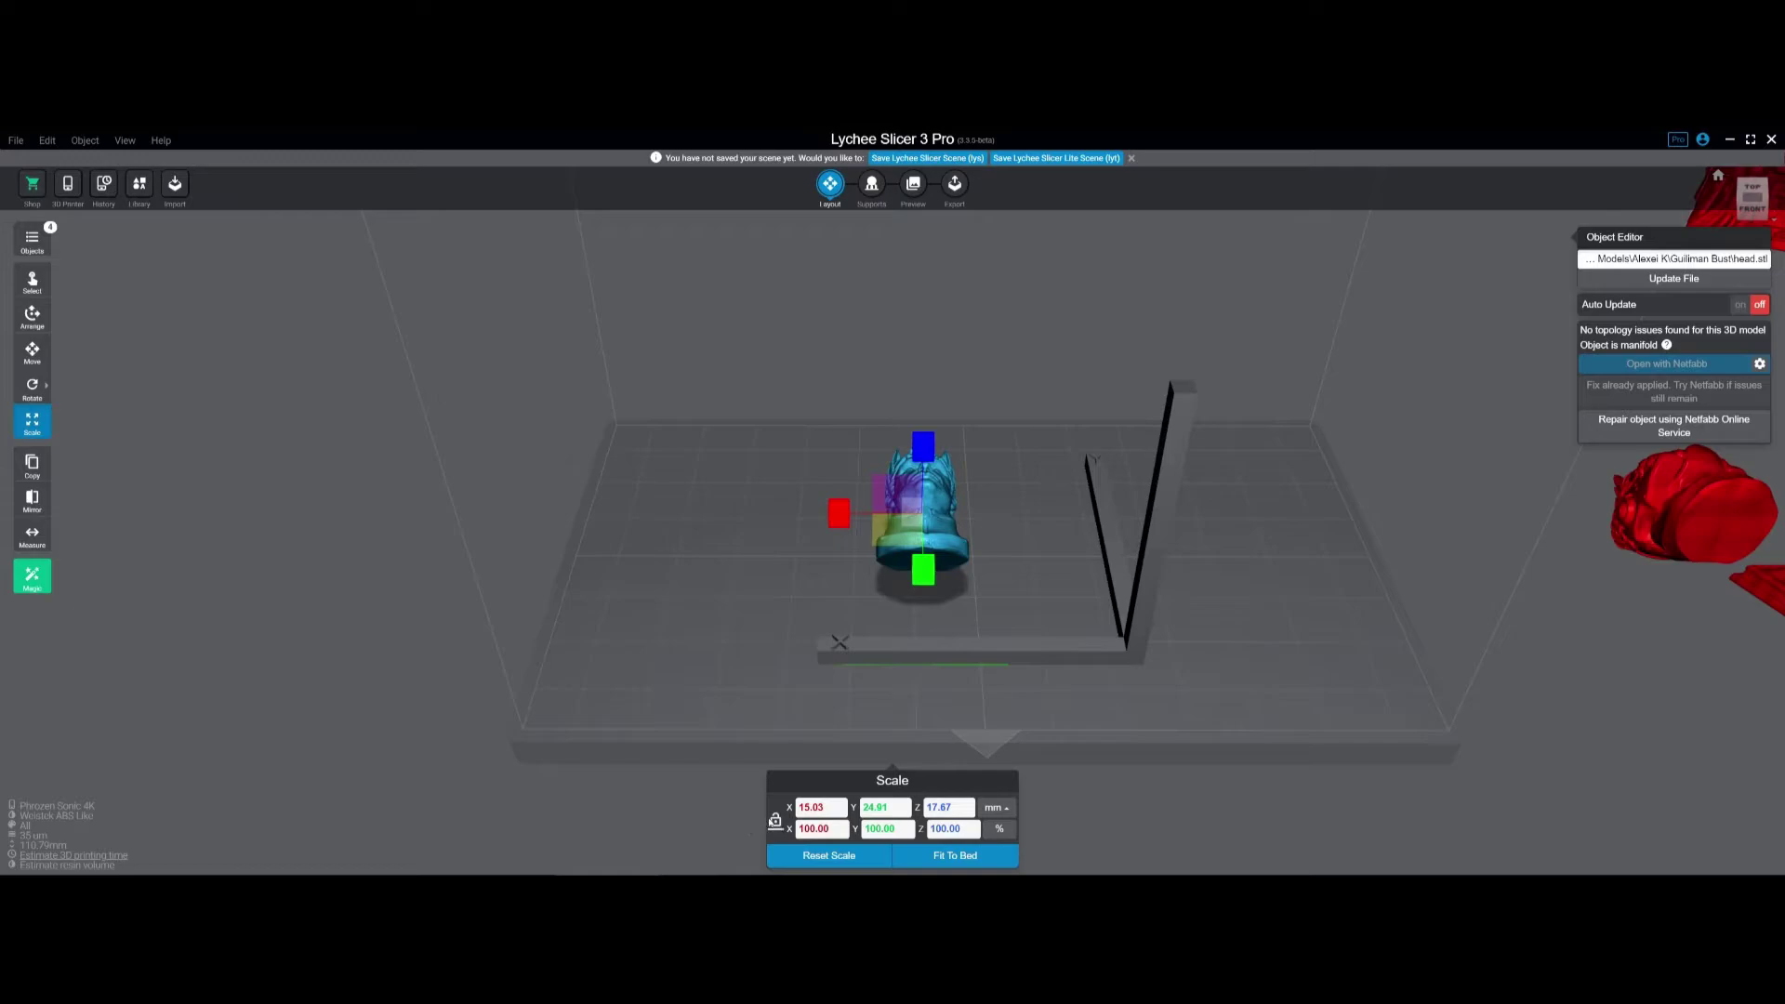
click(946, 828)
text(10)
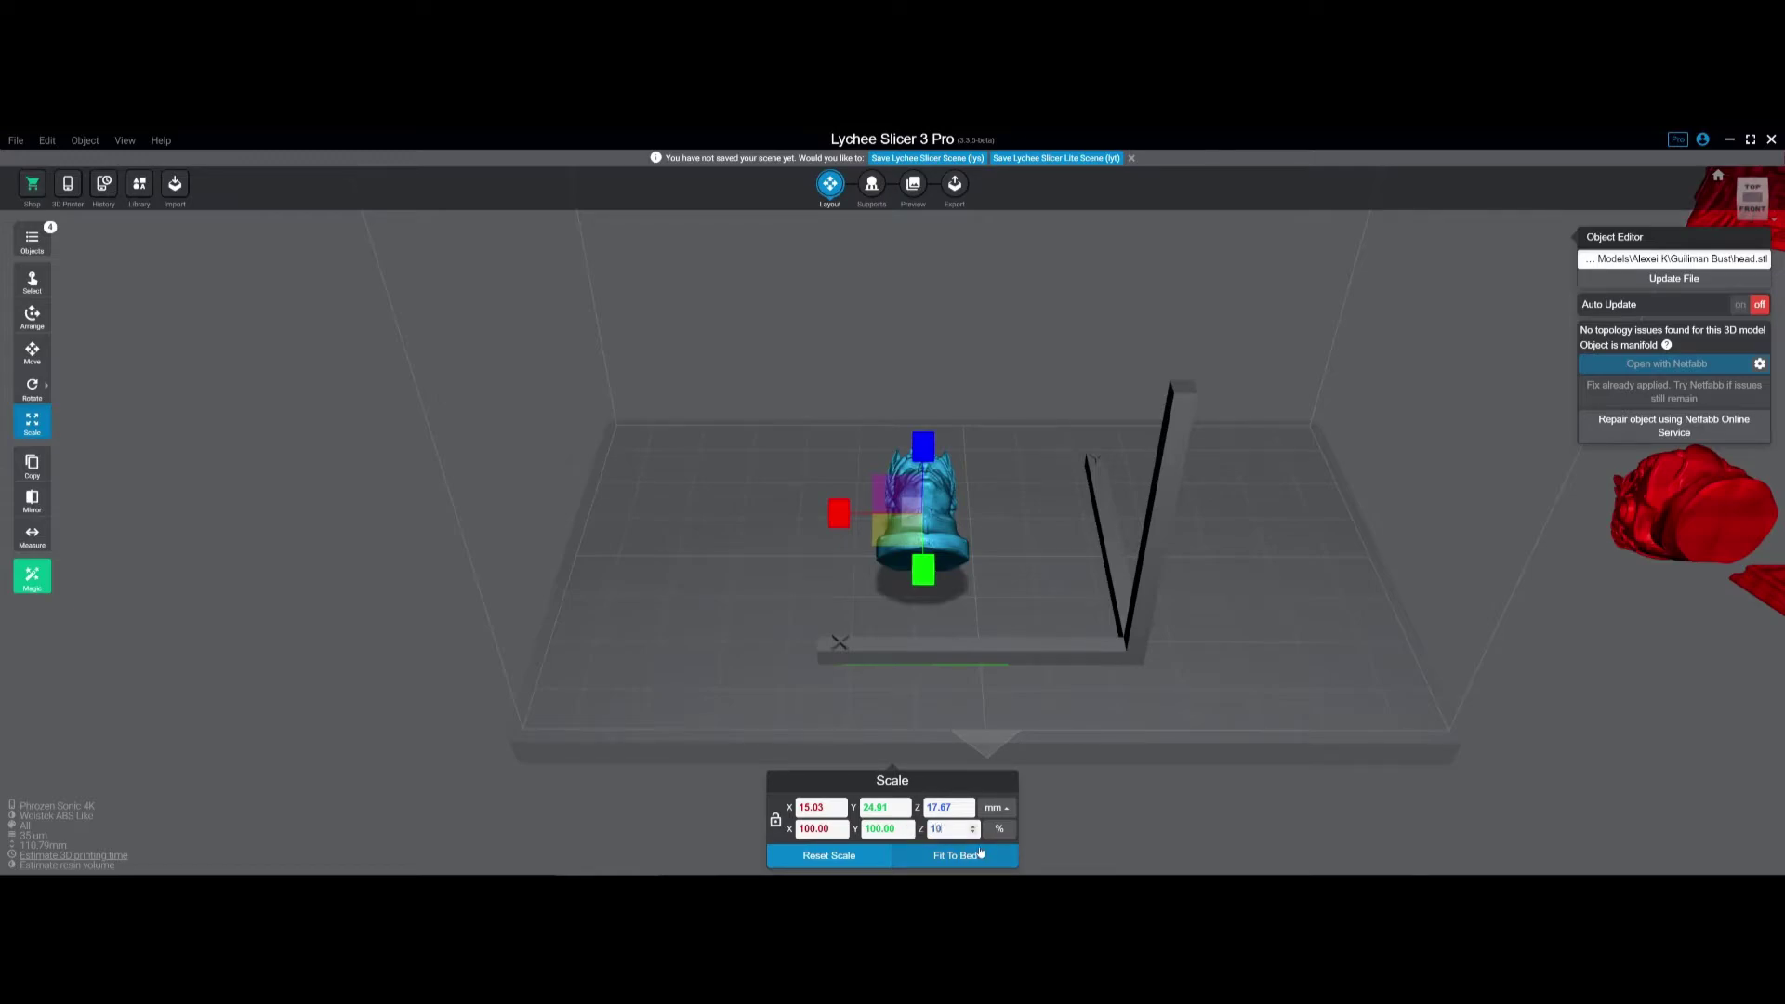
click(705, 697)
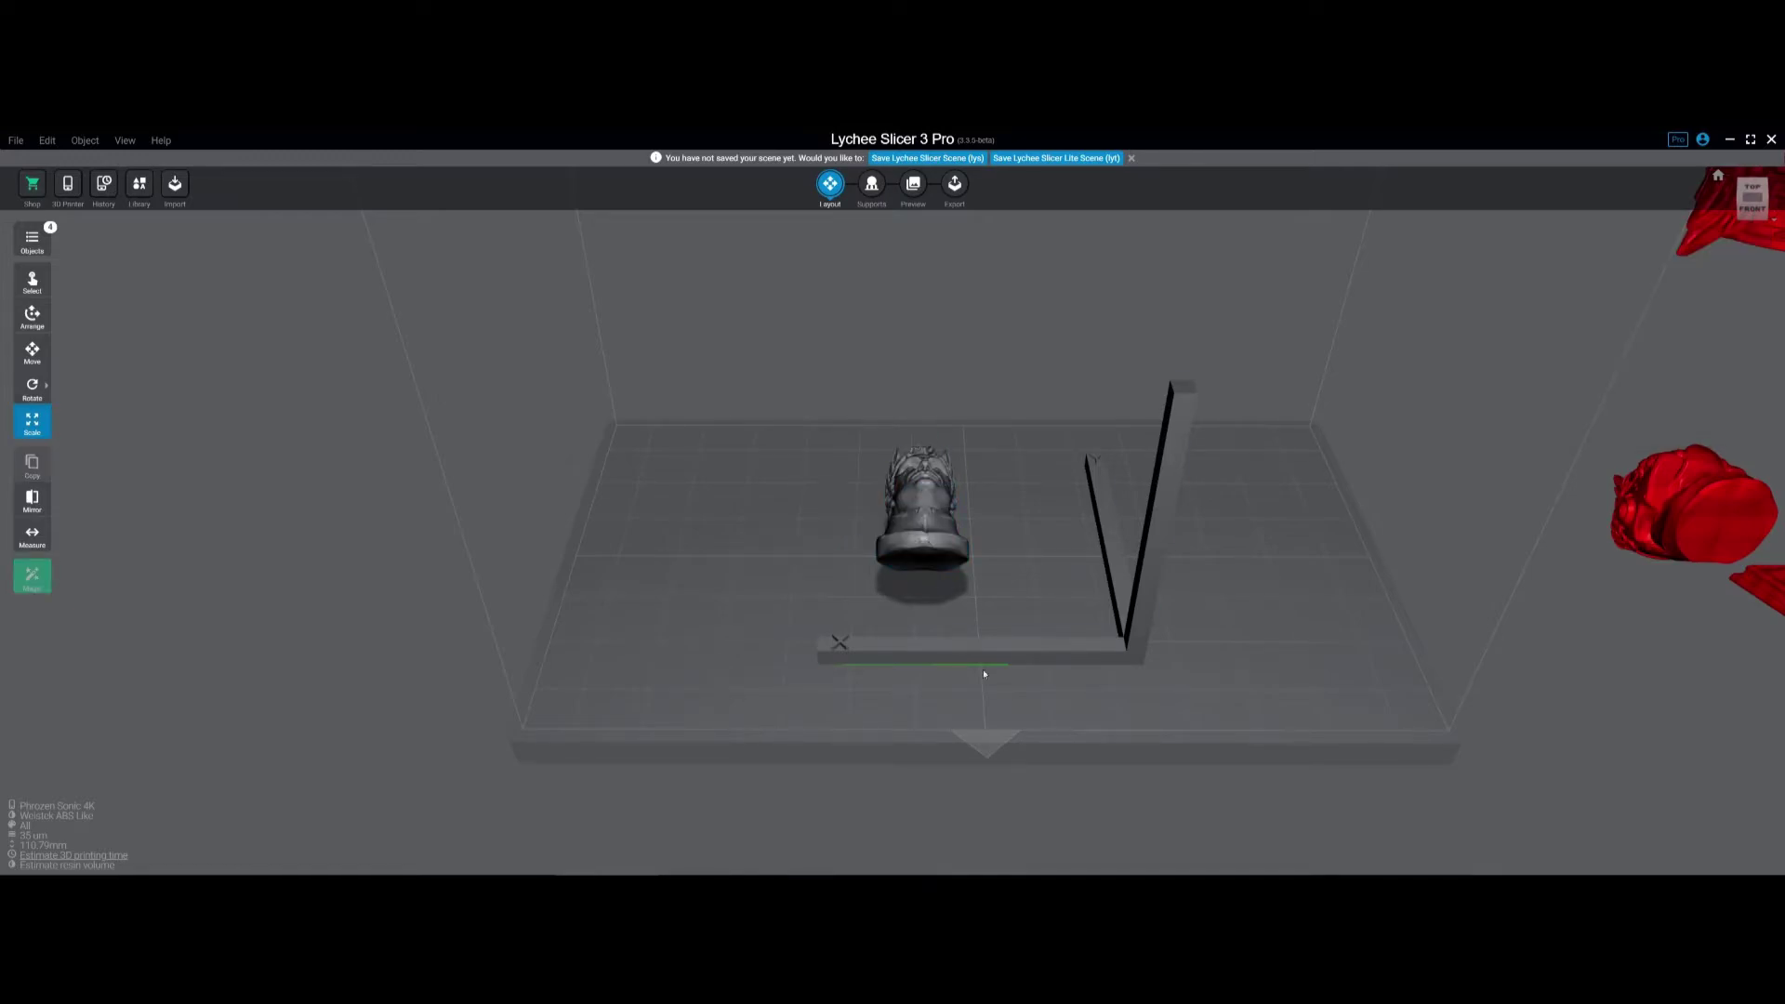
Step: Examine the head's Z-stretched shape on the build plate from the side and from above
click(939, 535)
drag(989, 518, 773, 698)
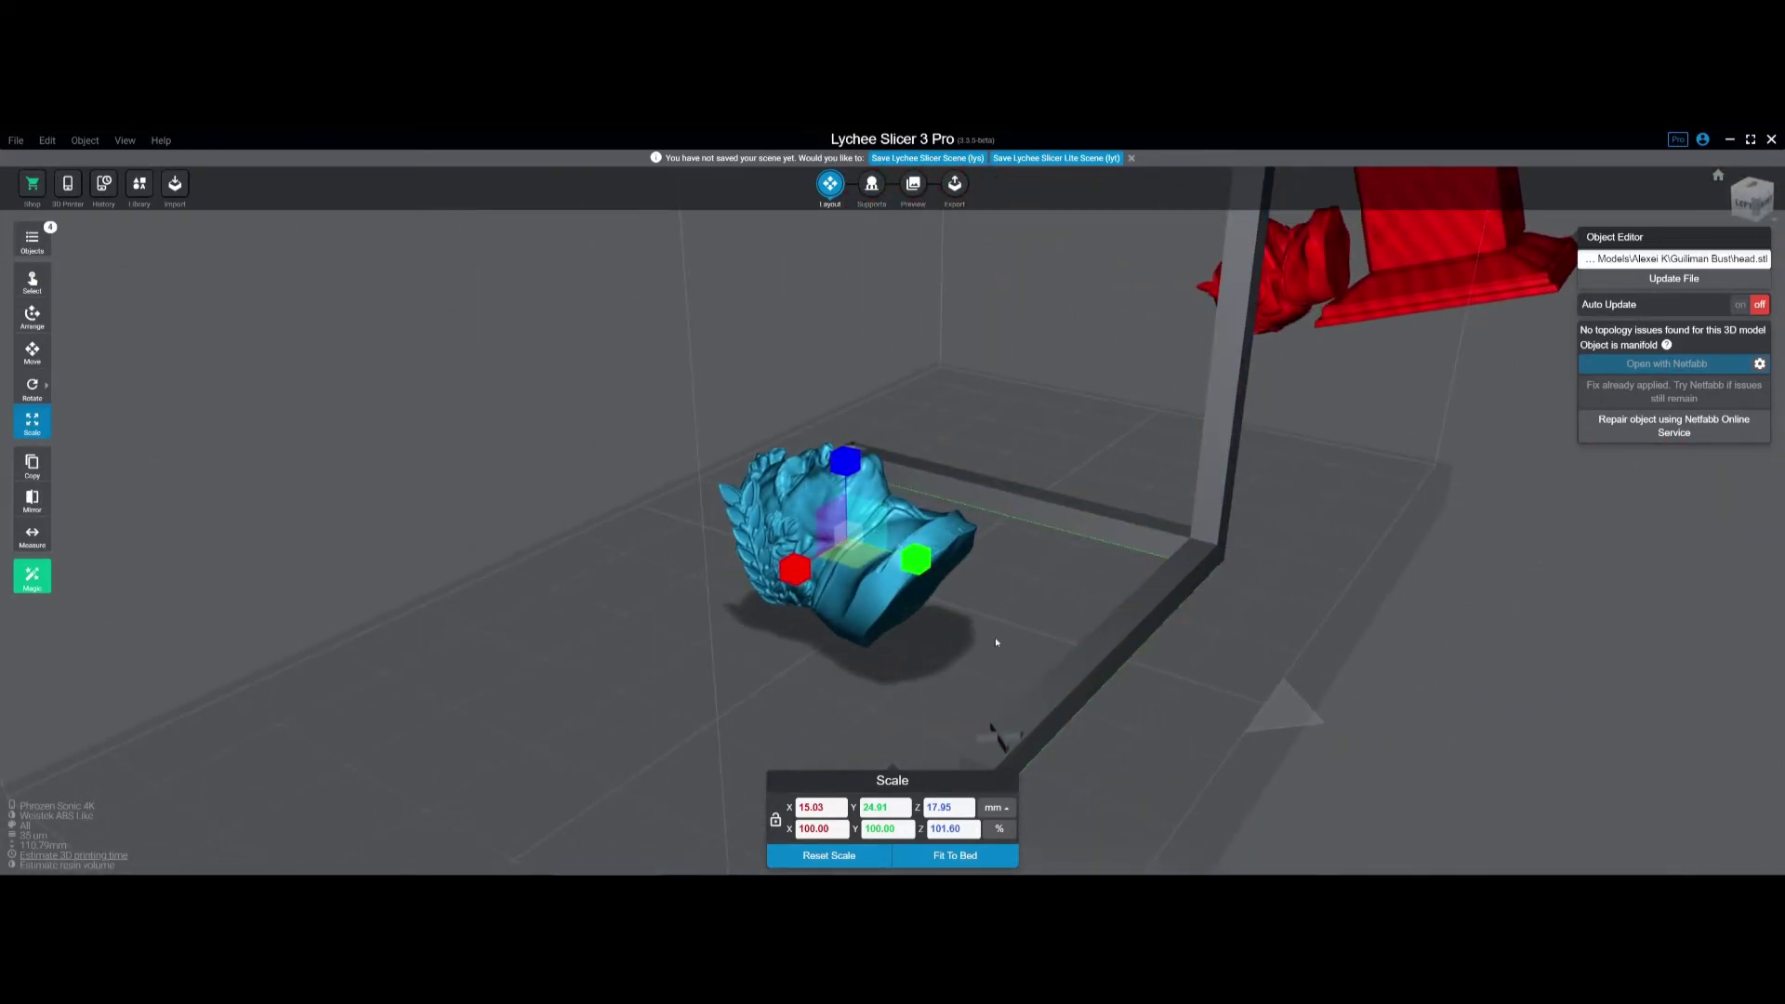
drag(996, 641, 964, 665)
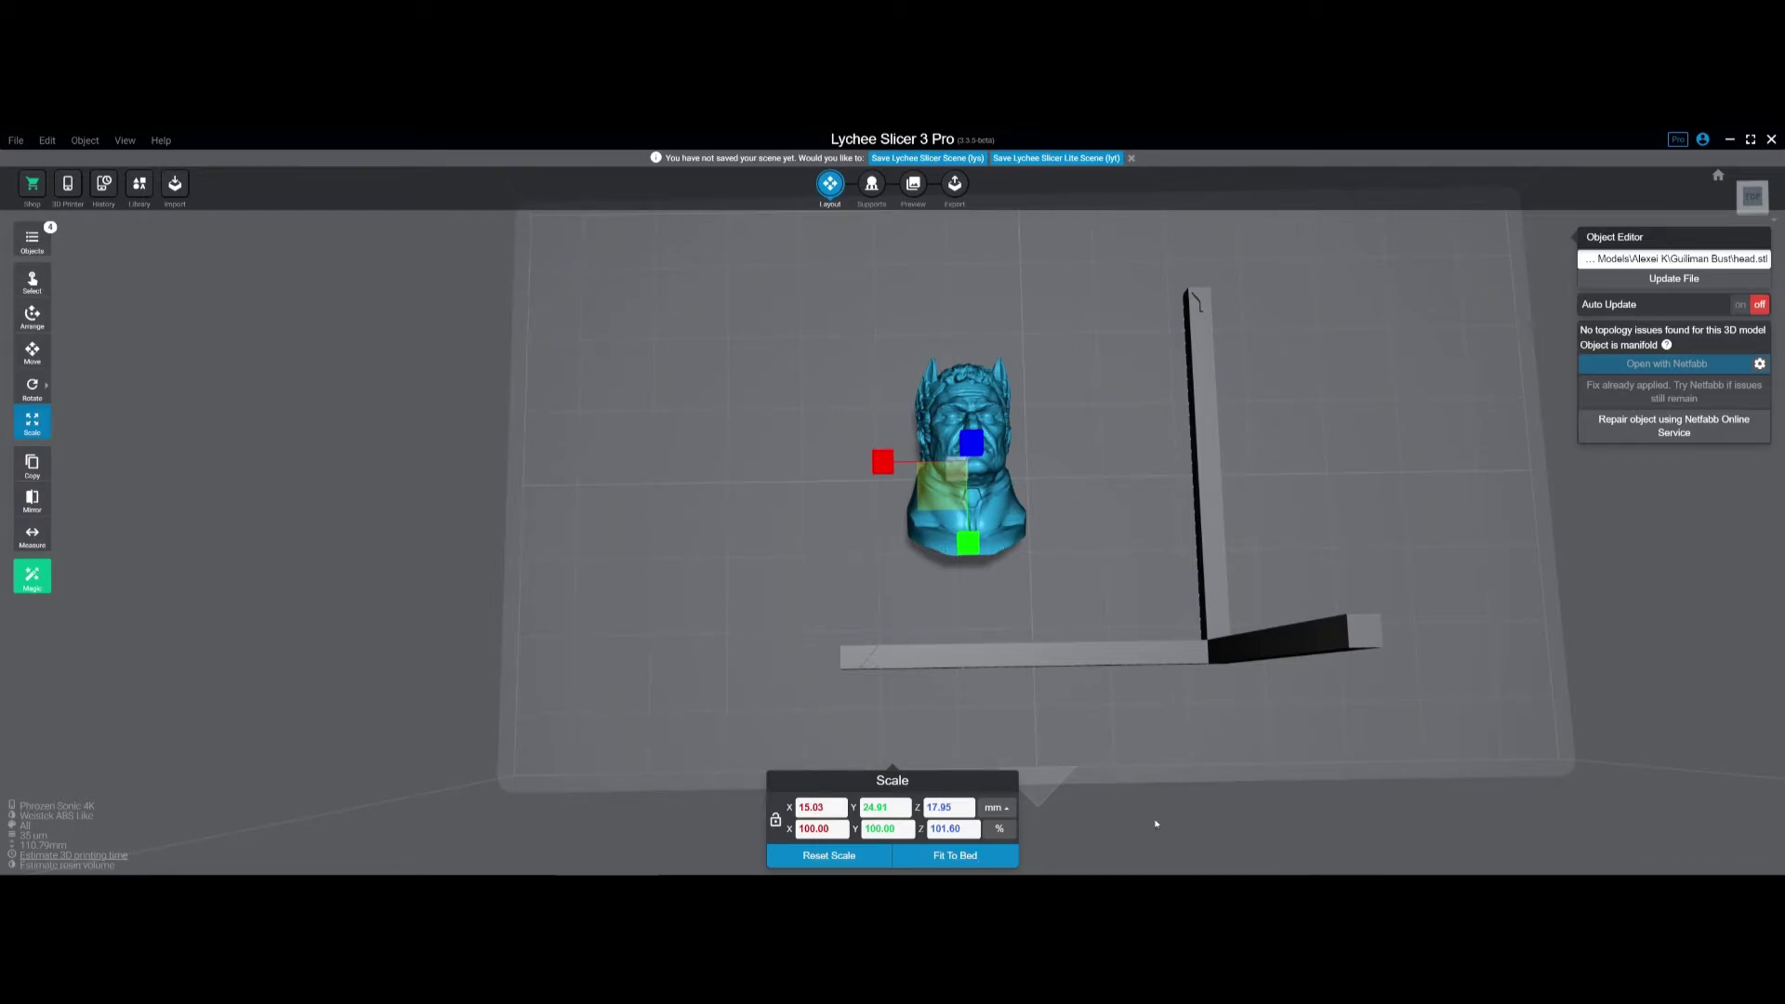
click(909, 691)
scroll(909, 692, down, 3)
click(979, 546)
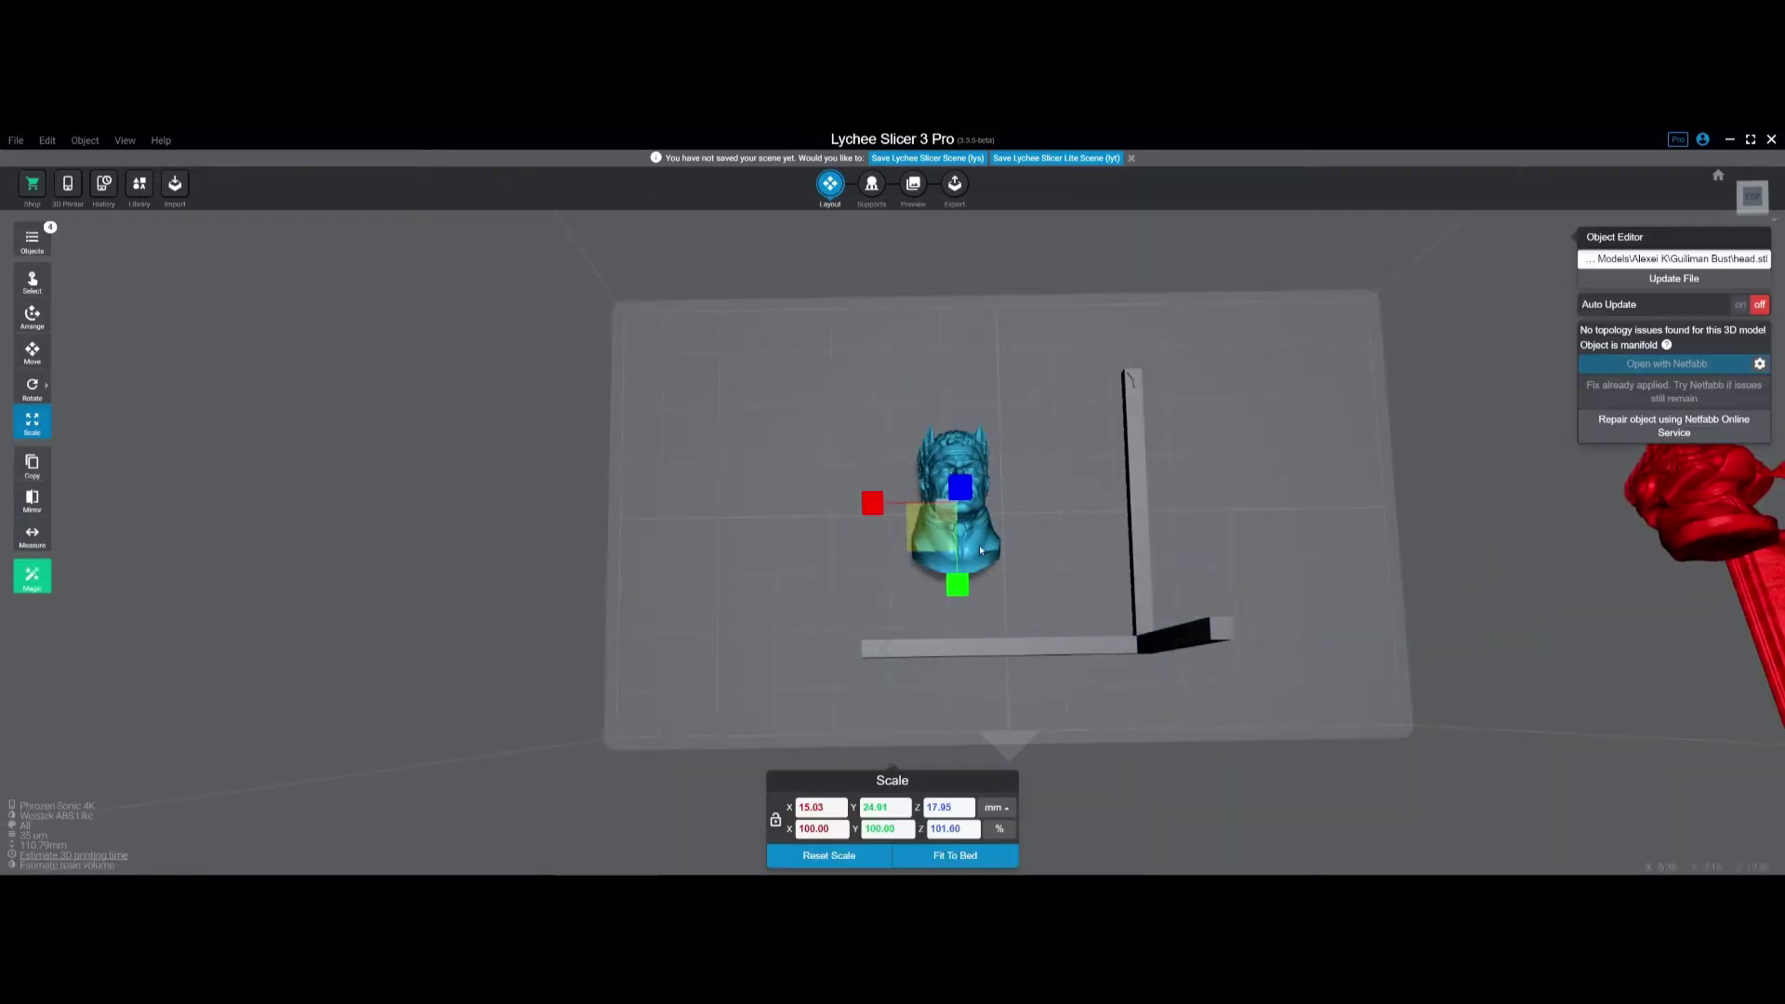
Step: Move the helmet onto the build plate beside the head and the body with pillar over the plate's opposite side
scroll(1108, 573, down, 3)
drag(1527, 510, 1175, 516)
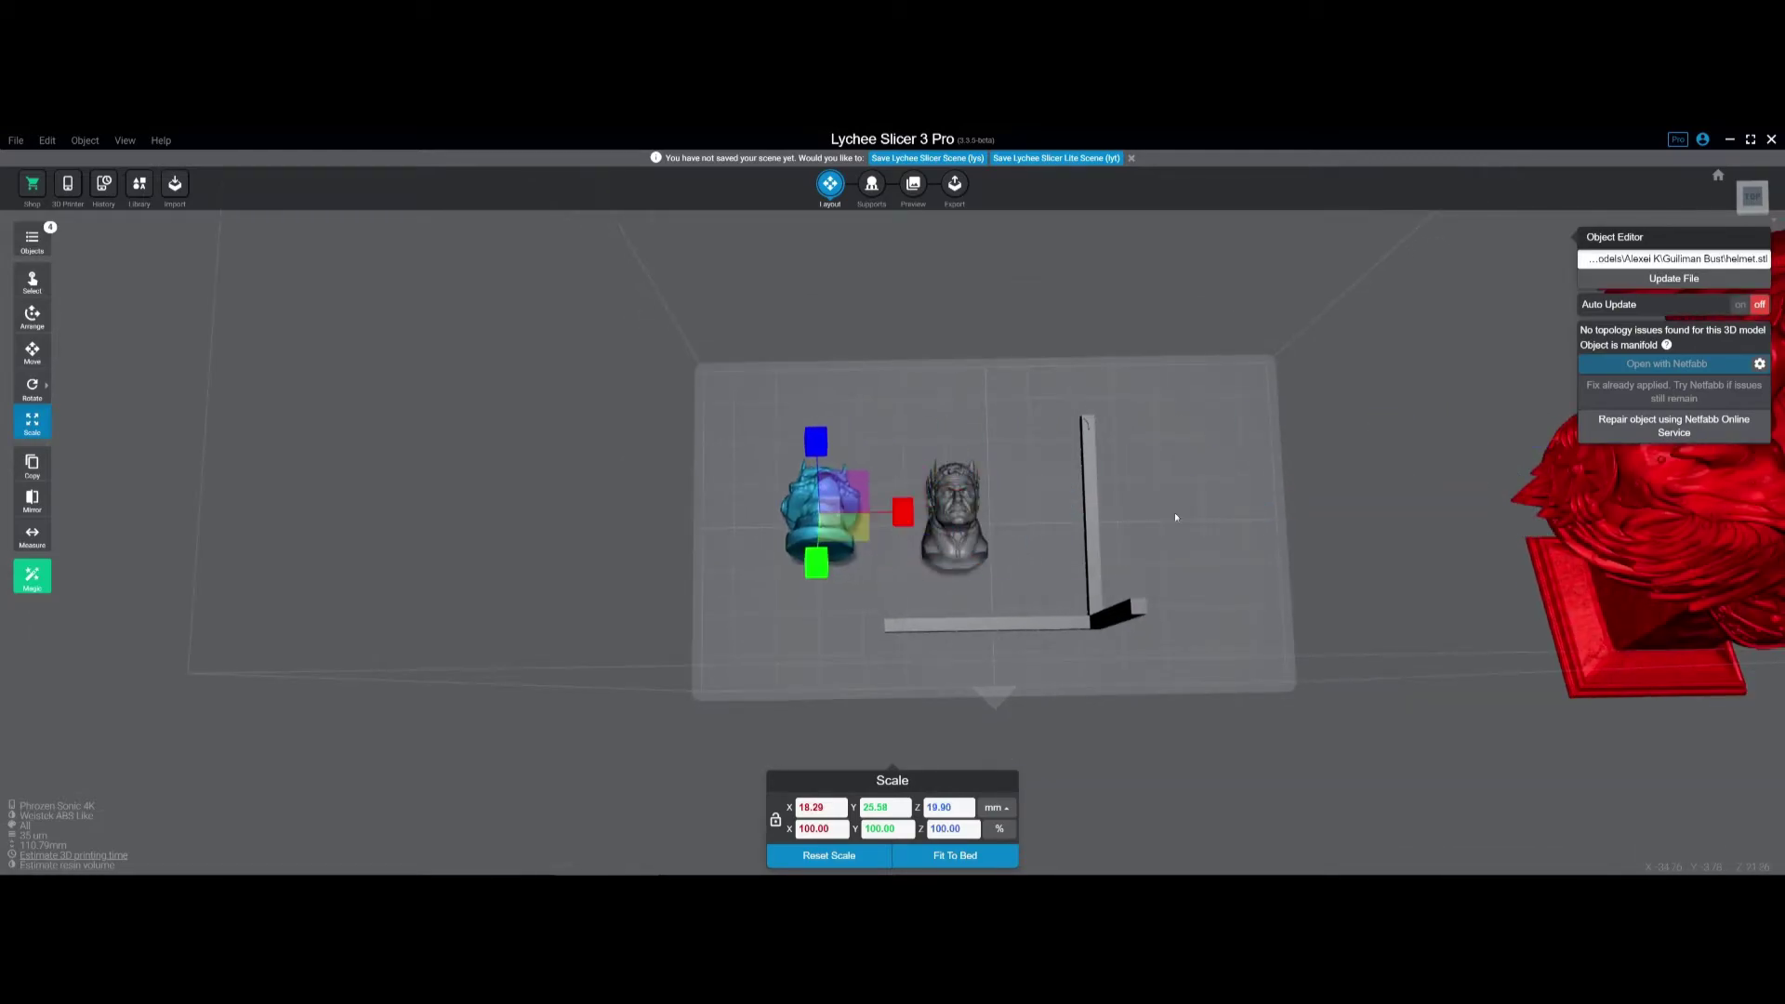
drag(1594, 553, 1125, 497)
scroll(939, 556, down, 3)
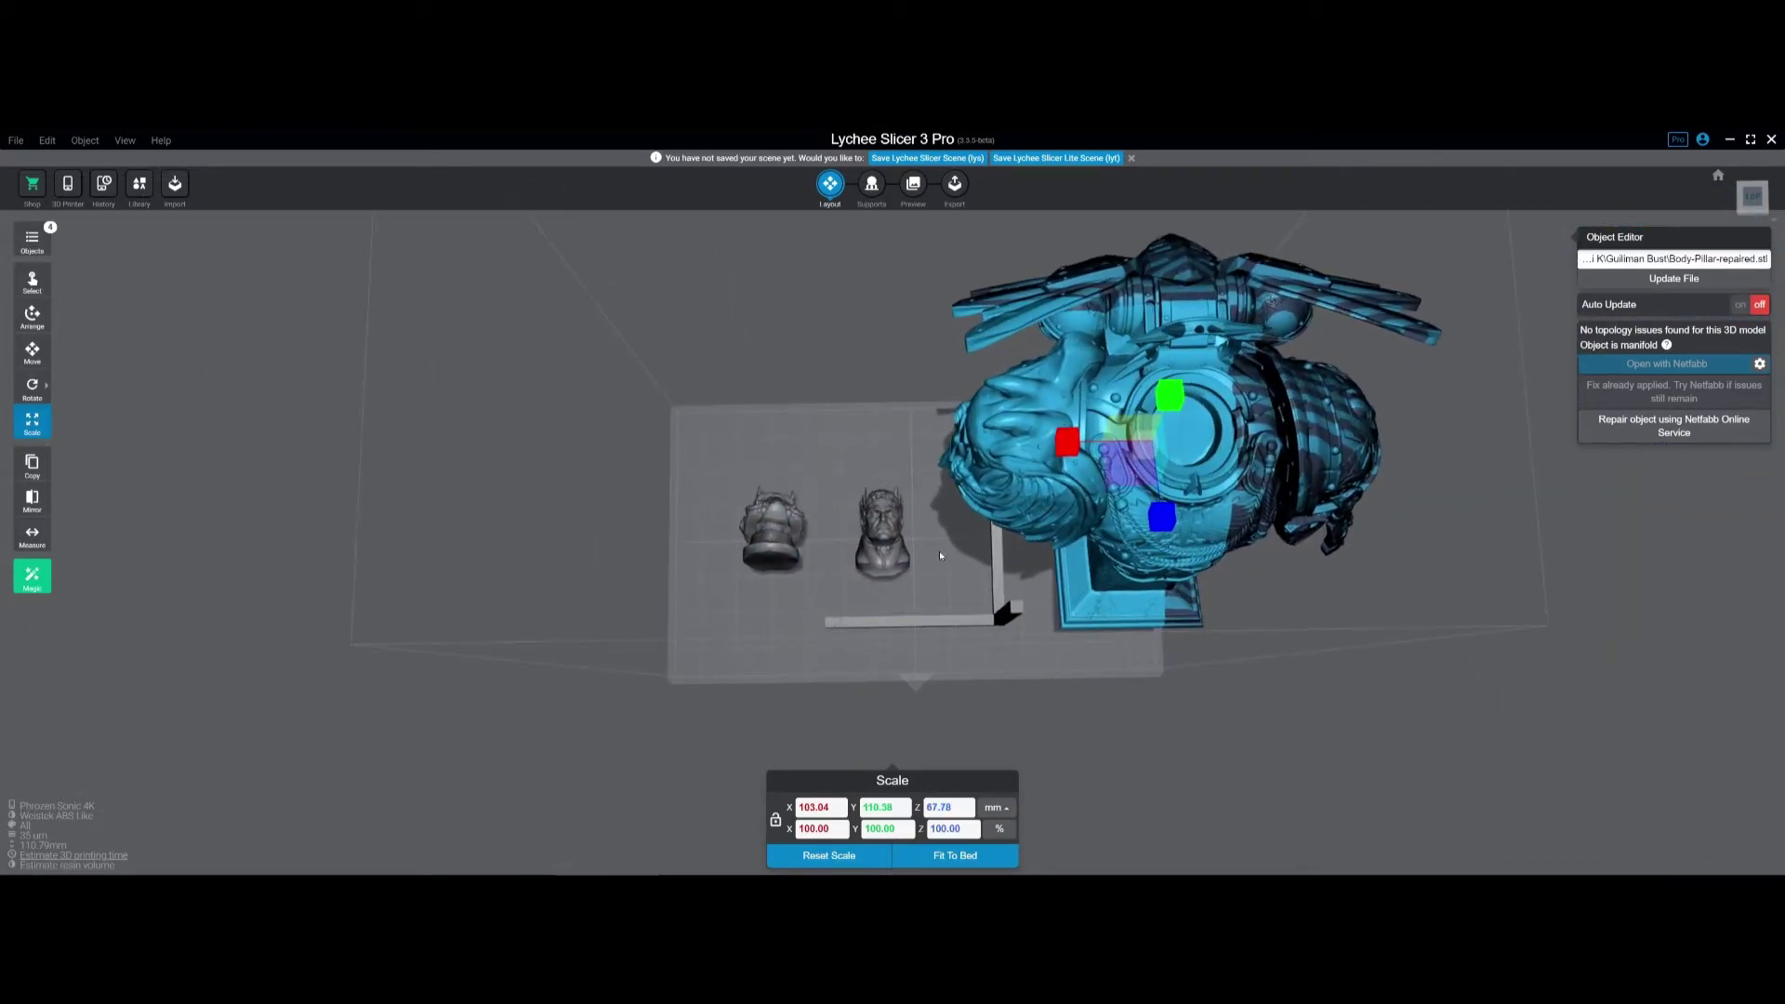
Step: Set the head's Z scale back to 100% and deselect it
click(879, 538)
double_click(939, 825)
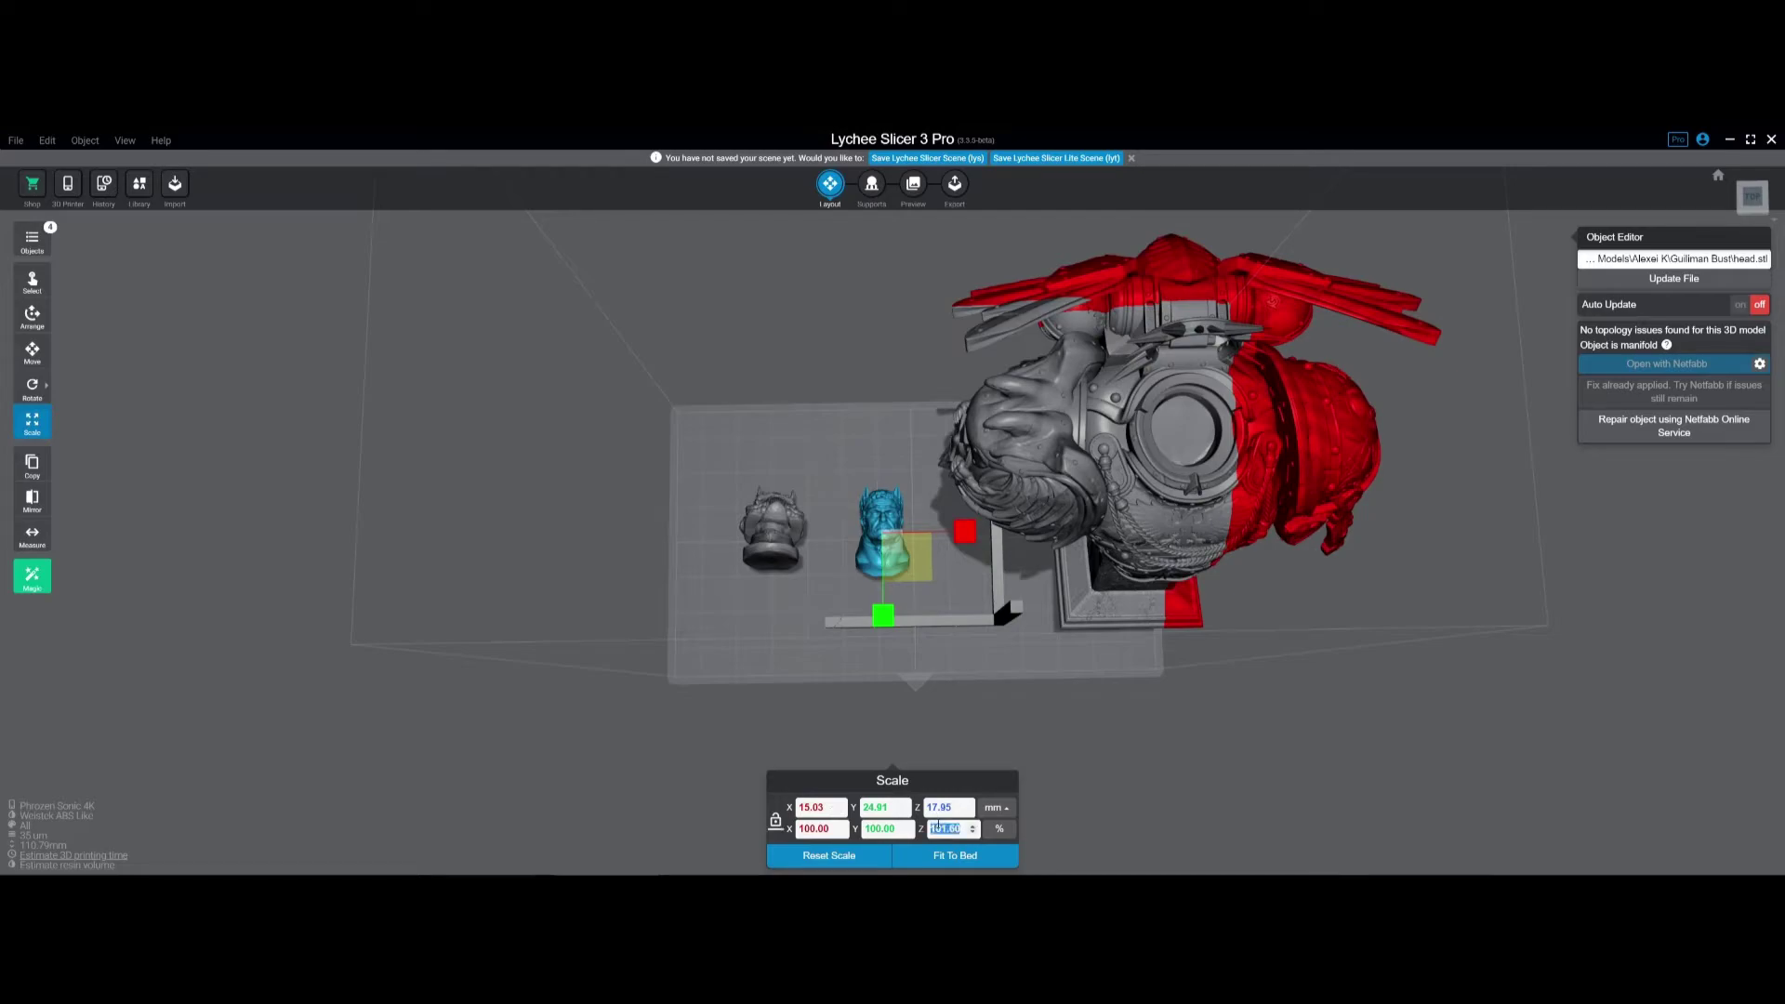
text(100)
click(1328, 733)
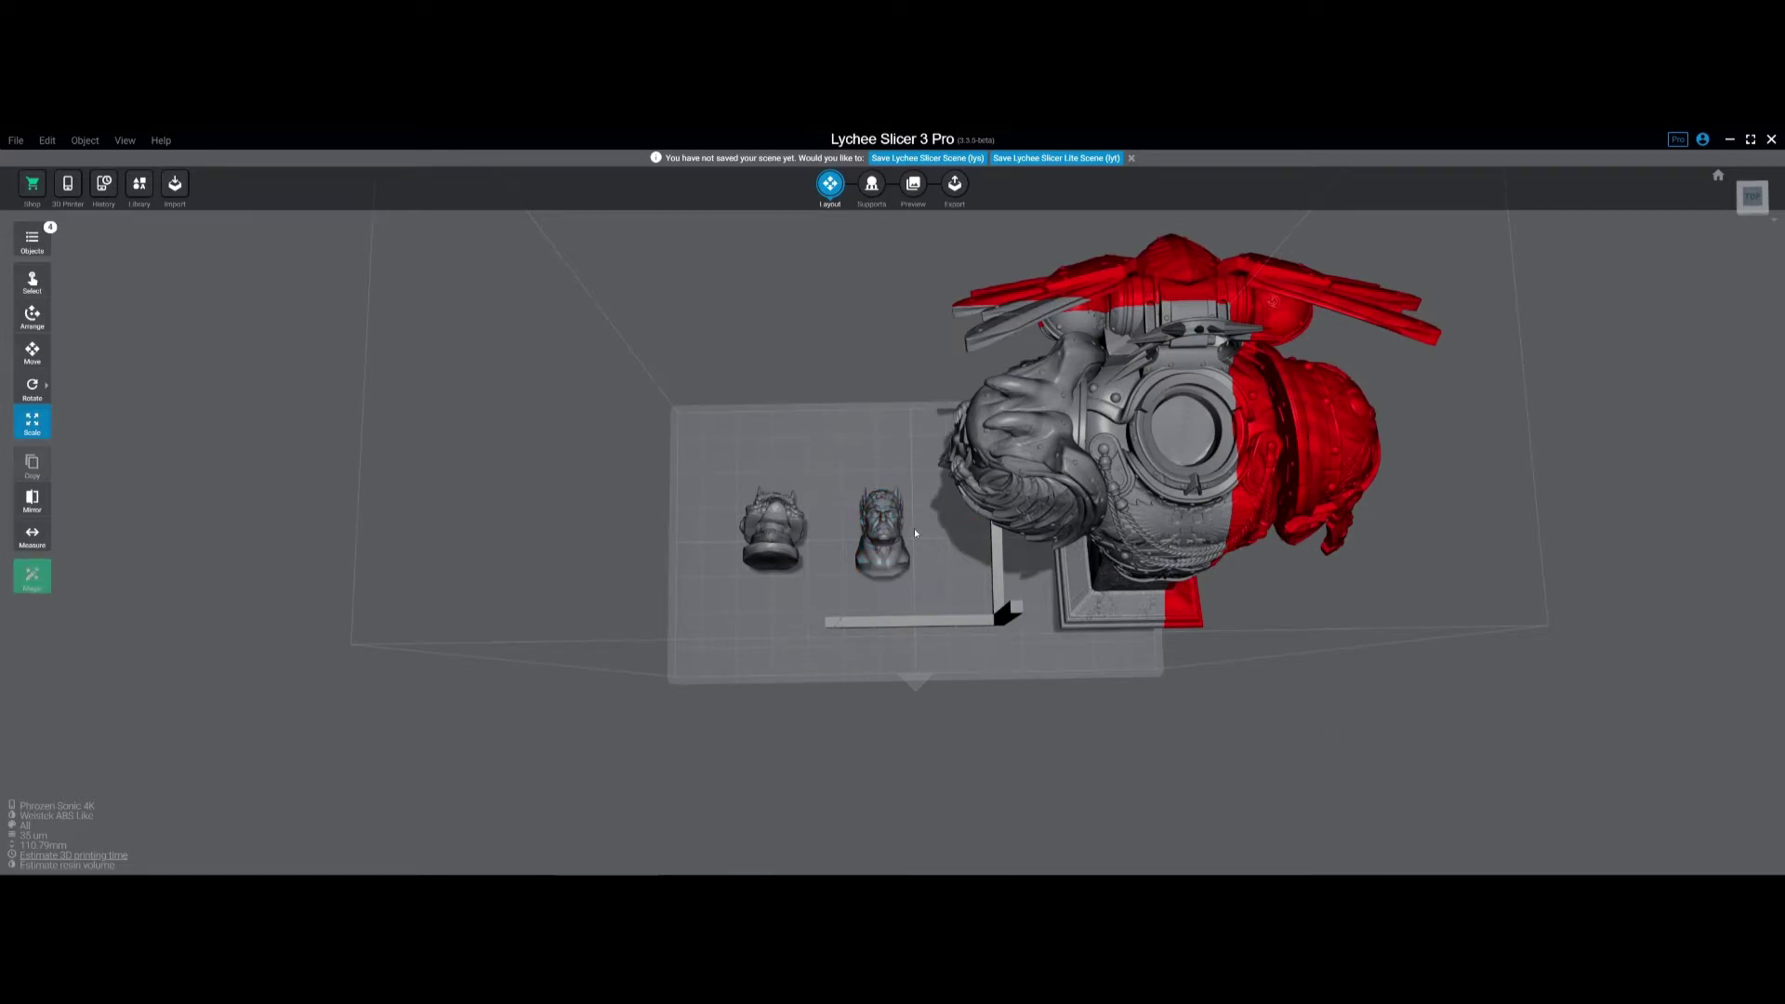
click(892, 535)
click(738, 728)
Step: Select all the models in the scene and scale them together to 101.6% along the Z axis
scroll(700, 705, down, 1)
drag(708, 421, 1579, 791)
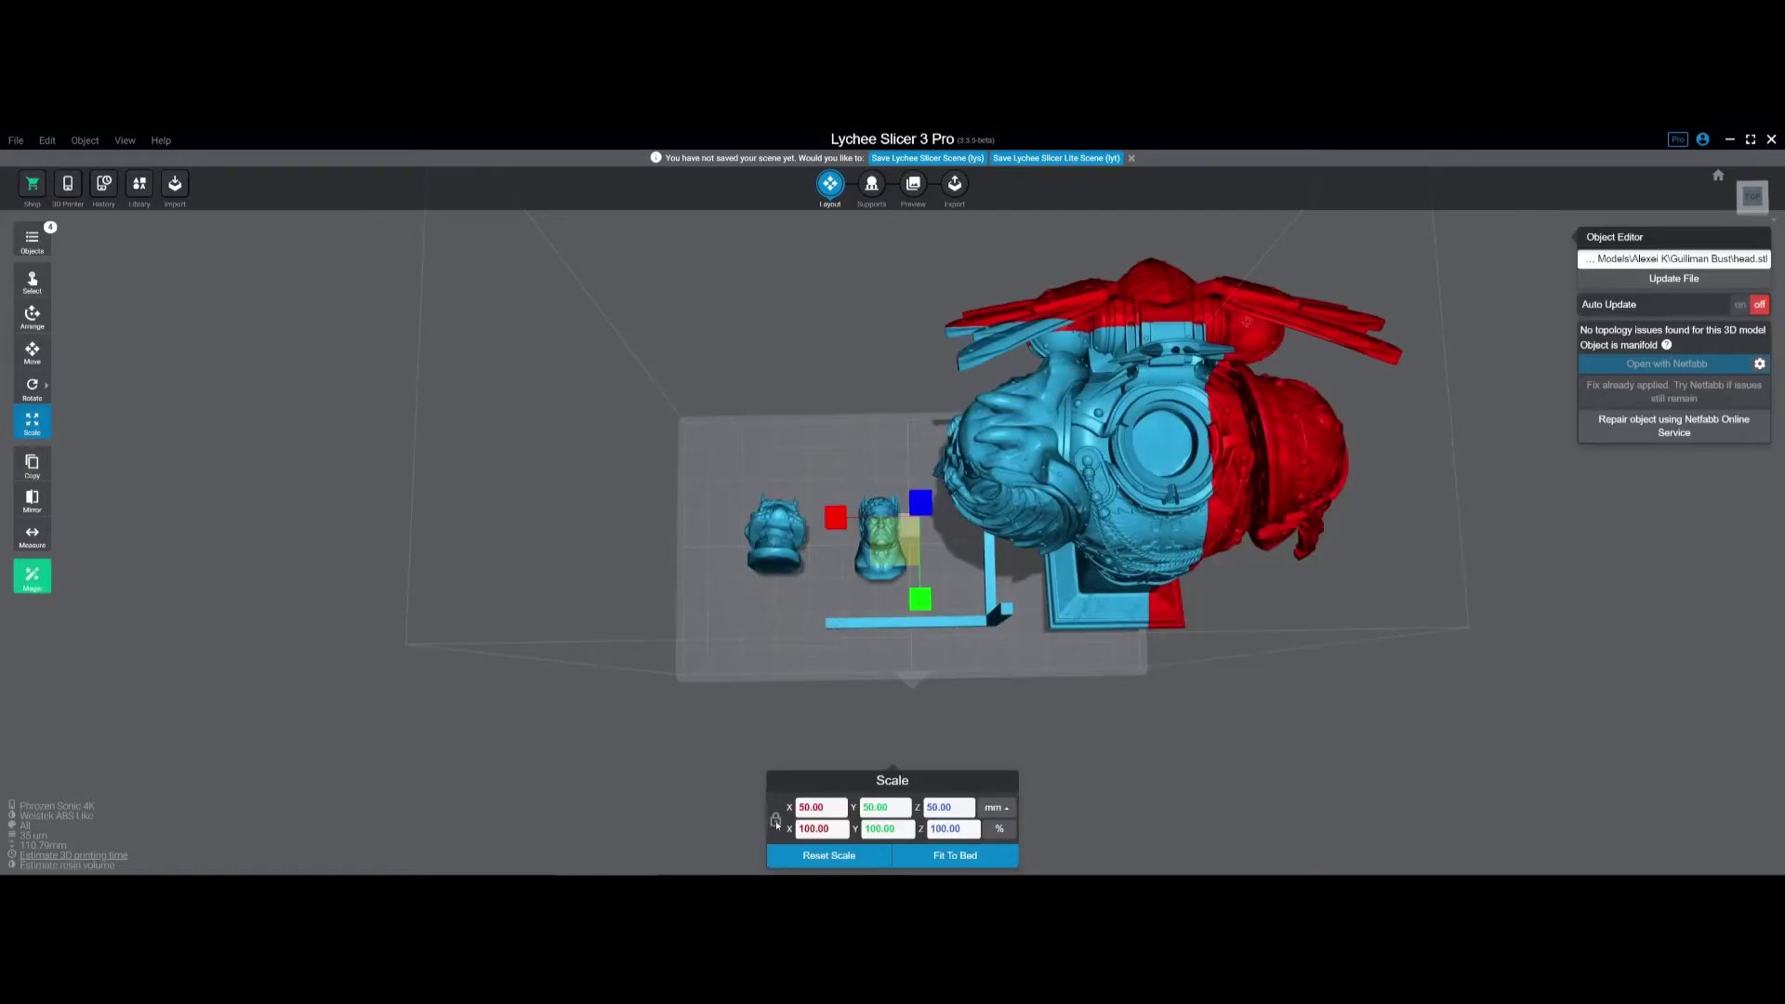
click(774, 535)
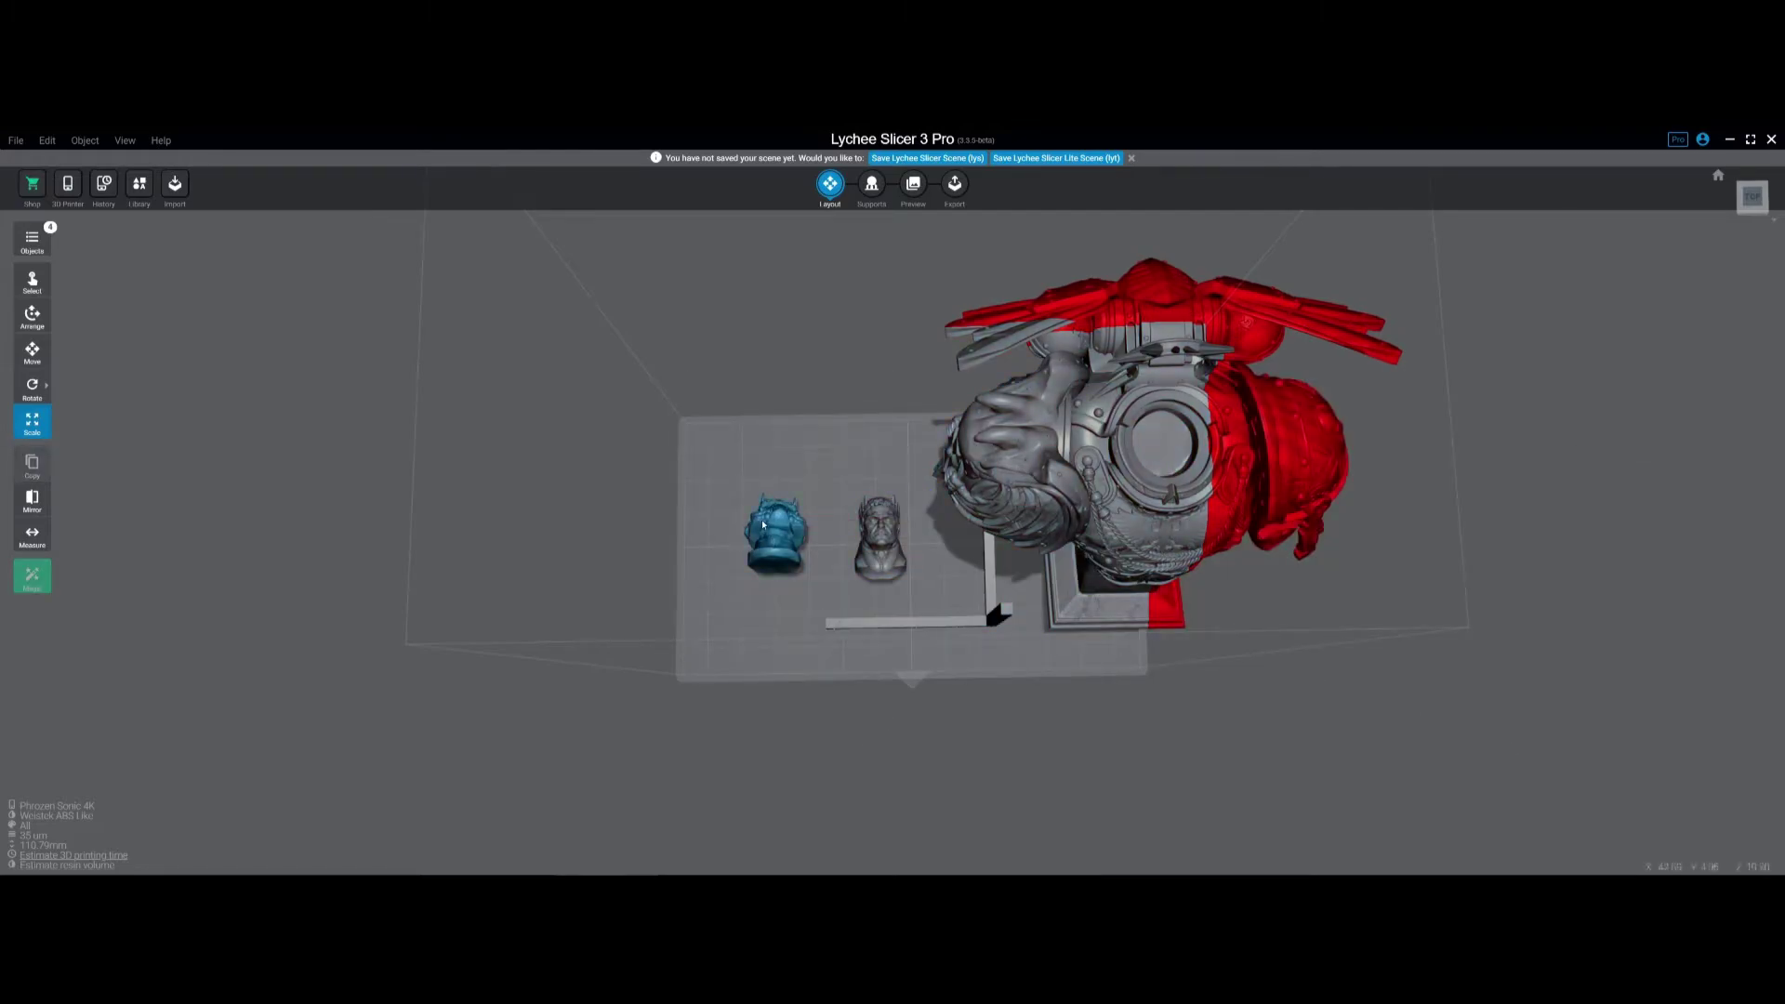
click(685, 740)
key(ctrl+a)
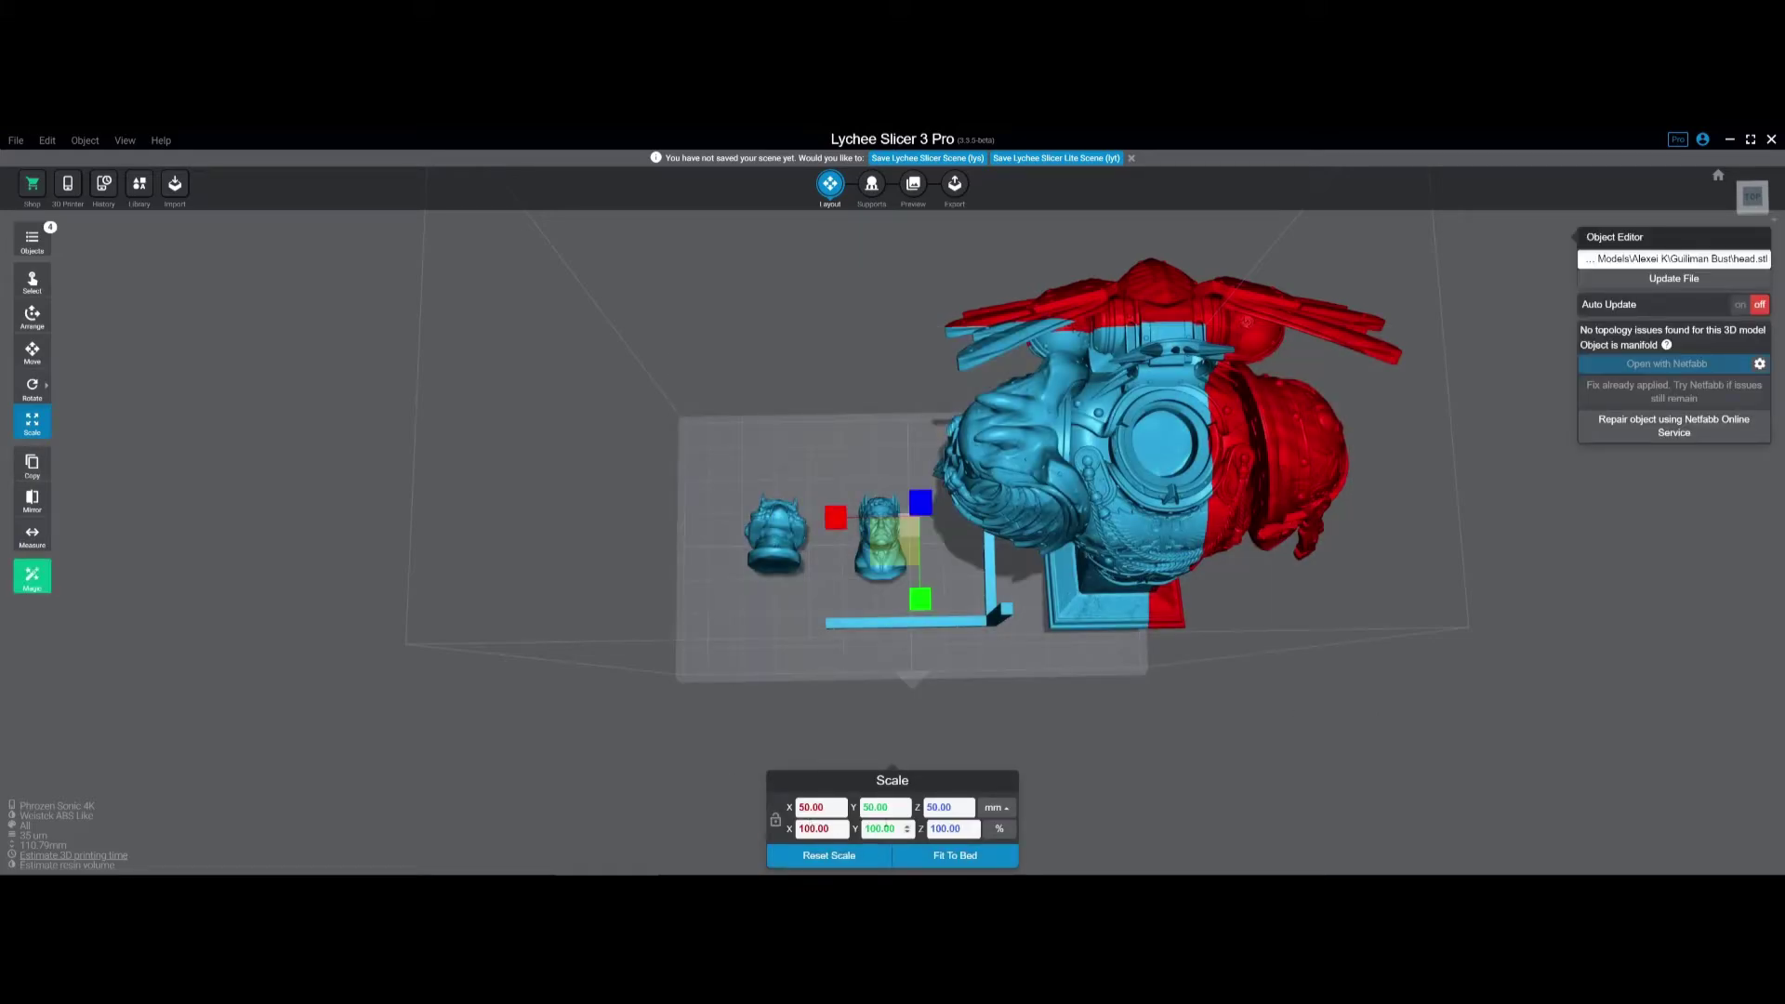
click(941, 829)
text(1.6)
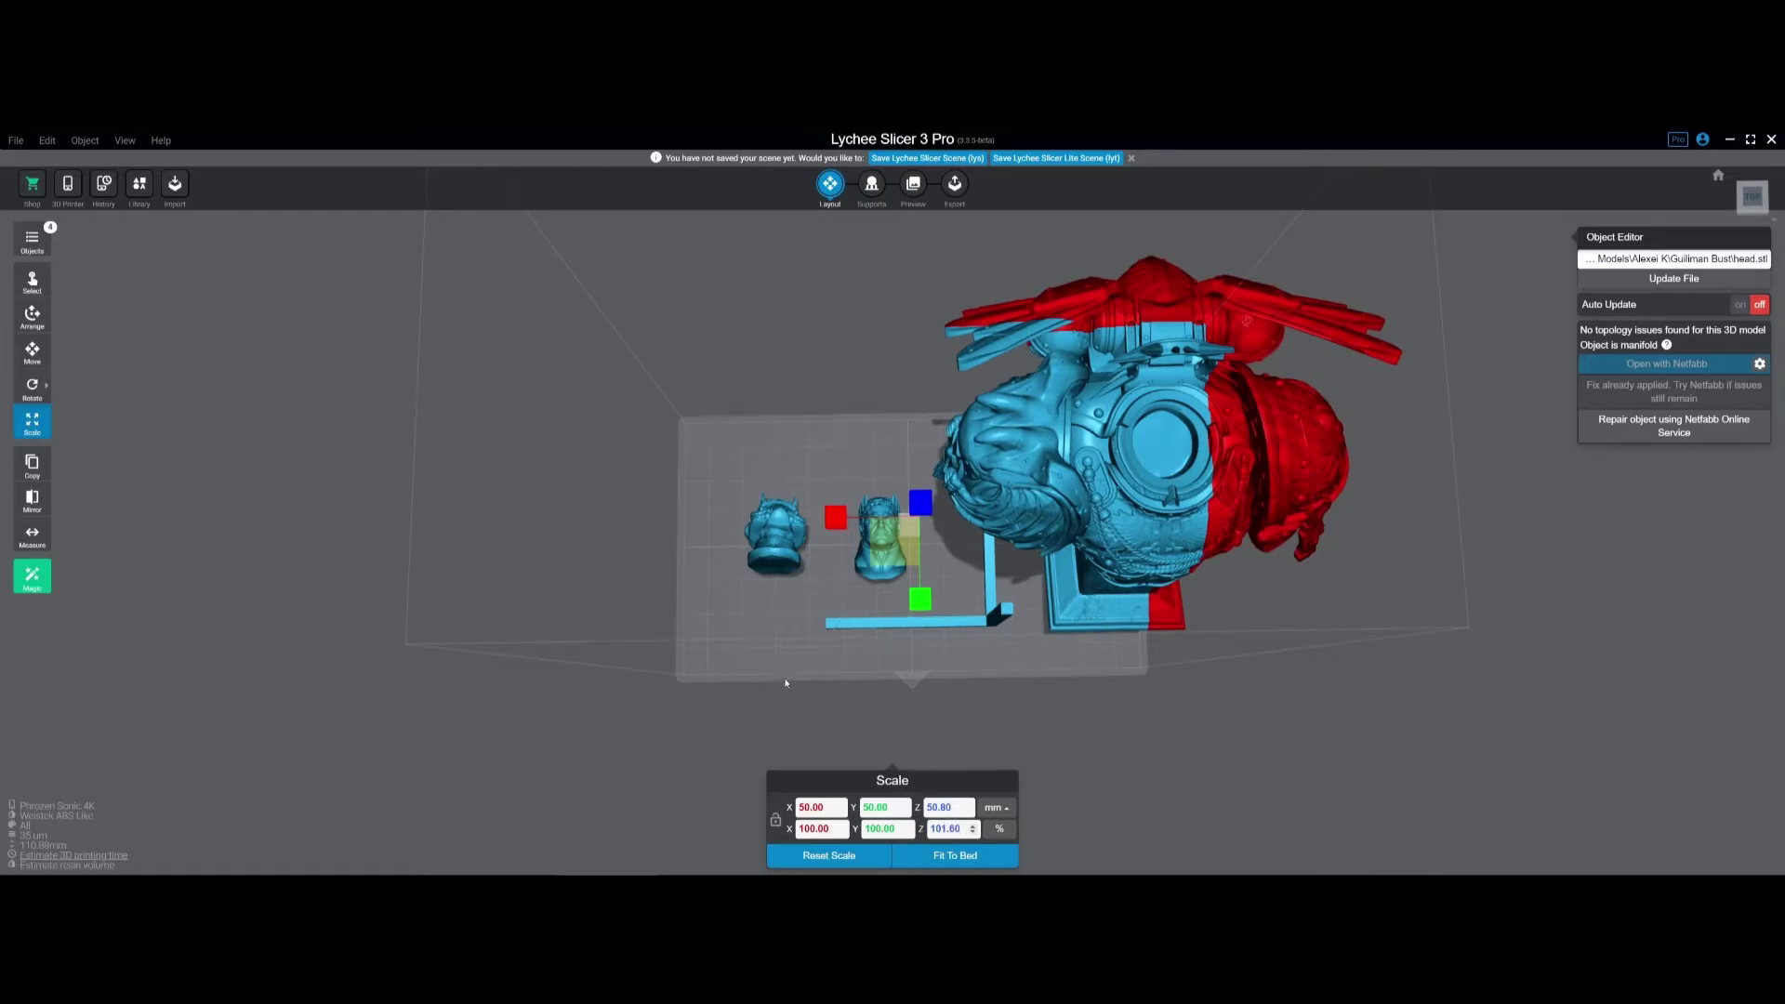
click(751, 677)
Step: Check the Z scale of the helmet, the head and the axis check model one after another
click(776, 537)
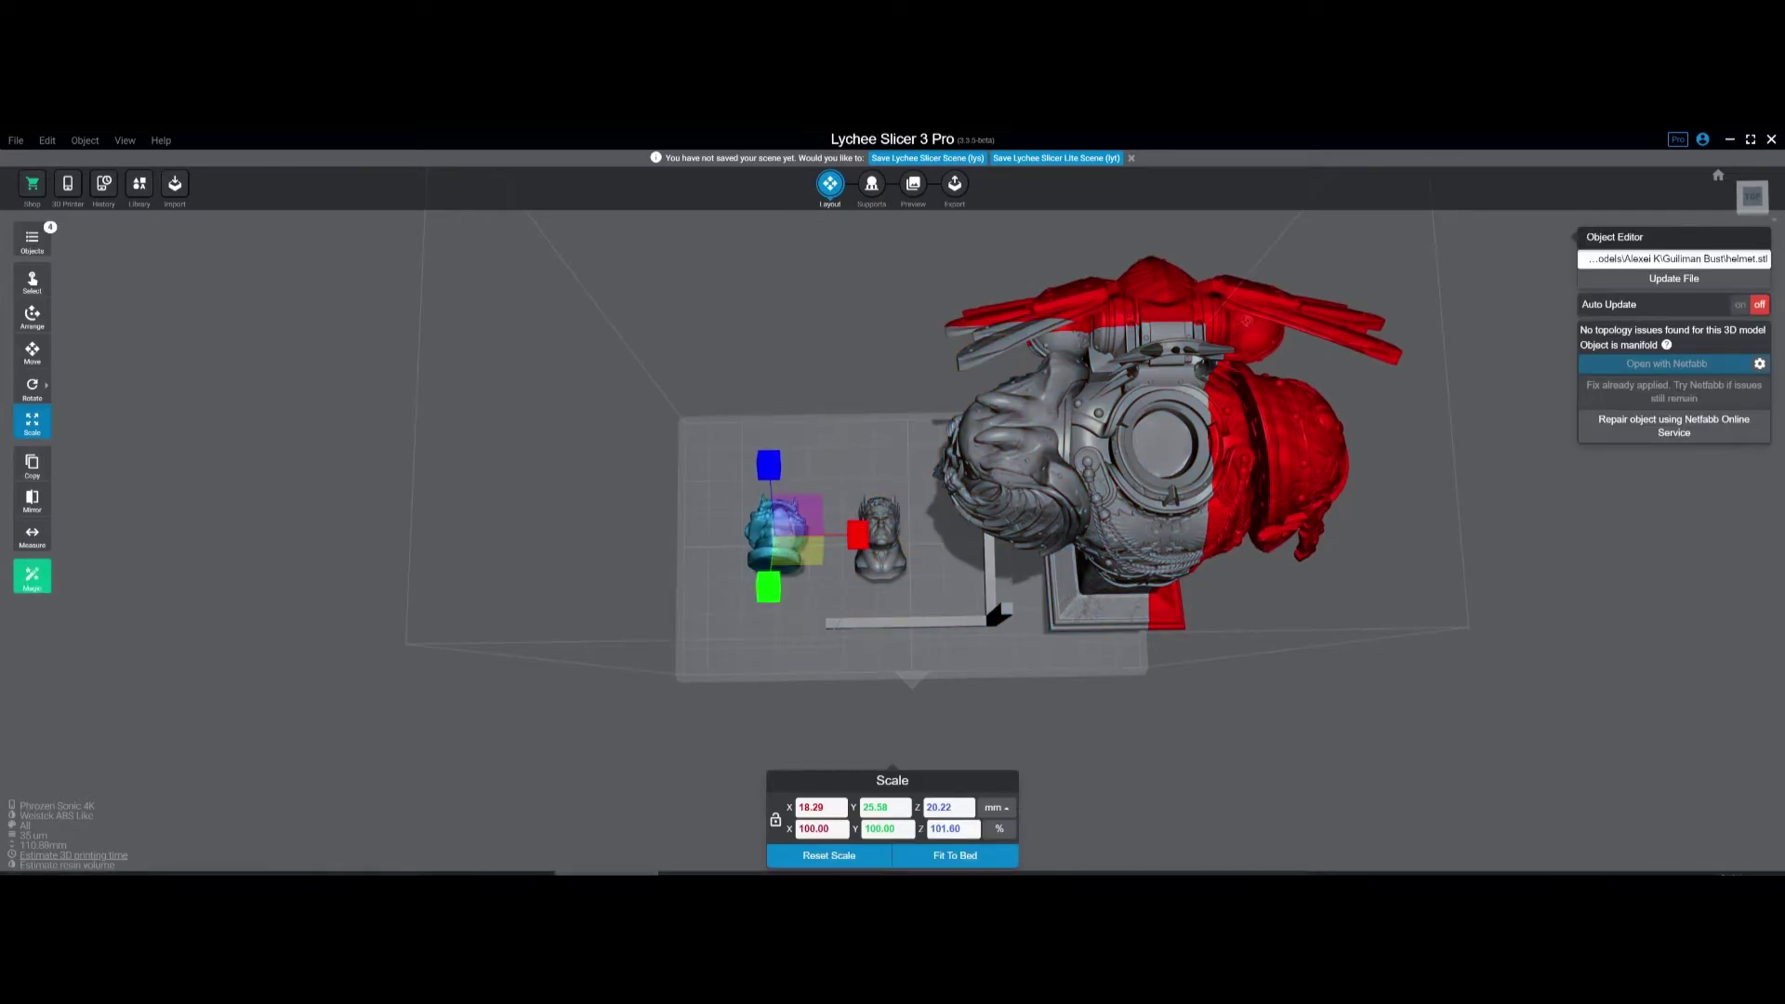
click(879, 539)
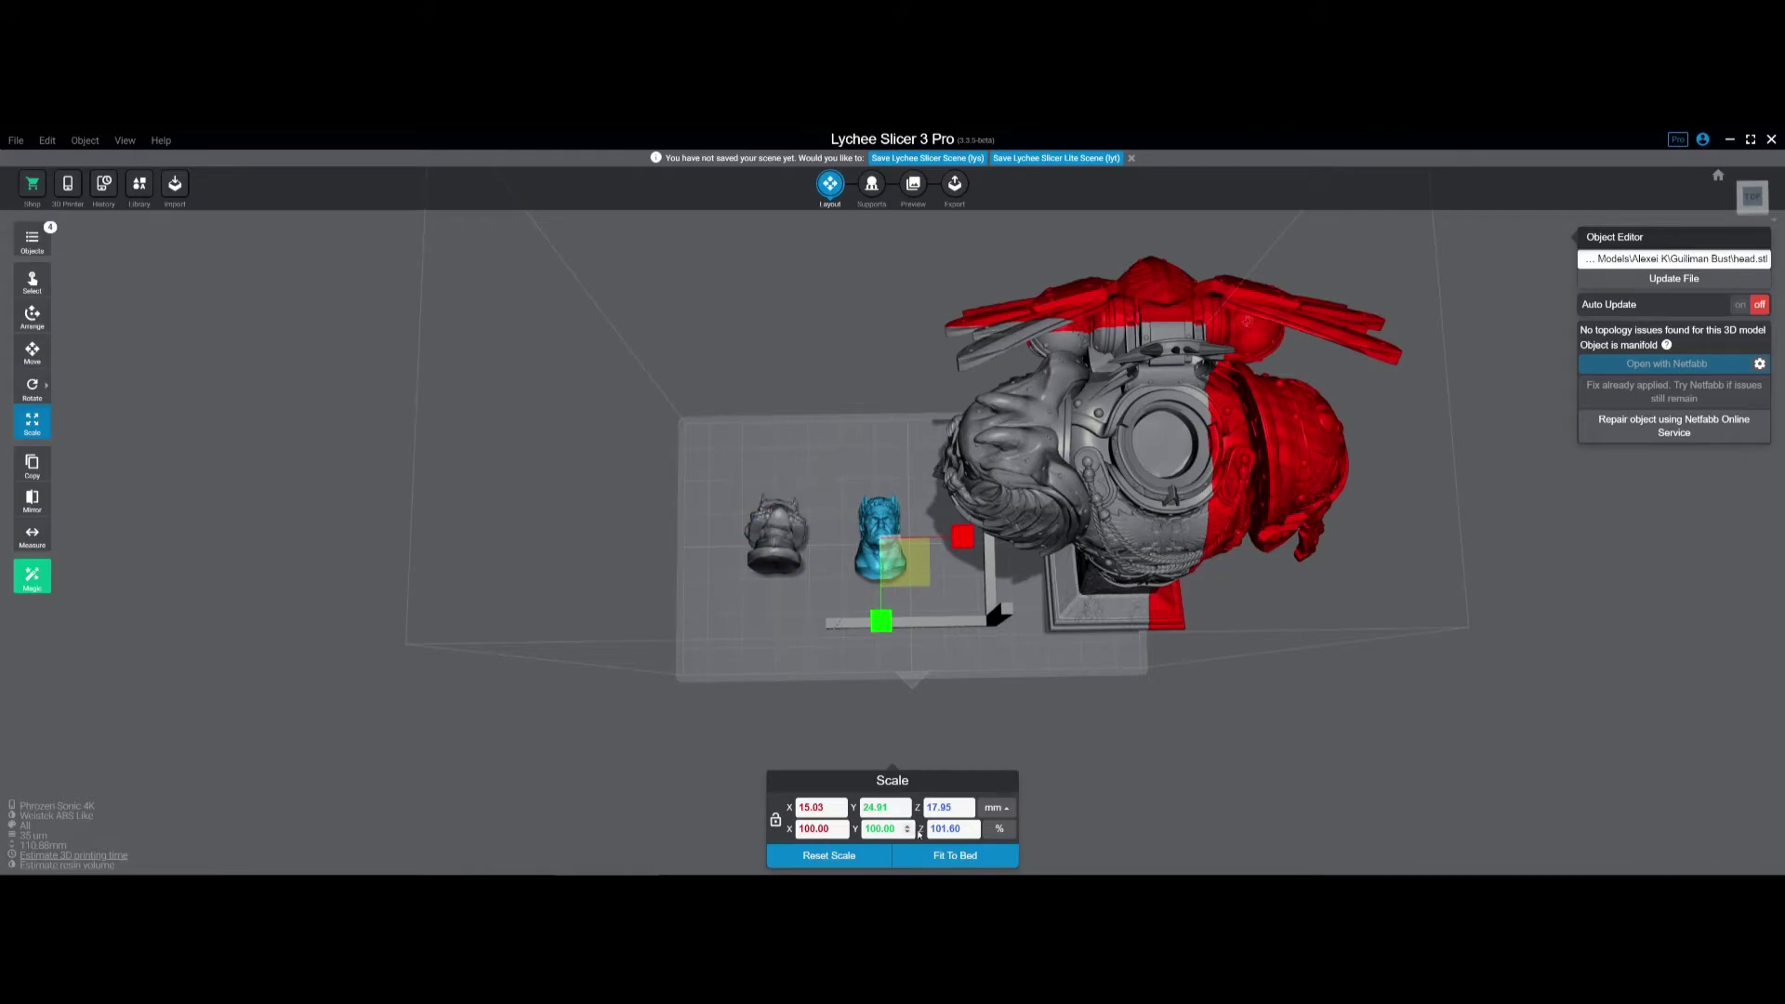
click(1048, 629)
click(994, 621)
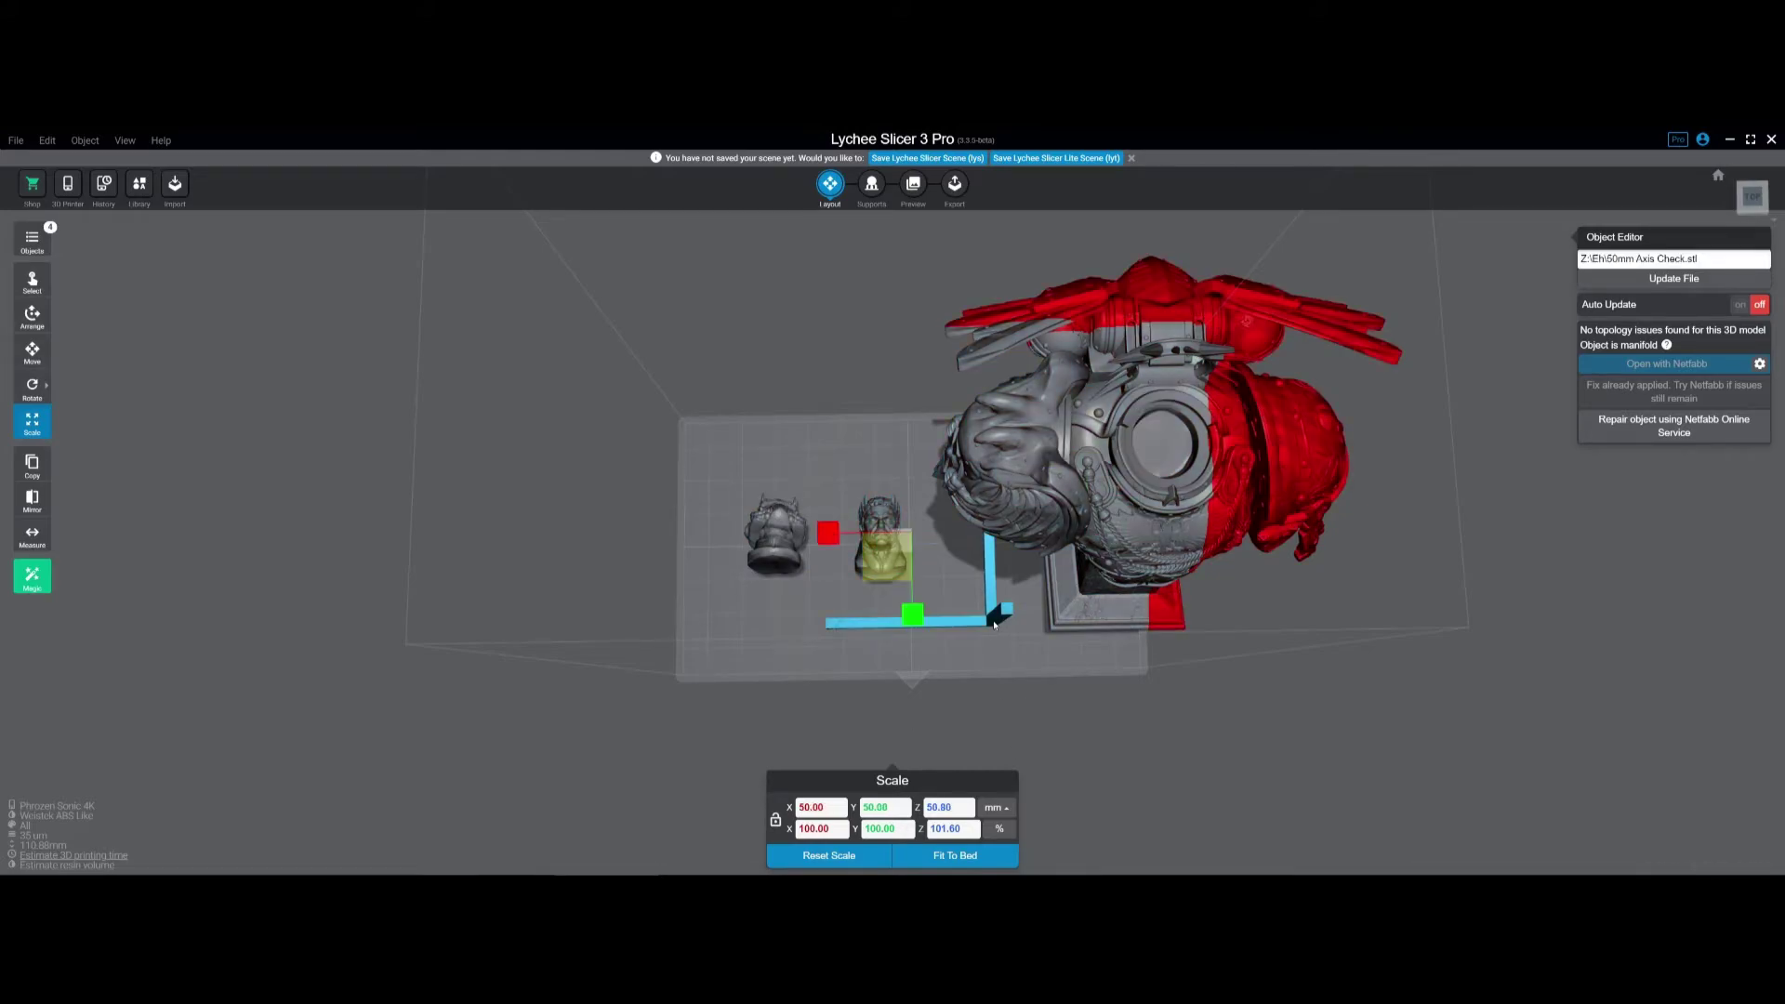
click(1042, 734)
right_drag(996, 723, 983, 660)
scroll(957, 739, up, 1)
middle_drag(984, 660, 949, 780)
scroll(957, 736, down, 1)
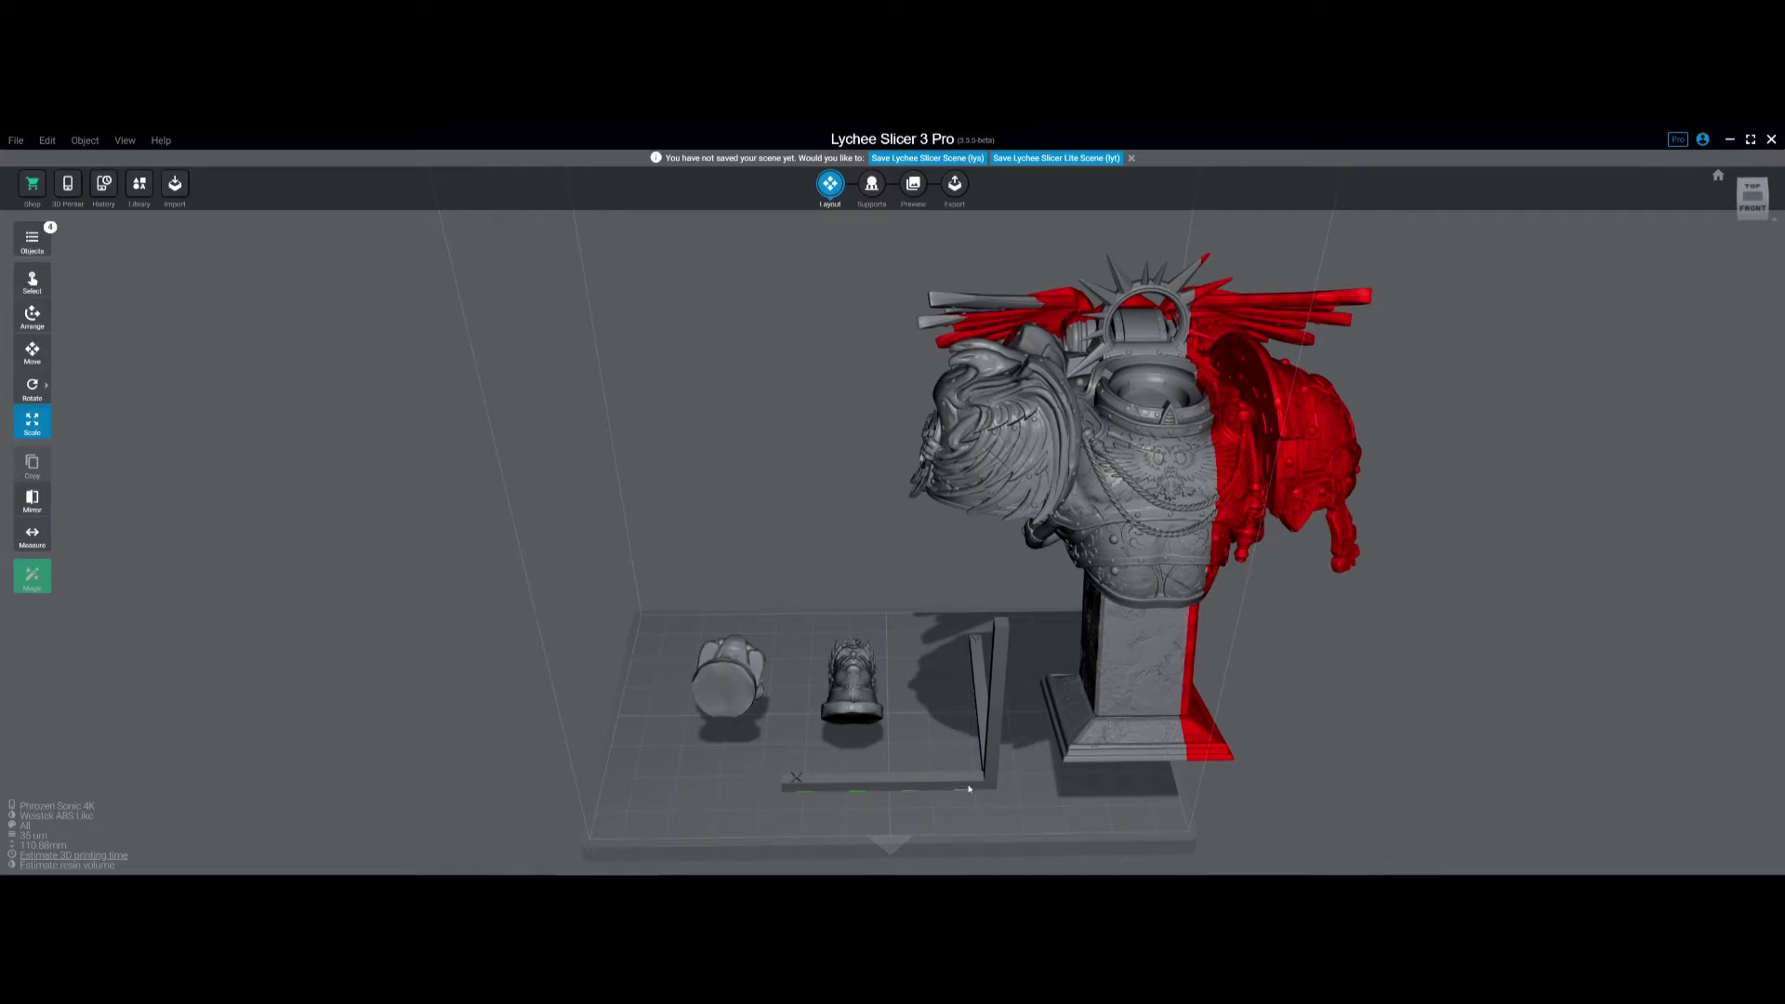
middle_drag(949, 679, 945, 755)
right_drag(945, 719, 943, 771)
middle_drag(943, 766, 973, 729)
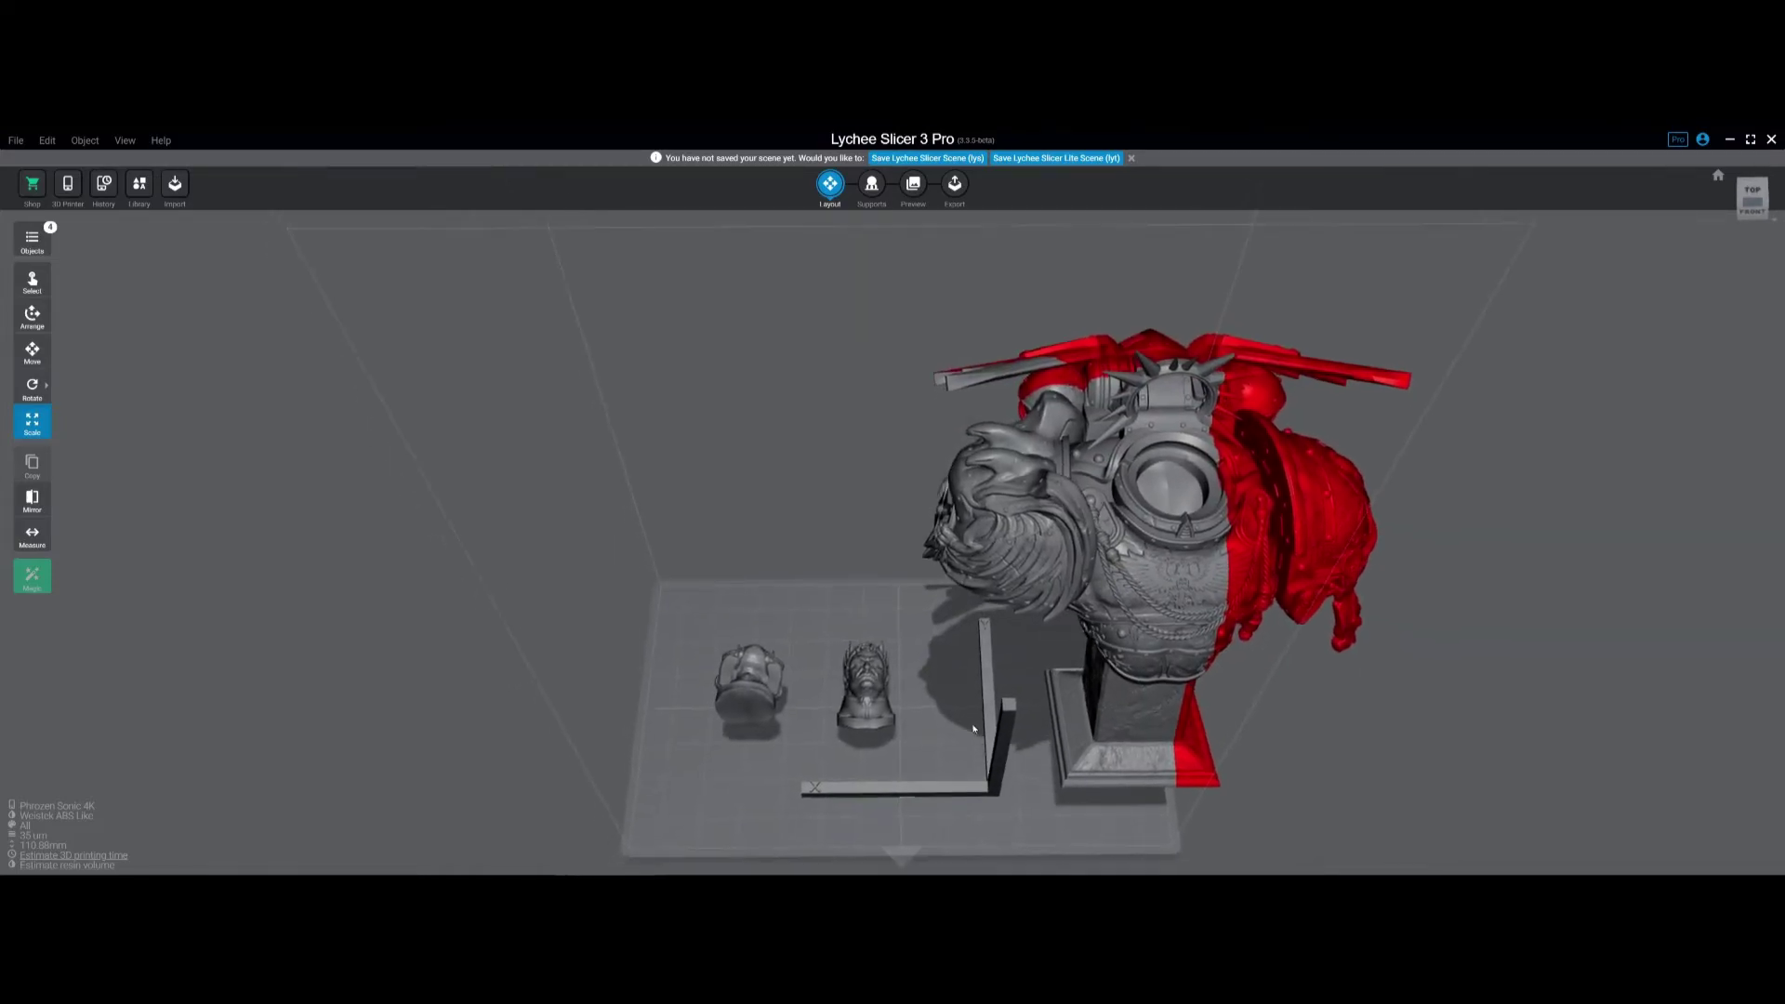
right_drag(973, 729, 986, 669)
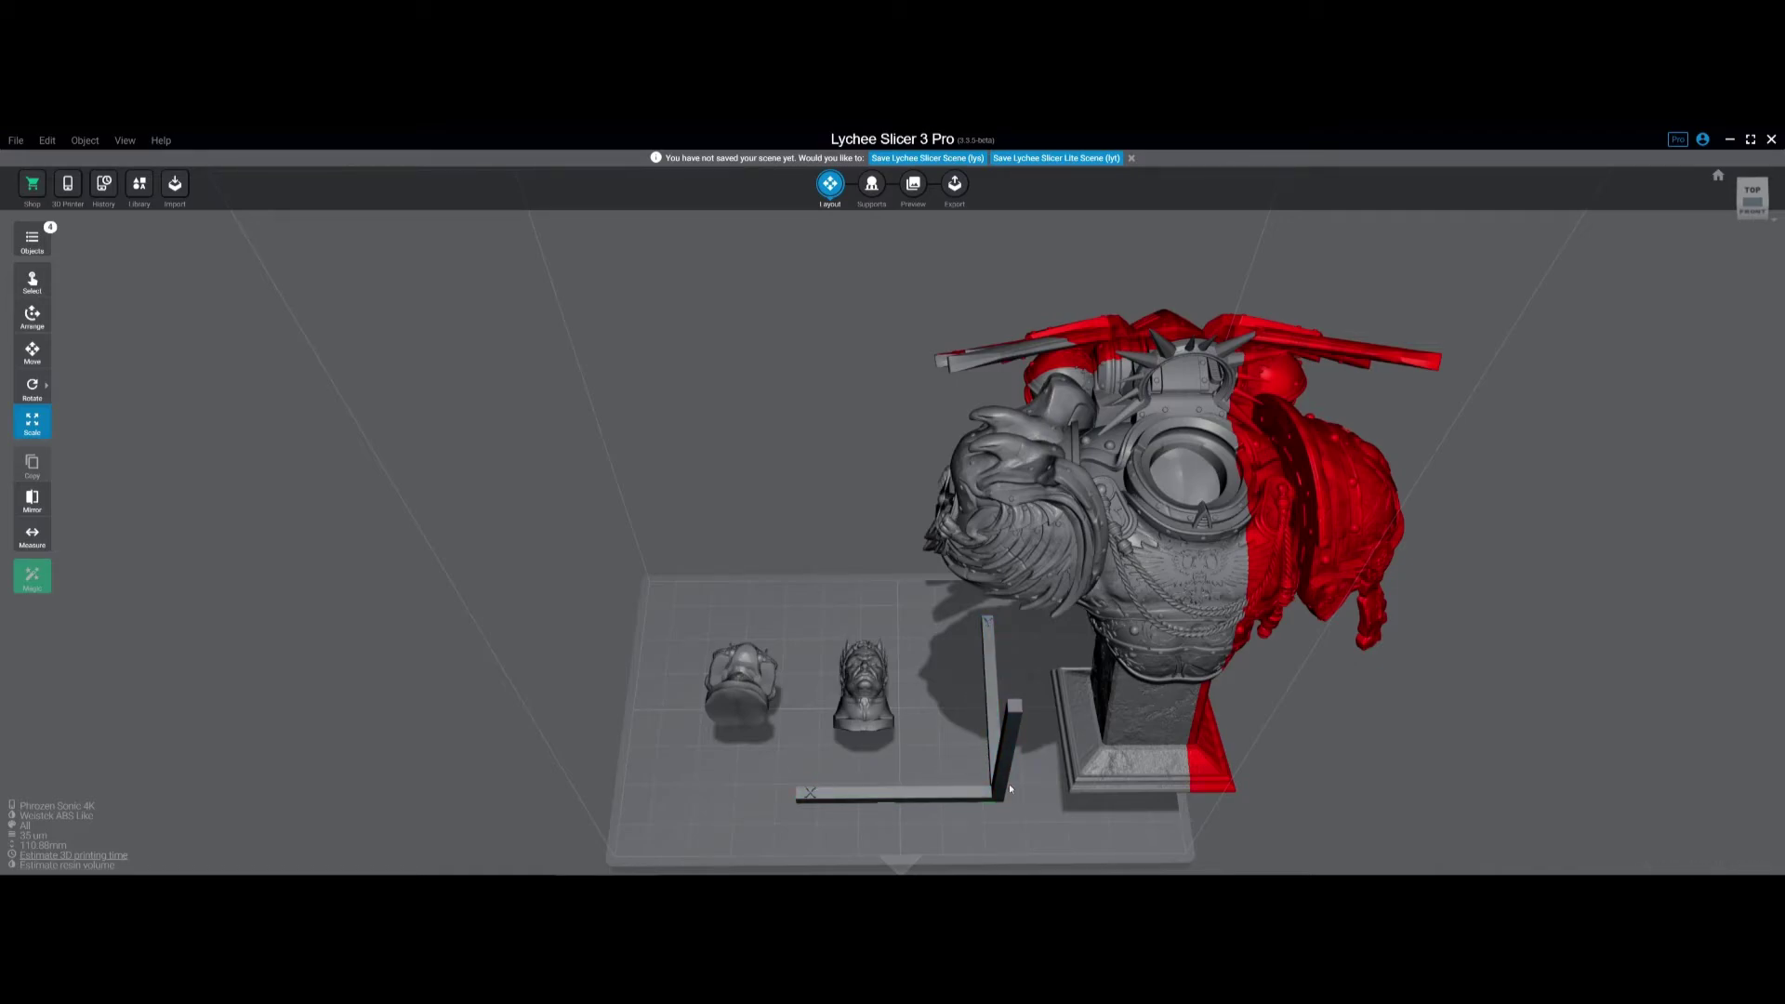
right_drag(1042, 801, 996, 757)
middle_drag(996, 757, 980, 785)
right_drag(980, 785, 1041, 793)
scroll(1031, 725, up, 1)
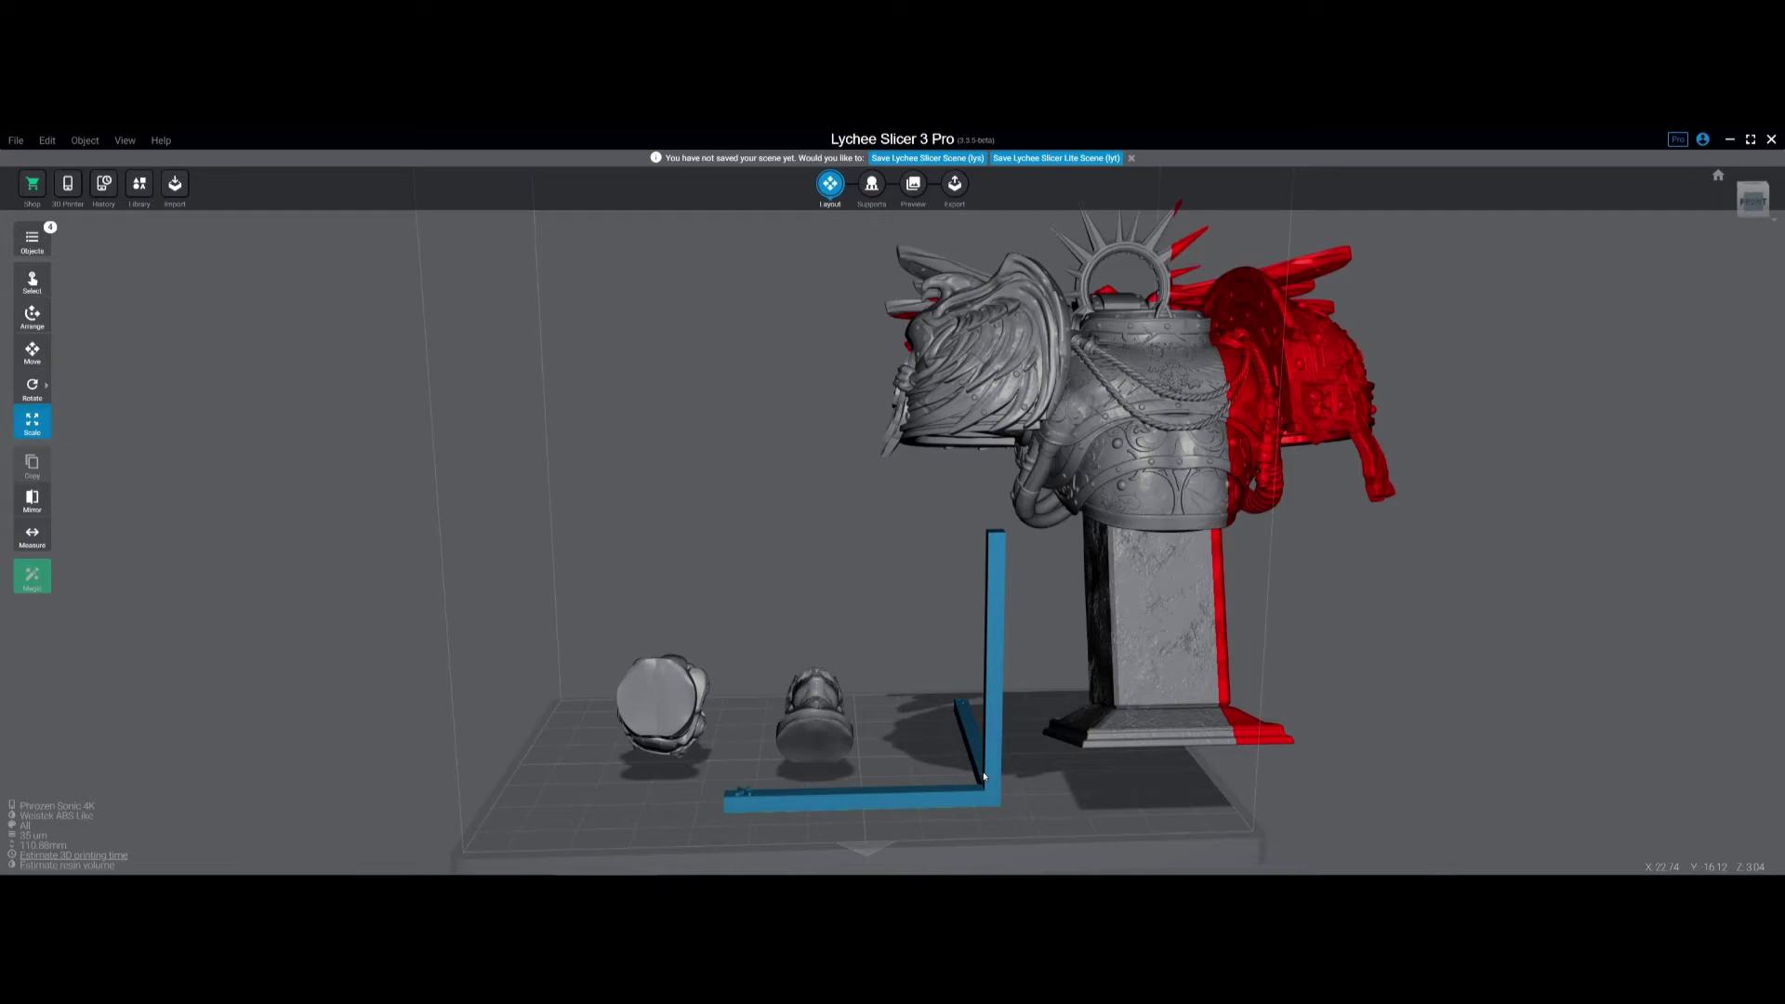
right_drag(1018, 707, 1020, 733)
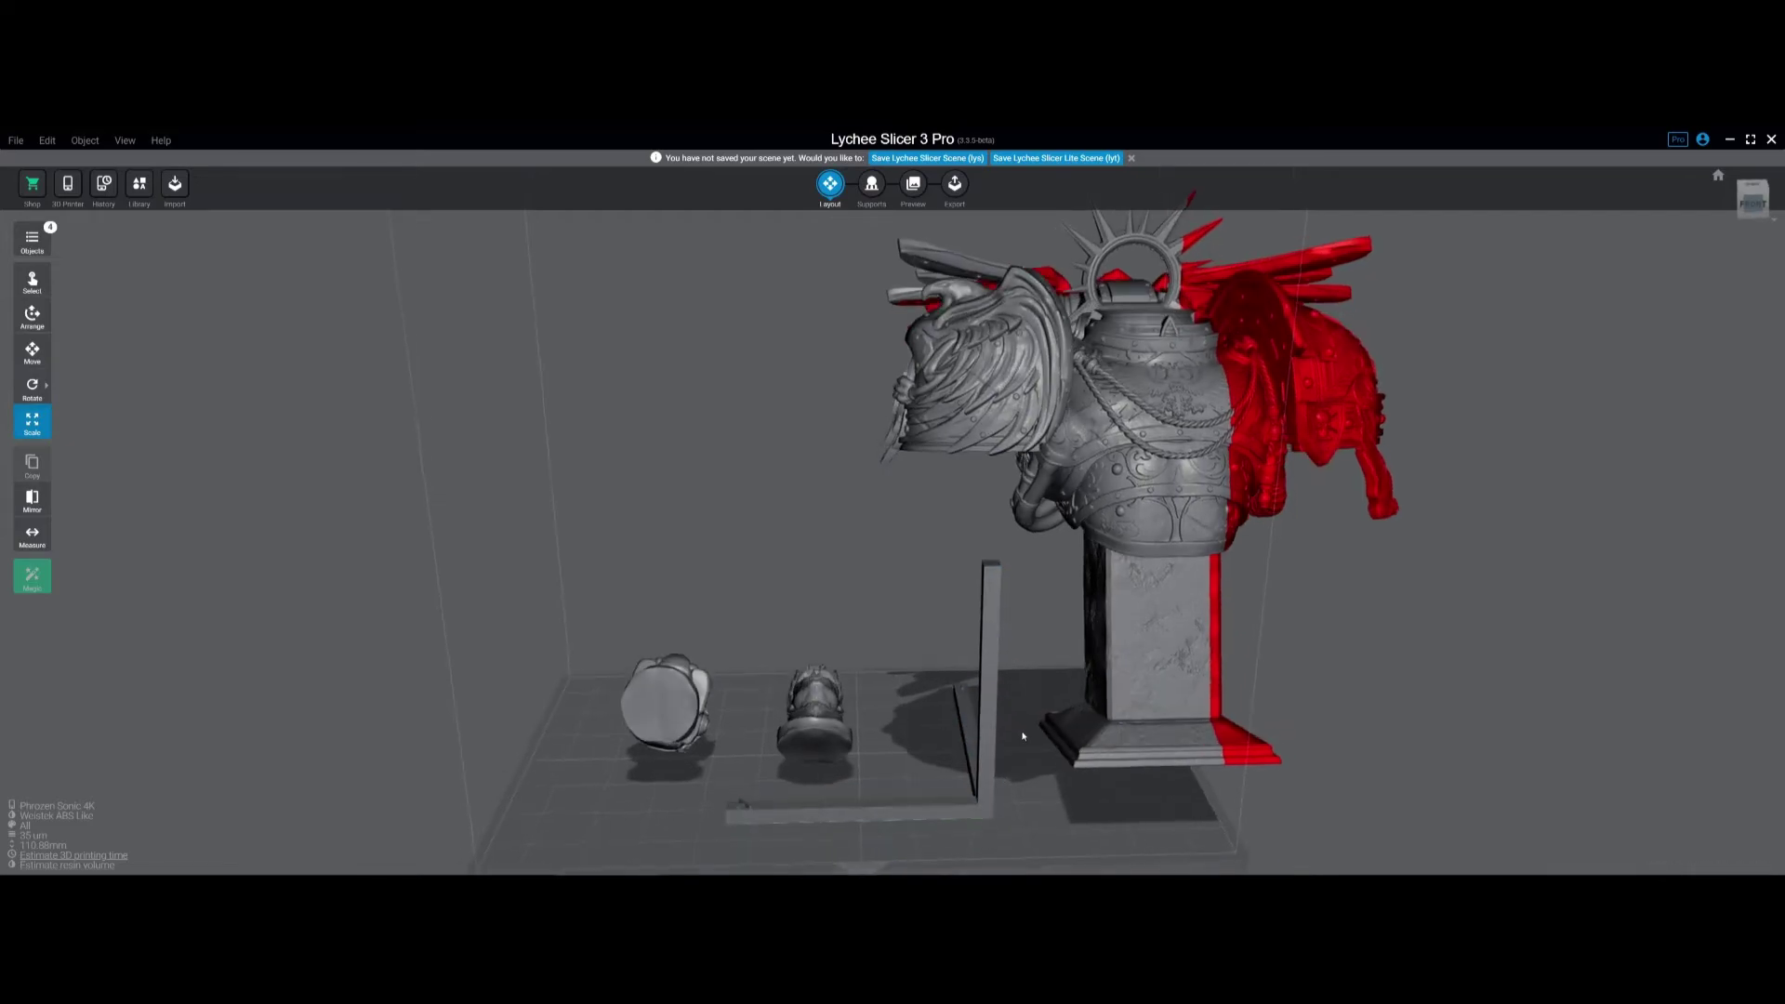
middle_drag(1020, 734, 1008, 664)
scroll(1009, 664, down, 3)
drag(1008, 664, 976, 721)
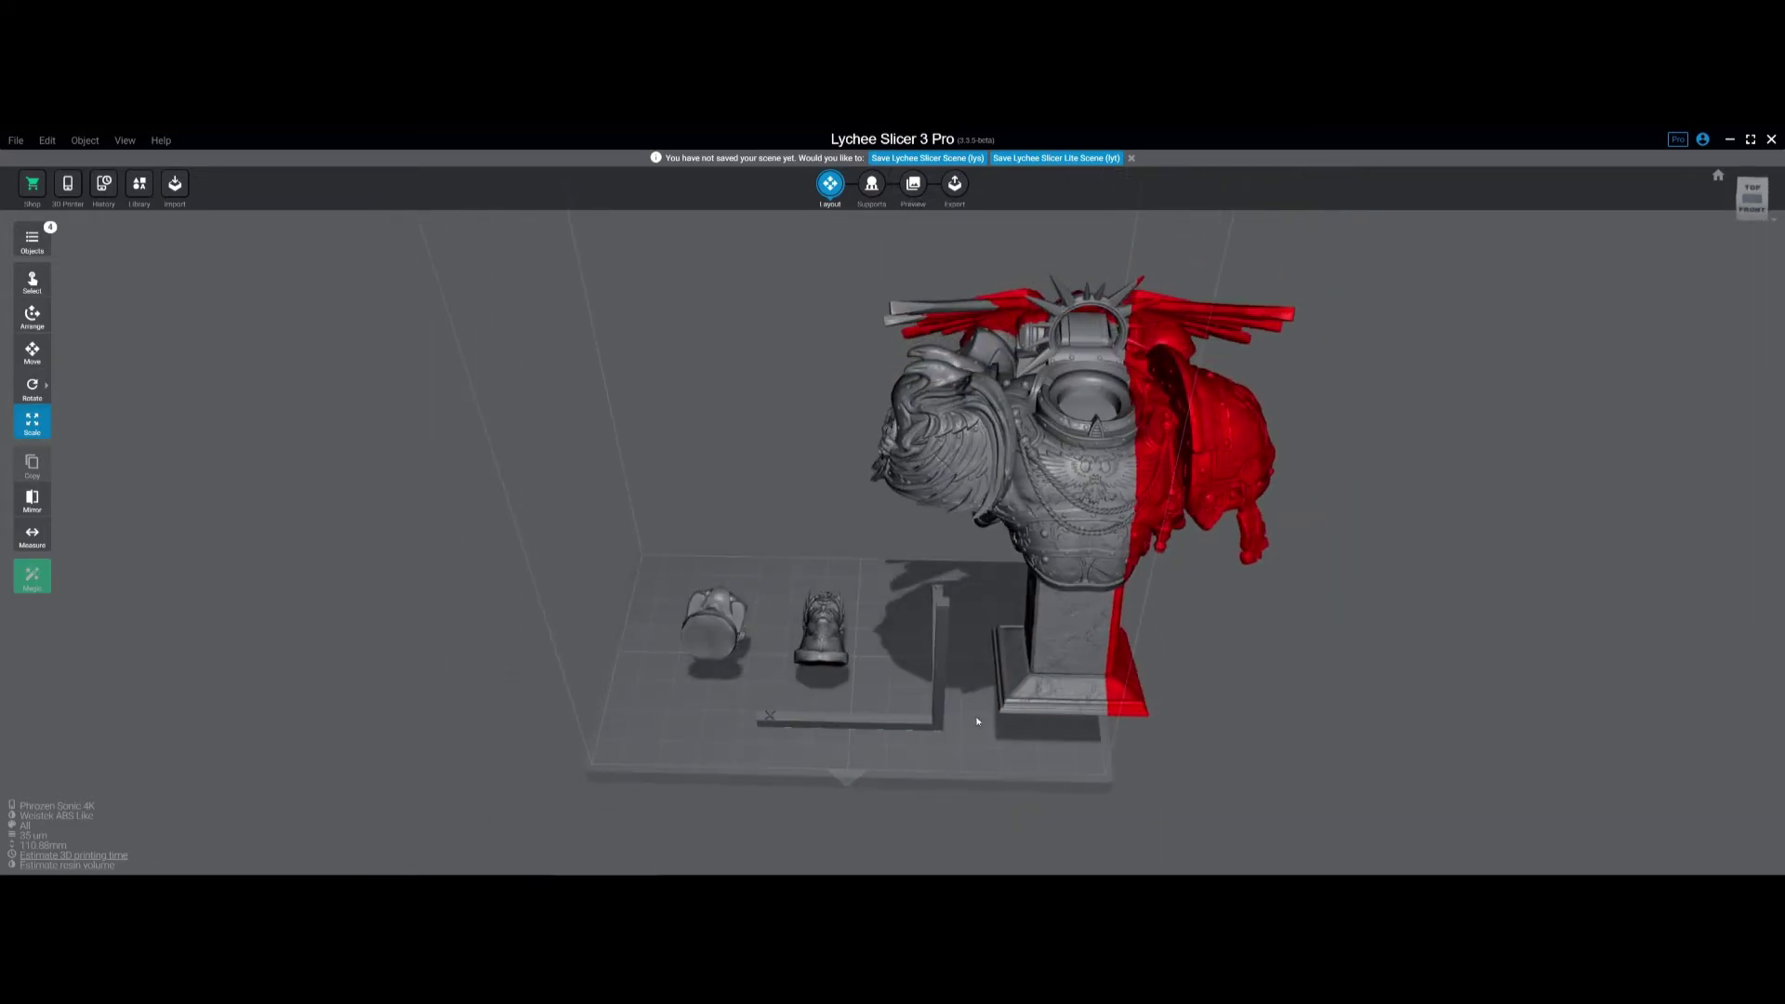
middle_drag(977, 721, 1004, 759)
scroll(1004, 760, up, 3)
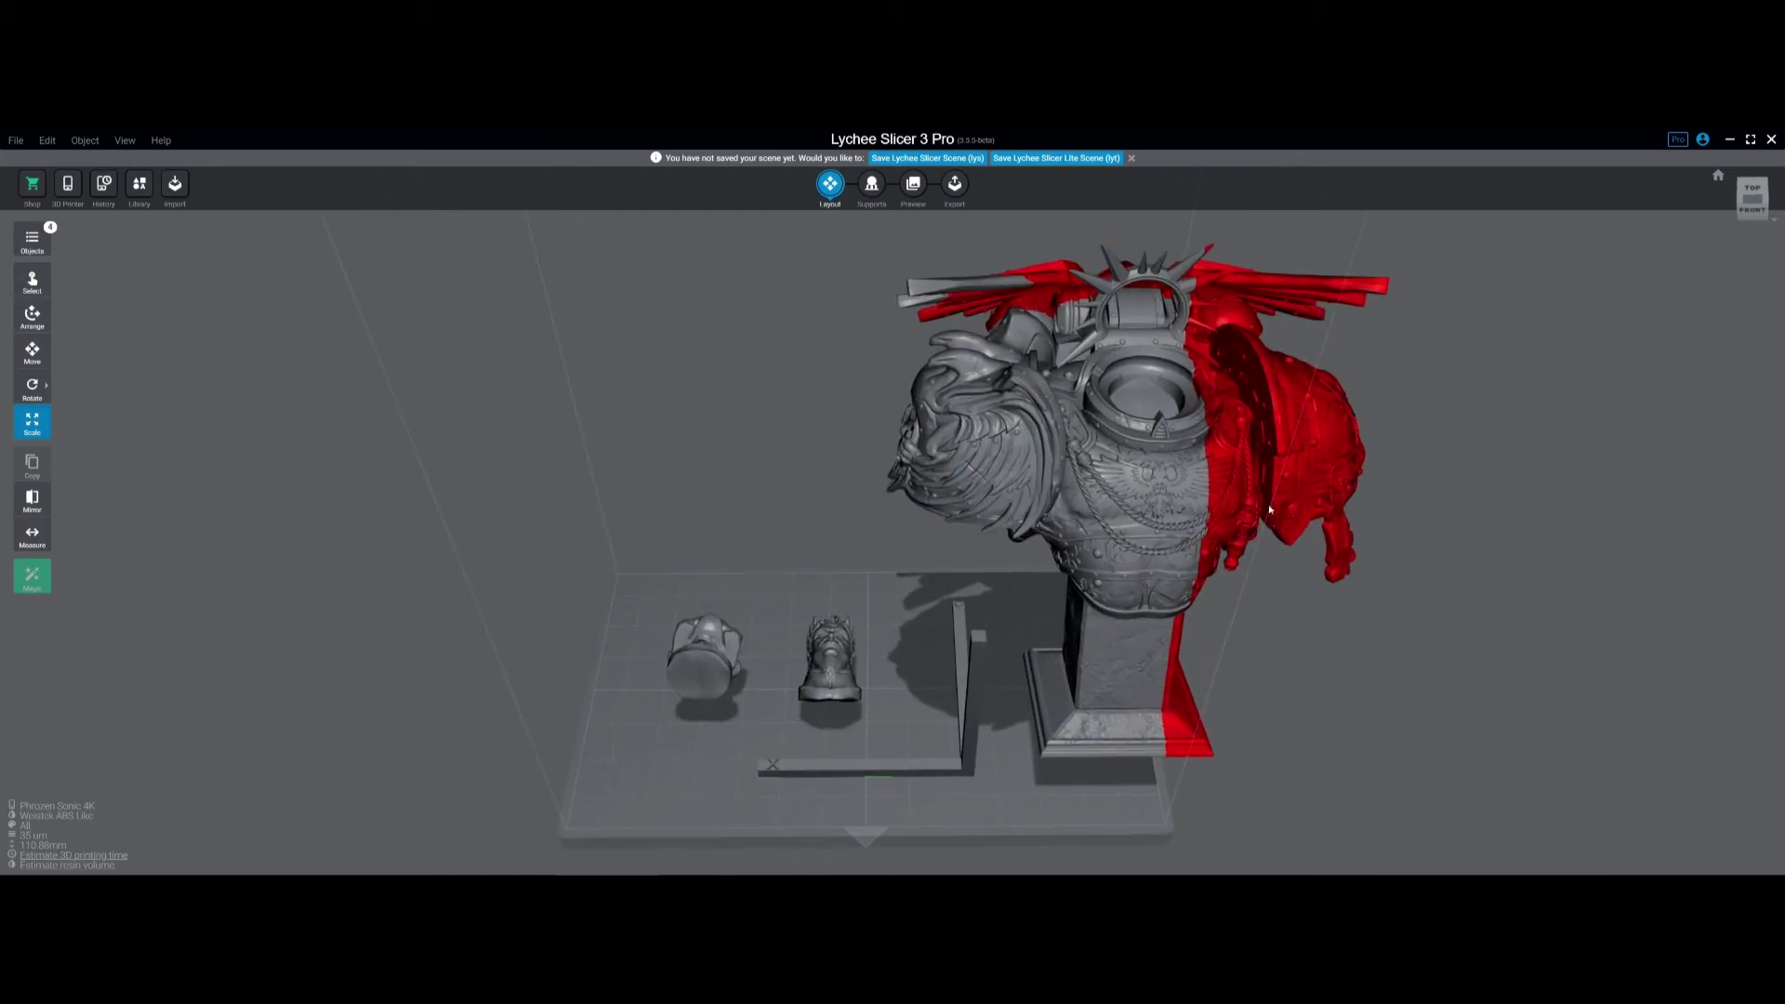
right_drag(848, 684, 906, 641)
drag(903, 682, 882, 686)
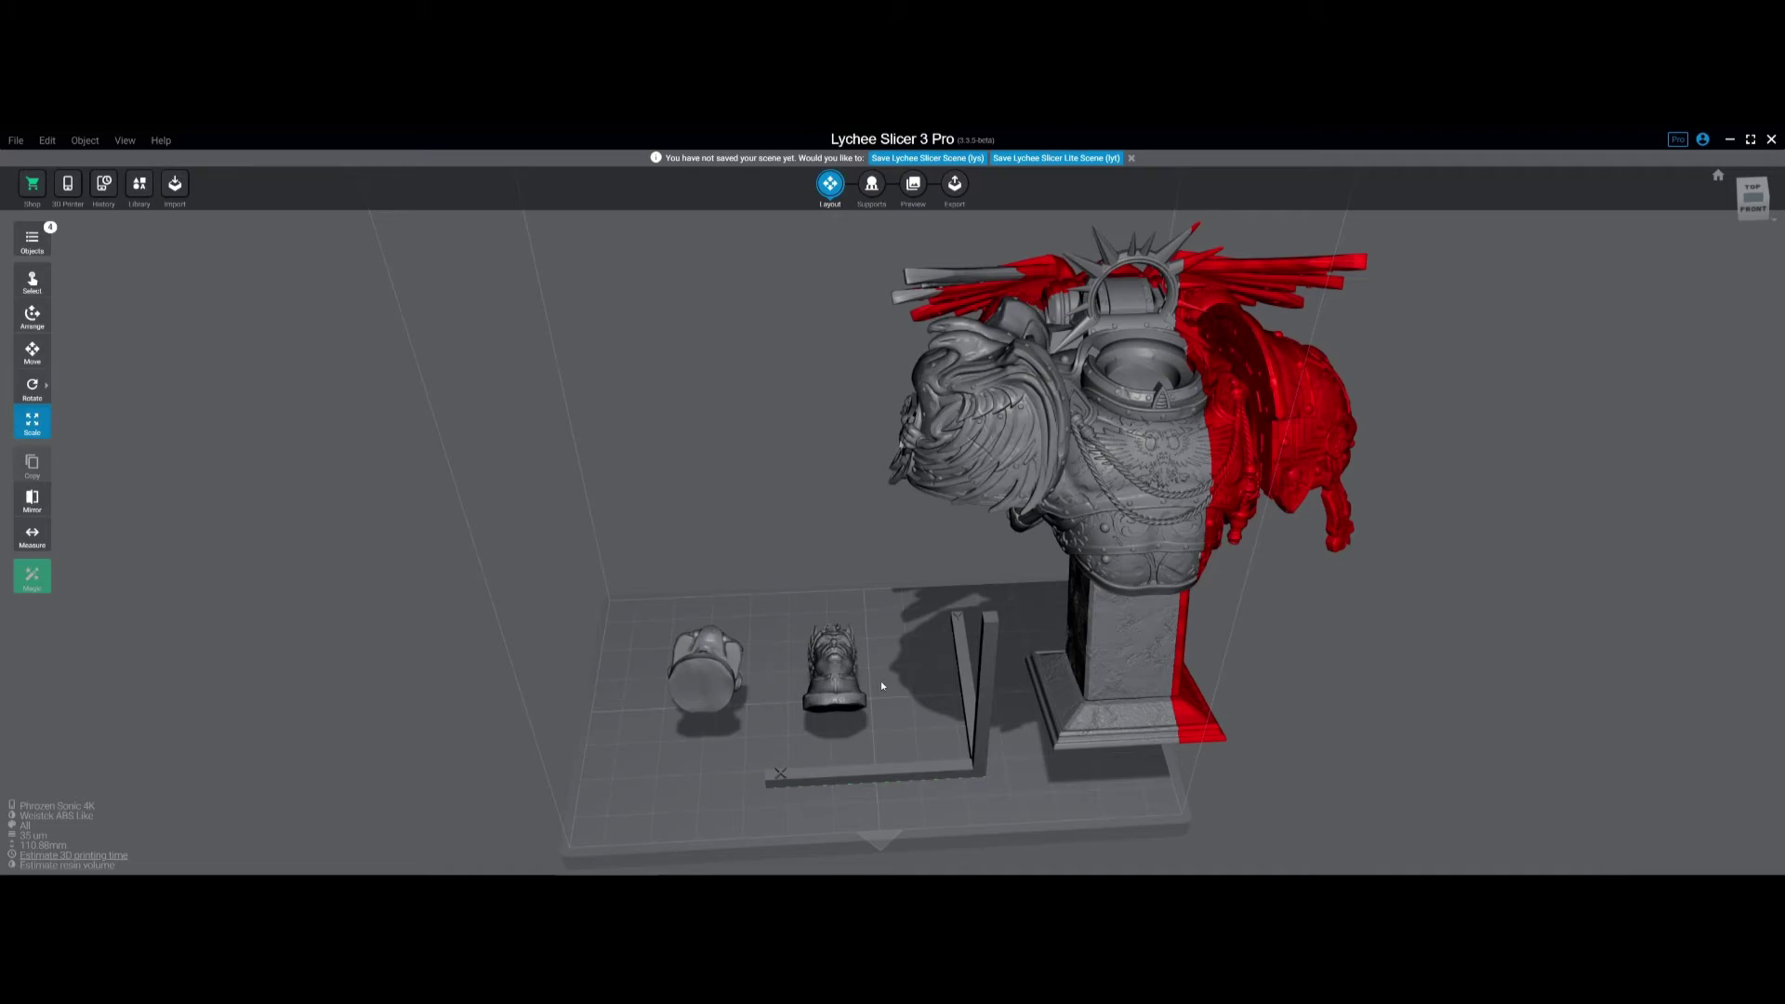
Step: Rotate the helmet about the X axis to about 41.48 degrees, tilting it back over its neck edge
right_drag(927, 704, 968, 633)
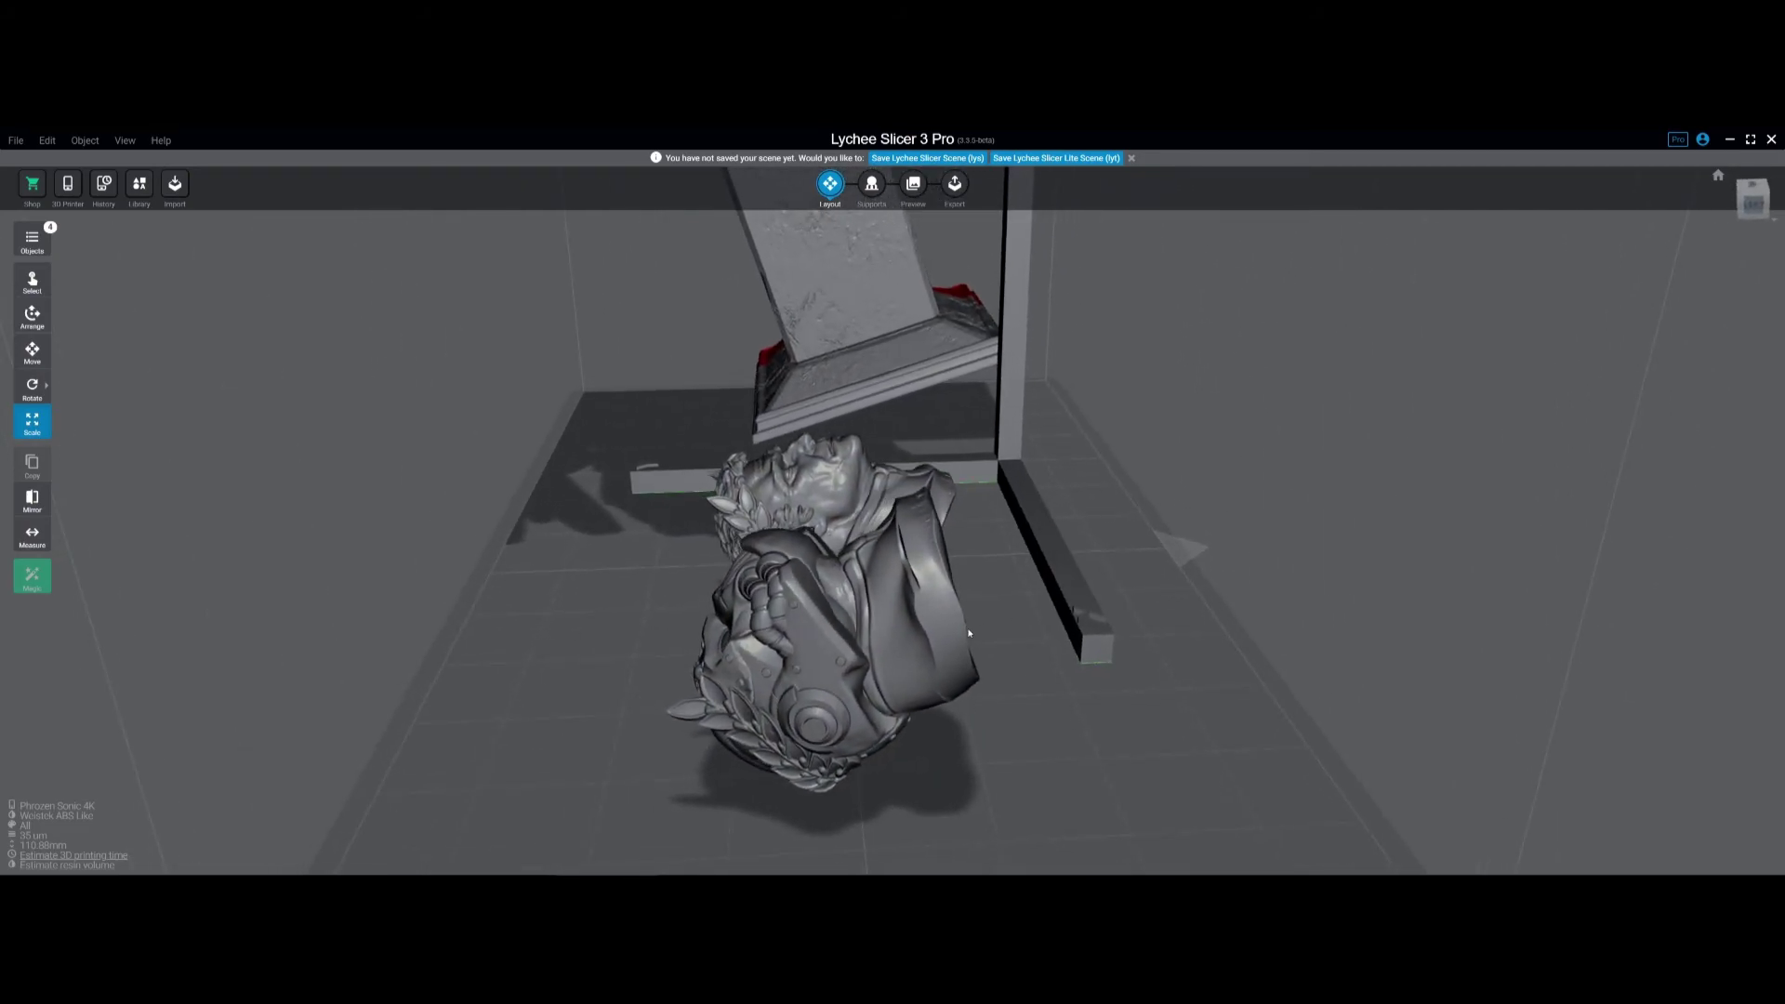
click(969, 633)
key(r)
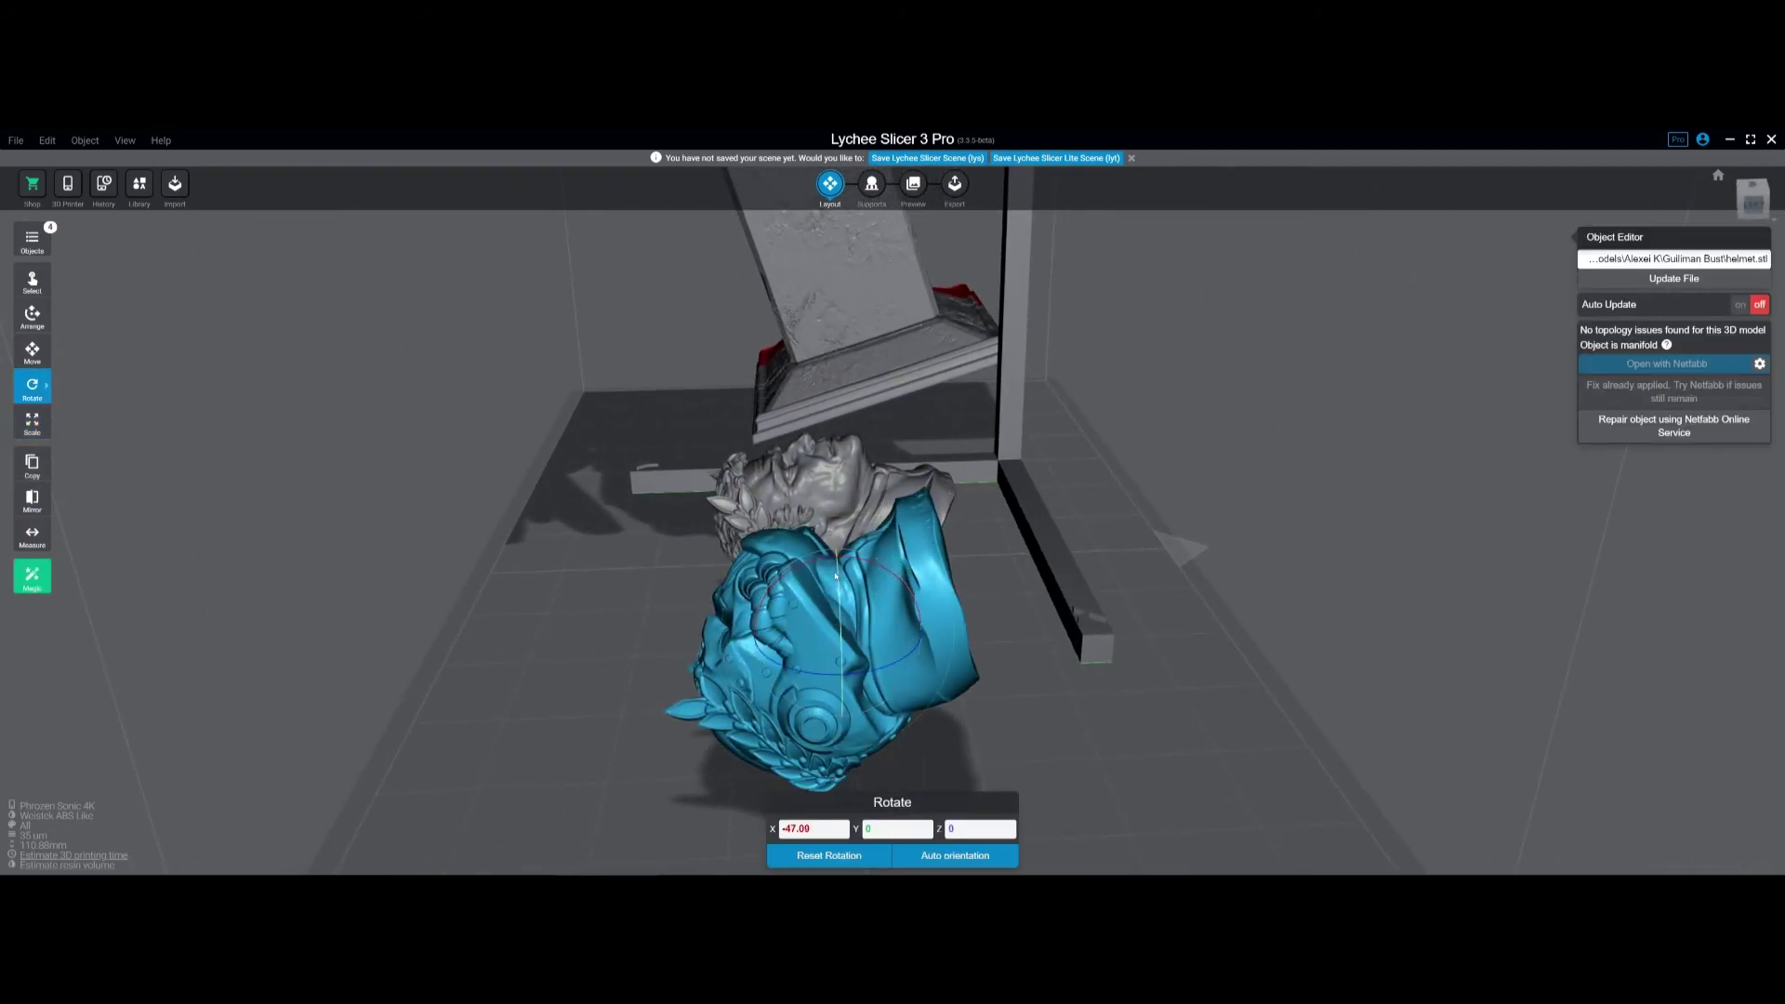
drag(842, 559, 979, 632)
right_drag(1052, 723, 987, 683)
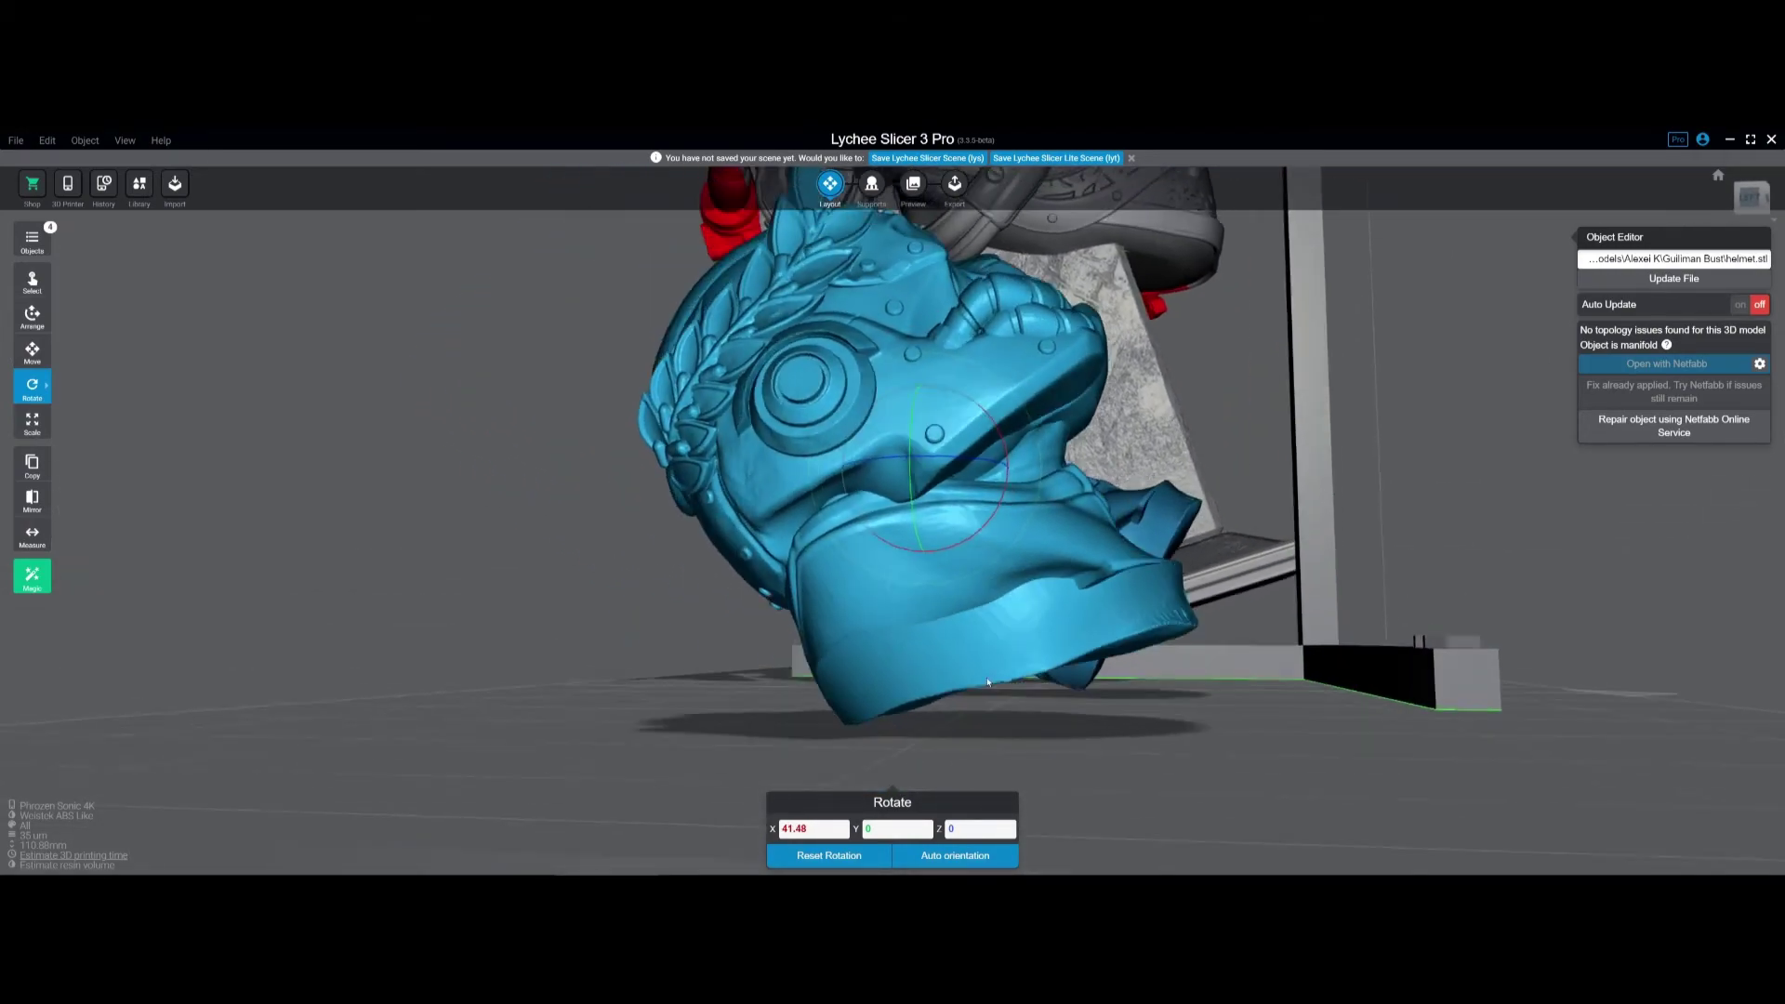
middle_drag(988, 683, 1023, 687)
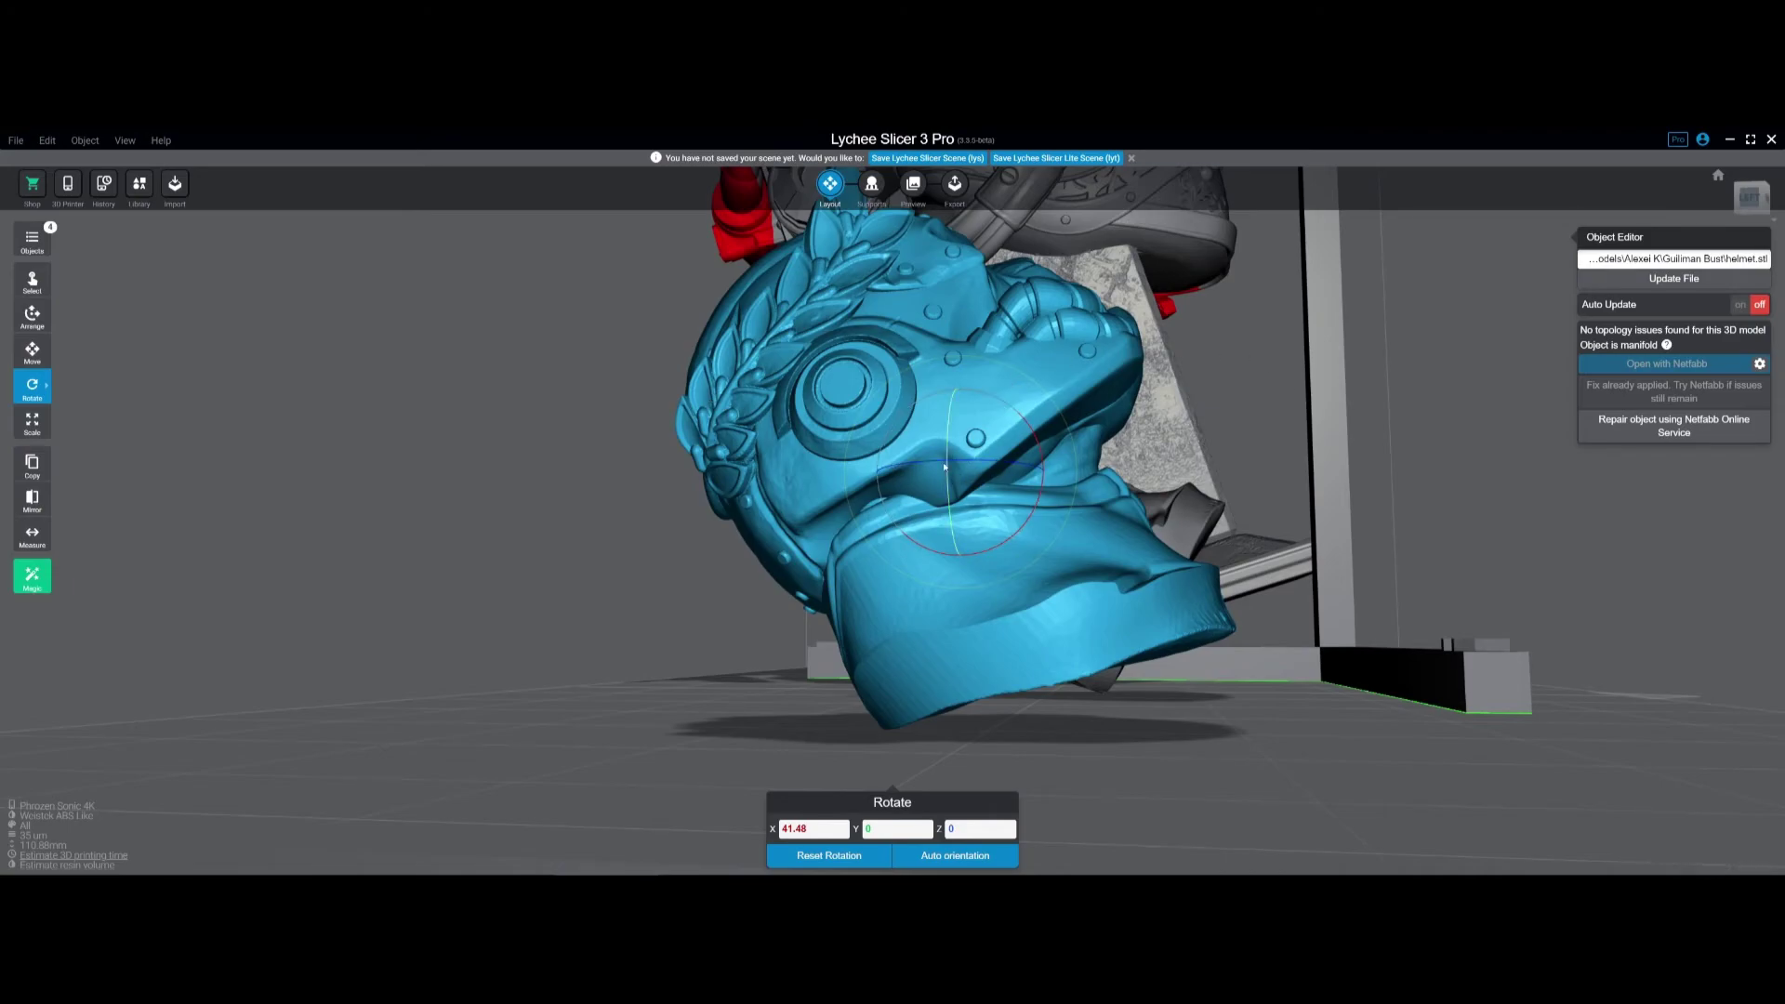
Step: Rotate the helmet about the X axis to about 23.95 degrees, checking its tilt from the side and below
mouse_move(1095, 647)
right_down()
mouse_move(1075, 651)
mouse_move(1088, 636)
right_up()
drag(1020, 471, 1018, 468)
right_drag(1018, 483, 1079, 609)
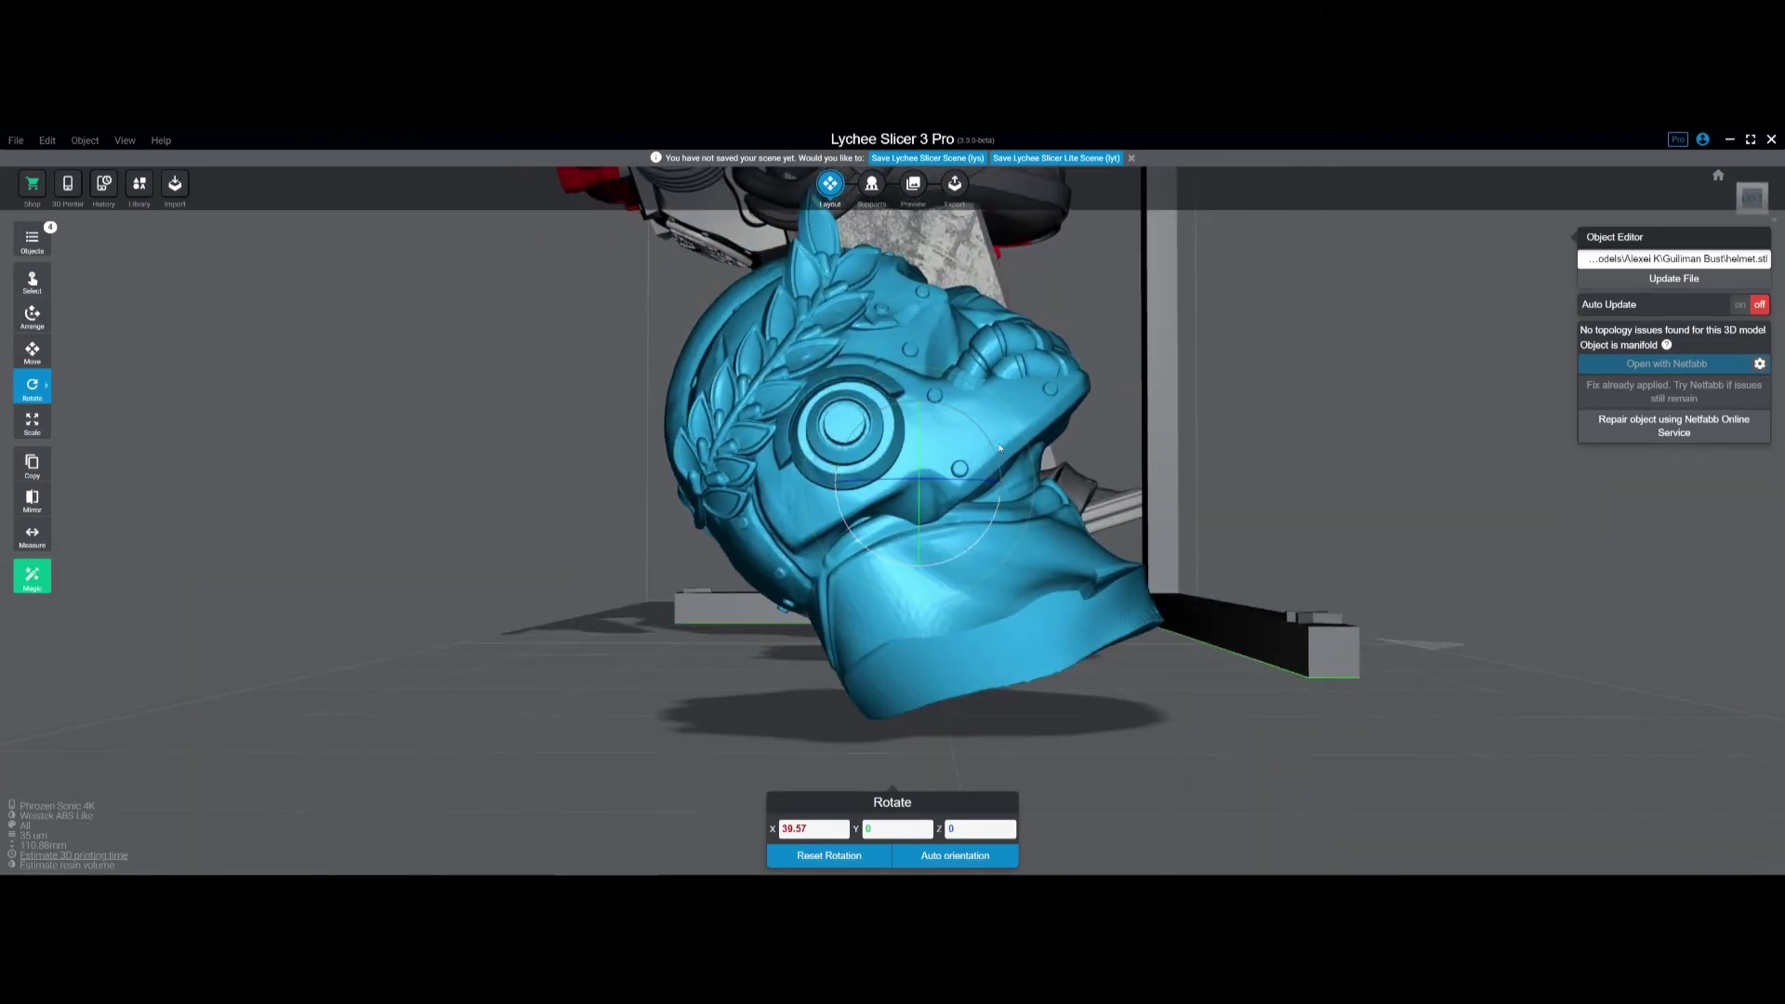
right_drag(1000, 449, 970, 480)
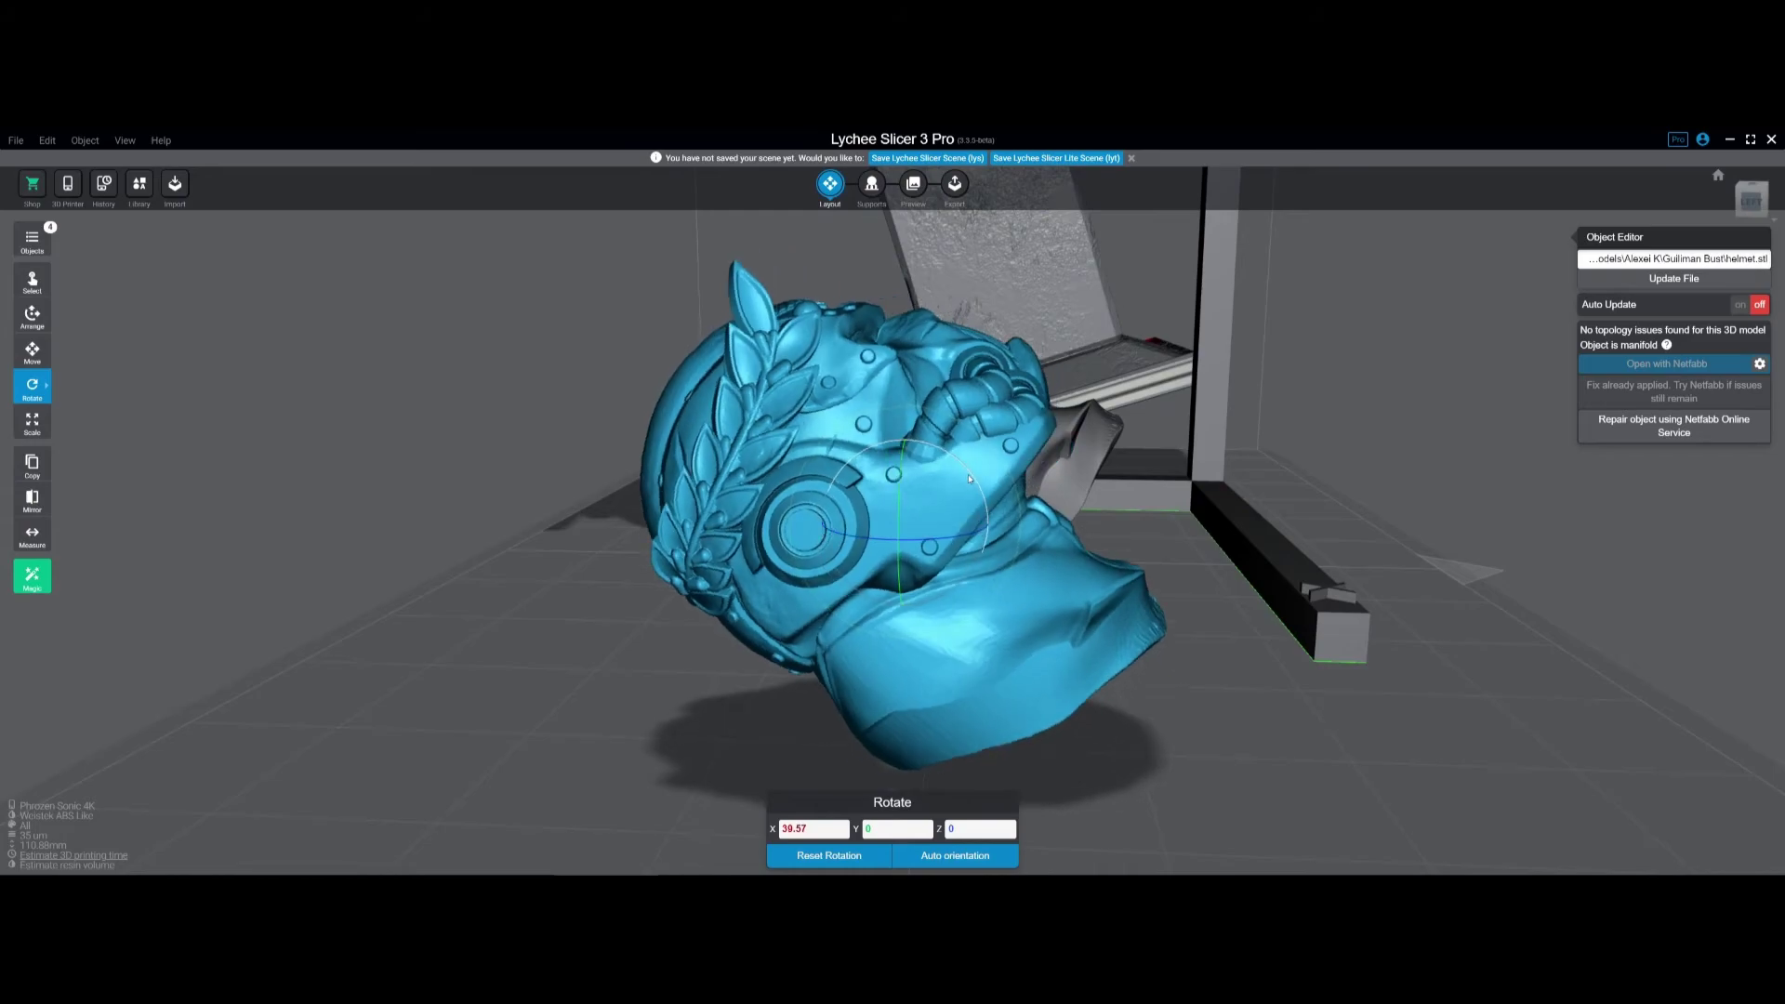
drag(969, 479, 970, 480)
right_drag(1287, 561, 850, 512)
scroll(1291, 537, up, 2)
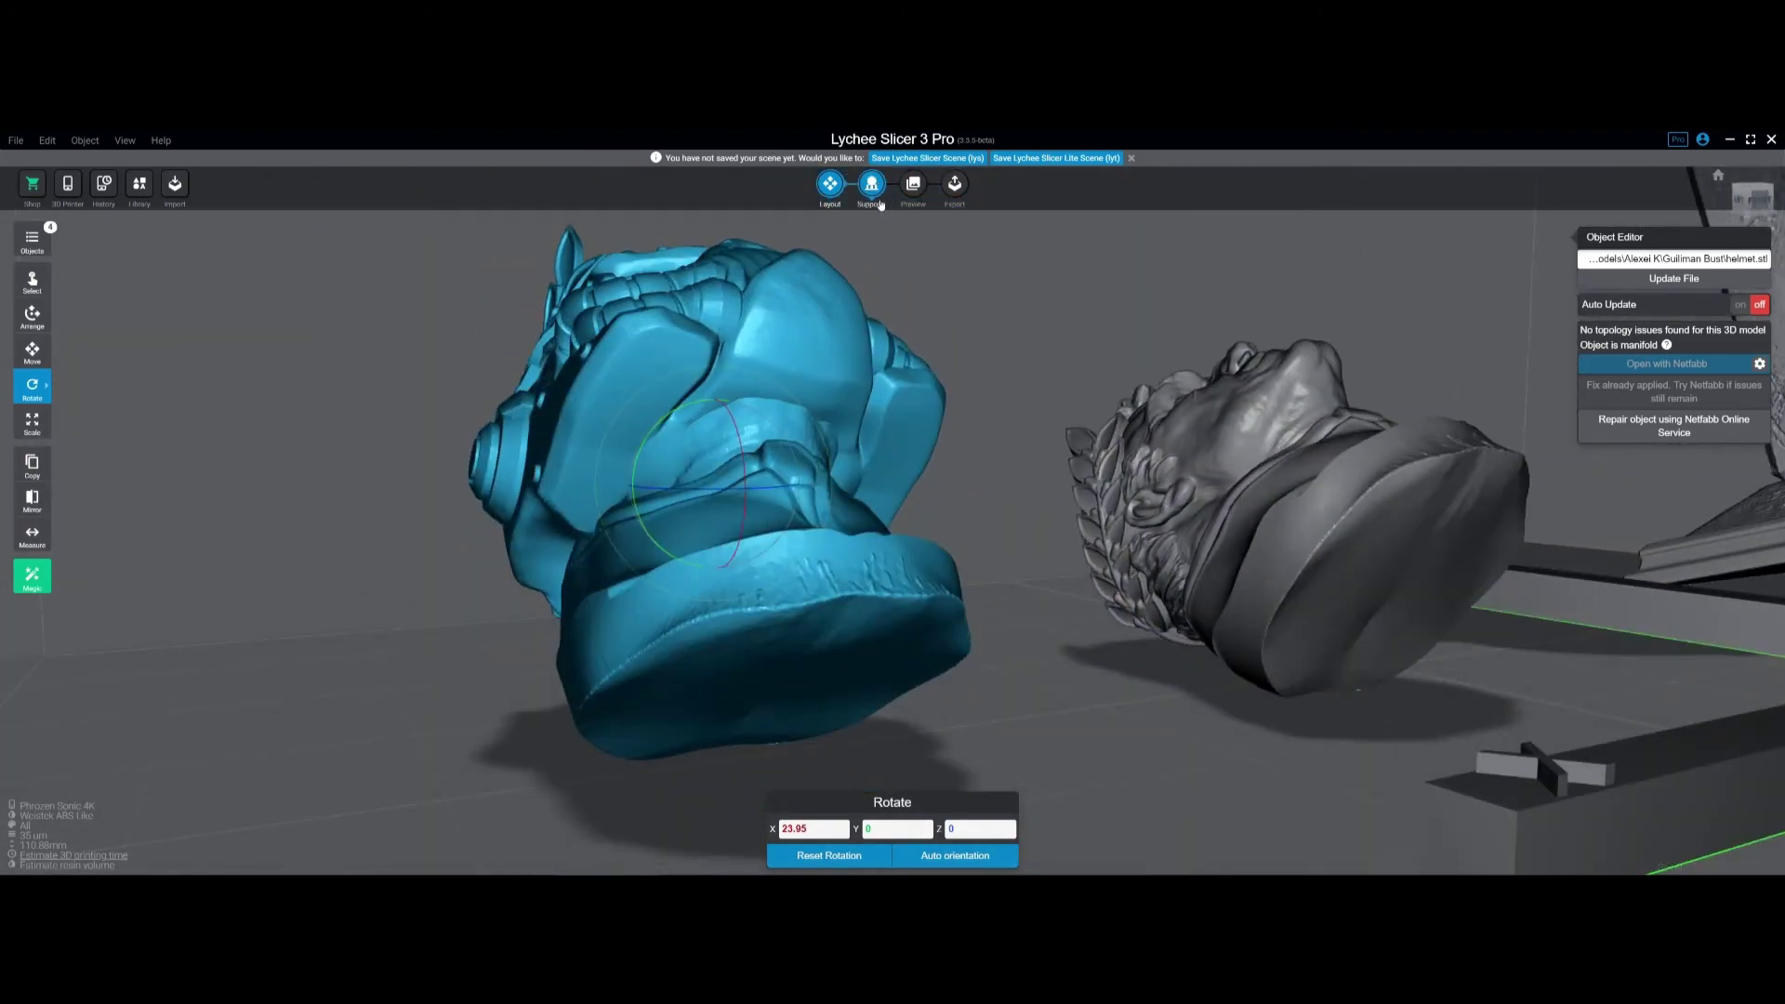
Step: Switch to support preparation, lift the helmet by 5 mm and choose the Medium support preset
click(878, 199)
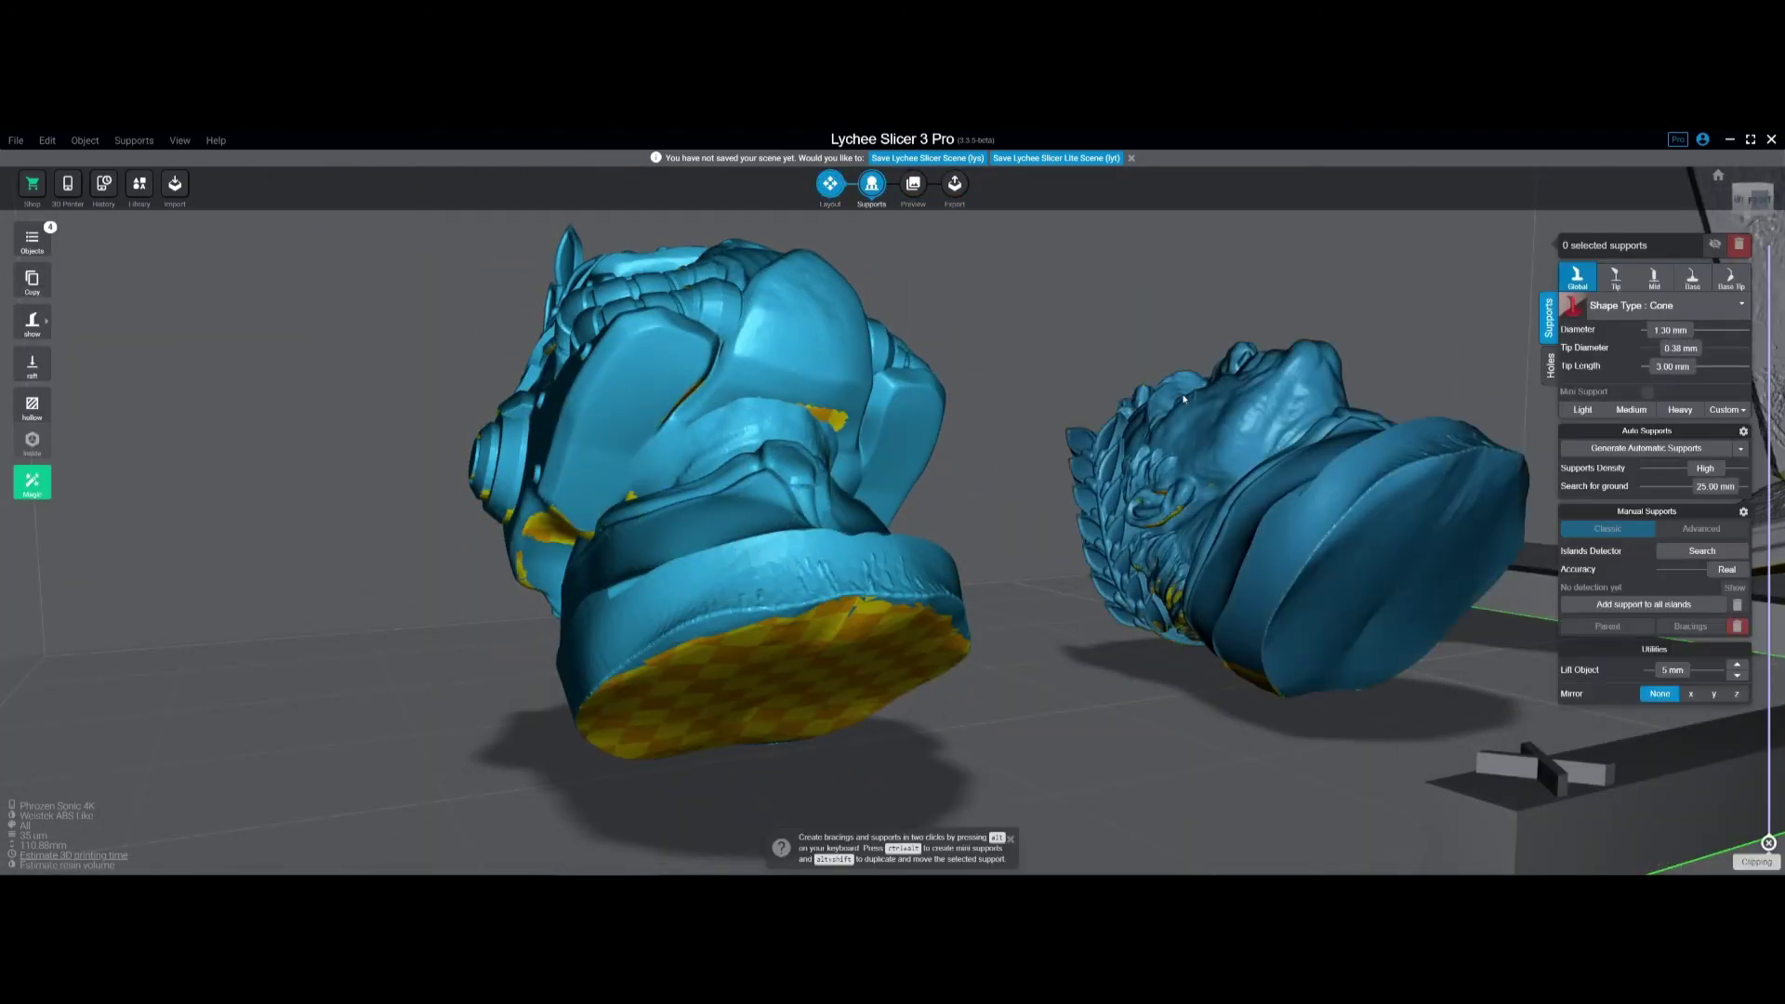
click(1737, 666)
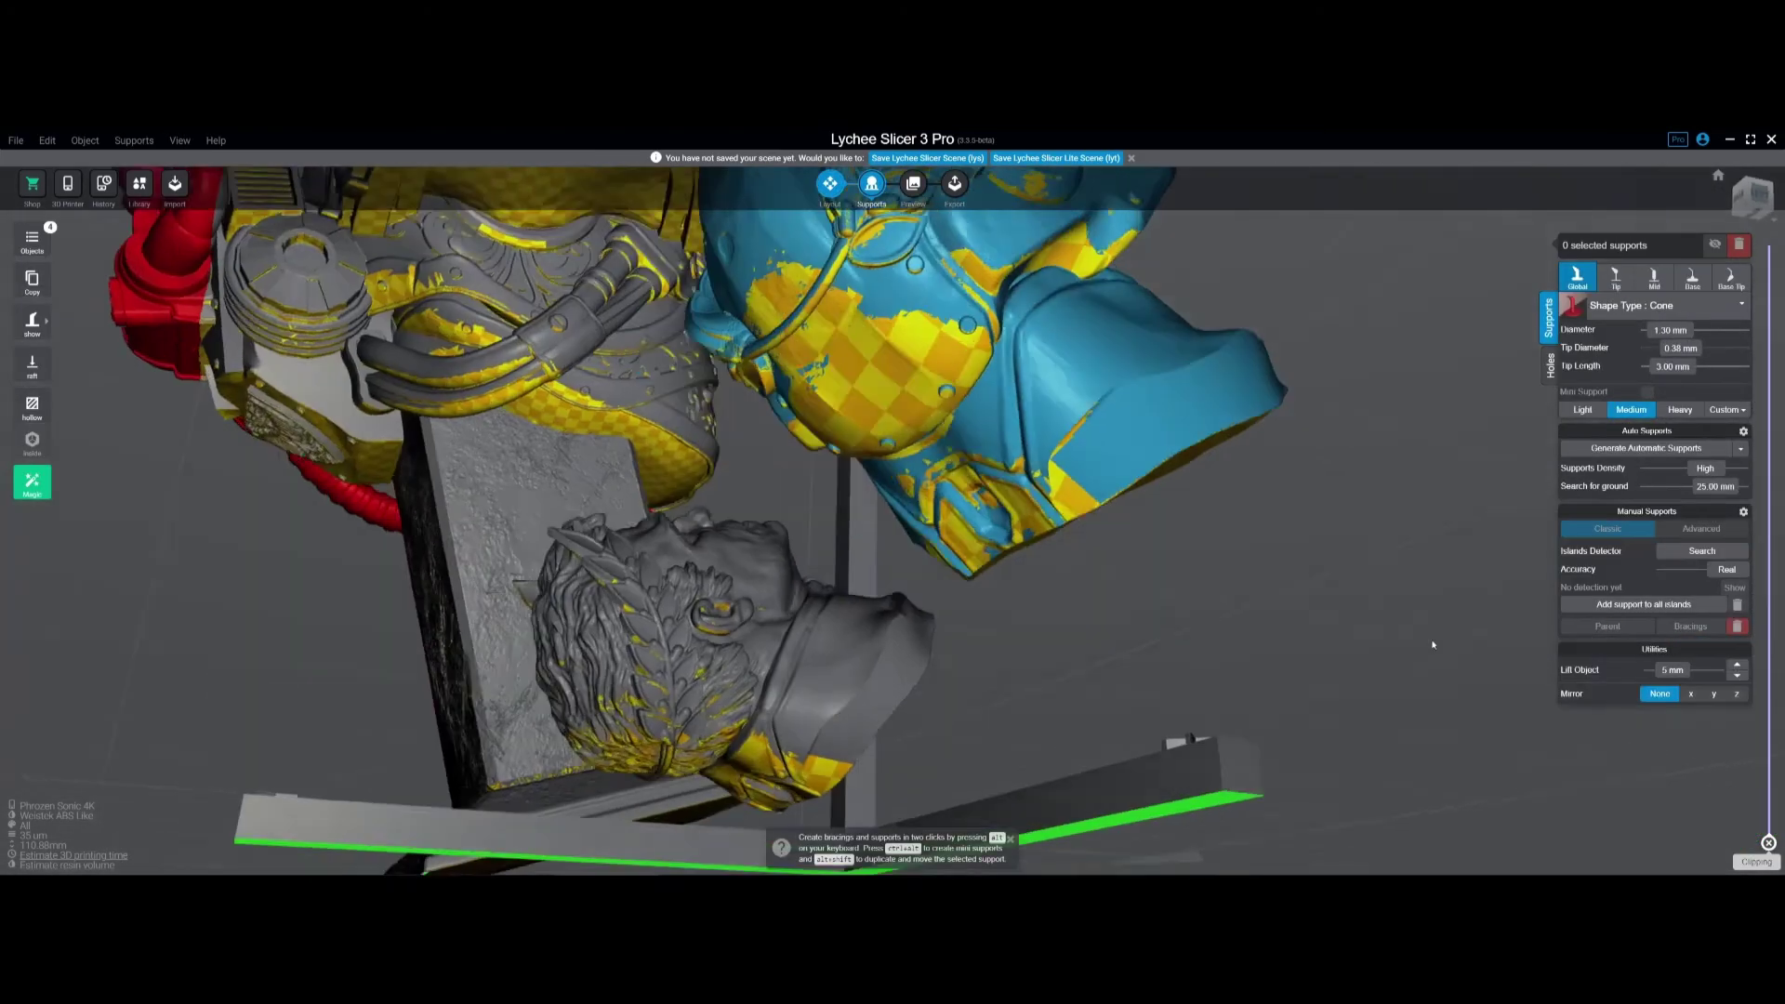
Step: Place a row of medium supports along the lowest front edge of the helmet's neck base
right_drag(1434, 643, 1283, 625)
scroll(1152, 492, up, 3)
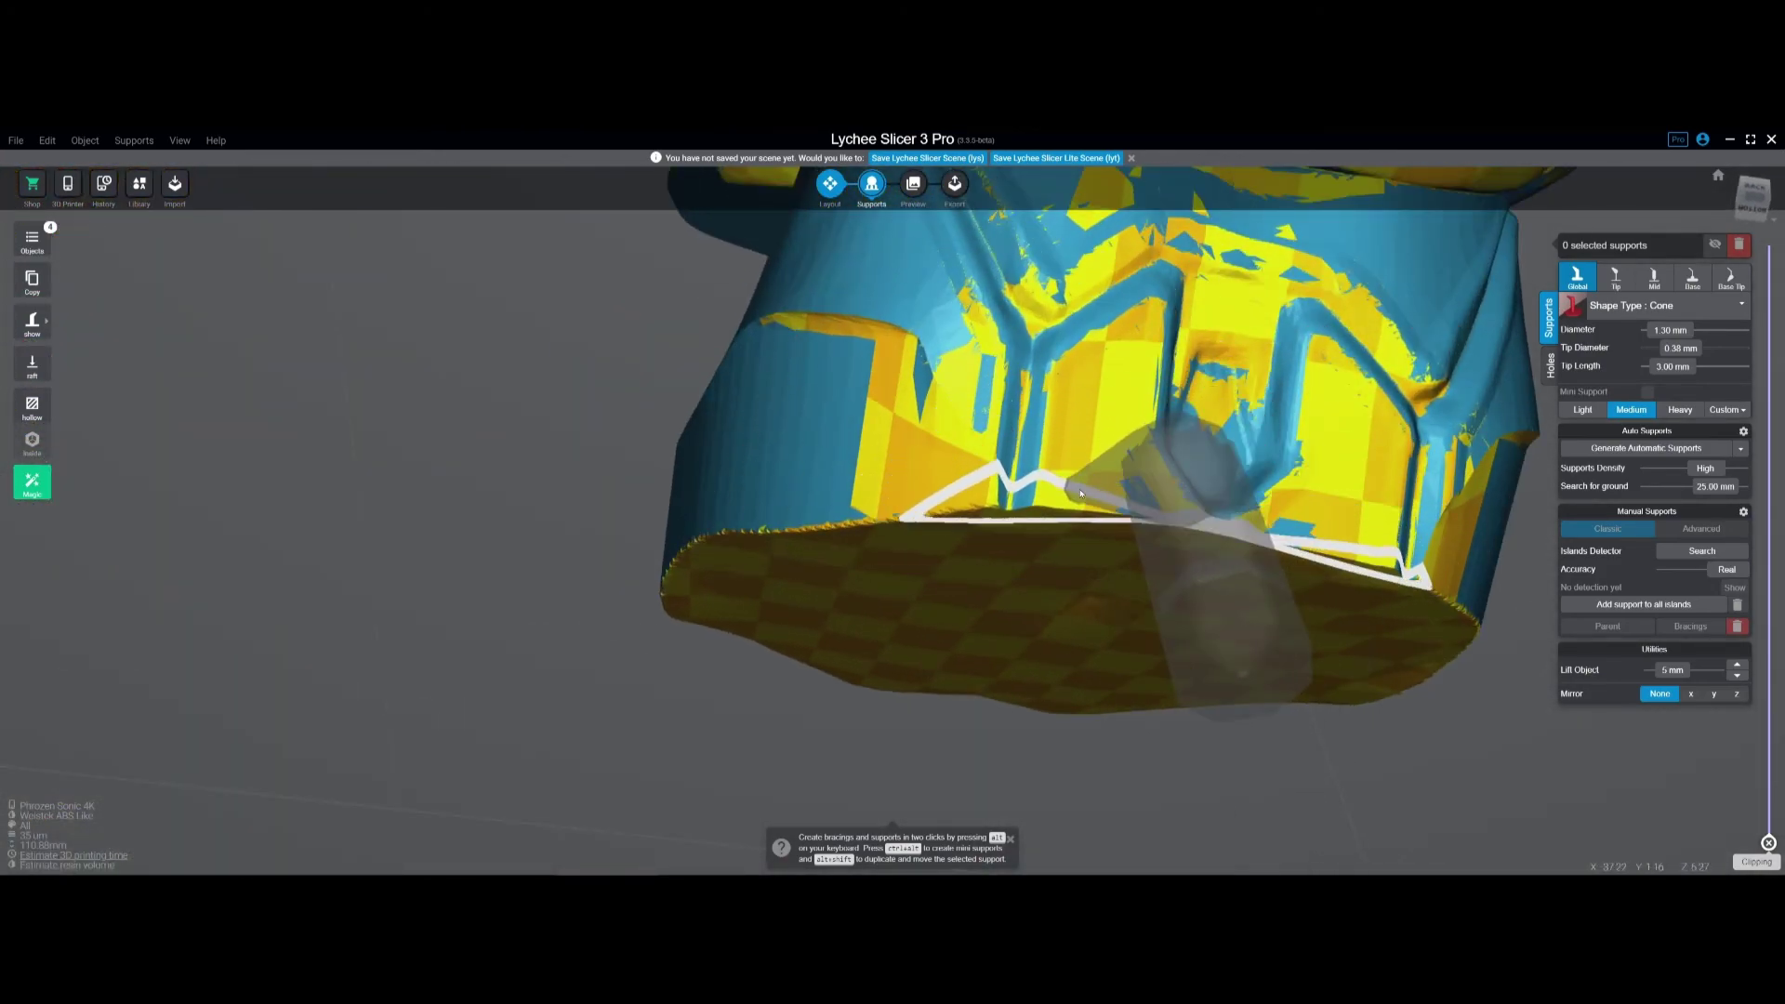
click(1081, 493)
click(974, 490)
right_drag(1339, 474, 1116, 492)
right_drag(867, 571, 706, 553)
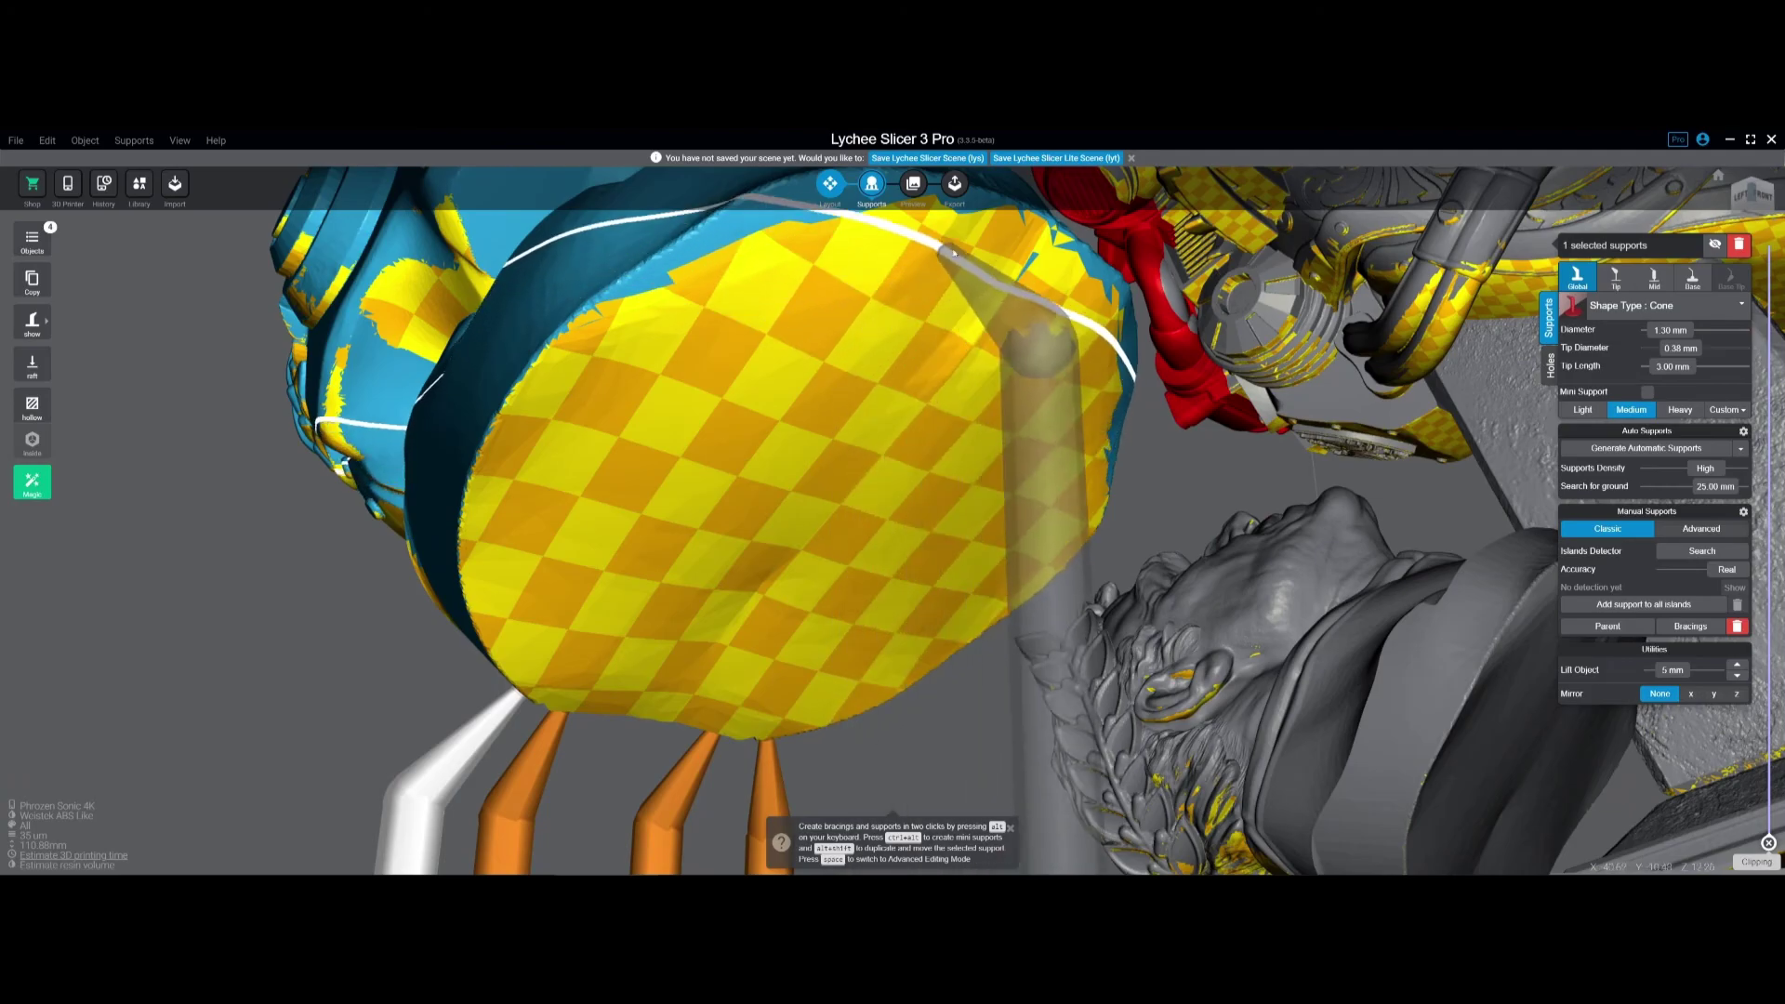
right_drag(842, 433, 784, 559)
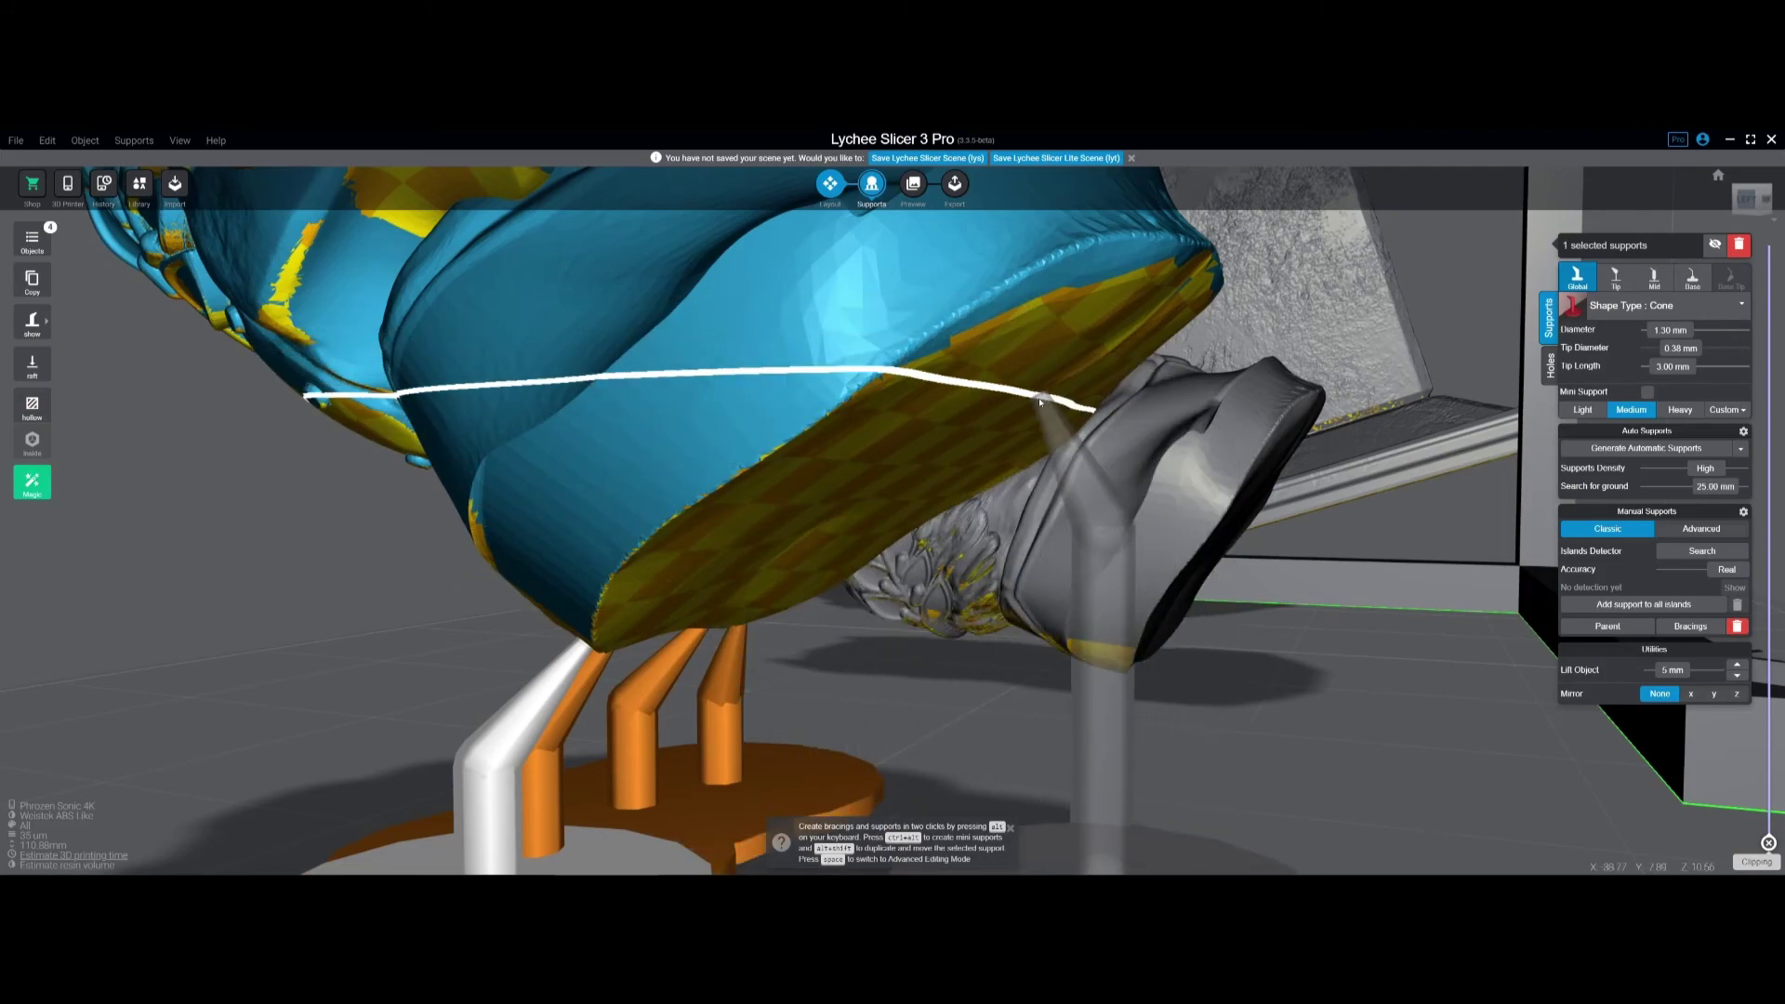
Step: Add medium supports around the sides and rear of the helmet's neck rim, following its rising edge
right_drag(1040, 402, 1370, 624)
right_drag(1268, 604, 1020, 687)
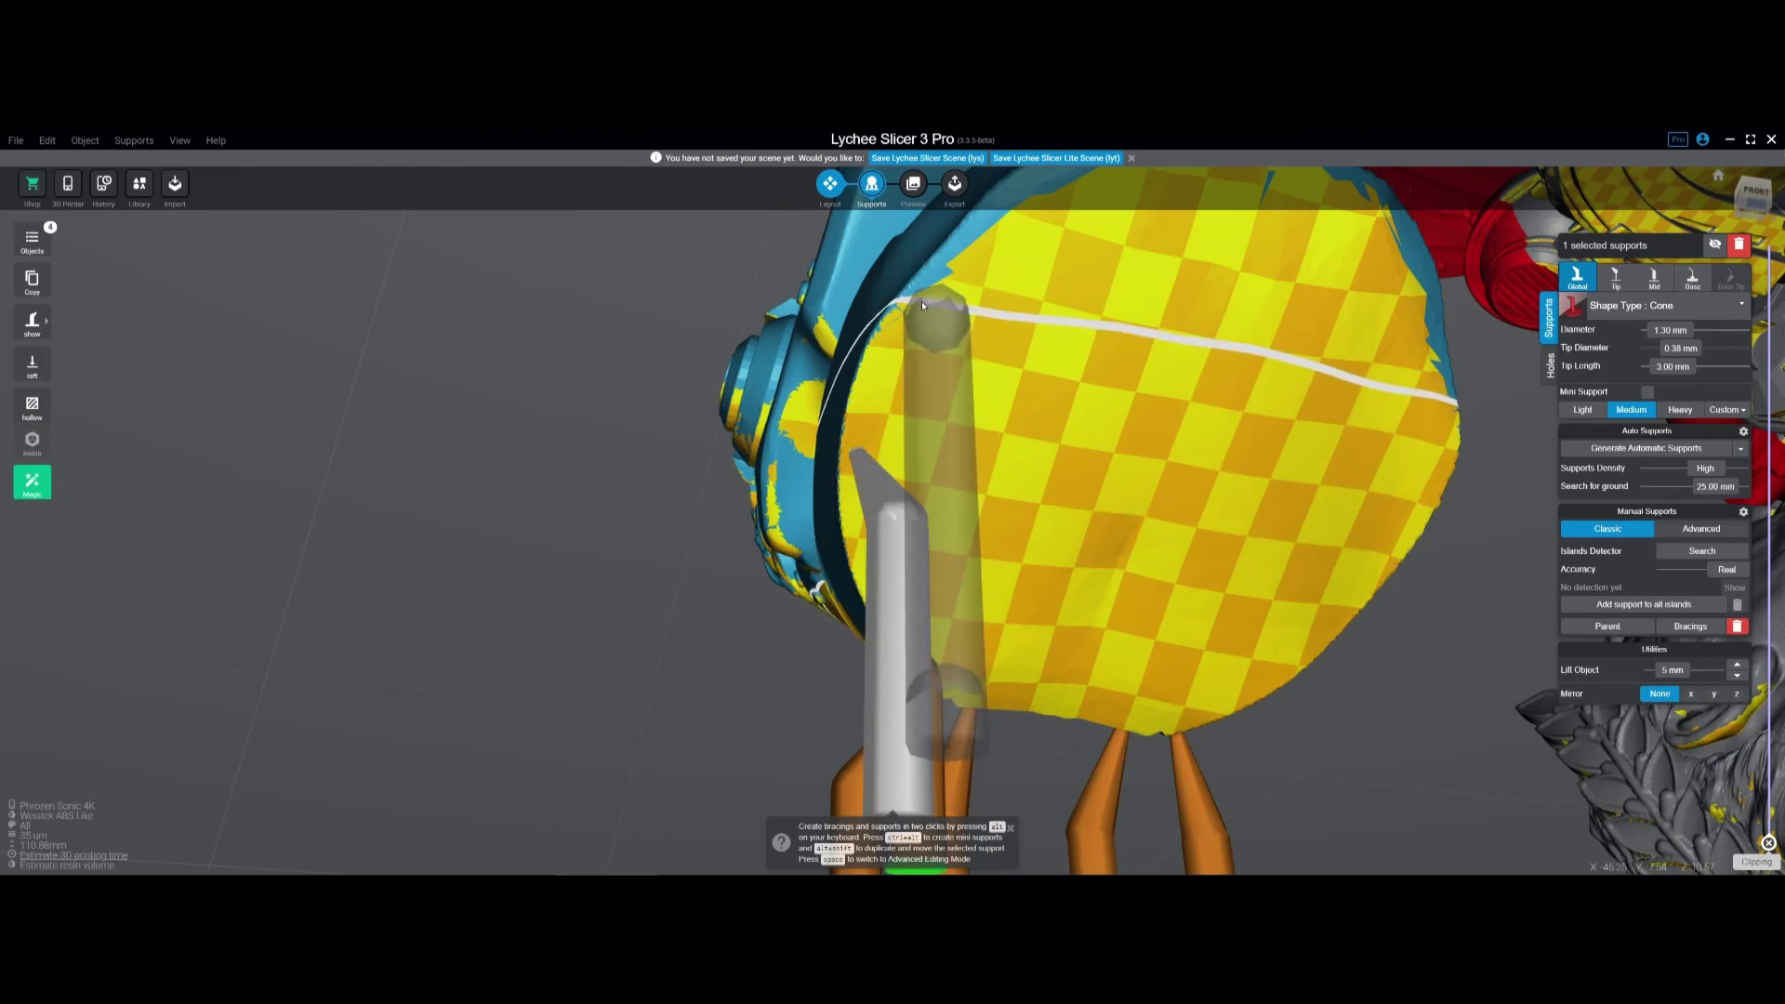
right_drag(922, 305, 976, 552)
right_drag(1085, 533, 892, 711)
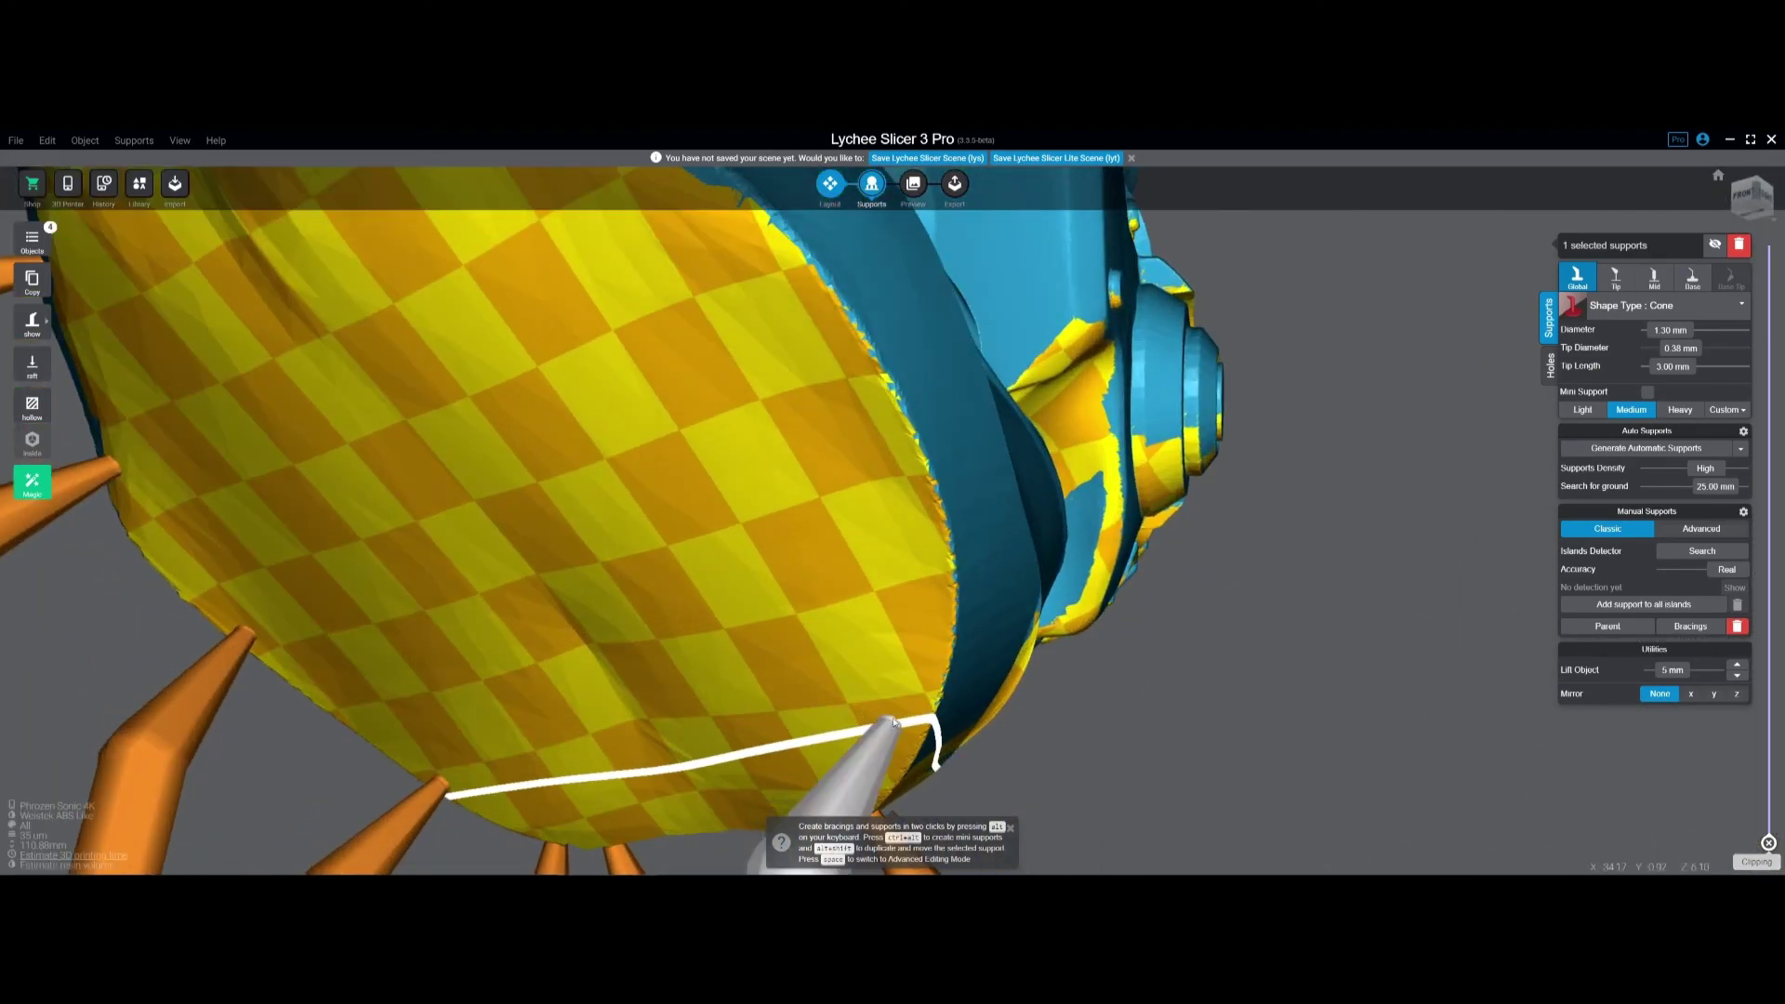
right_drag(903, 502, 894, 701)
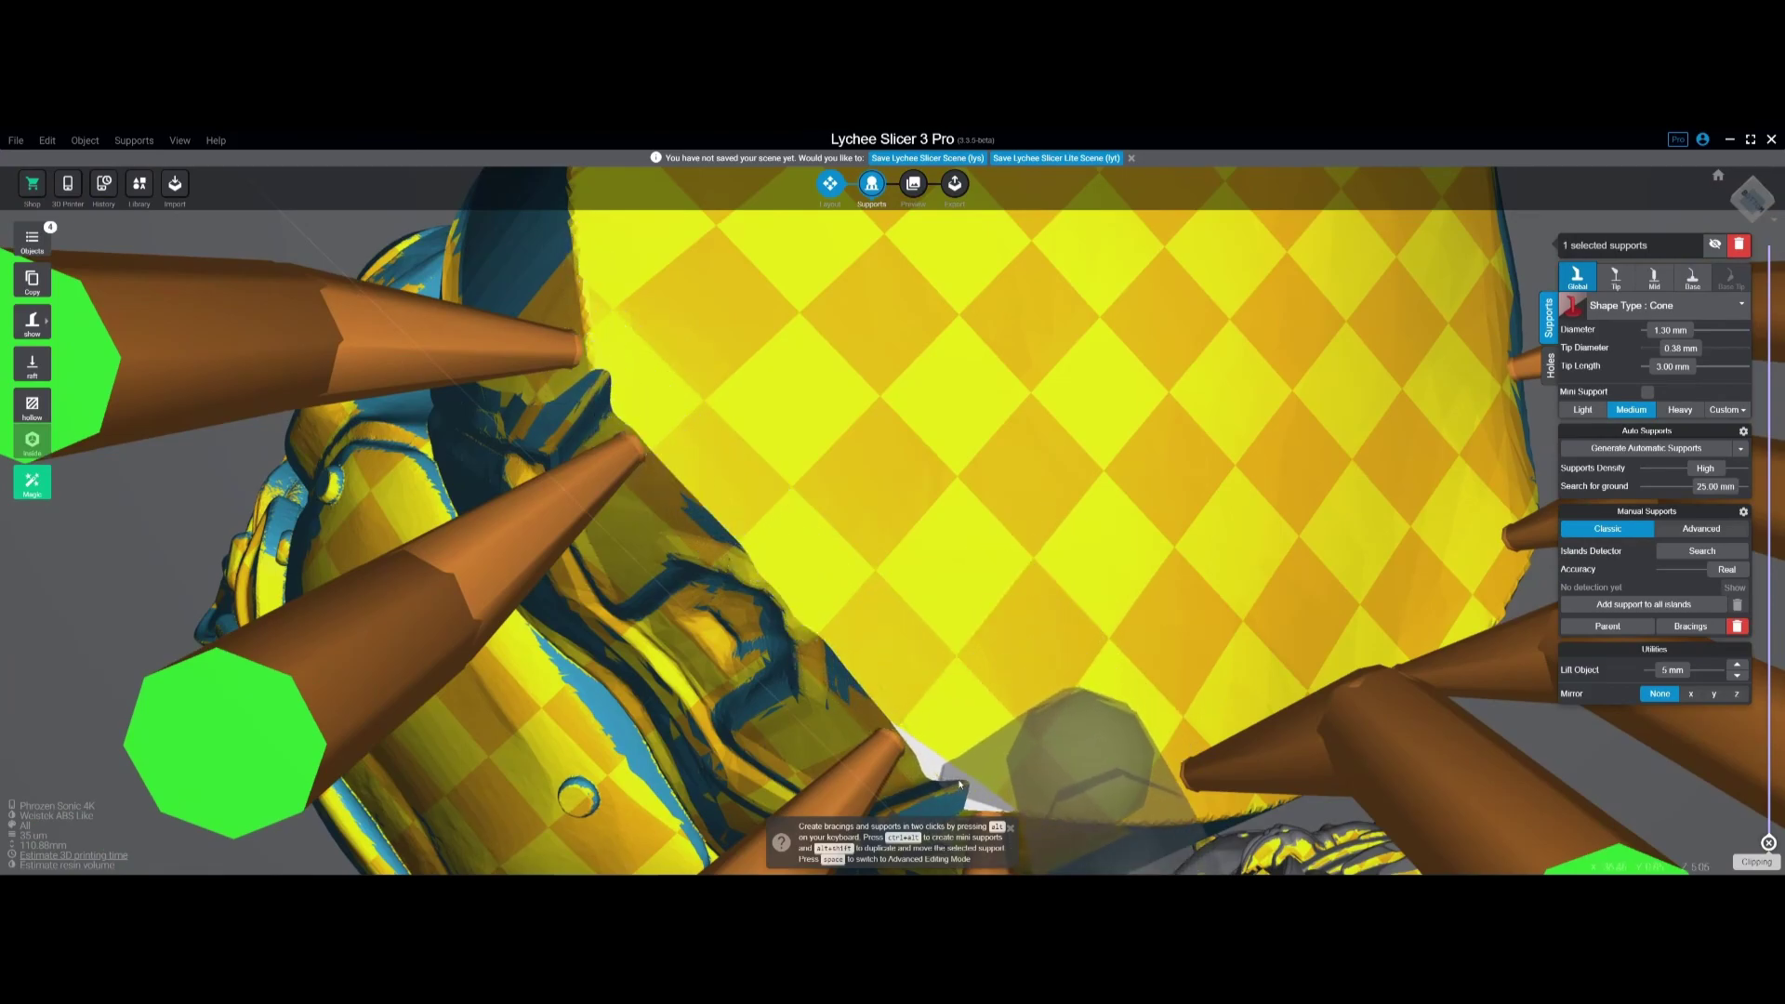
right_drag(825, 403, 1025, 622)
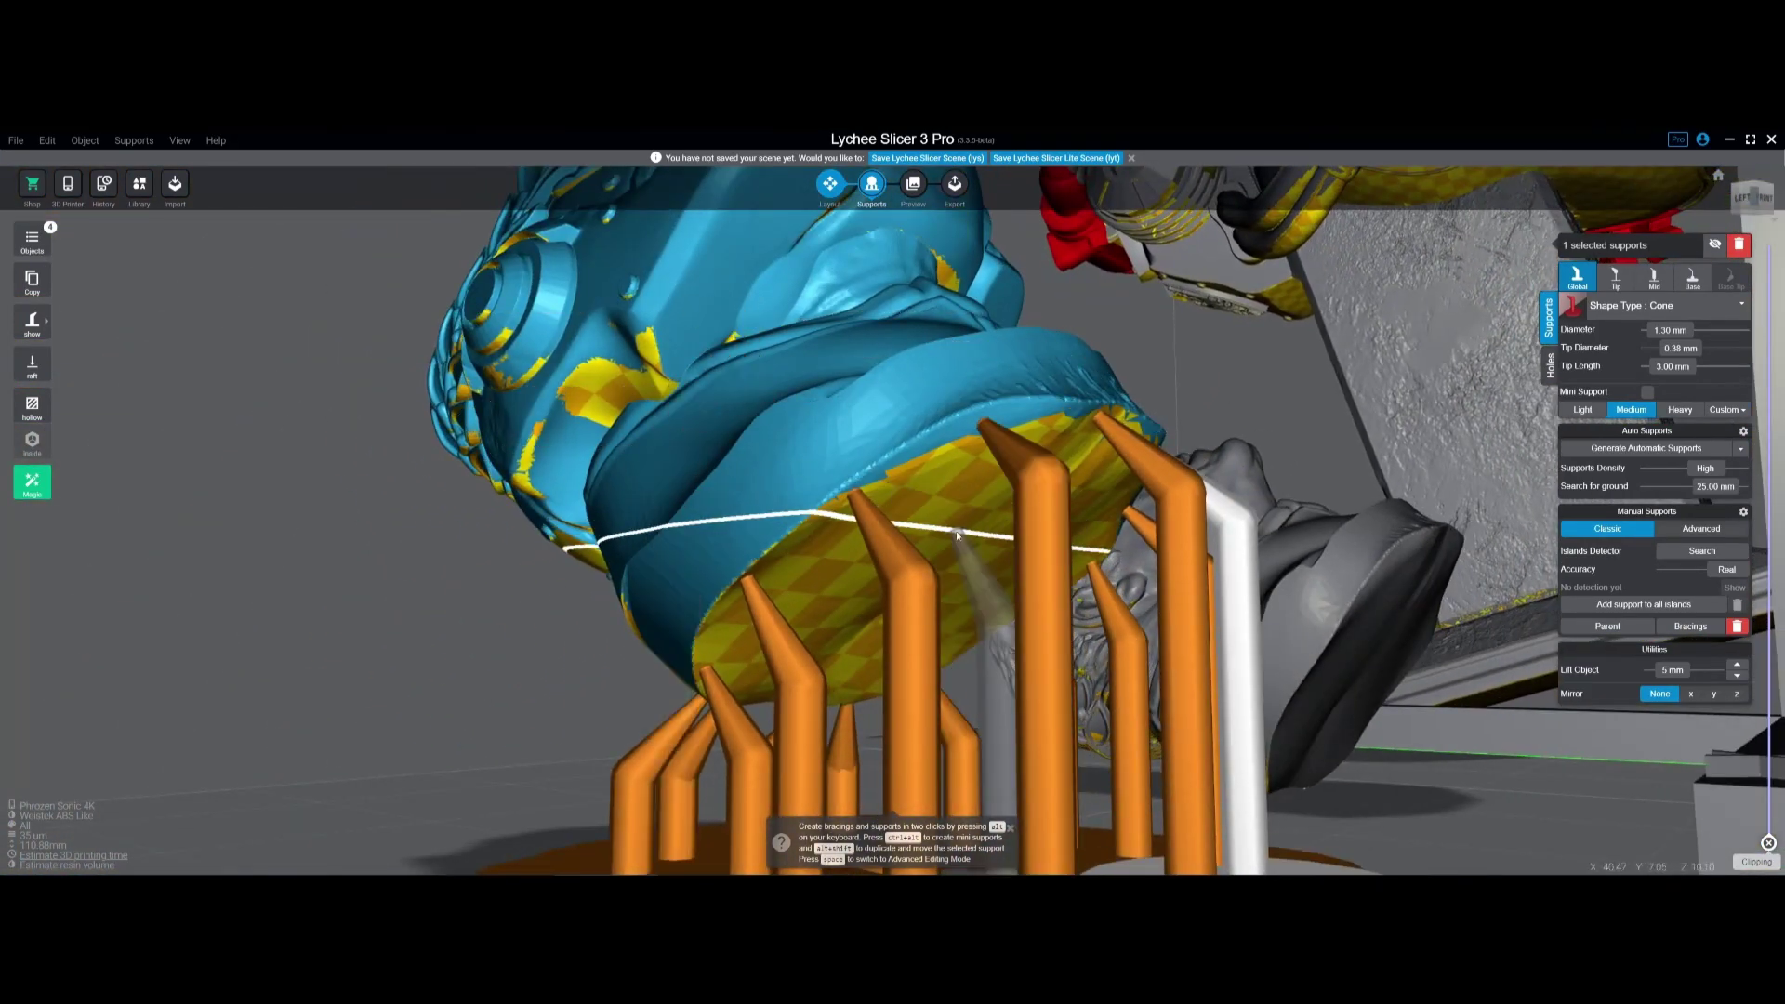
right_drag(956, 537, 1085, 637)
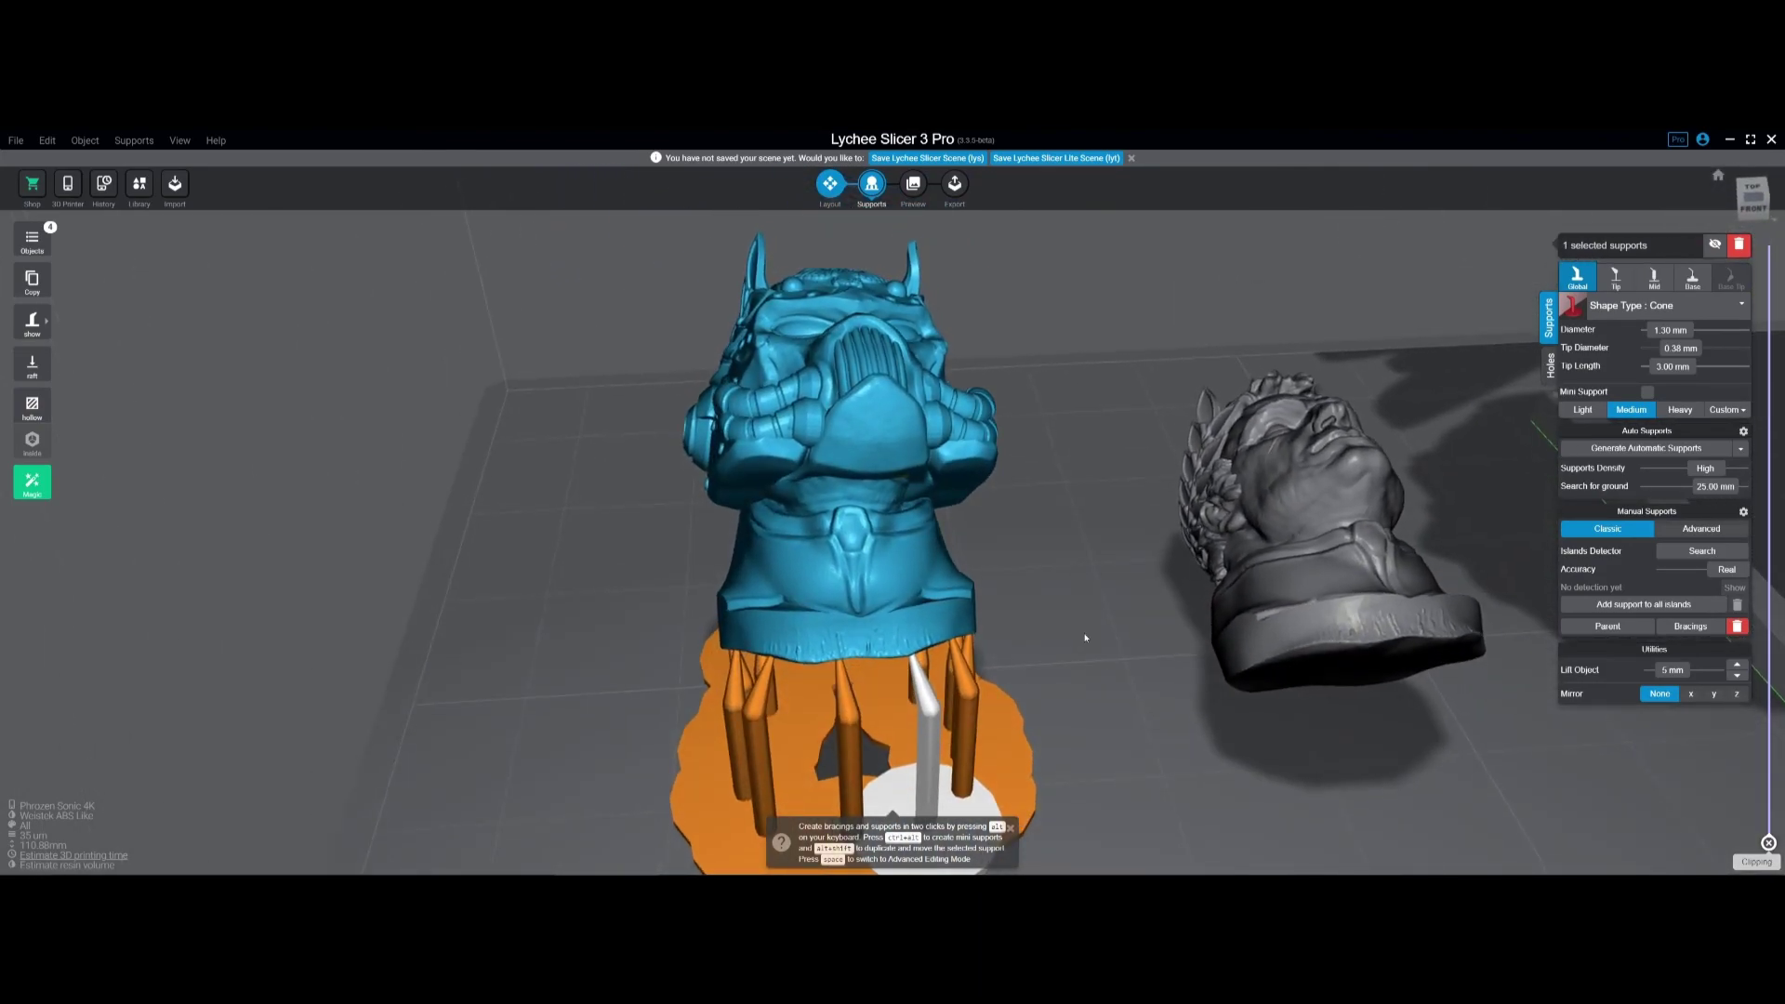